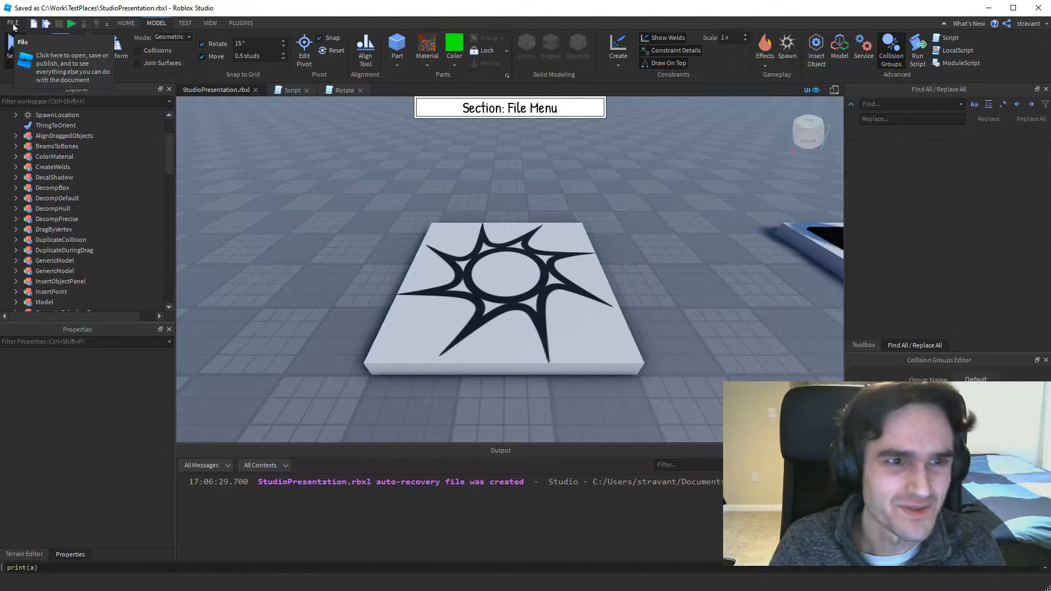
# Save the place to Roblox as a new game named "Test Game" instead of adding it to an existing game.
pyautogui.click(14, 24)
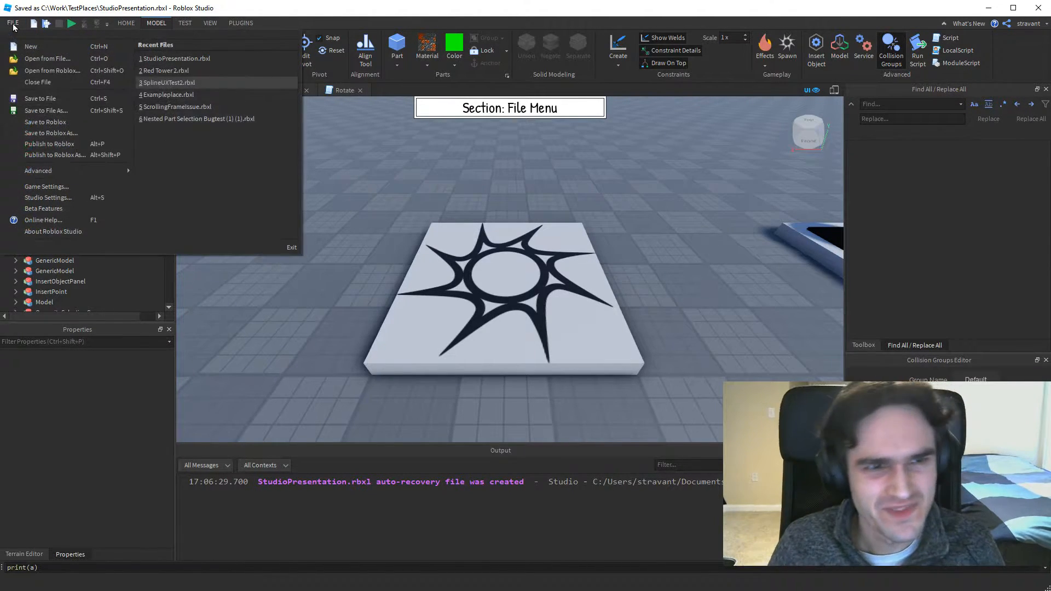
pyautogui.click(48, 123)
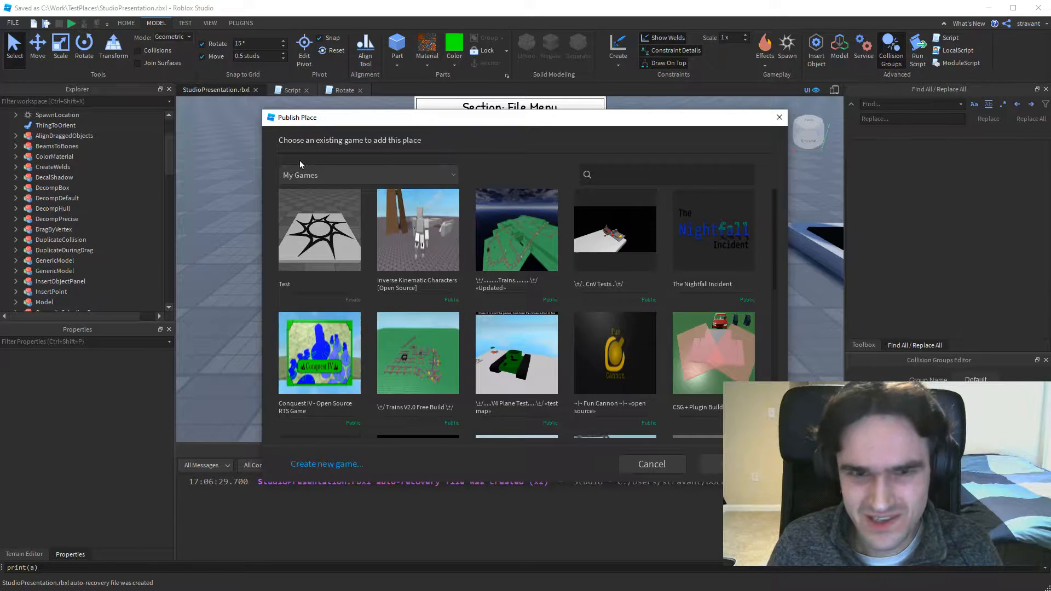
pyautogui.click(338, 464)
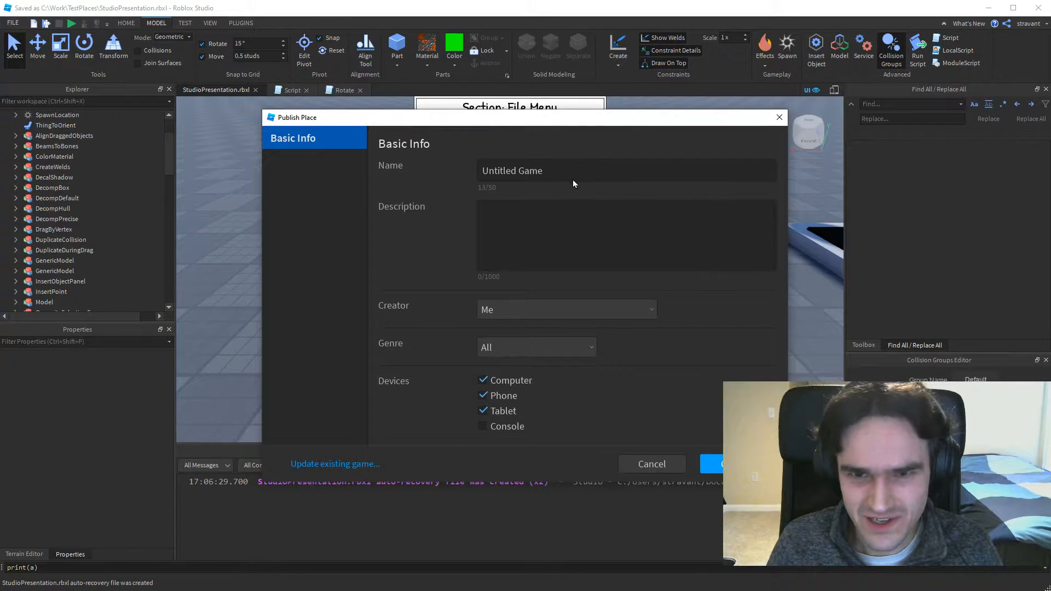
pyautogui.click(561, 170)
pyautogui.press('BackSpace')
pyautogui.press('BackSpace')
pyautogui.press('BackSpace')
pyautogui.press('BackSpace')
pyautogui.press('BackSpace')
pyautogui.press('BackSpace')
pyautogui.press('BackSpace')
pyautogui.press('BackSpace')
pyautogui.press('BackSpace')
pyautogui.press('BackSpace')
pyautogui.press('BackSpace')
pyautogui.press('BackSpace')
pyautogui.press('BackSpace')
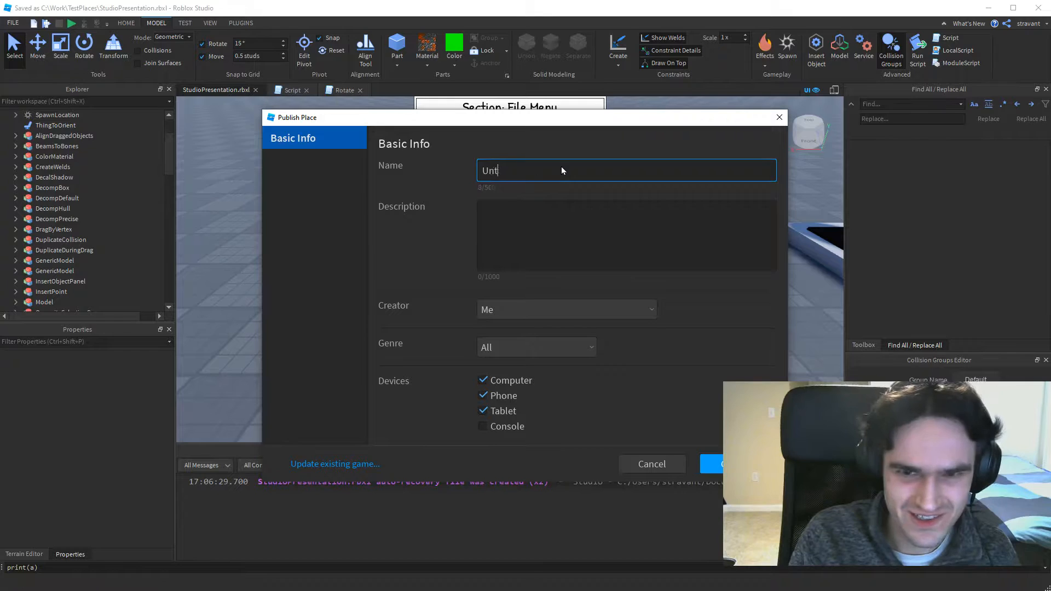
pyautogui.write('Test Game')
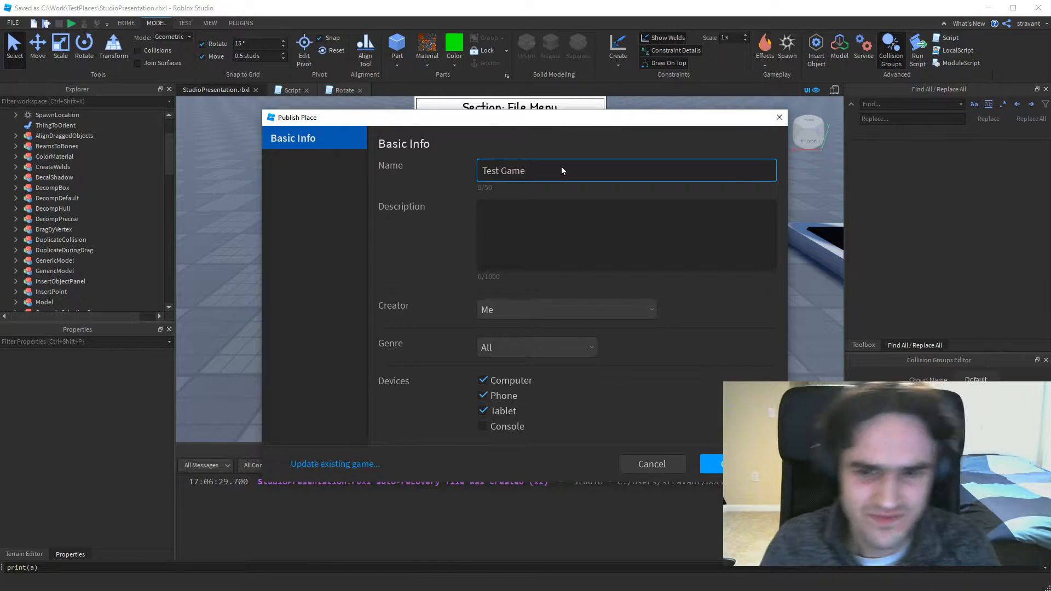
pyautogui.click(734, 464)
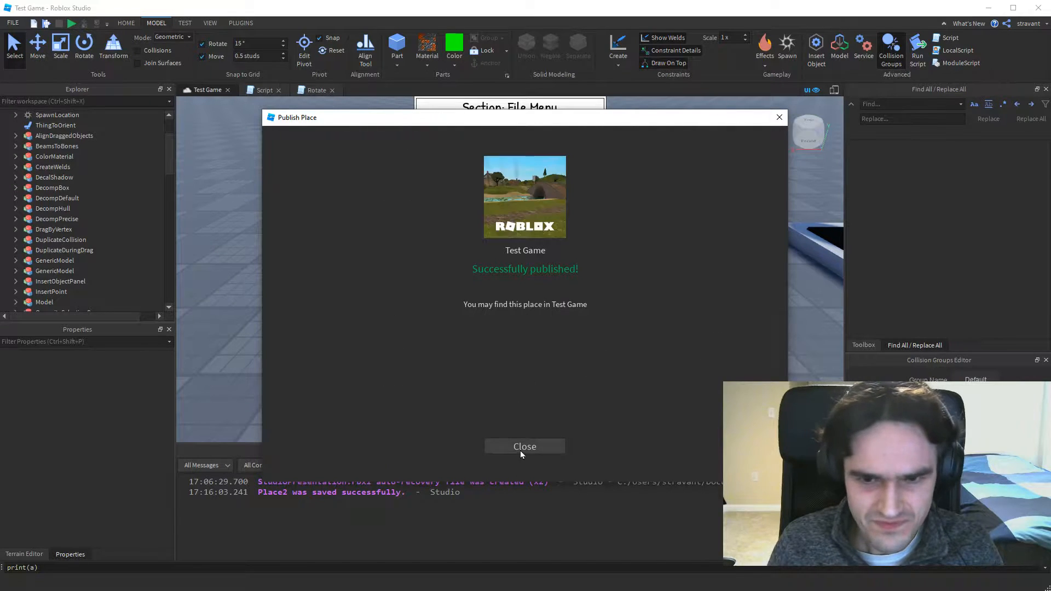
pyautogui.click(520, 451)
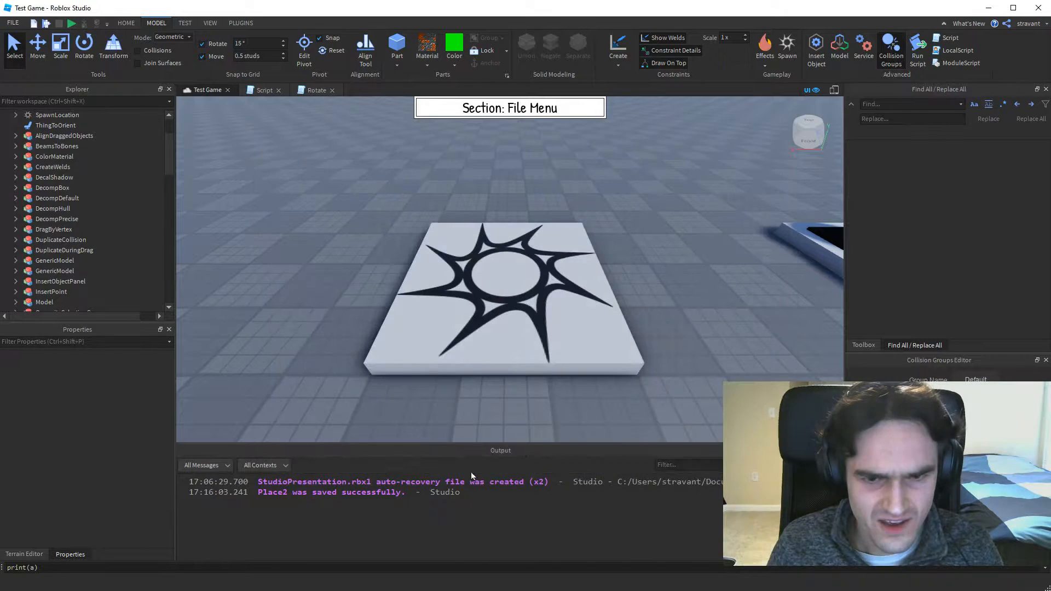
# Publish the current version of Test Game to Roblox.
pyautogui.click(12, 23)
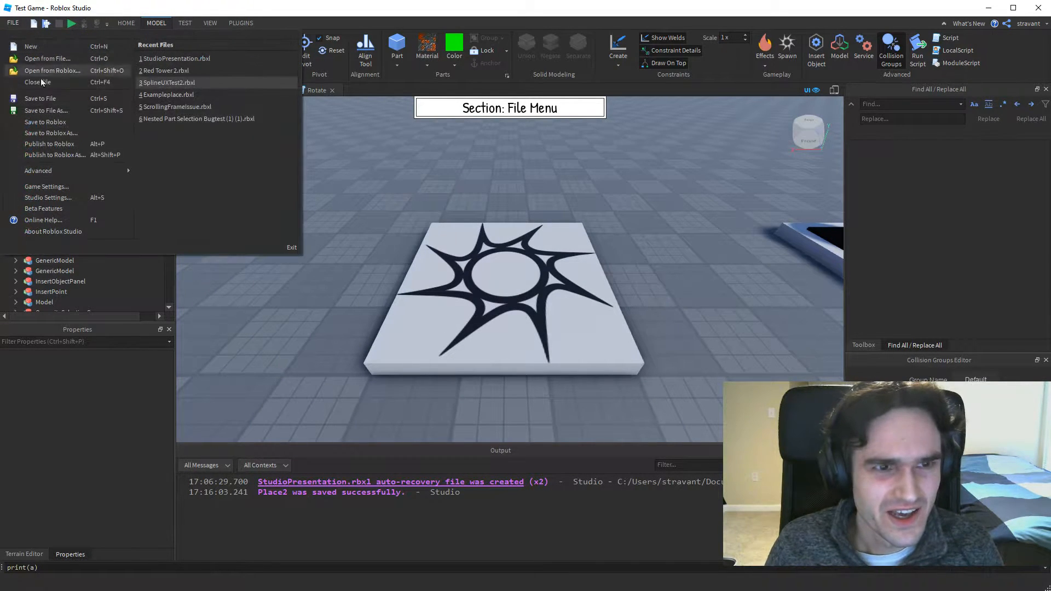
pyautogui.click(52, 144)
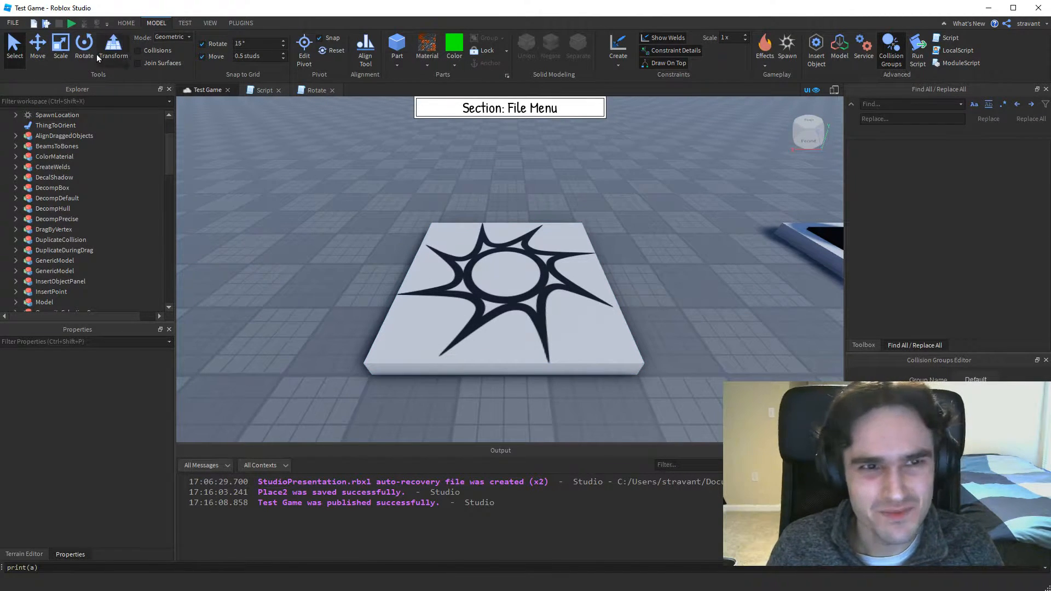
# View the version history of the Test Game place in the game settings, and leave the settings without changes.
pyautogui.click(127, 24)
pyautogui.click(551, 52)
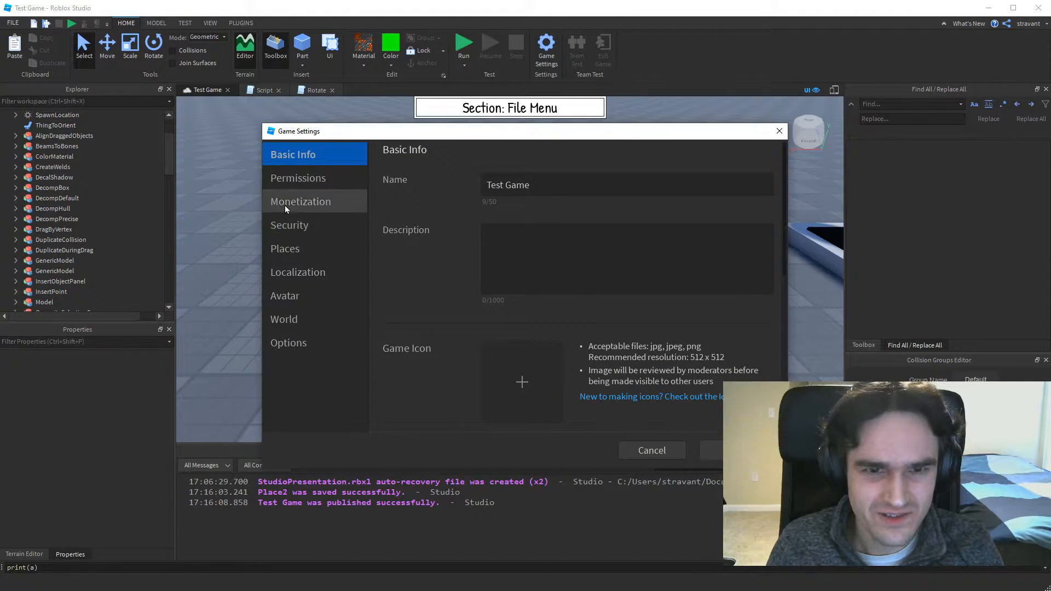
pyautogui.click(284, 250)
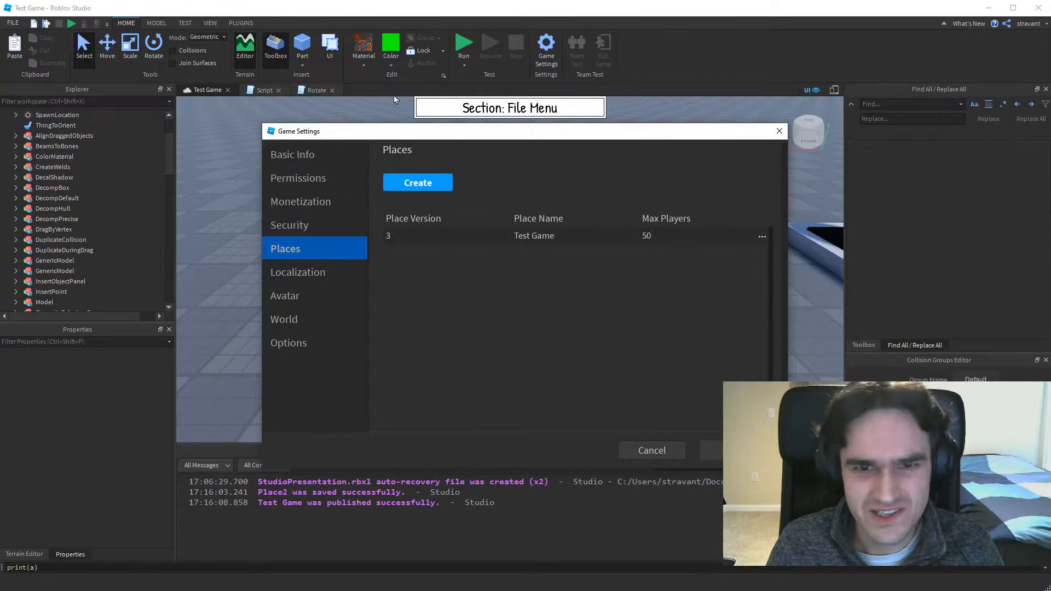
pyautogui.click(761, 236)
pyautogui.click(717, 273)
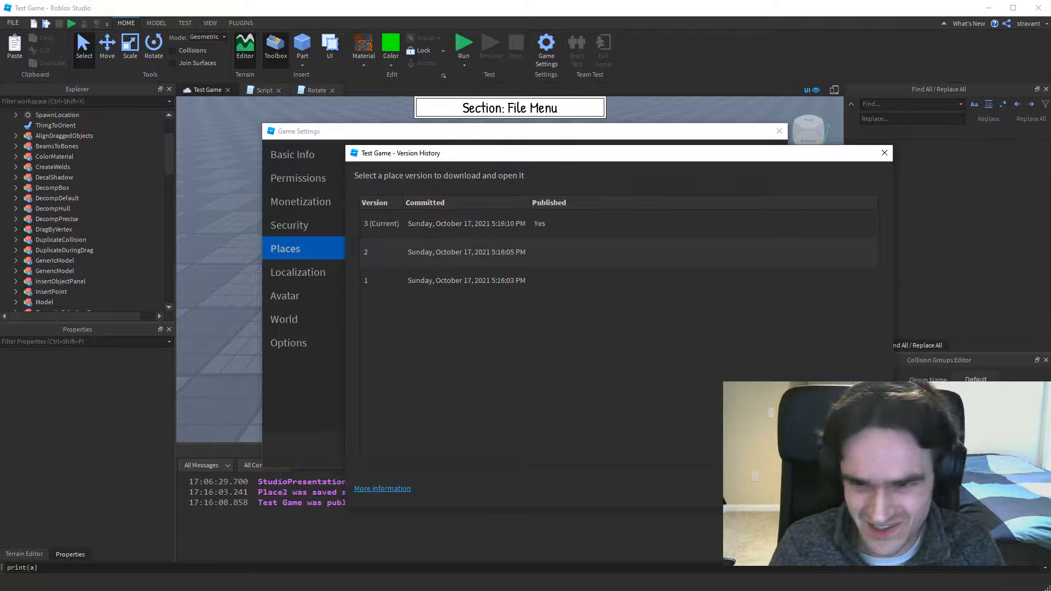
pyautogui.press('Escape')
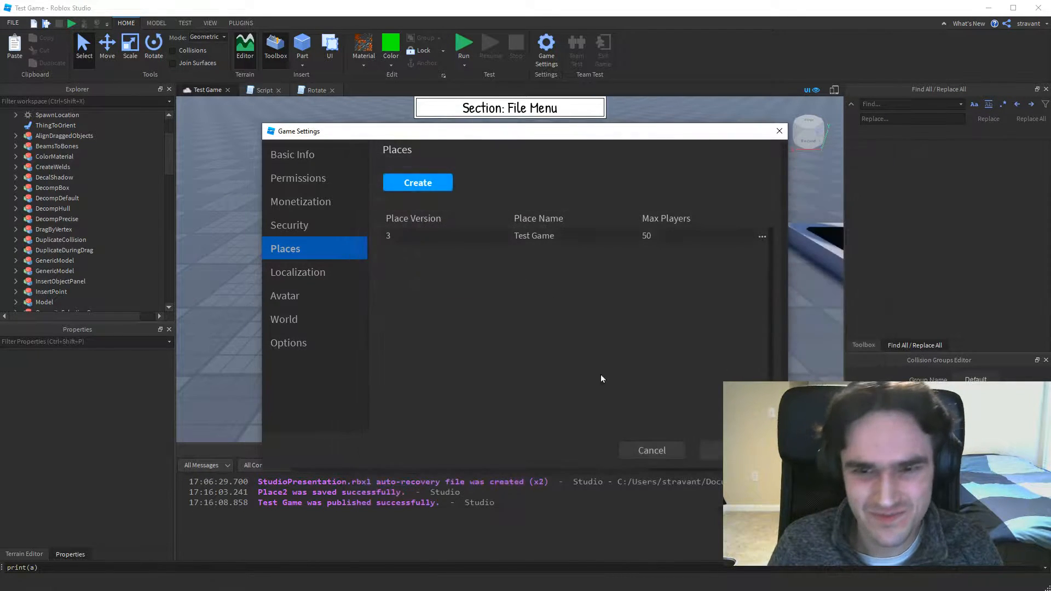
pyautogui.click(650, 449)
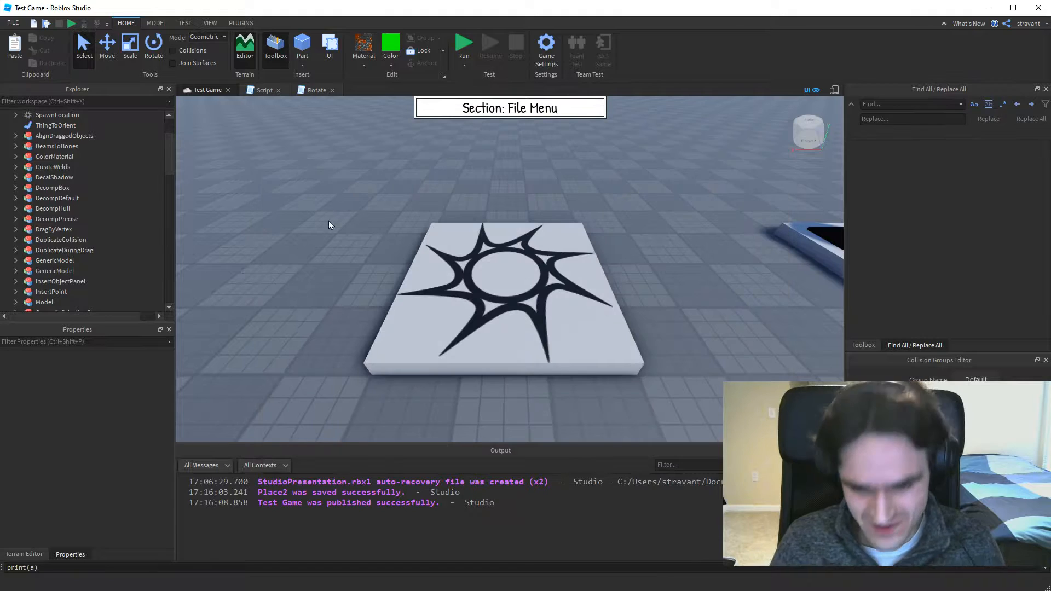
# Export the place as an OBJ file named "TestObj" in the Plugins folder.
pyautogui.click(13, 22)
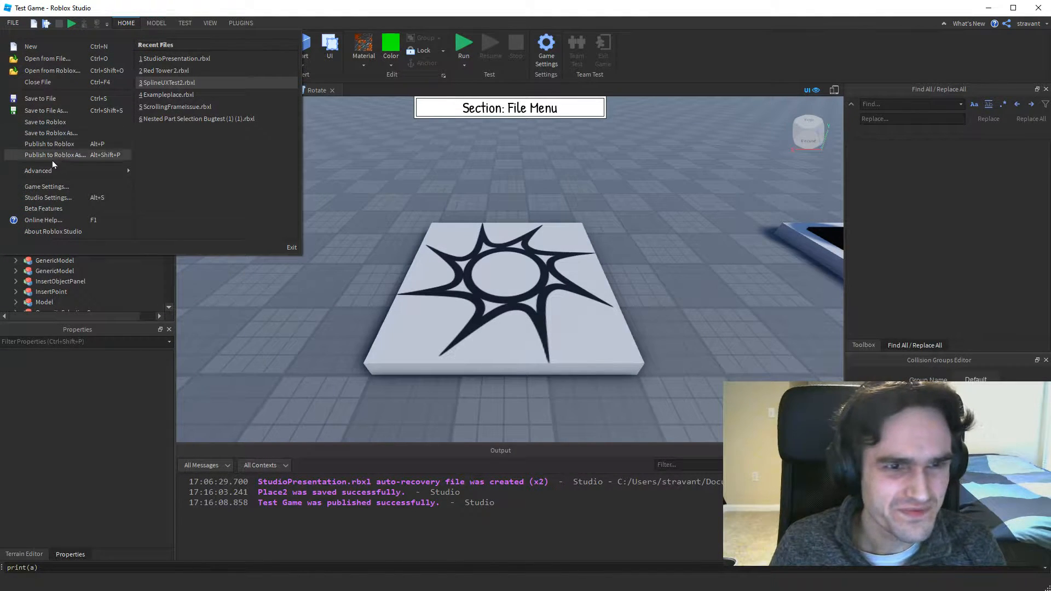
pyautogui.moveTo(51, 171)
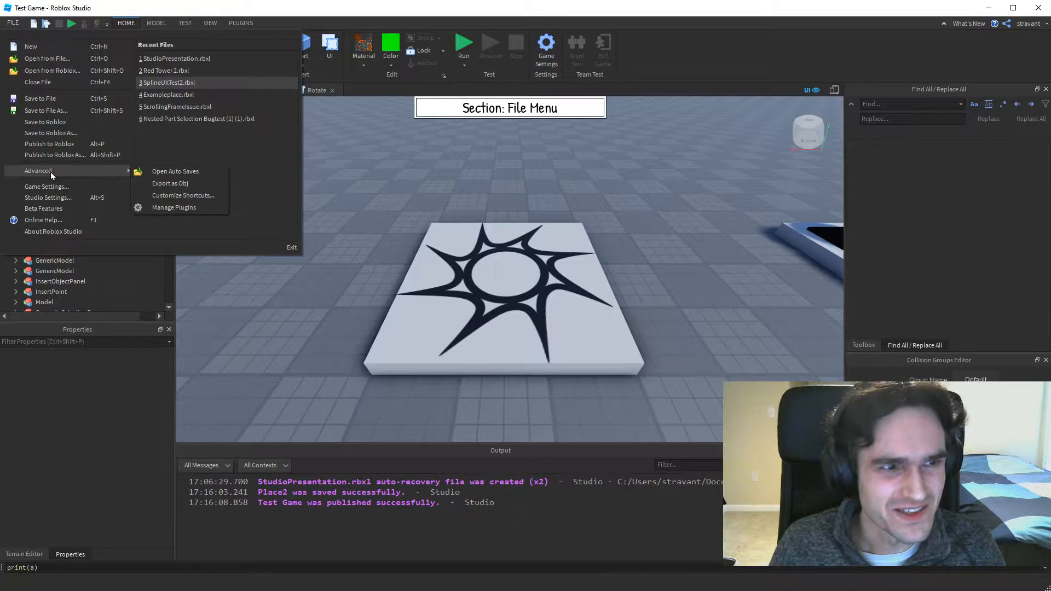
pyautogui.click(168, 185)
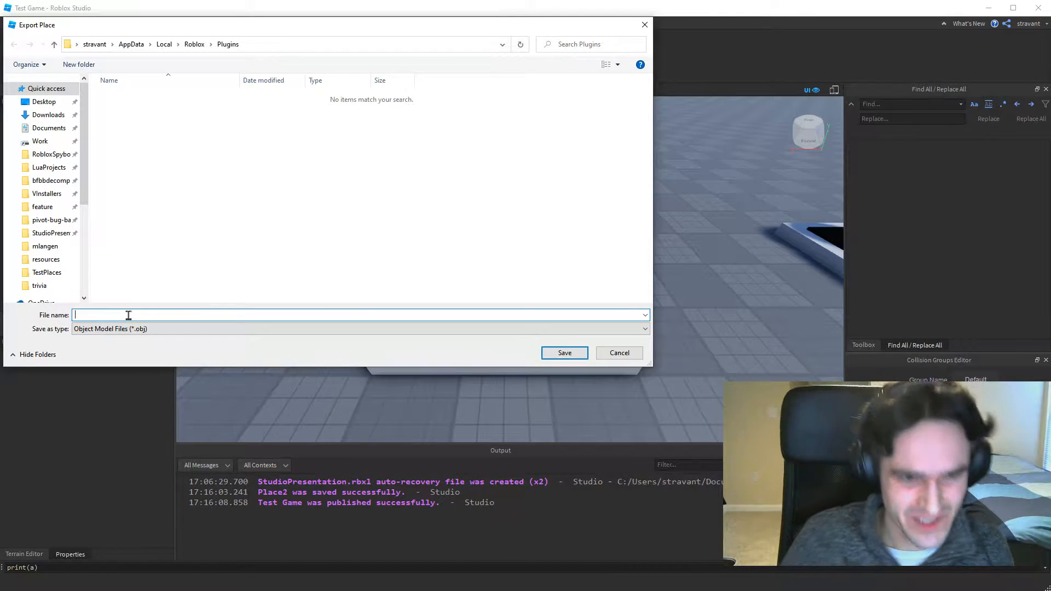
pyautogui.write('Te')
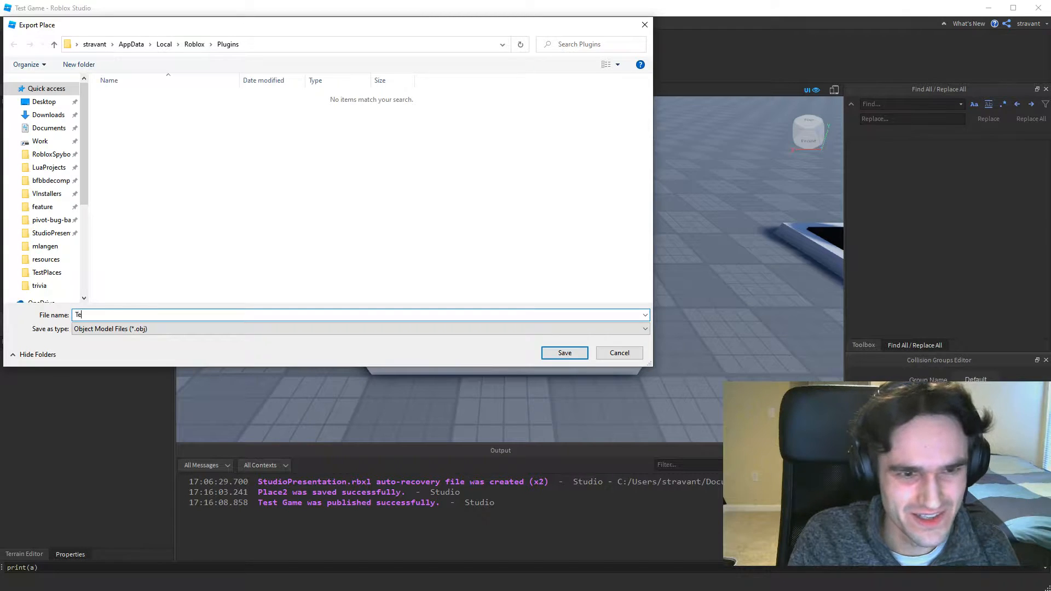
pyautogui.write('stObj')
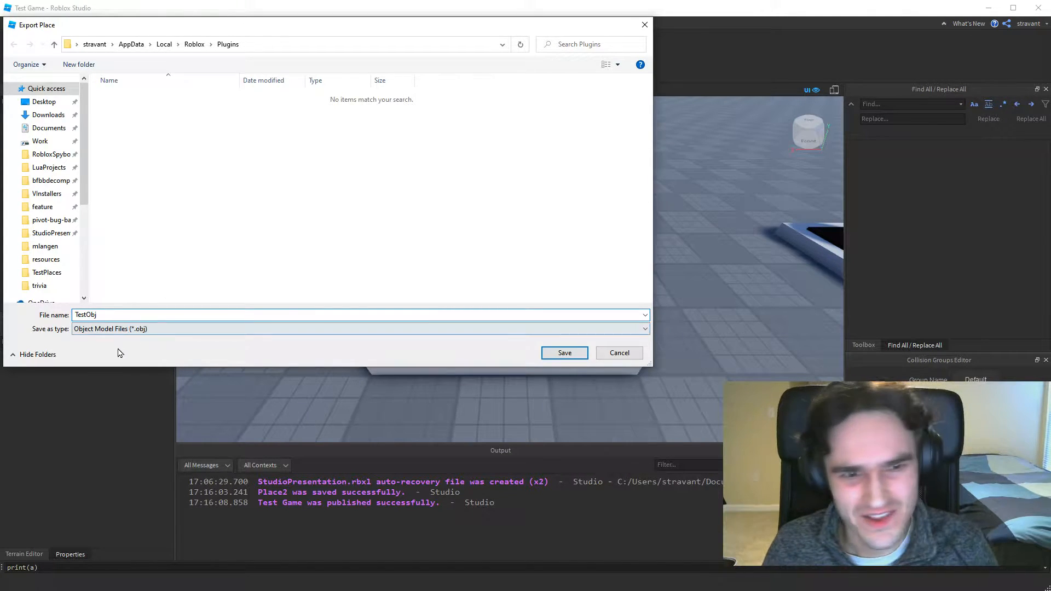
pyautogui.click(564, 353)
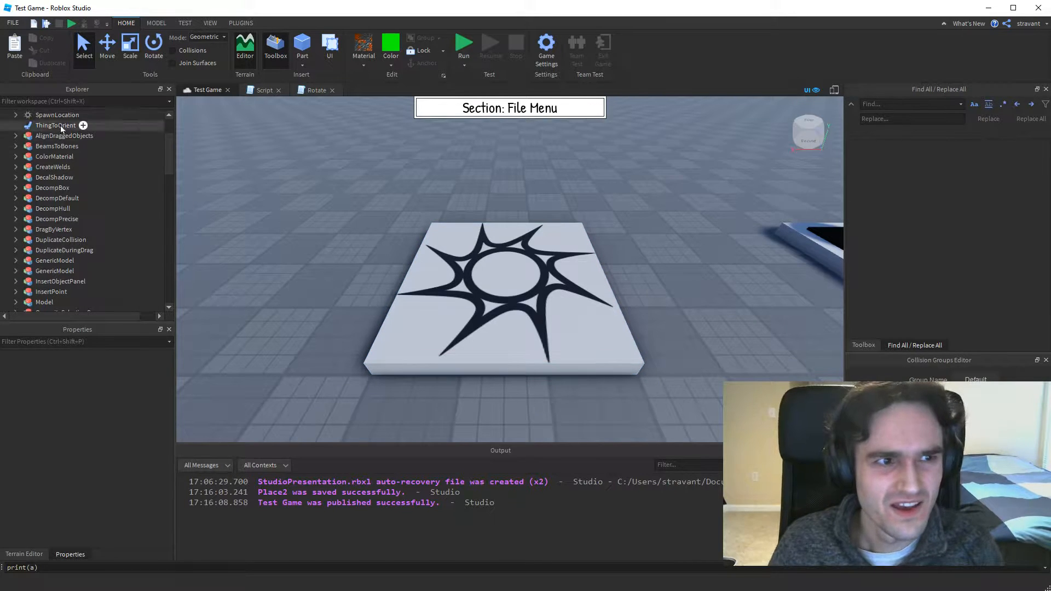
# Search the customizable keyboard shortcuts for "decom" in place of the earlier filter, and leave without changing any shortcut.
pyautogui.click(16, 23)
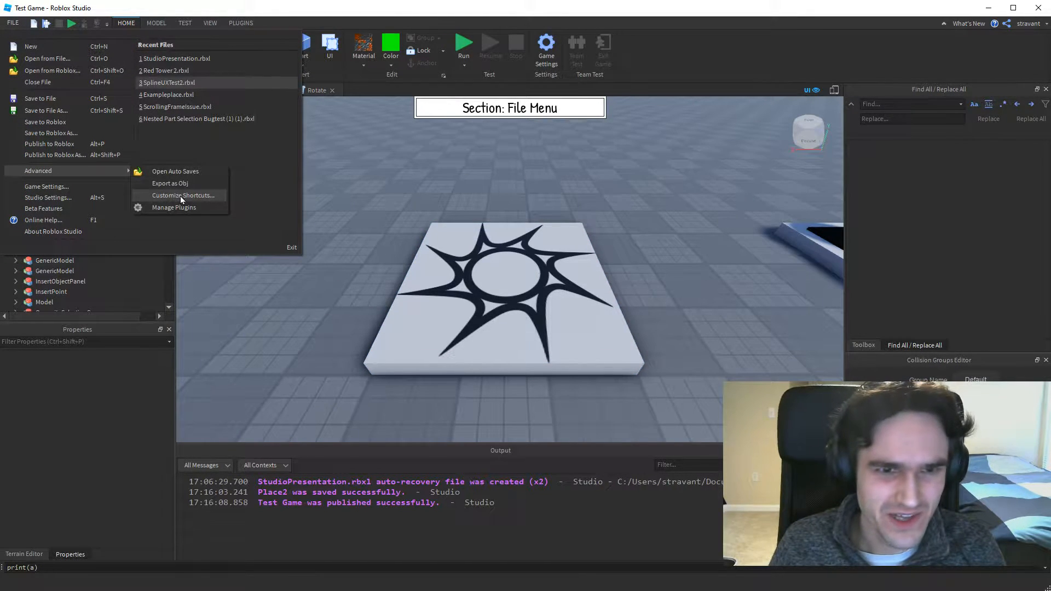
pyautogui.click(179, 196)
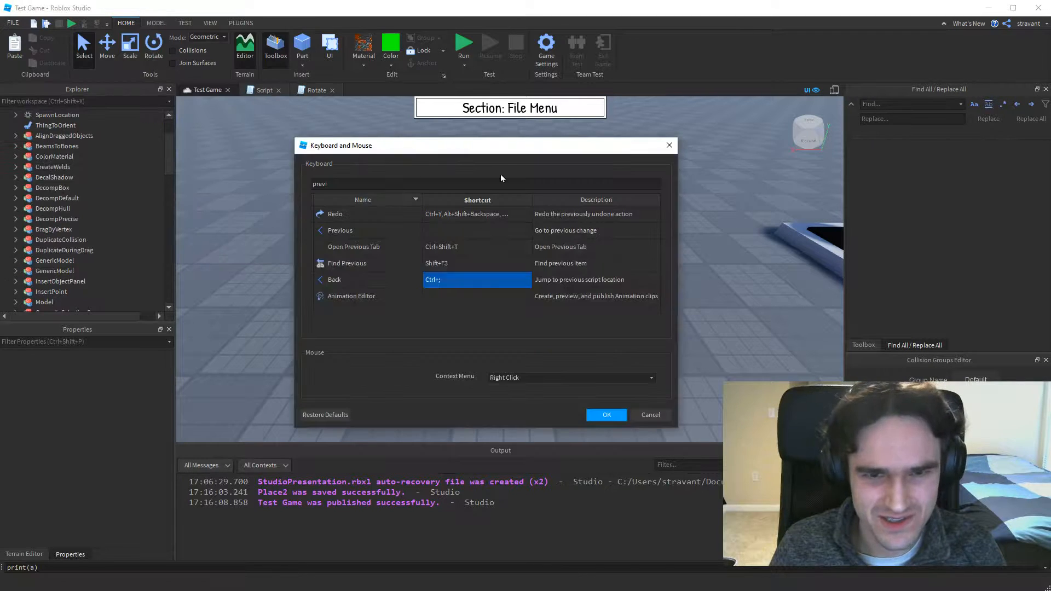
pyautogui.moveTo(495, 154)
pyautogui.mouseDown()
pyautogui.moveTo(528, 146)
pyautogui.moveTo(499, 153)
pyautogui.mouseUp()
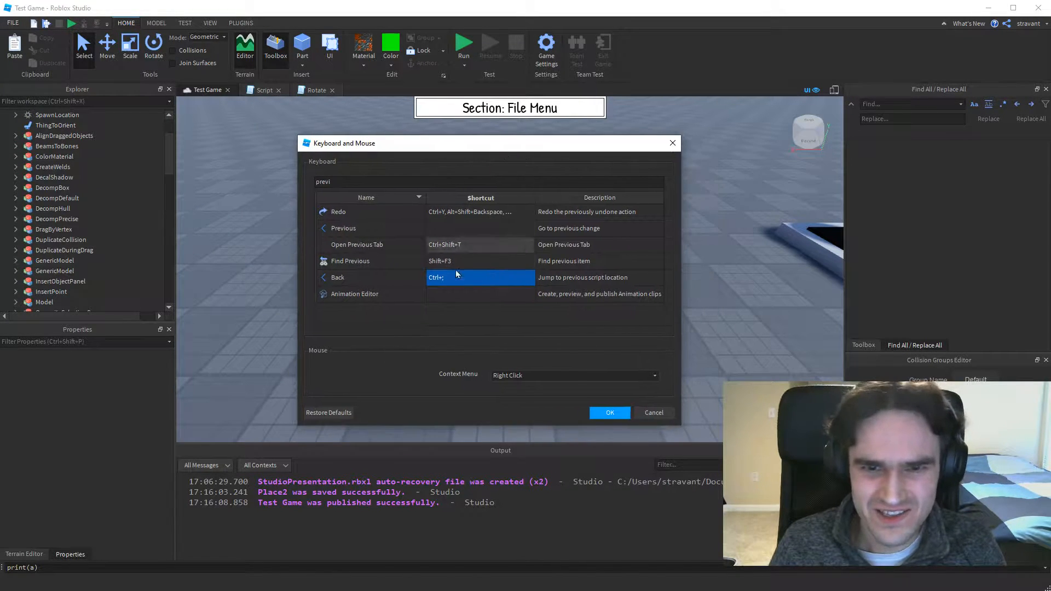
pyautogui.click(330, 181)
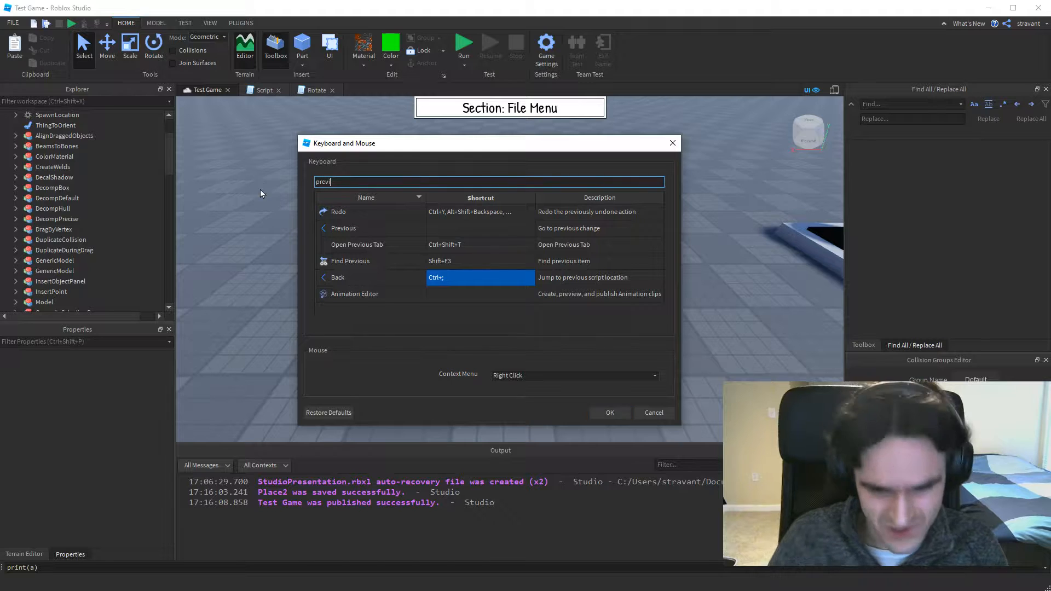
pyautogui.press('BackSpace')
pyautogui.press('BackSpace')
pyautogui.press('BackSpace')
pyautogui.press('BackSpace')
pyautogui.press('BackSpace')
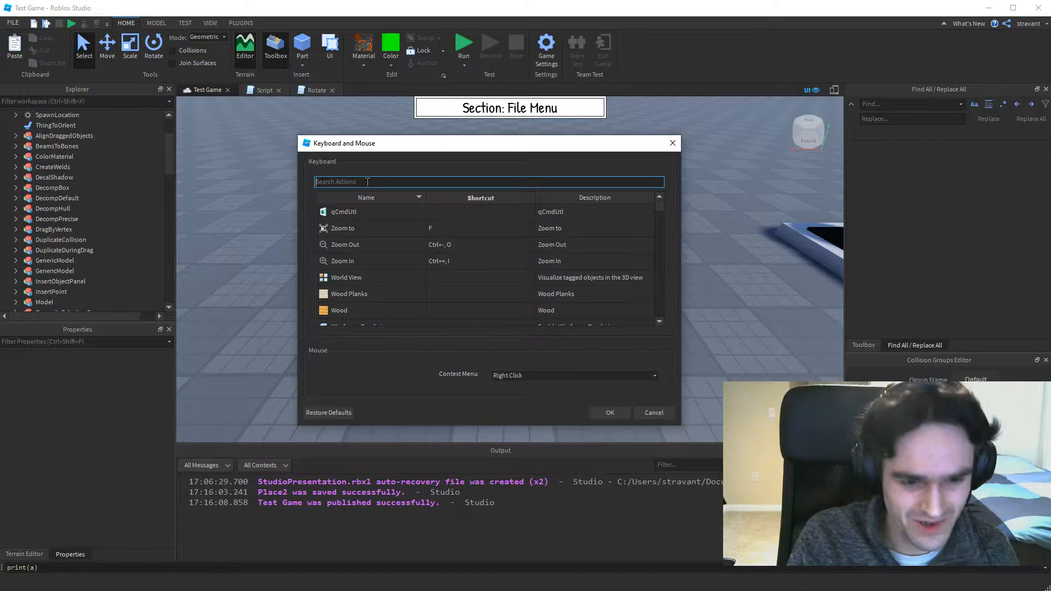
pyautogui.write('decom')
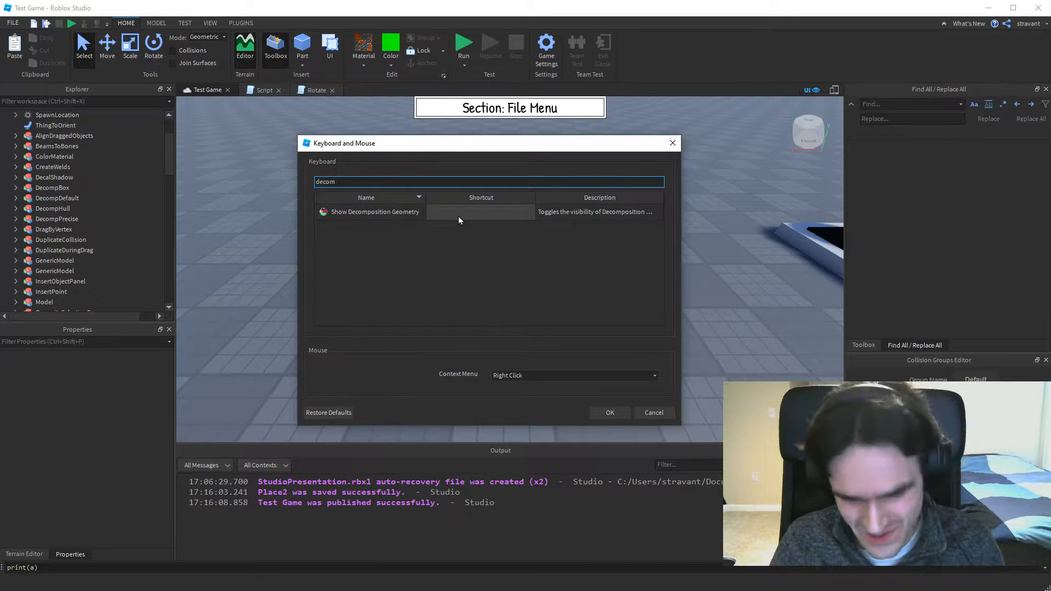
pyautogui.click(652, 414)
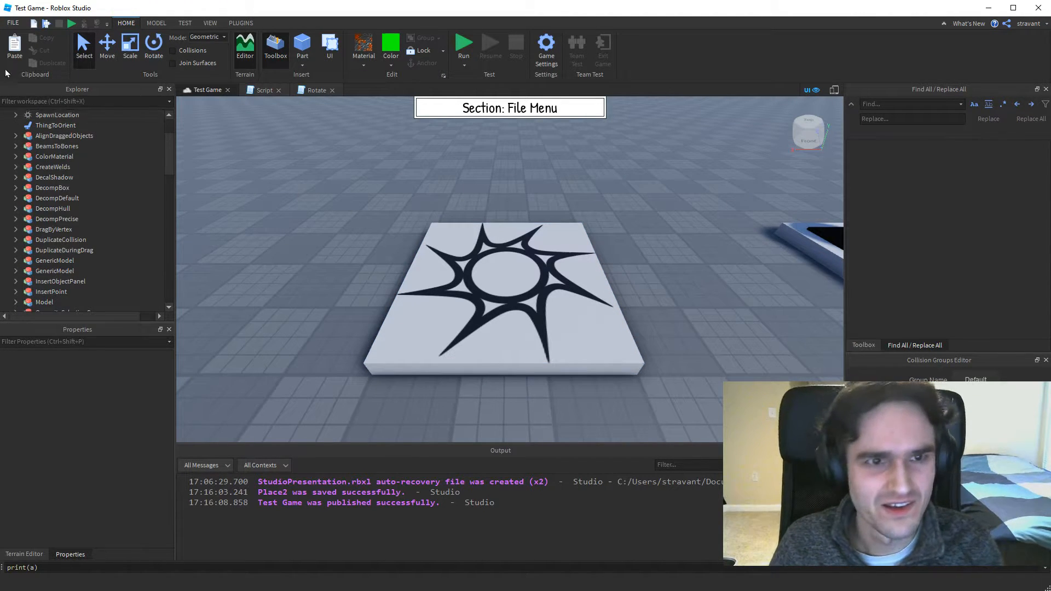
# Examine the list of available beta features, their descriptions and which of them are activated.
pyautogui.click(14, 24)
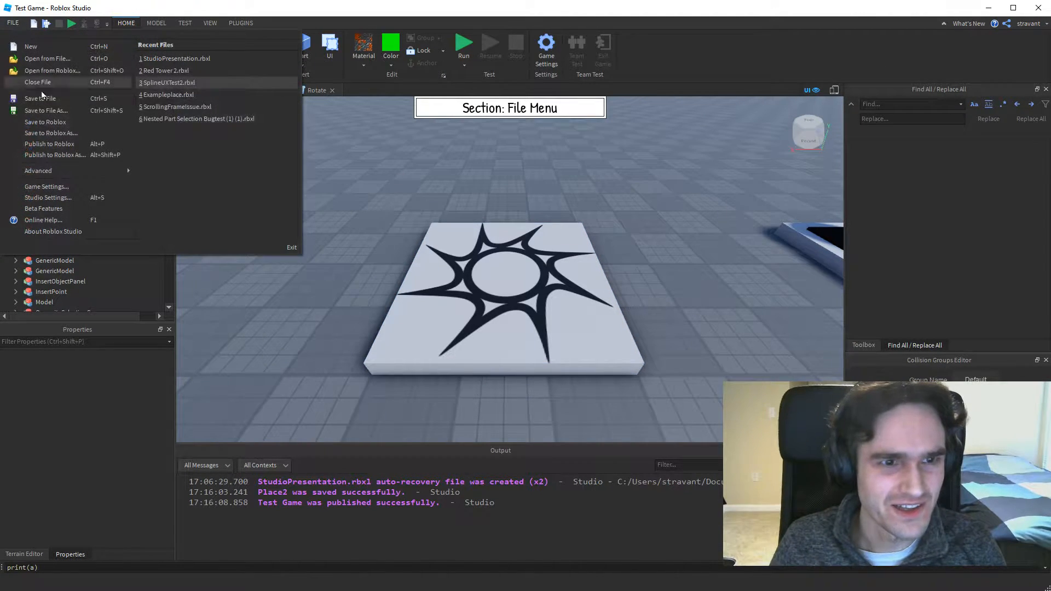
pyautogui.click(44, 209)
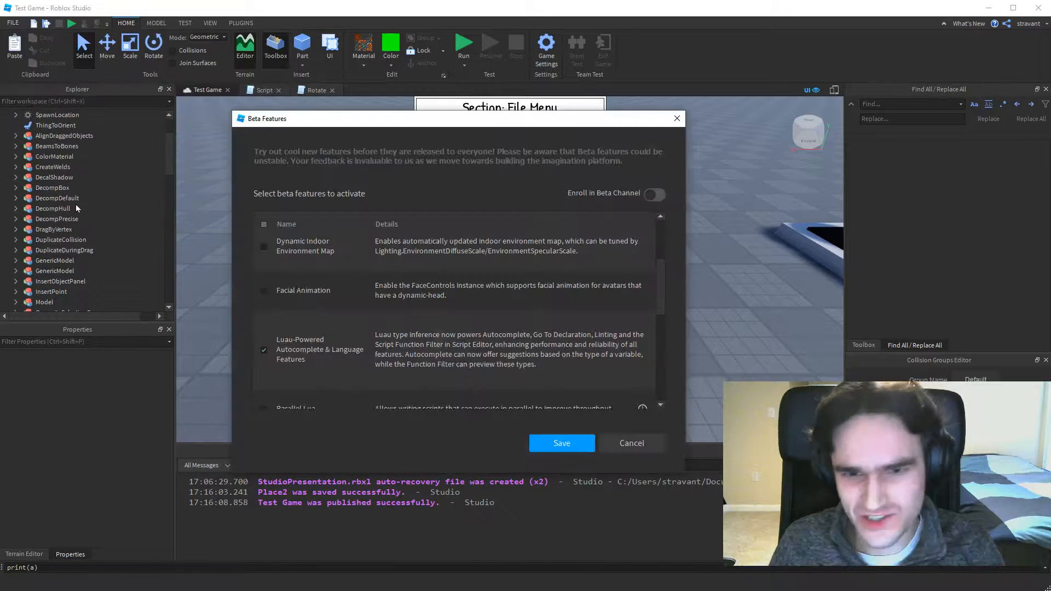
pyautogui.moveTo(461, 125); pyautogui.dragTo(497, 122)
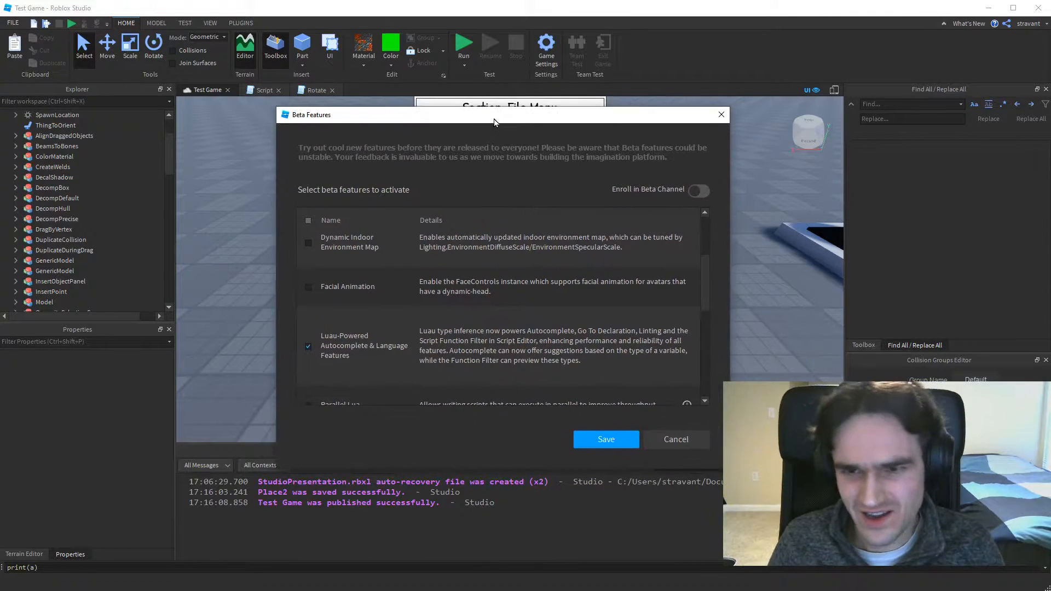
pyautogui.scroll(2, 579, 285)
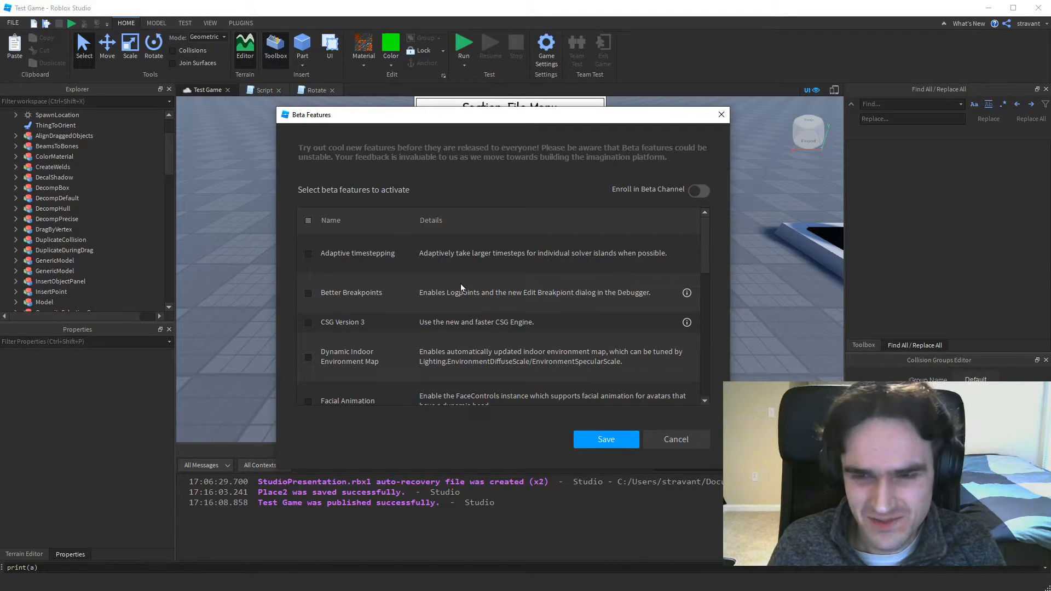
pyautogui.scroll(-7, 429, 293)
pyautogui.scroll(8, 431, 294)
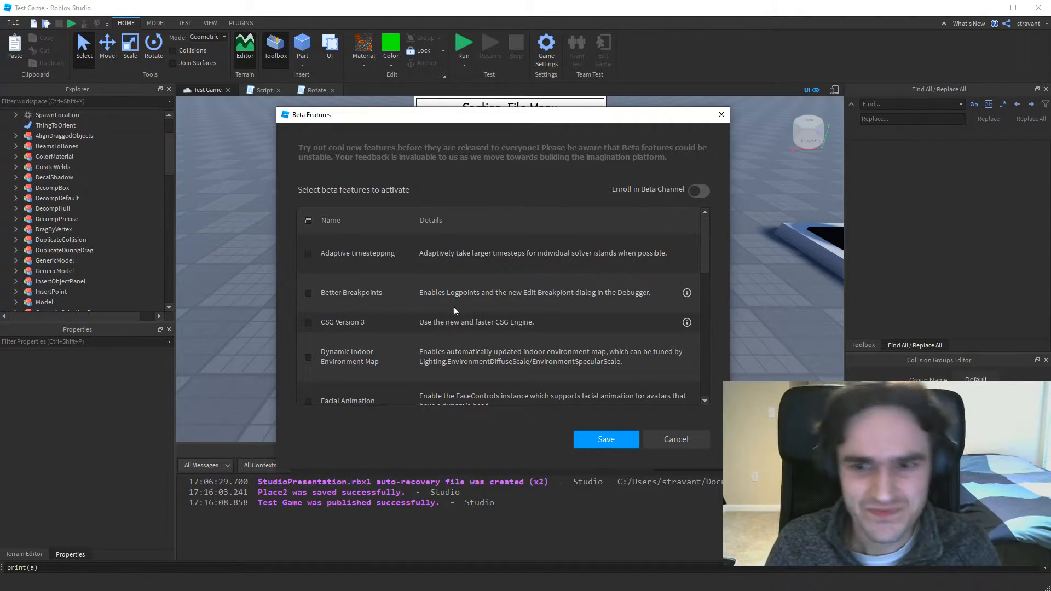
pyautogui.scroll(-7, 487, 306)
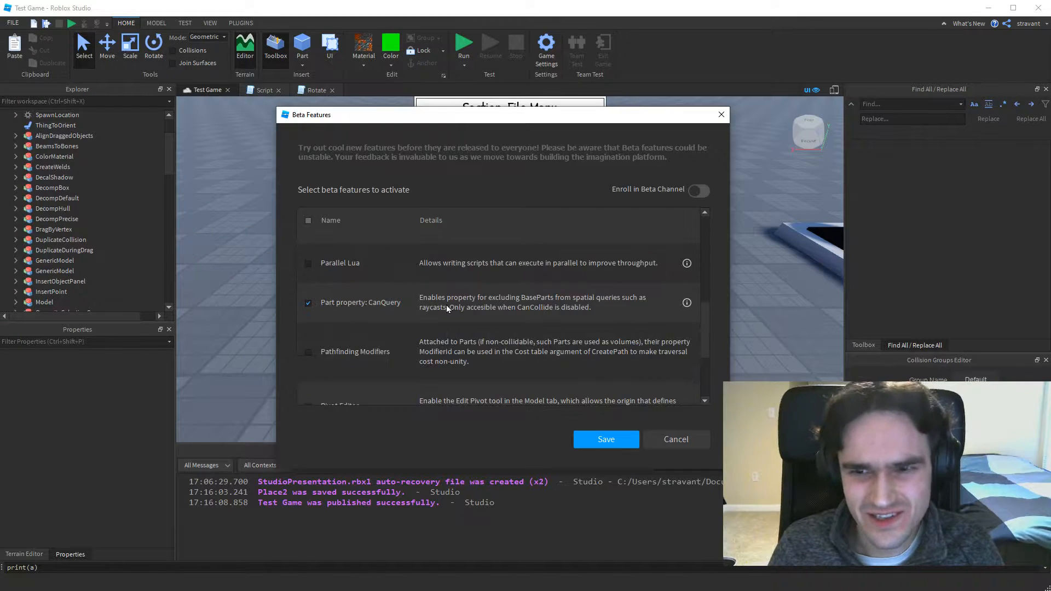
pyautogui.scroll(8, 397, 313)
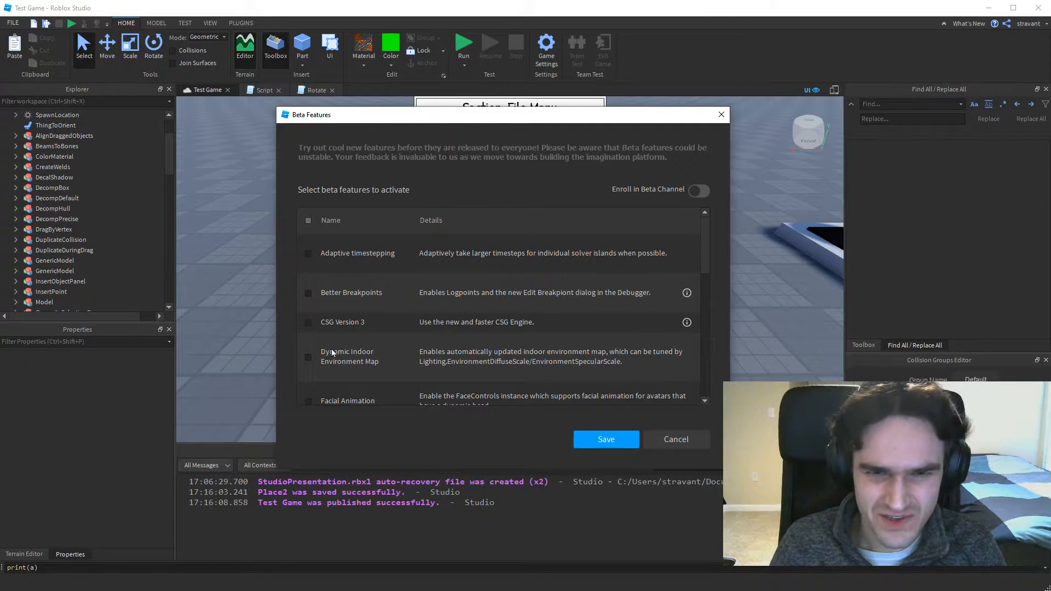
pyautogui.scroll(-10, 381, 308)
pyautogui.scroll(15, 394, 274)
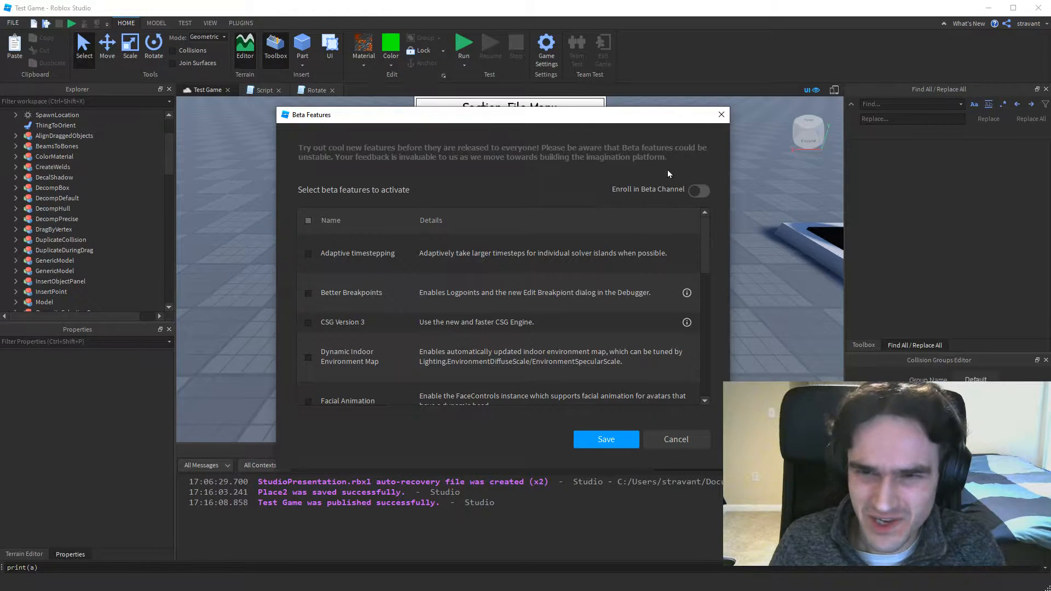
# Try switching the Beta Channel enrollment on and off, and leave the beta features without saving.
pyautogui.click(698, 191)
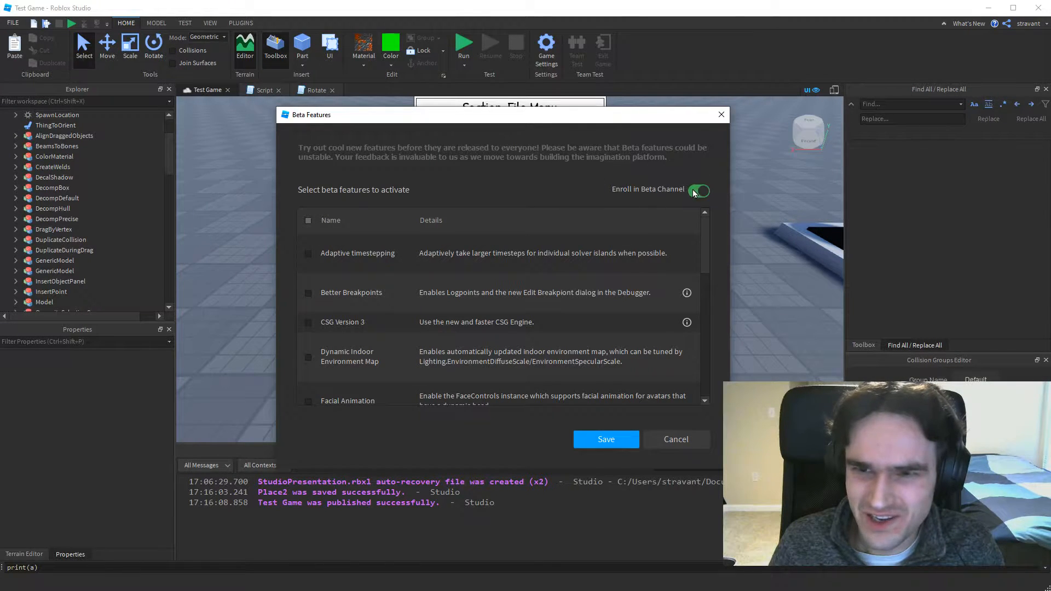
pyautogui.click(698, 191)
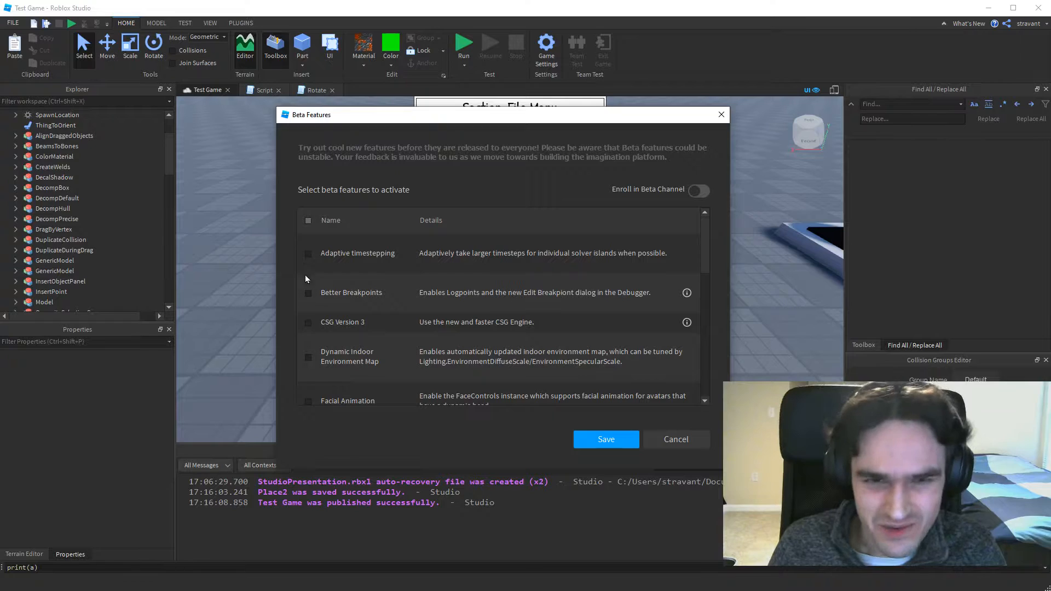
pyautogui.click(697, 191)
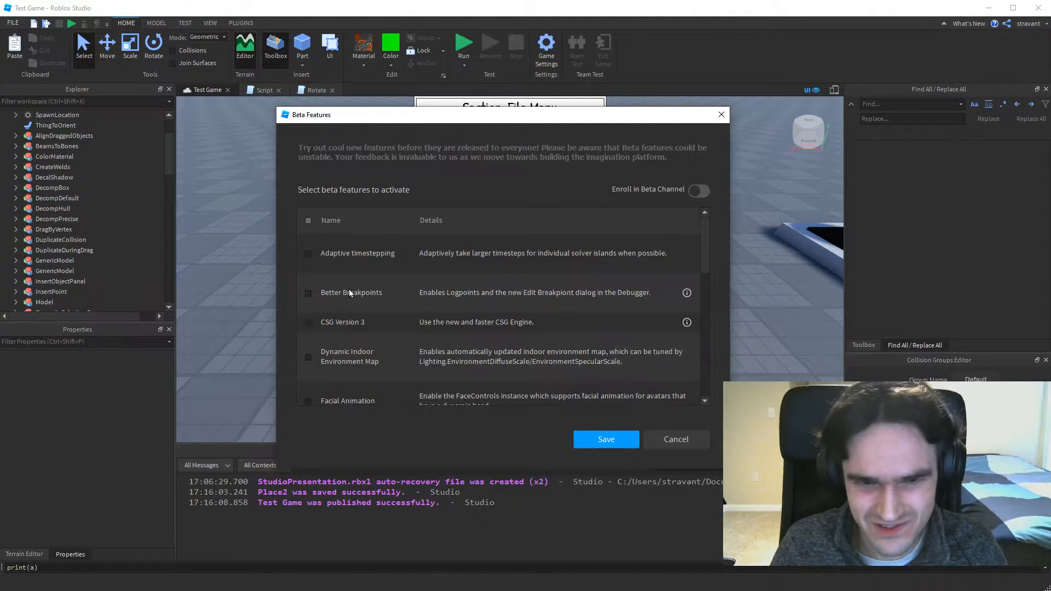
pyautogui.click(669, 439)
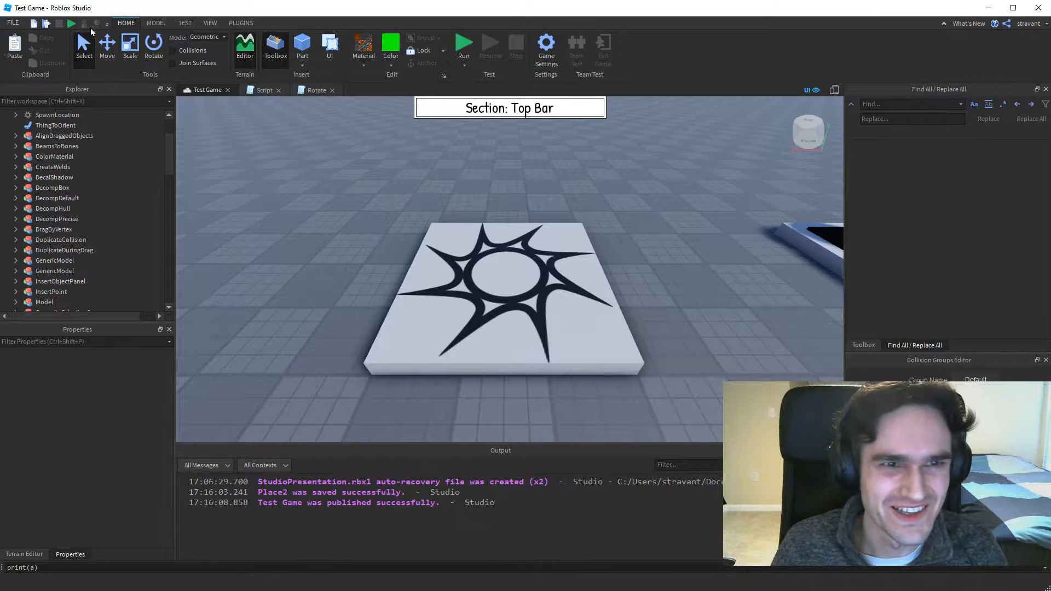
# Search the quick access bar's available actions for "dec" and add Show Decomposition Geometry to the bar.
pyautogui.click(106, 24)
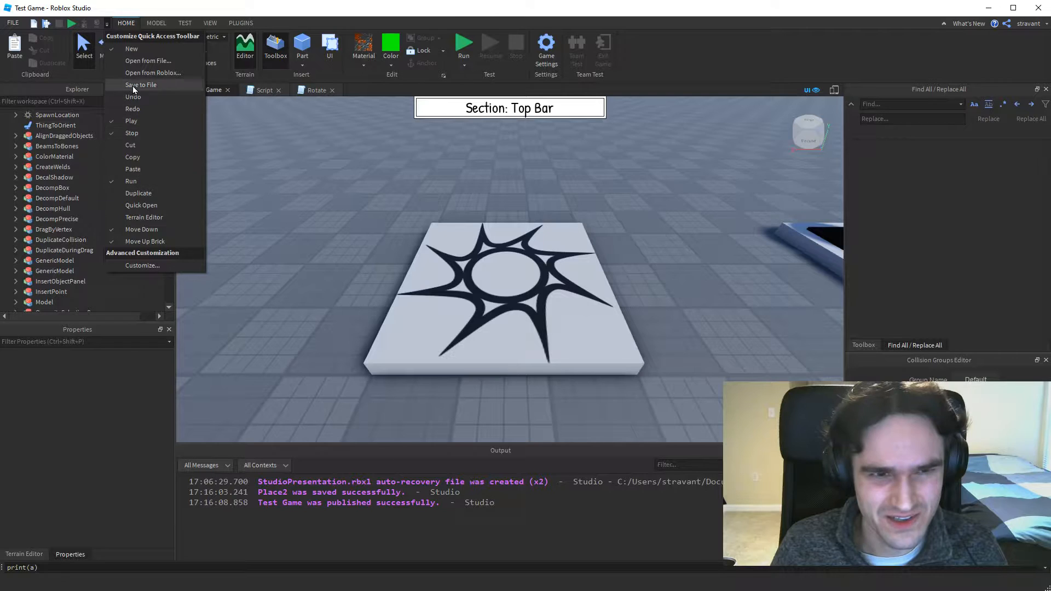
pyautogui.click(136, 268)
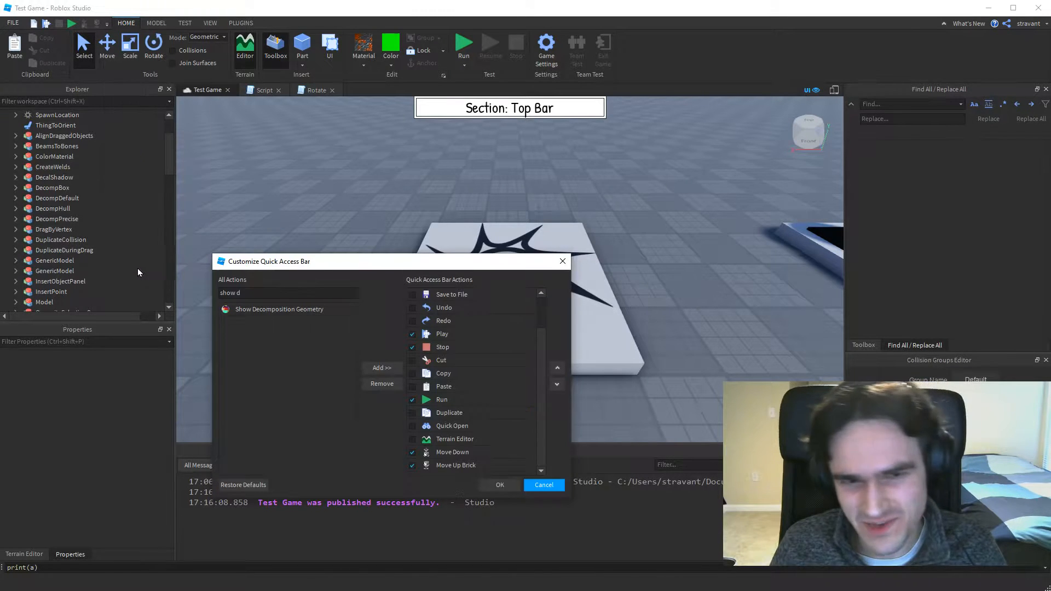
pyautogui.write('show d')
pyautogui.press('BackSpace')
pyautogui.press('BackSpace')
pyautogui.press('BackSpace')
pyautogui.press('BackSpace')
pyautogui.press('BackSpace')
pyautogui.press('BackSpace')
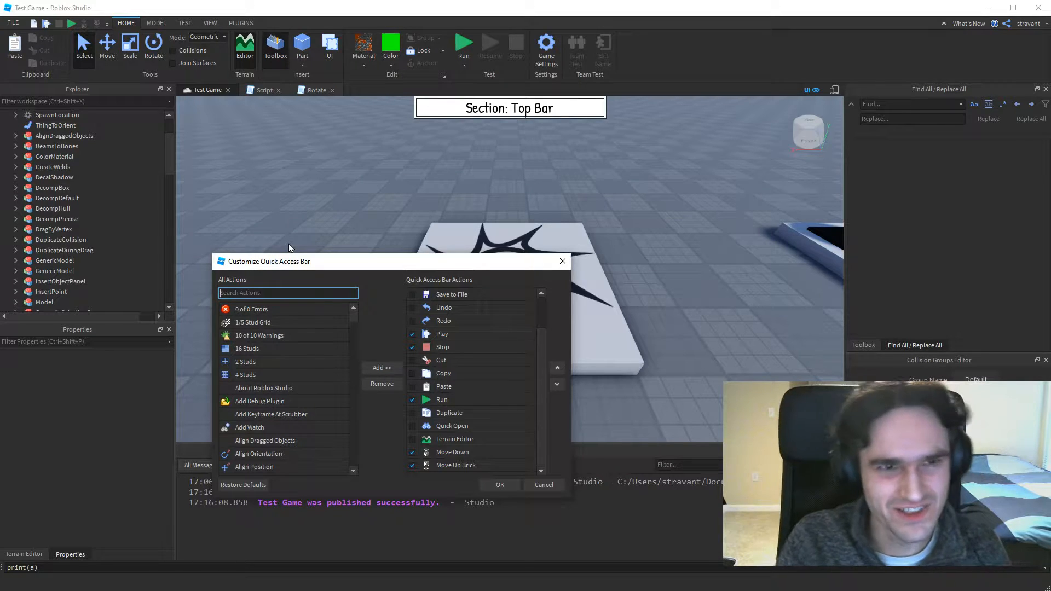
pyautogui.write('dec')
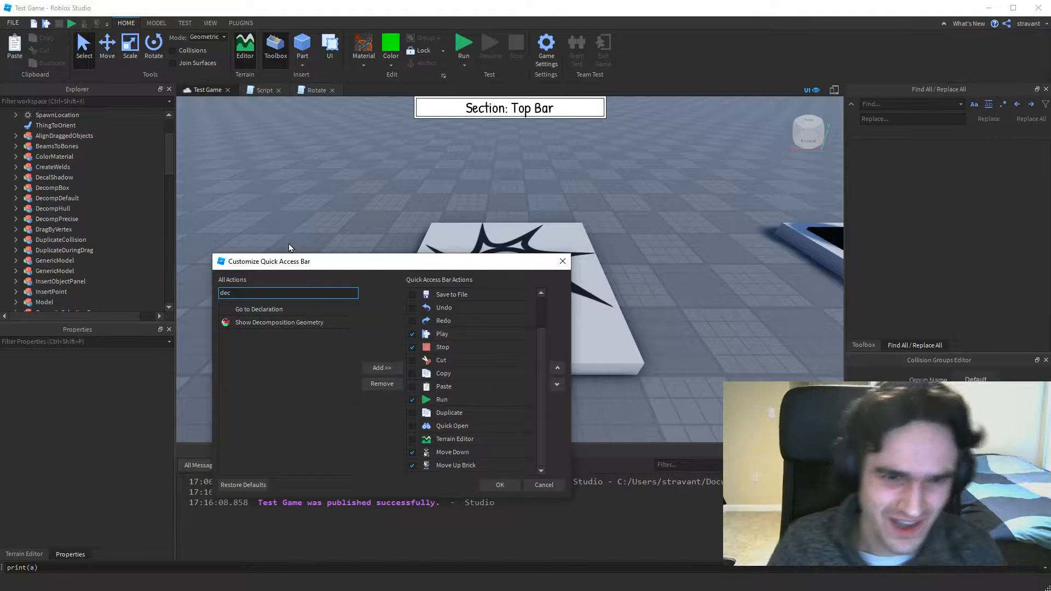
pyautogui.click(263, 322)
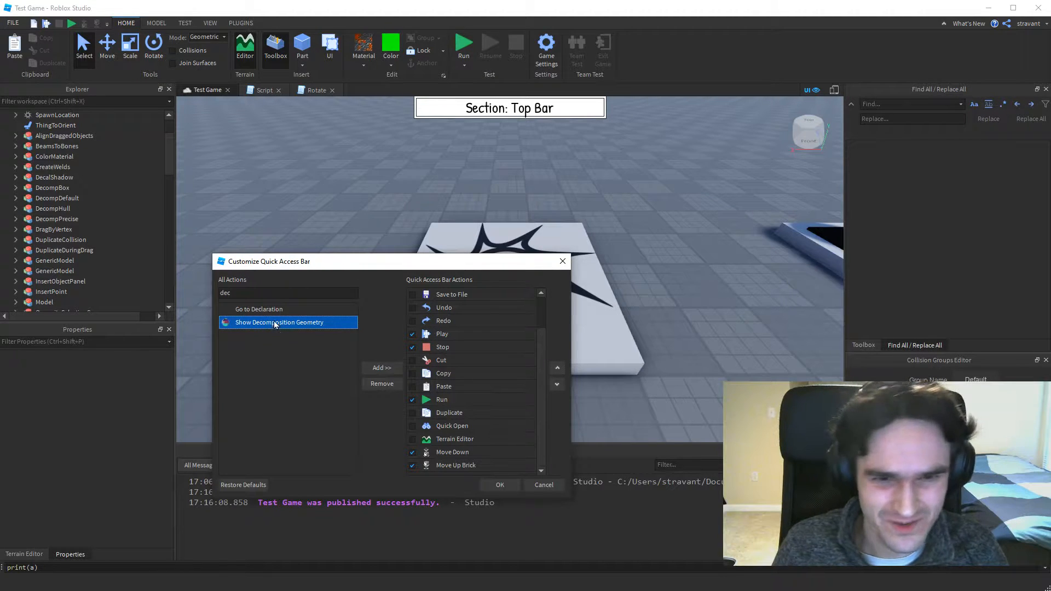
pyautogui.click(377, 368)
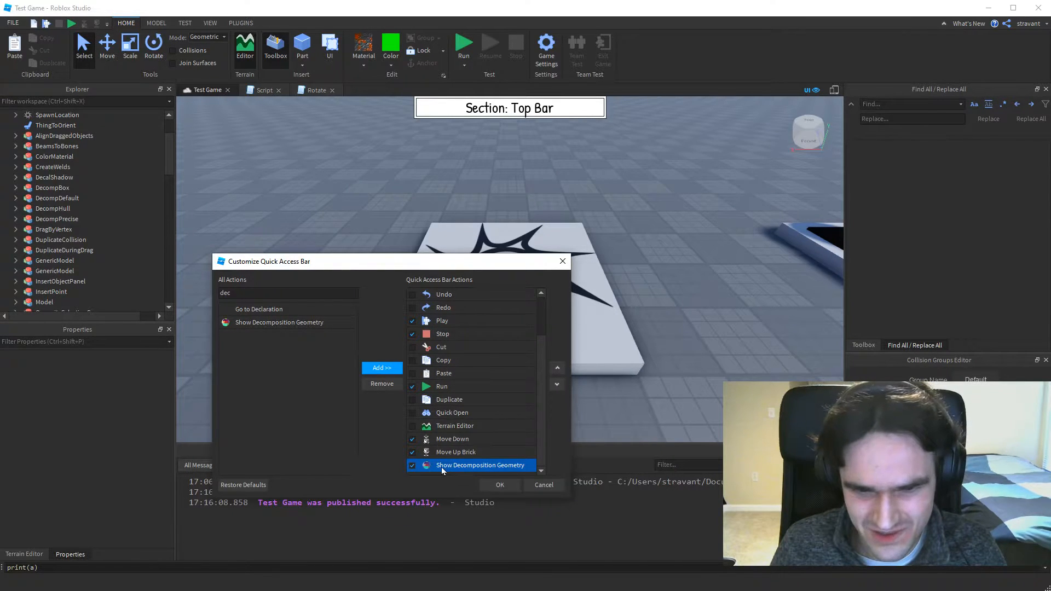
pyautogui.click(500, 486)
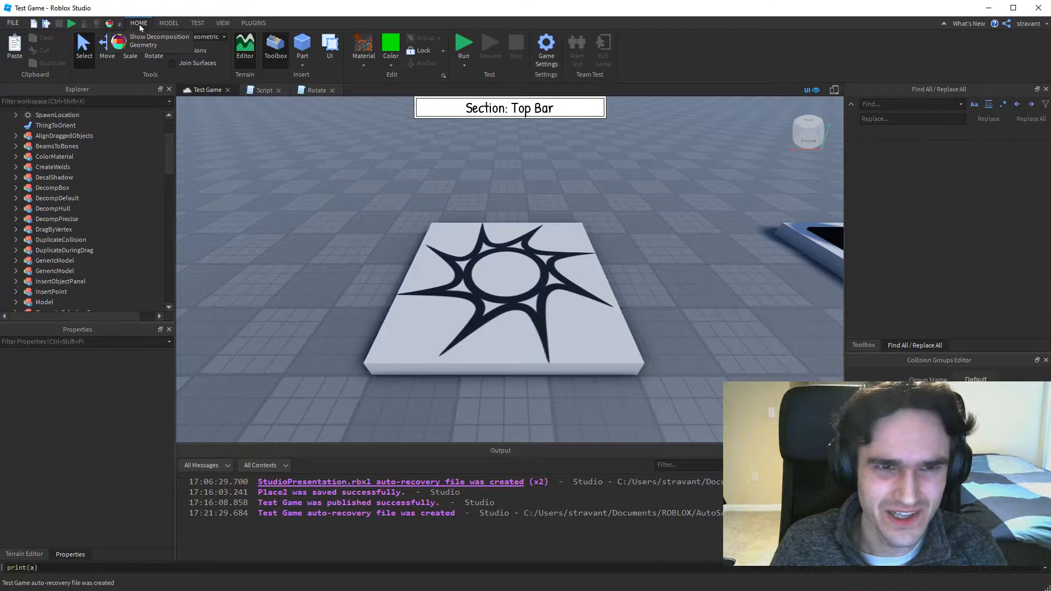
pyautogui.click(252, 23)
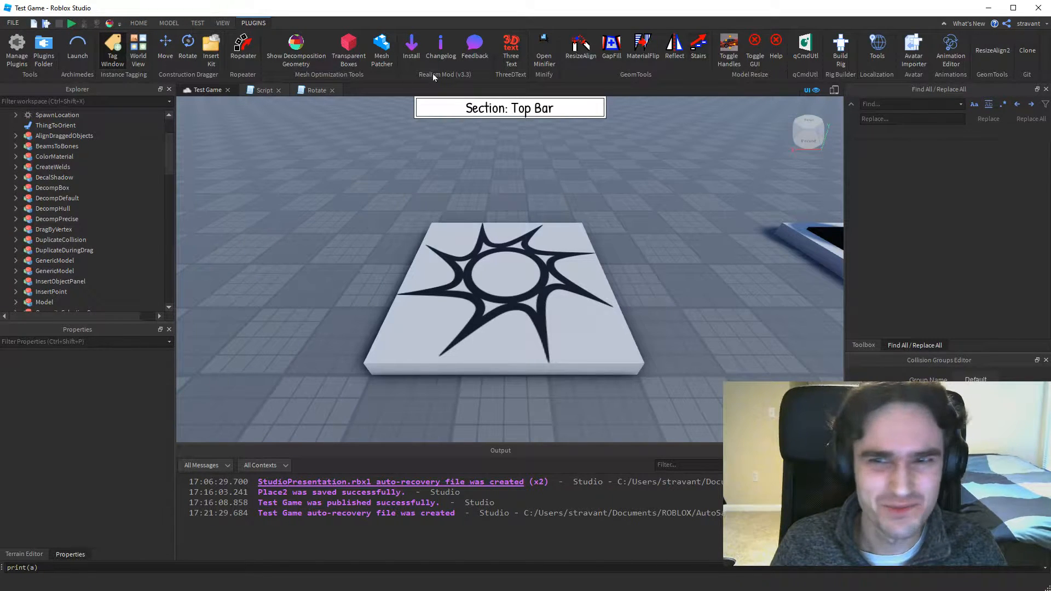
pyautogui.click(139, 23)
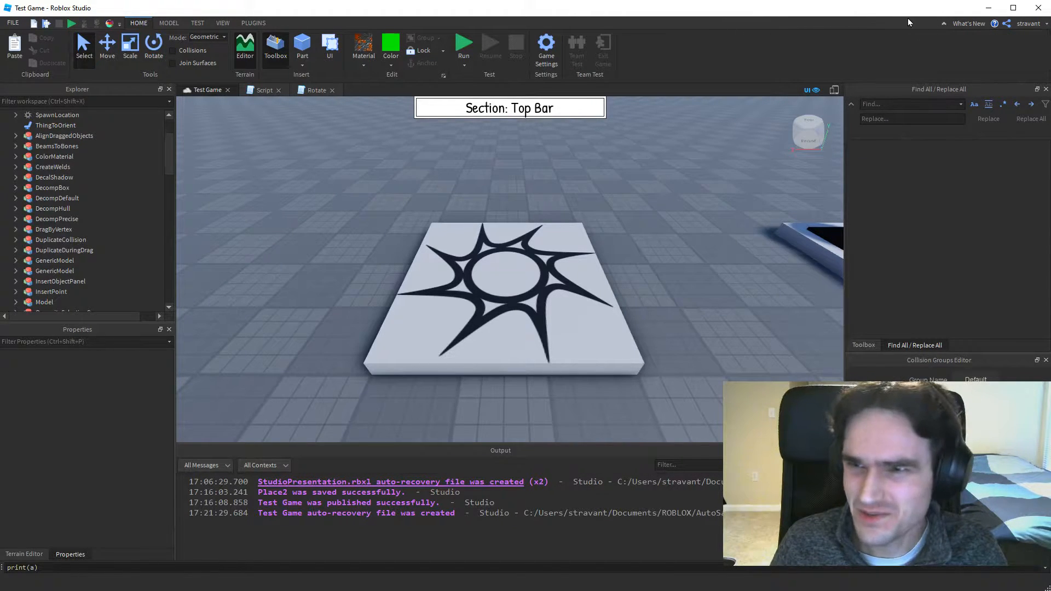
# Collapse the ribbon to its headings, bring up the Model tools temporarily, and restore the full ribbon.
pyautogui.click(943, 24)
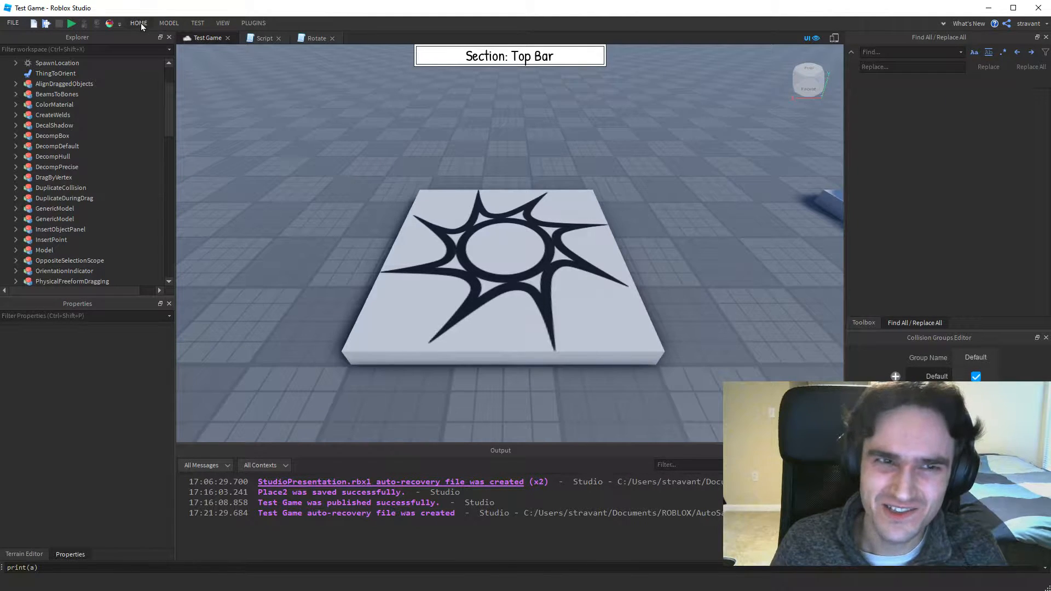
pyautogui.click(160, 23)
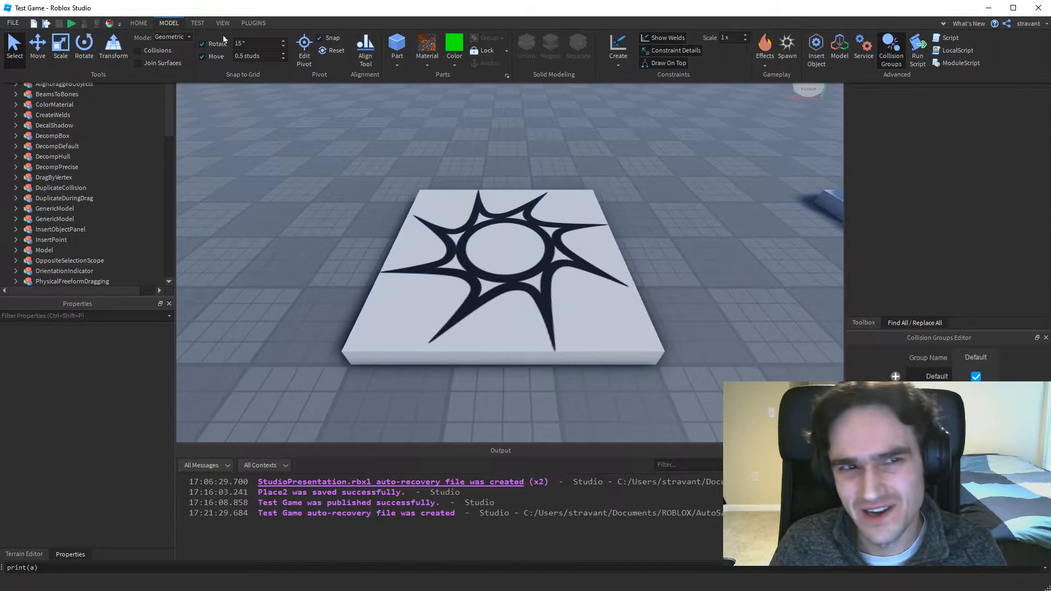
pyautogui.click(339, 235)
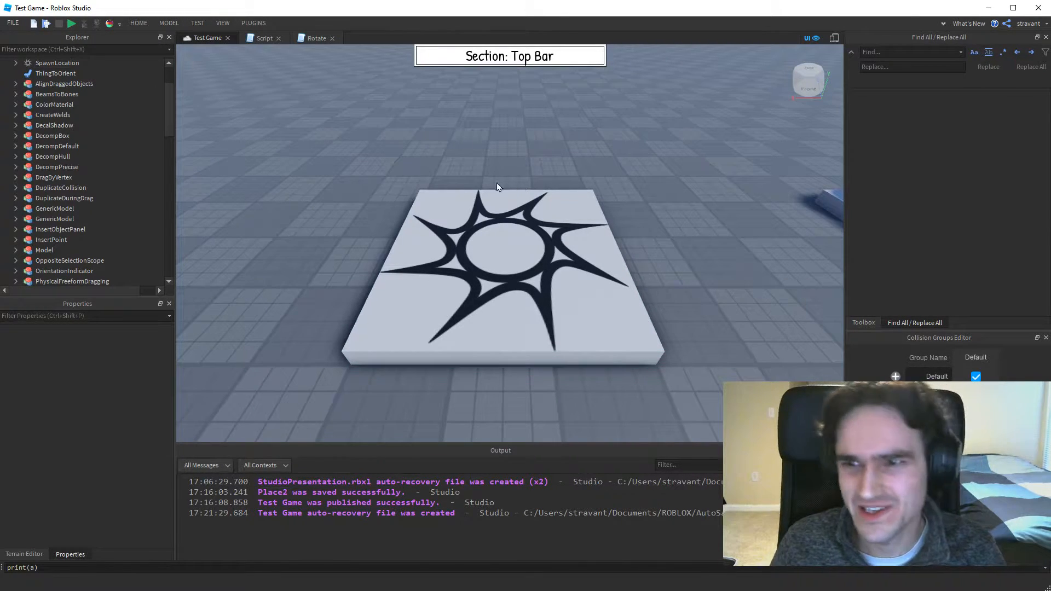
pyautogui.click(943, 23)
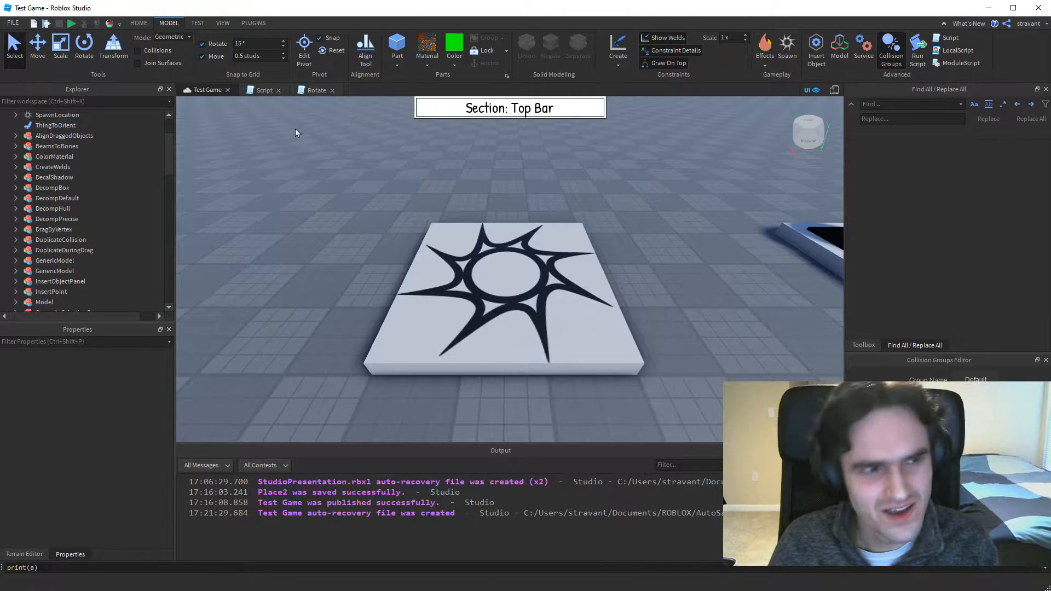
# Look through the What's New announcements and close the list.
pyautogui.click(969, 22)
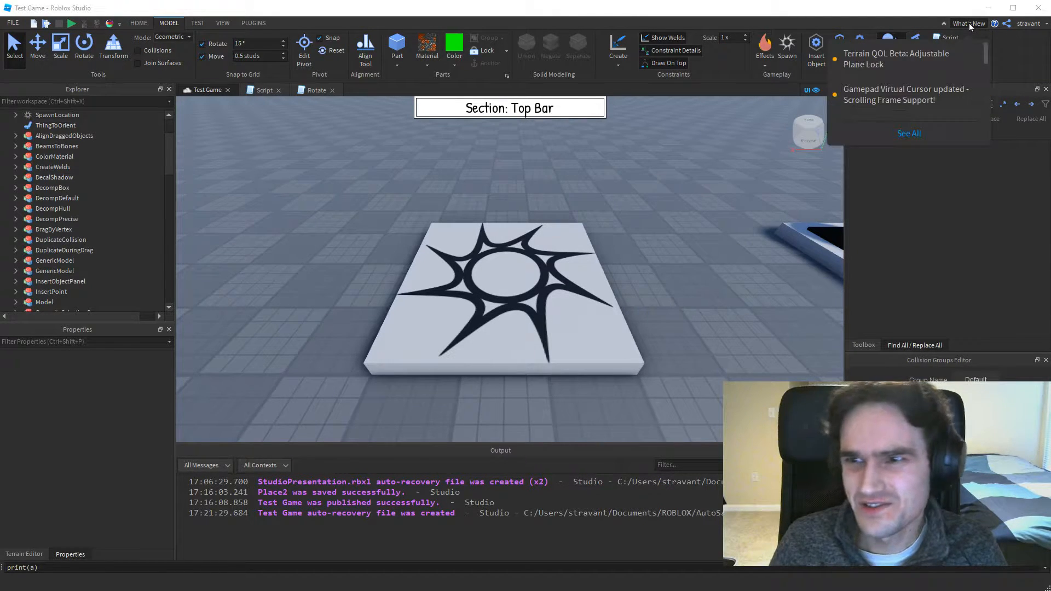
pyautogui.scroll(-3, 904, 95)
pyautogui.scroll(-3, 906, 73)
pyautogui.scroll(4, 896, 83)
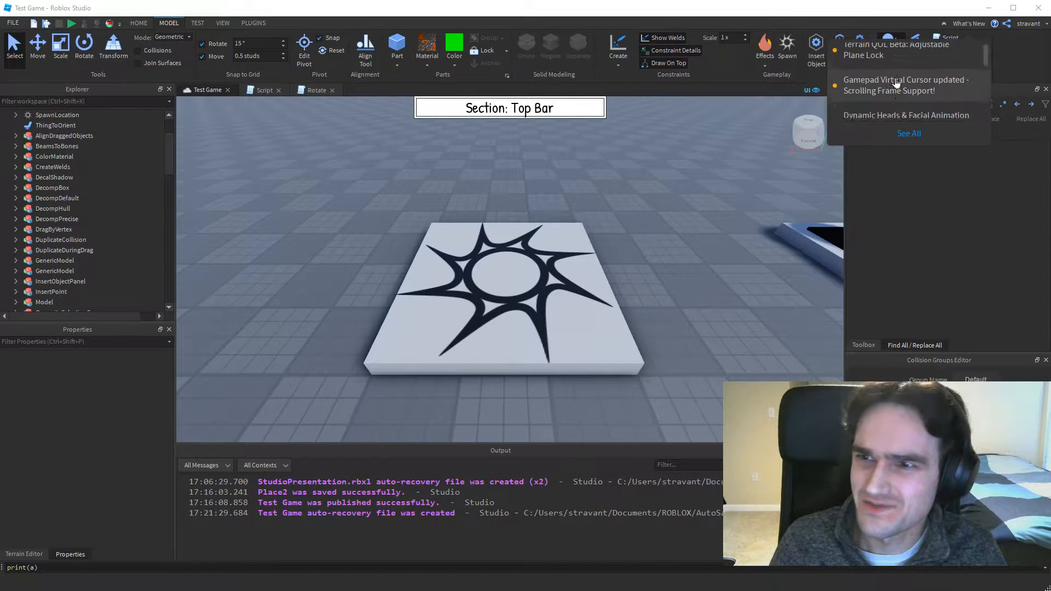
pyautogui.scroll(1, 896, 83)
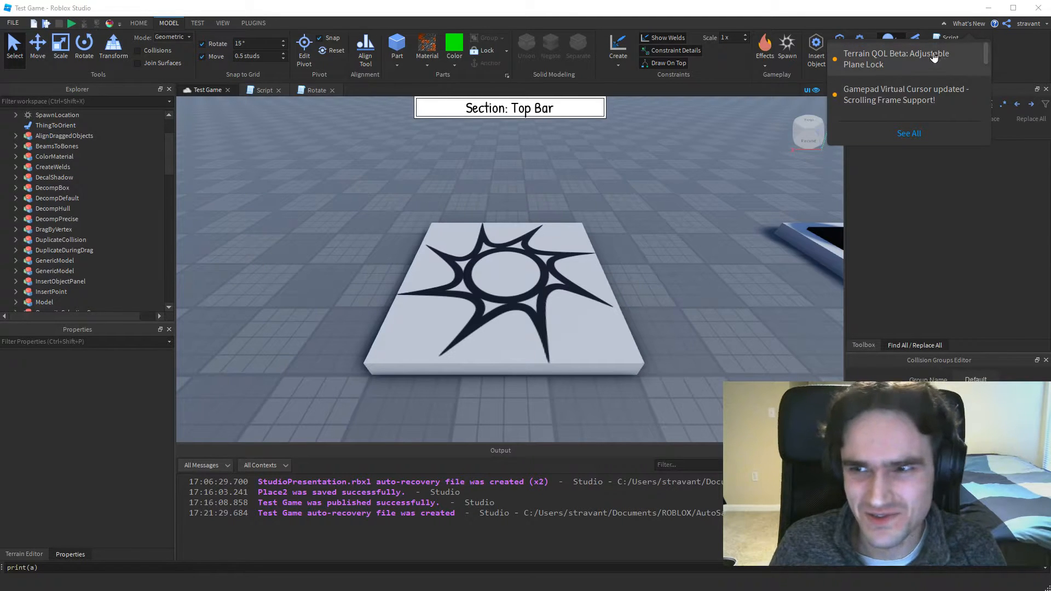
pyautogui.click(962, 25)
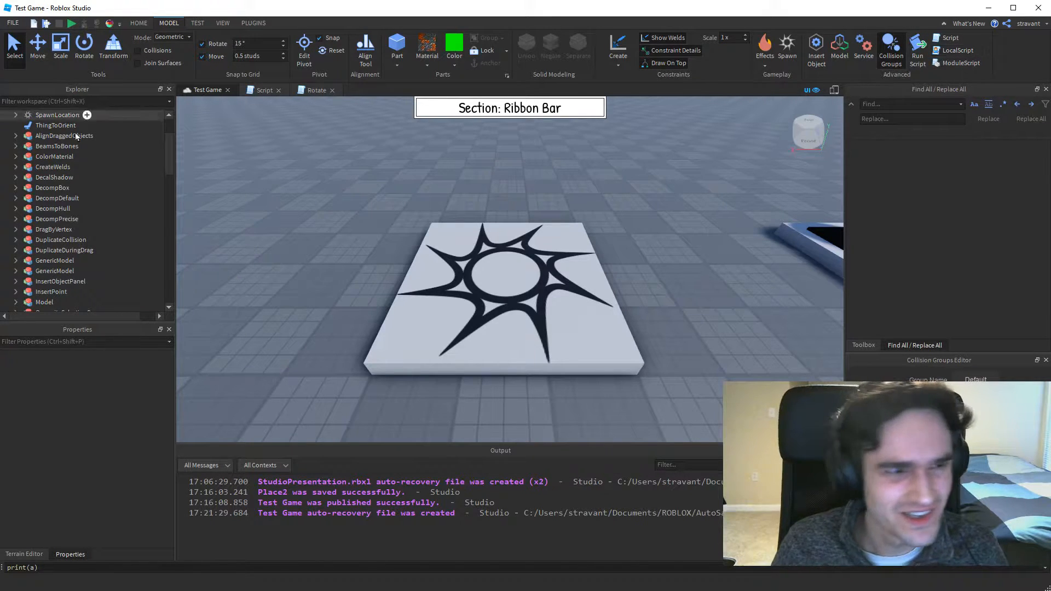
# At the "Color / Material tool as action" display, enable both Material Action as Tool and Color Action as Tool.
pyautogui.press('d')
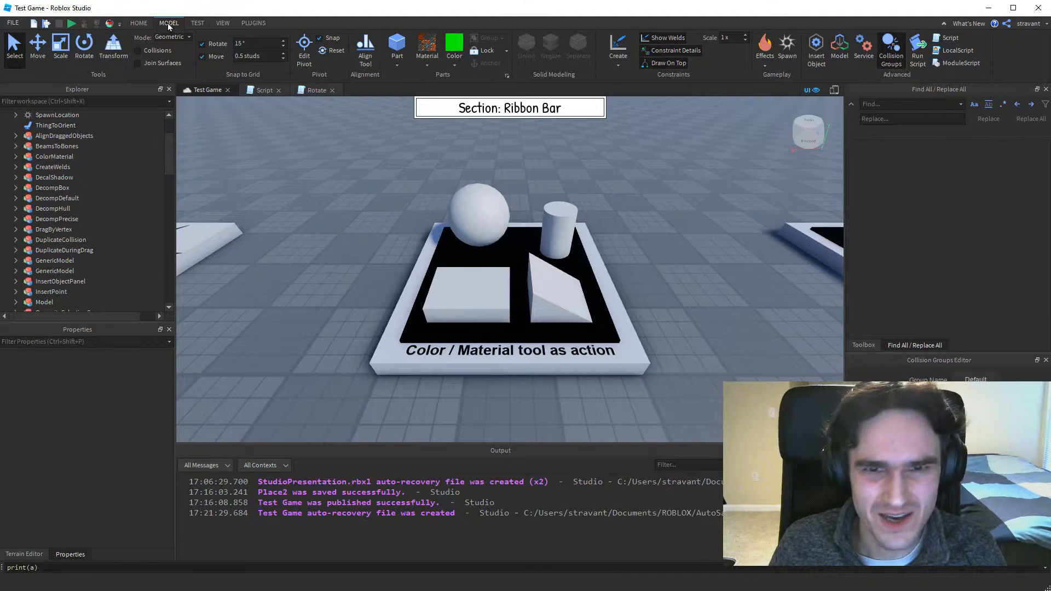
pyautogui.click(507, 75)
pyautogui.click(524, 84)
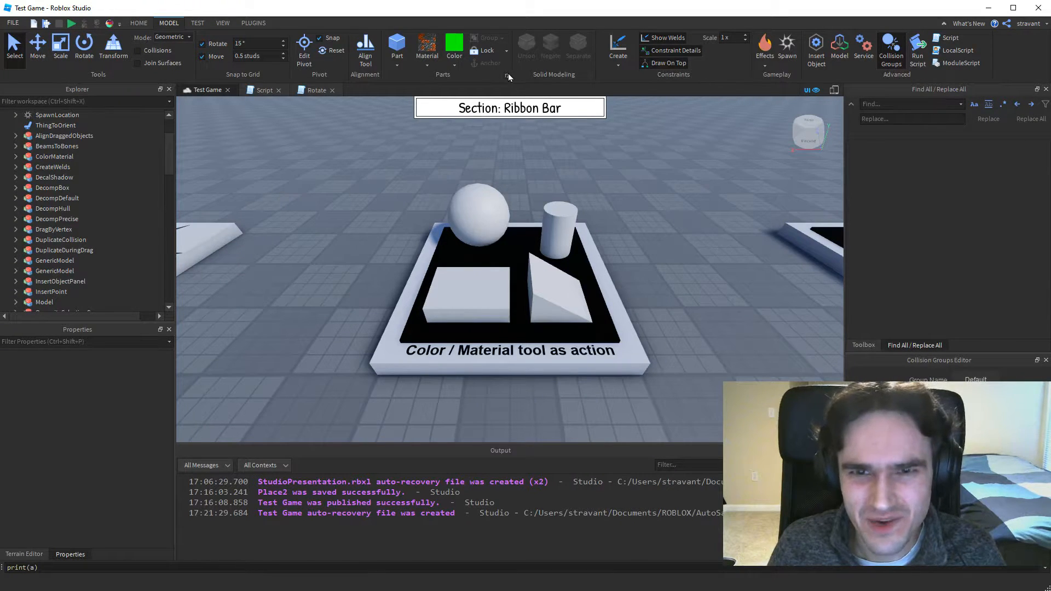
pyautogui.click(507, 77)
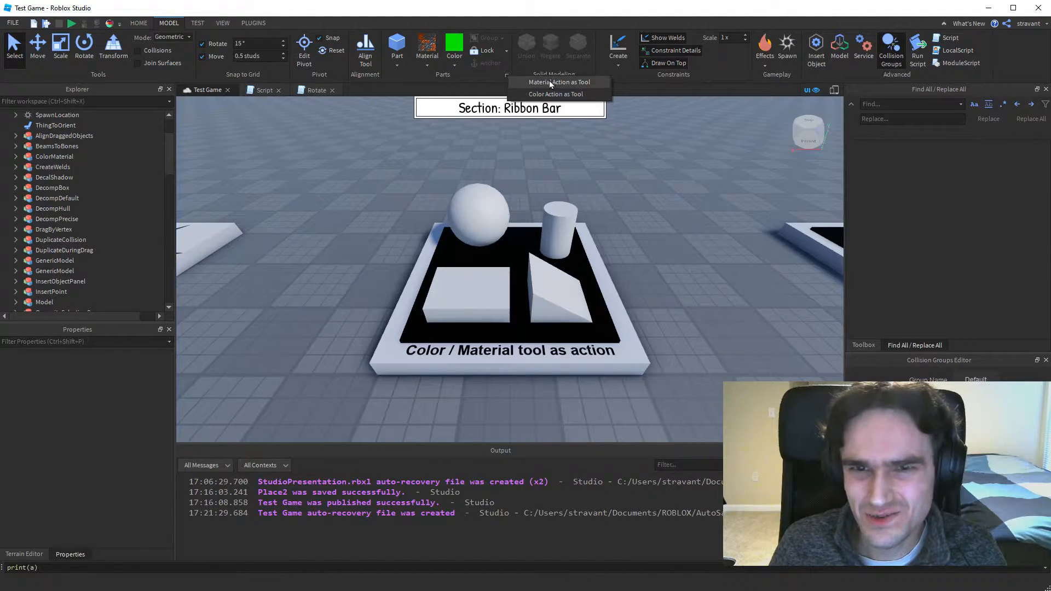
pyautogui.click(481, 80)
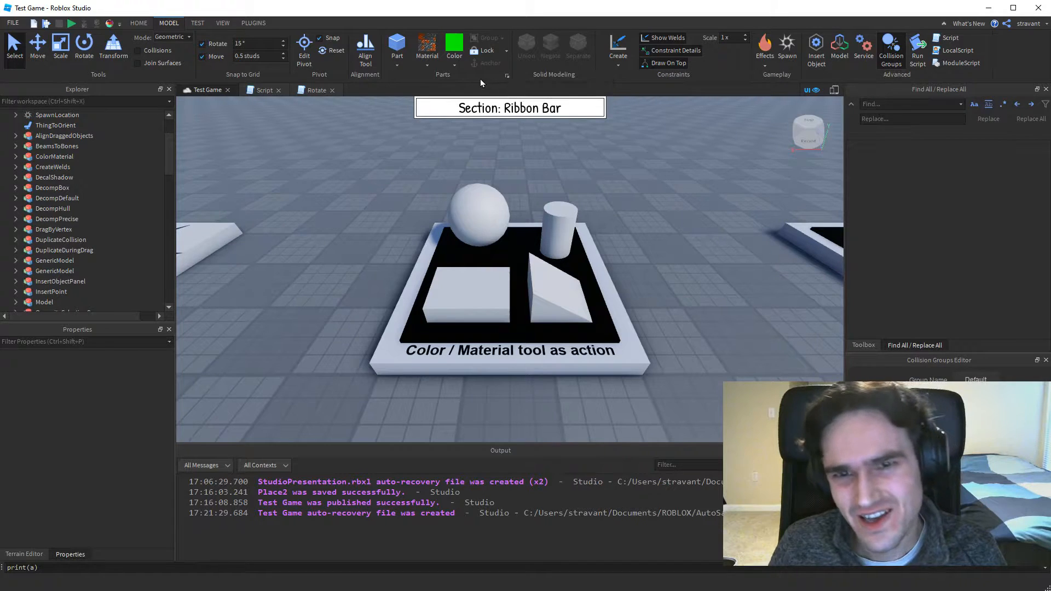
pyautogui.click(509, 77)
pyautogui.click(547, 84)
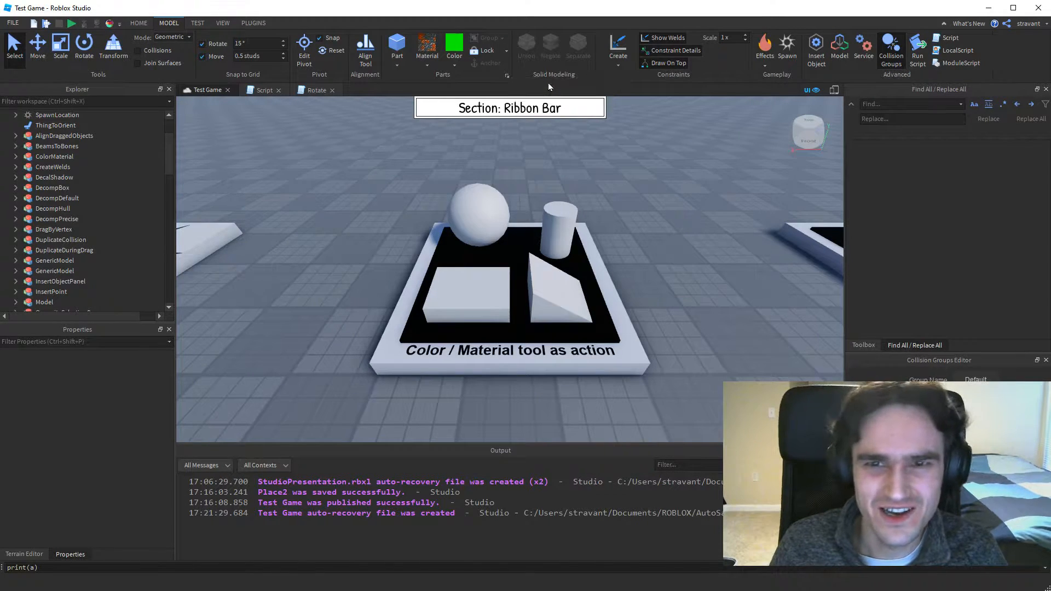
pyautogui.click(507, 76)
pyautogui.click(535, 94)
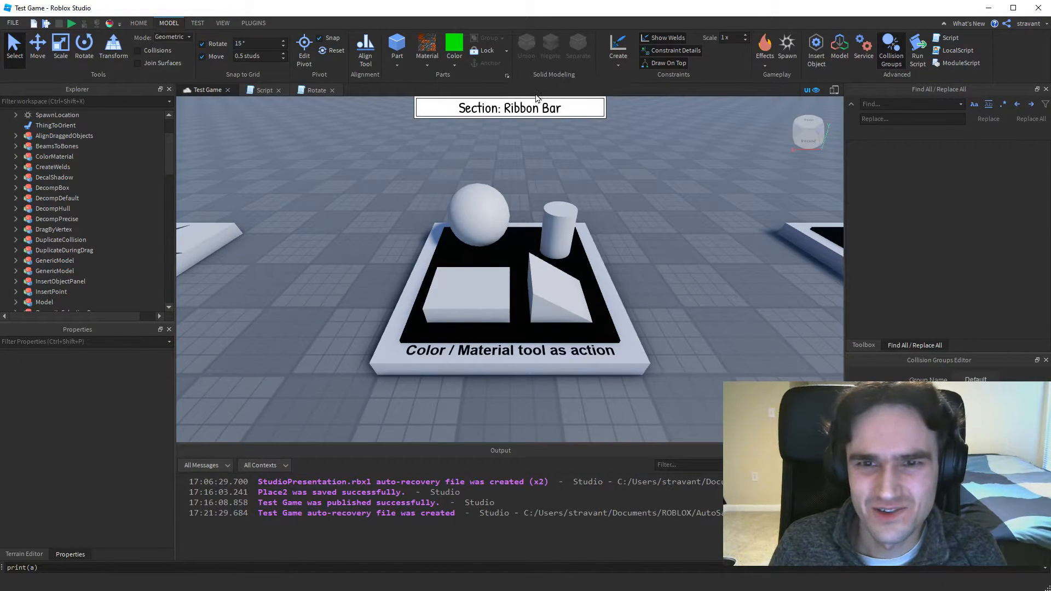
# Apply the current material to the sphere and the cylinder with the Material tool.
pyautogui.click(426, 49)
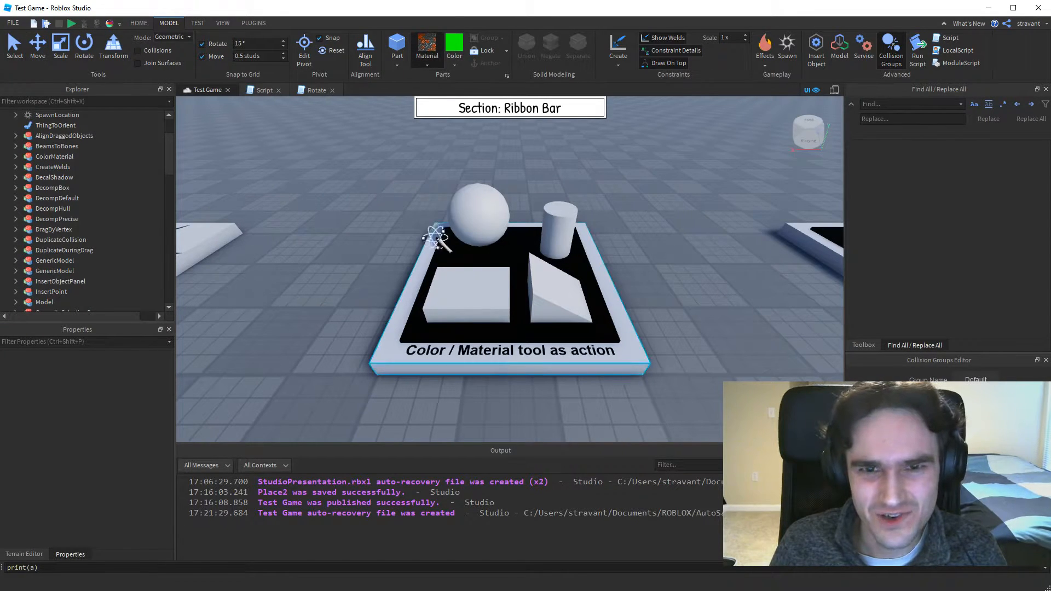
pyautogui.click(479, 219)
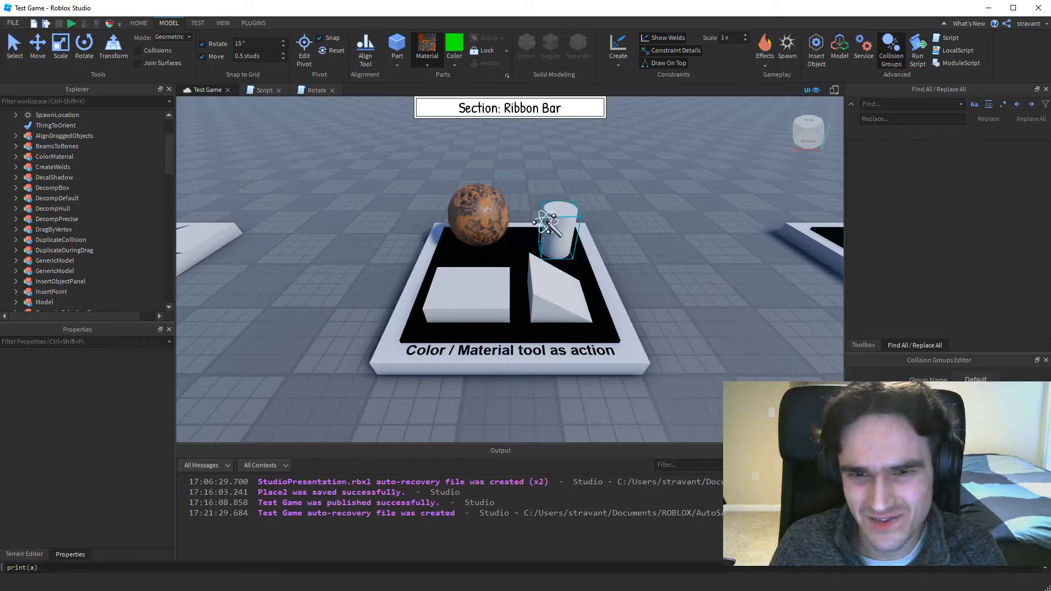
pyautogui.click(559, 226)
# Paint the block, the cylinder and the wedge green with the Color tool.
pyautogui.click(454, 46)
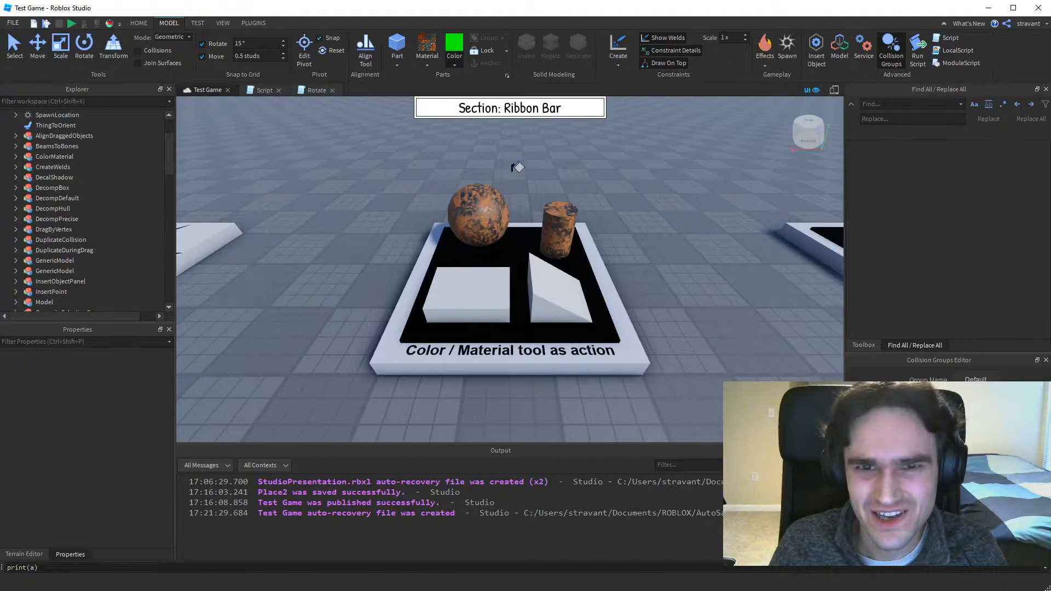
pyautogui.click(476, 292)
pyautogui.click(561, 219)
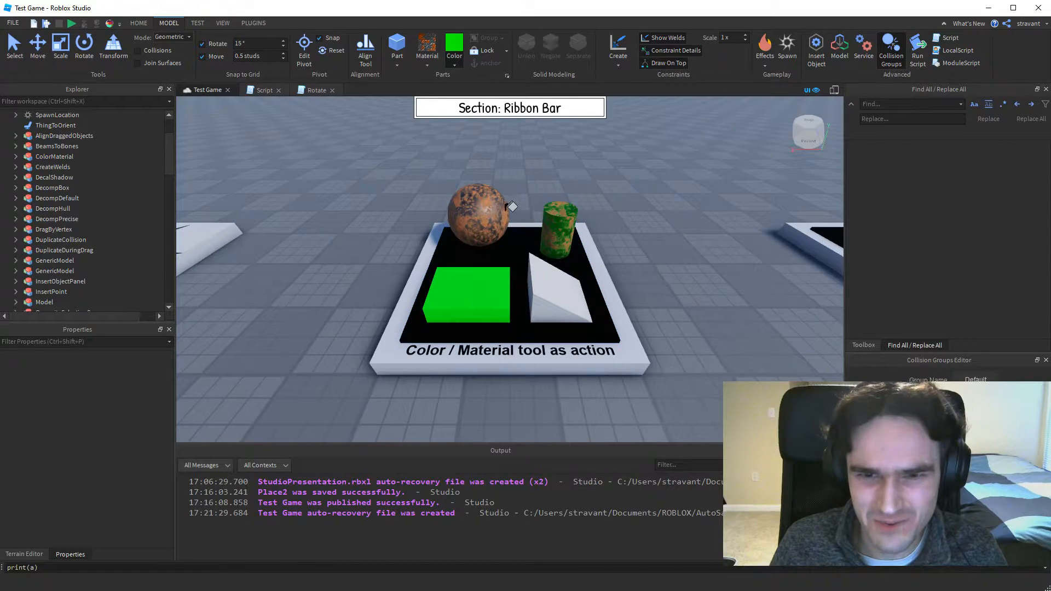
pyautogui.click(545, 278)
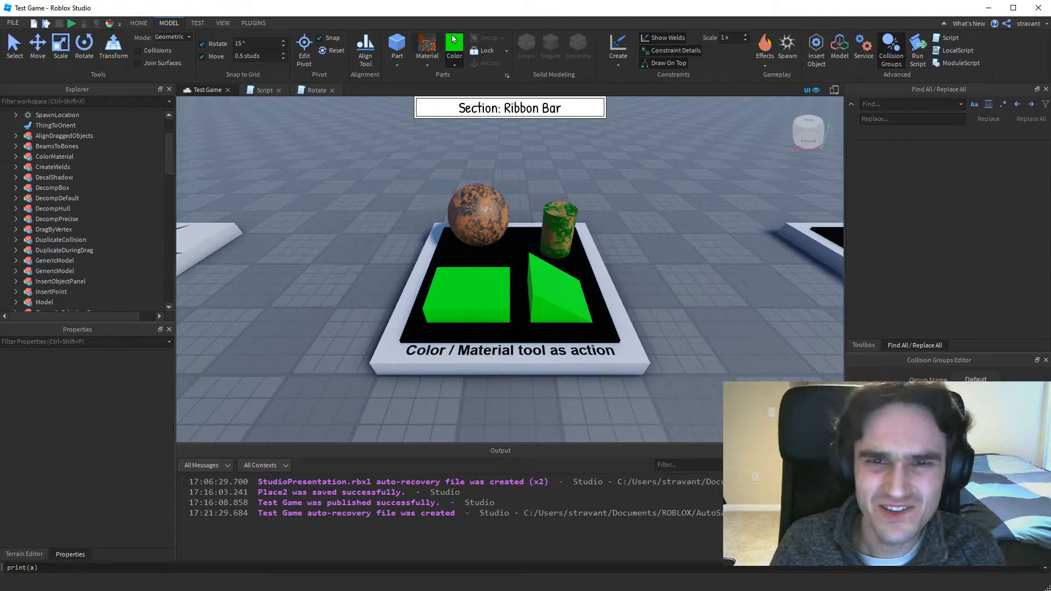
pyautogui.click(507, 76)
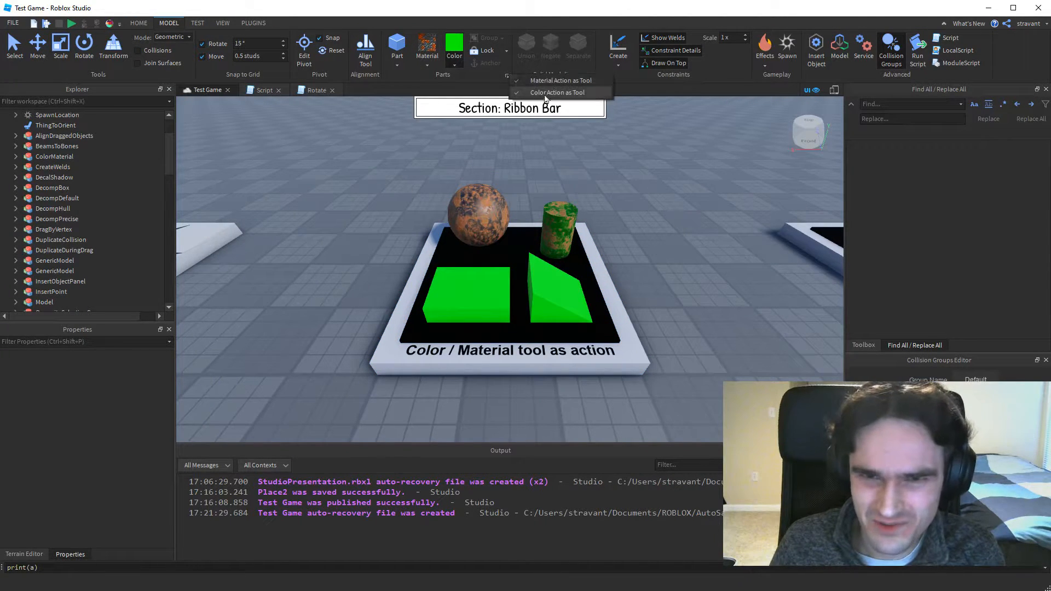
pyautogui.click(492, 74)
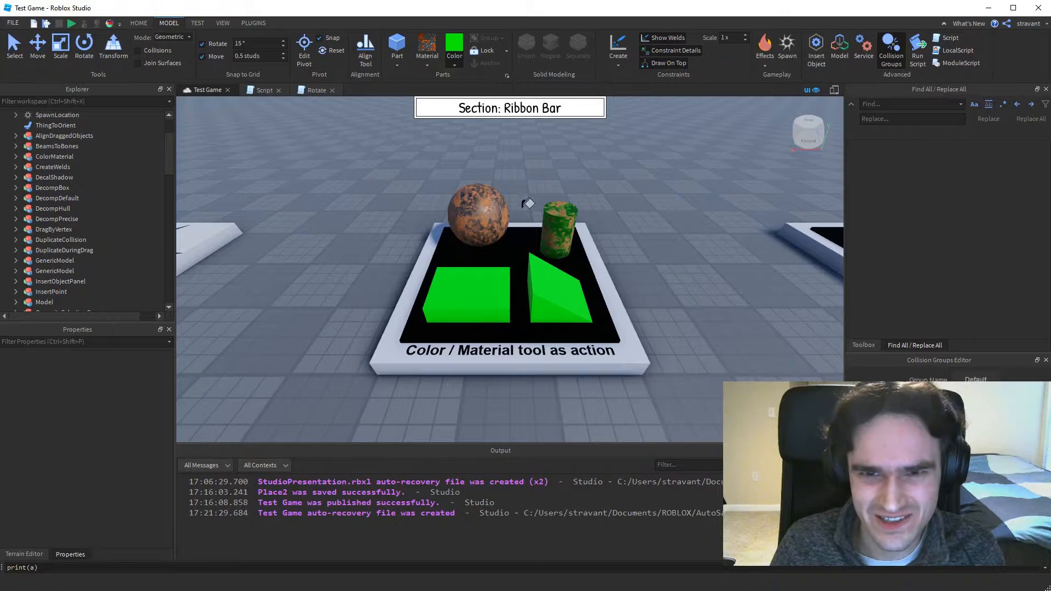
pyautogui.click(509, 75)
pyautogui.click(472, 87)
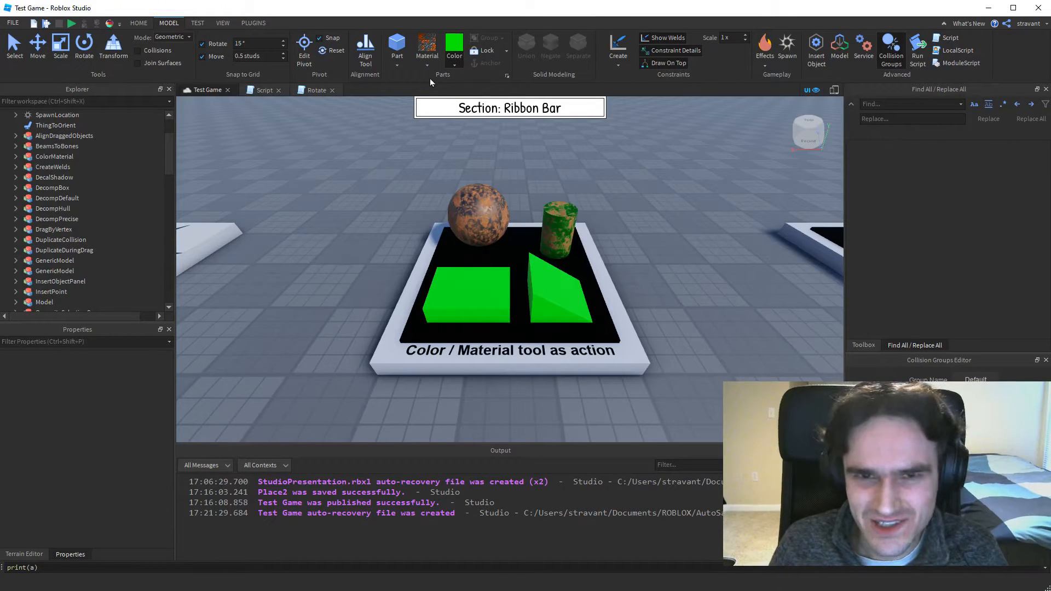
# Look at the part locking options, Lock Tool and Unlock All, without applying either one.
pyautogui.click(506, 48)
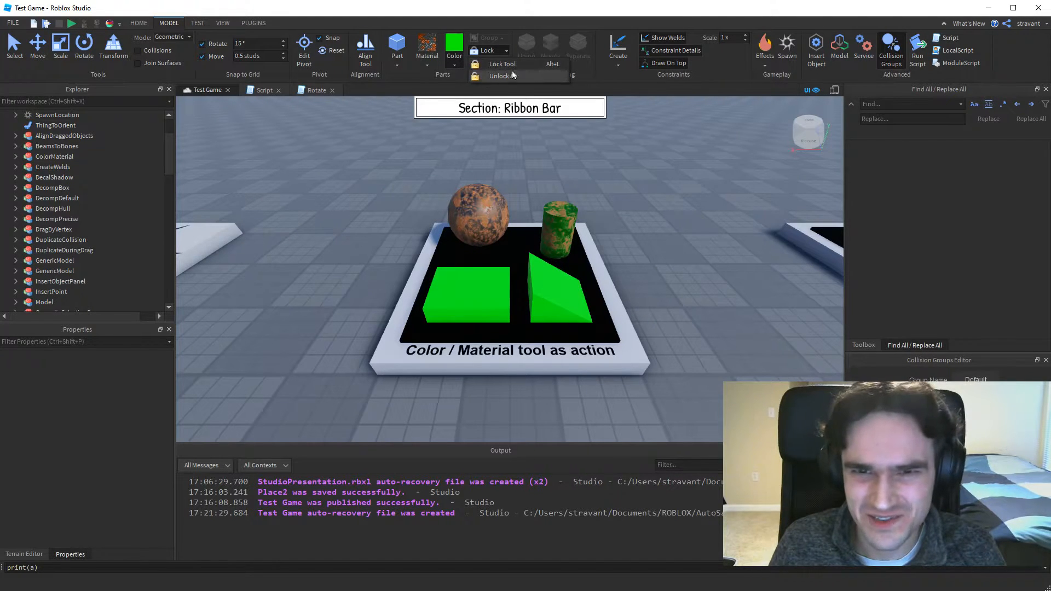
pyautogui.click(504, 49)
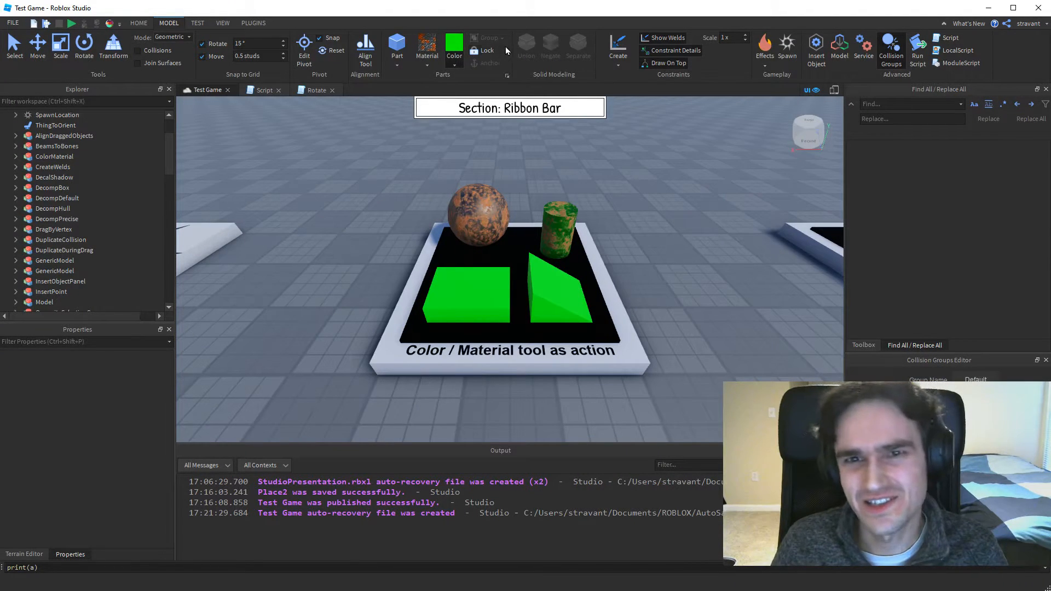
pyautogui.click(506, 50)
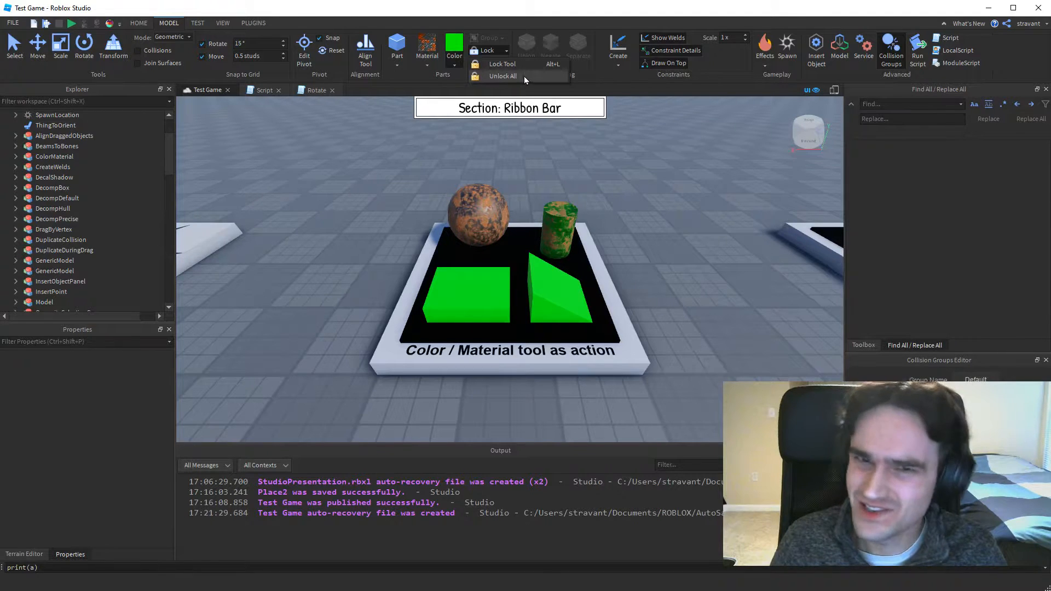
pyautogui.click(507, 51)
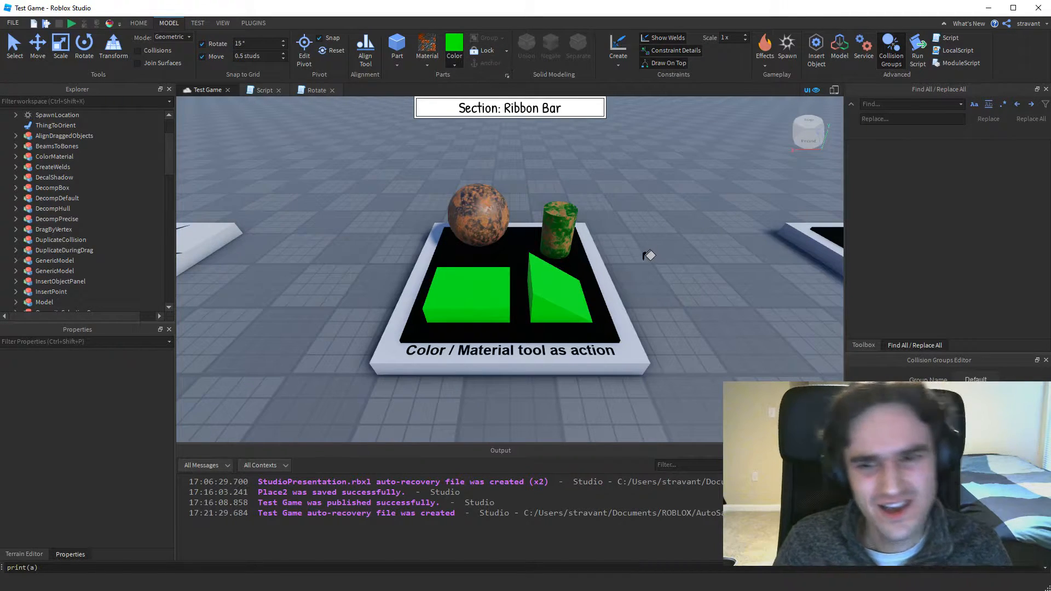
# Select the Workspace with the Select tool, unlock all of its parts, and test the result by selecting the baseplate.
pyautogui.click(12, 49)
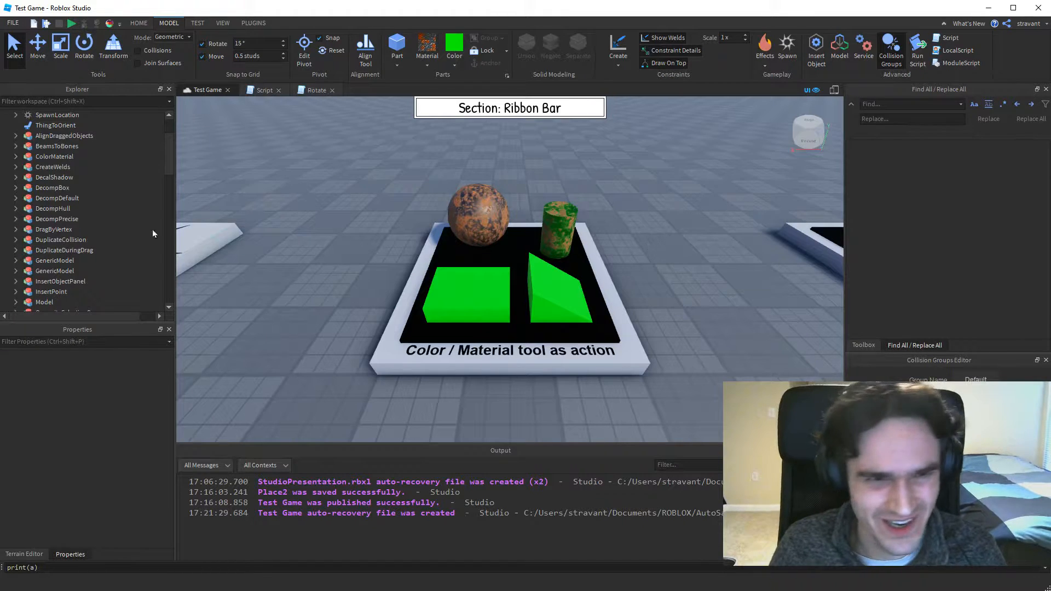
pyautogui.scroll(2, 52, 157)
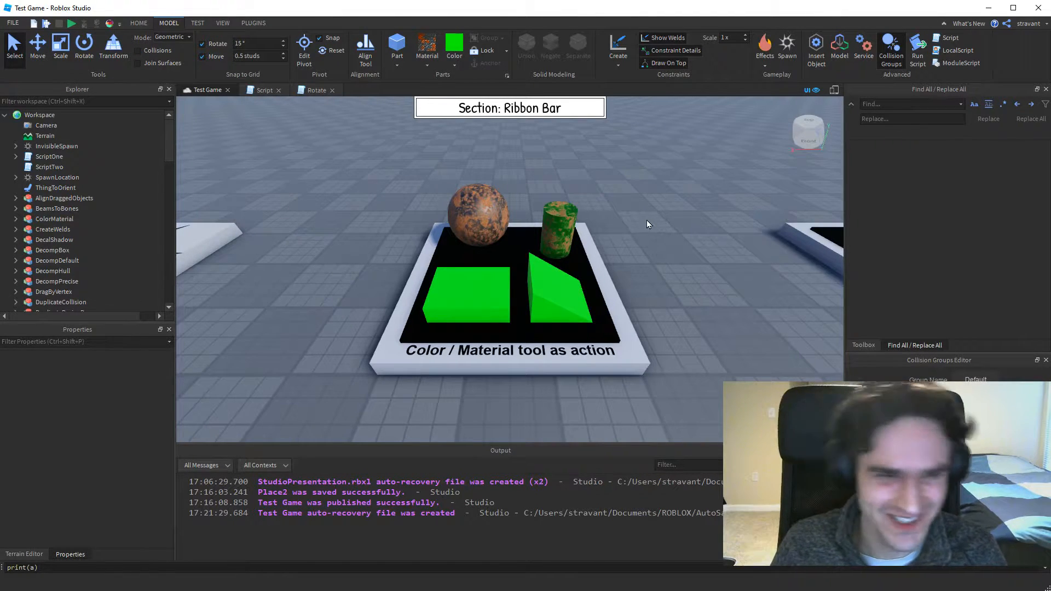
pyautogui.scroll(-10, 65, 201)
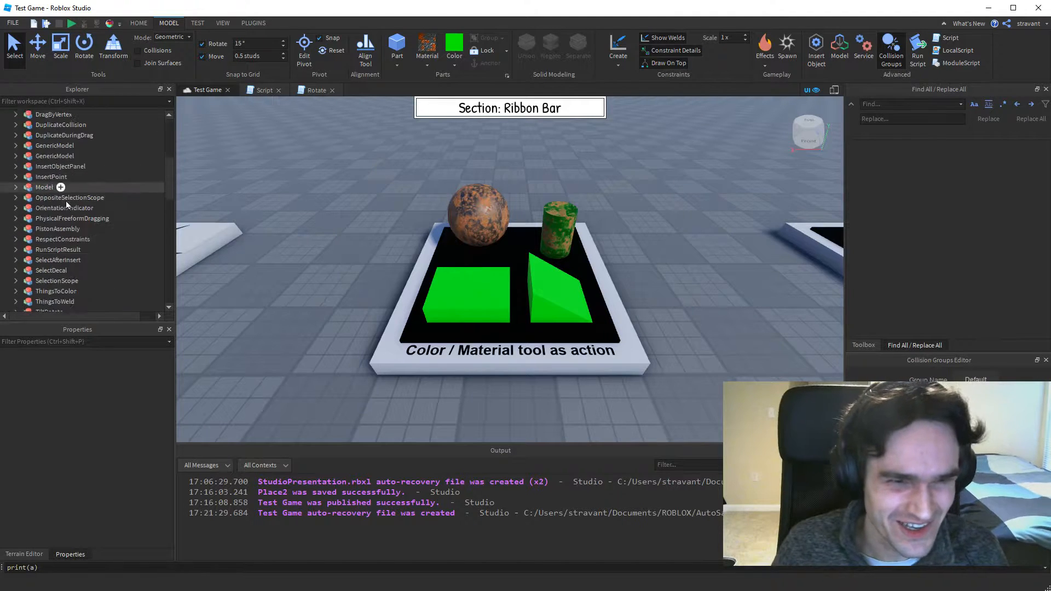
pyautogui.scroll(10, 70, 213)
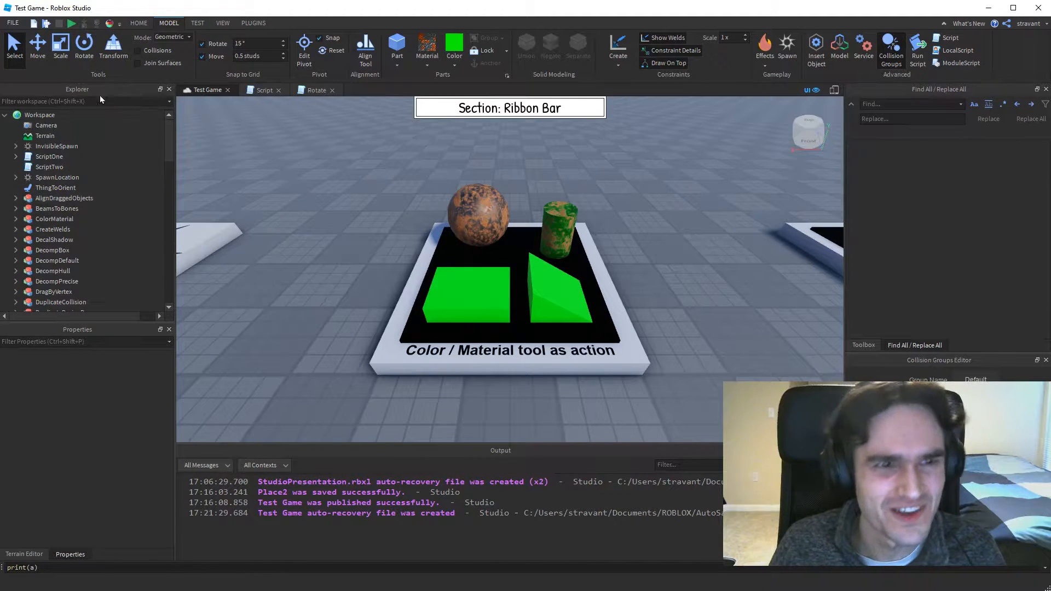
pyautogui.click(36, 114)
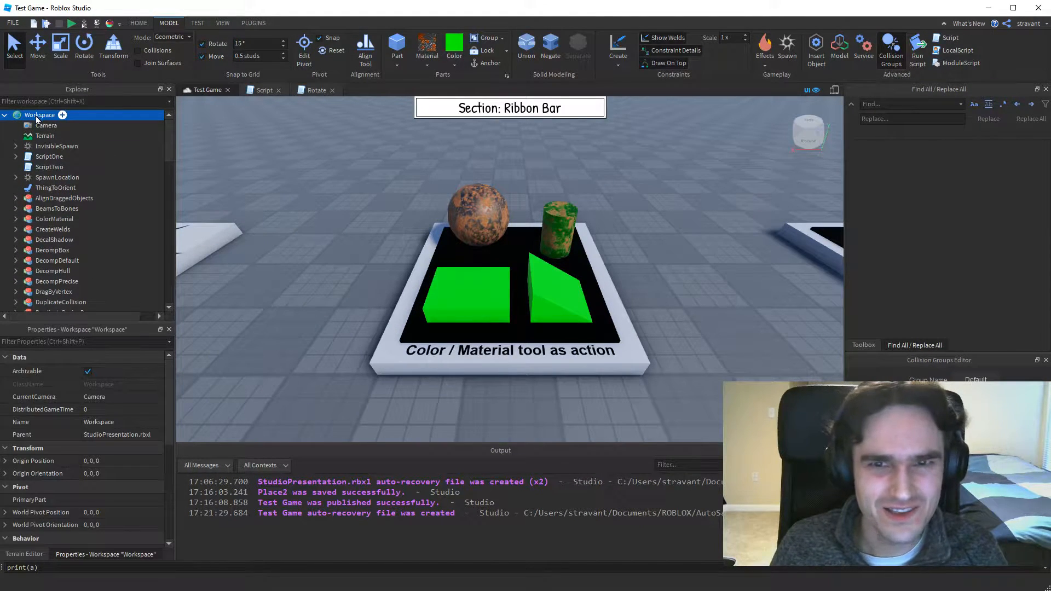
pyautogui.click(507, 50)
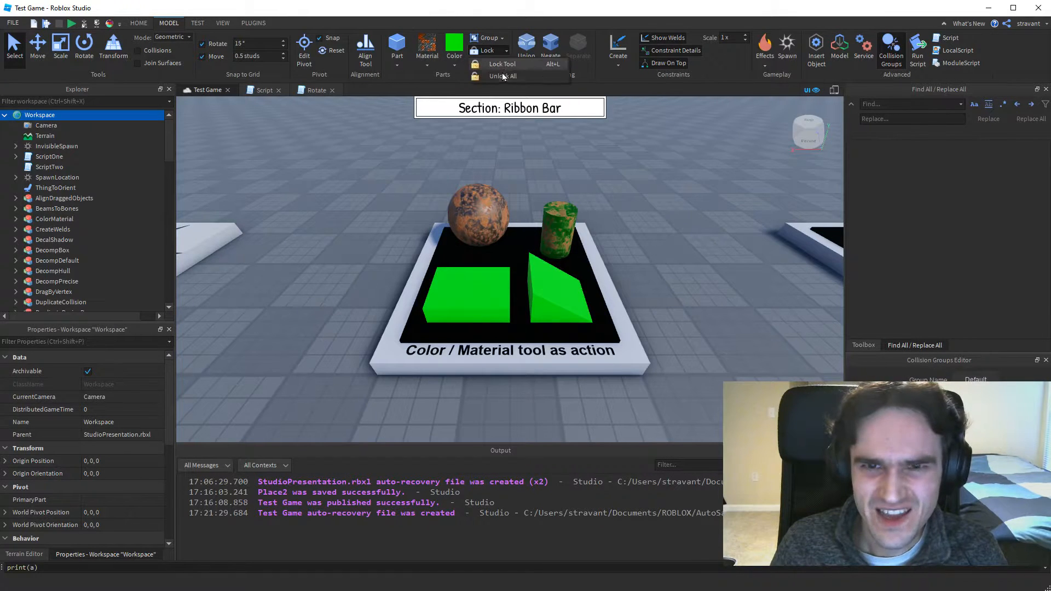
pyautogui.click(501, 76)
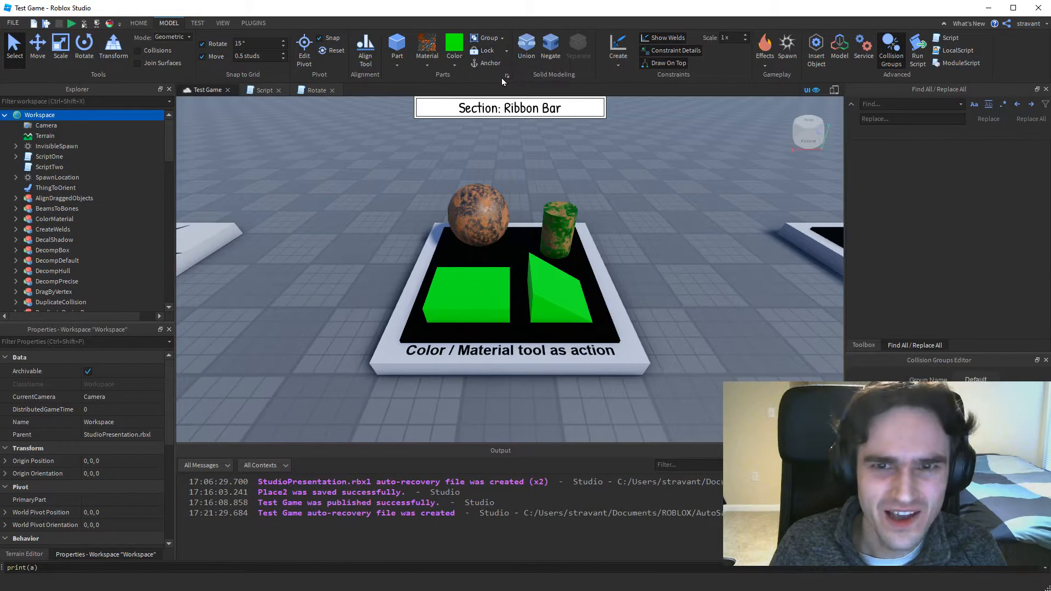
pyautogui.click(662, 267)
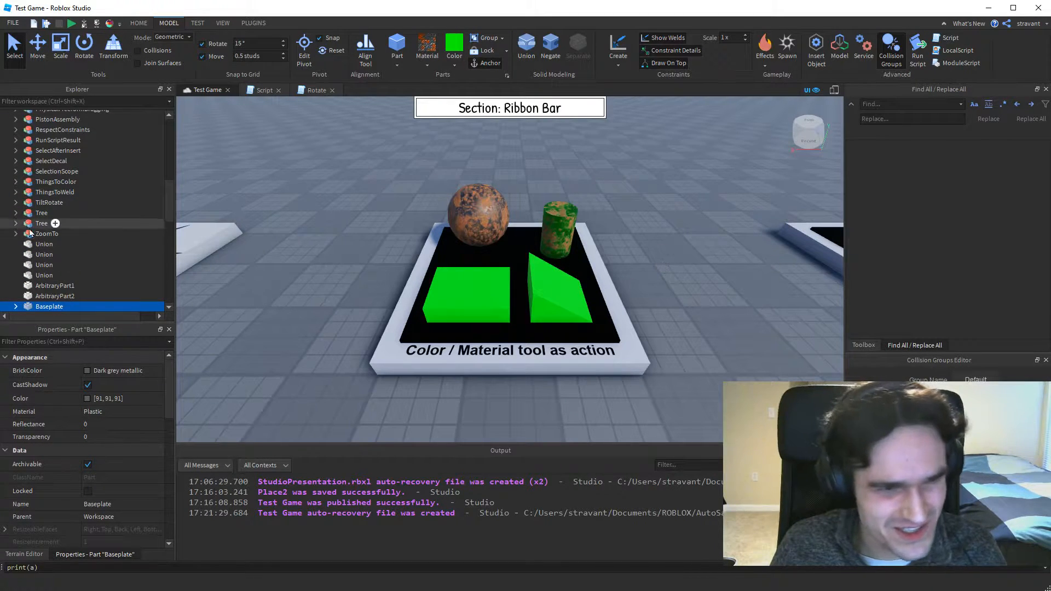
# Undo the unlocking of all parts and look through the Workspace's objects in the Explorer.
pyautogui.scroll(-2, 71, 238)
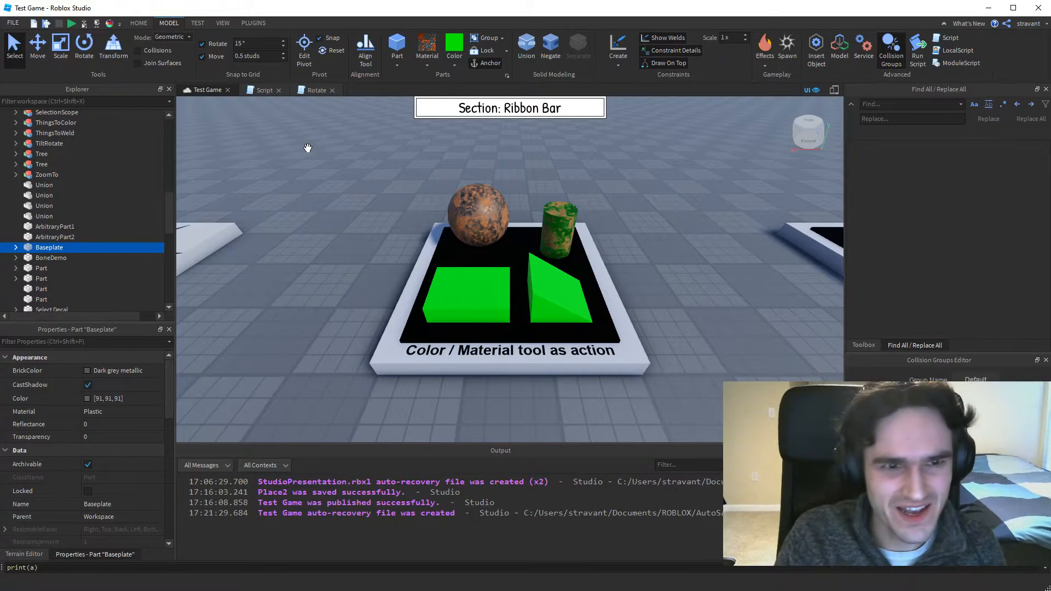
pyautogui.press('Left')
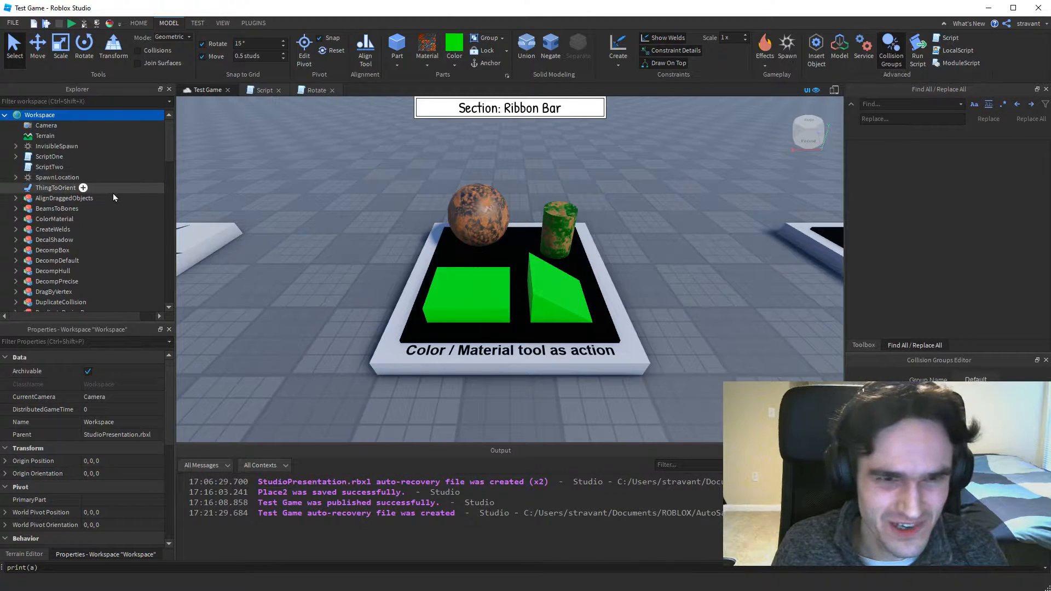
pyautogui.scroll(-10, 113, 193)
pyautogui.scroll(-5, 104, 228)
pyautogui.scroll(3, 63, 212)
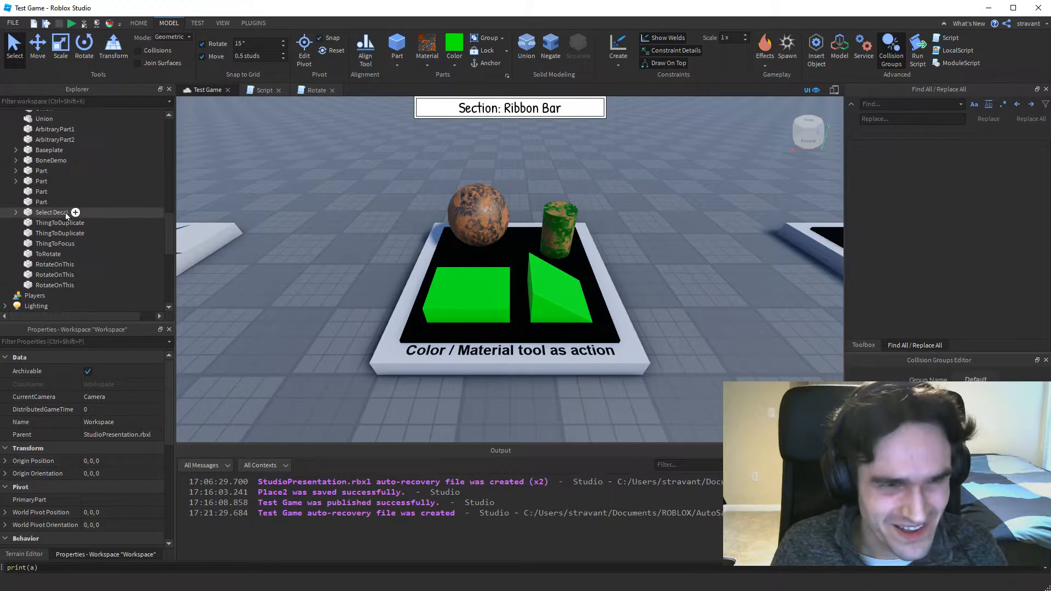
pyautogui.scroll(2, 36, 203)
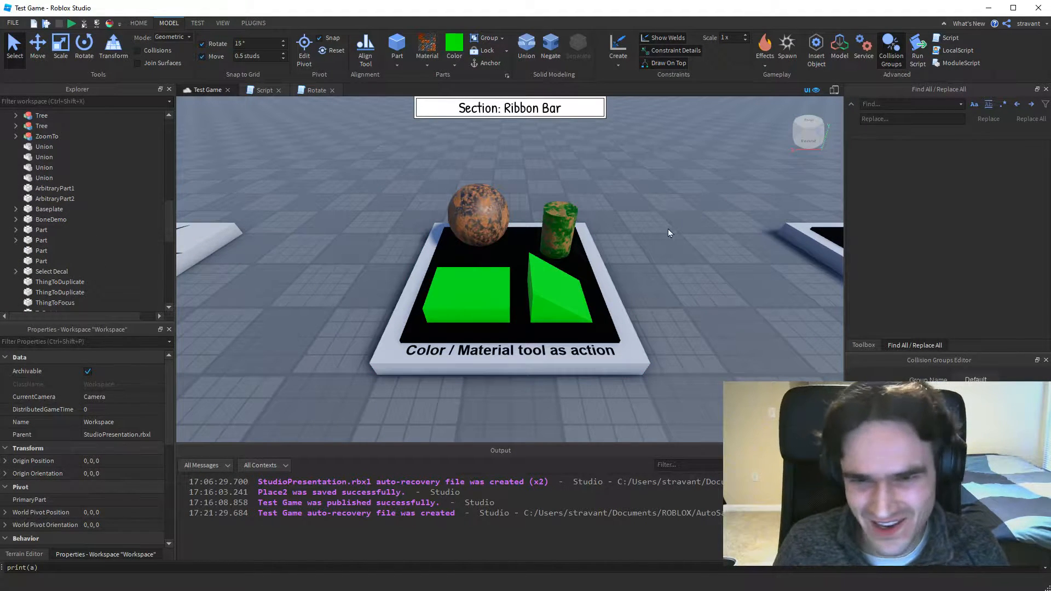
pyautogui.scroll(10, 111, 192)
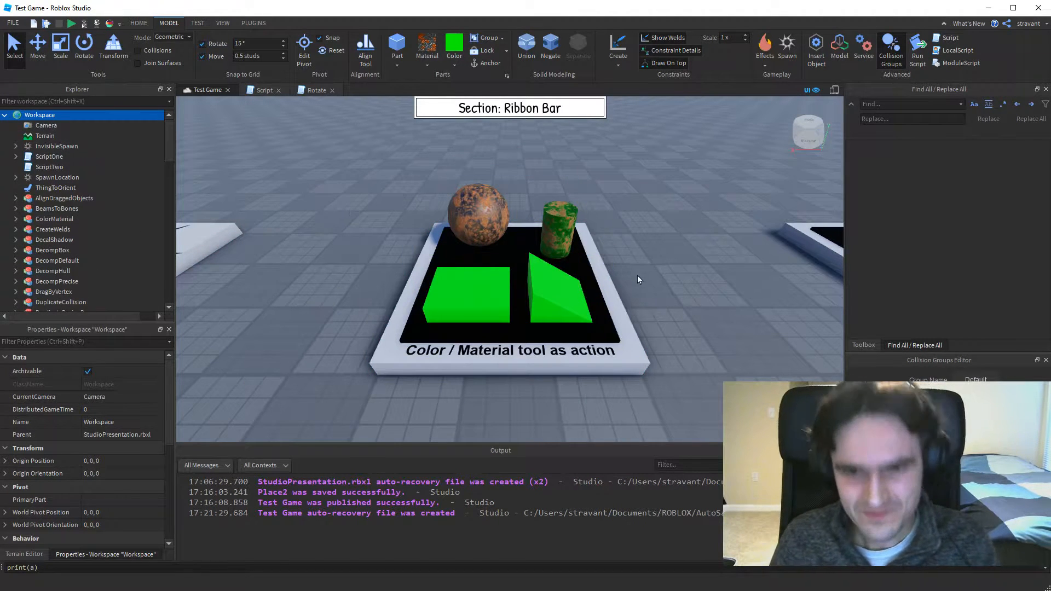
# At the "Create Welds via Create Menu" display, select the ThingsToWeld model and look through the constraint types that can be created.
pyautogui.press('Right')
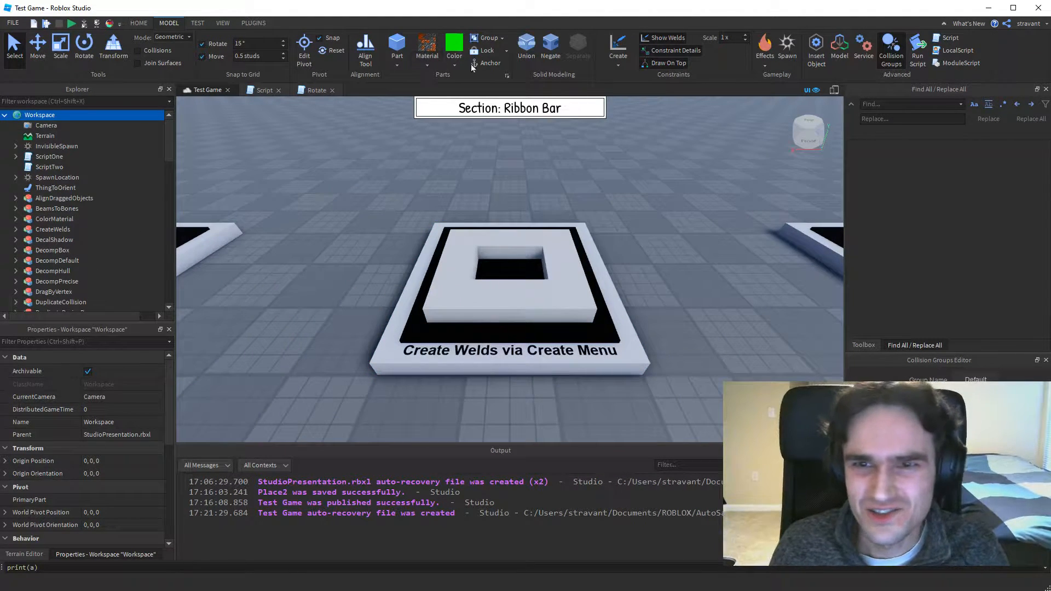
pyautogui.click(629, 64)
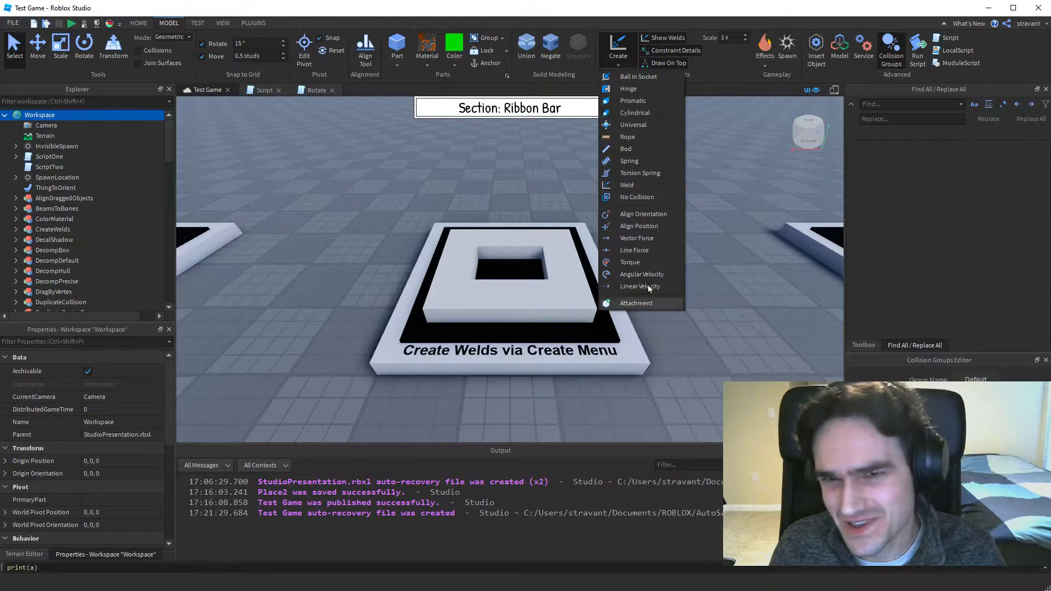
pyautogui.click(616, 64)
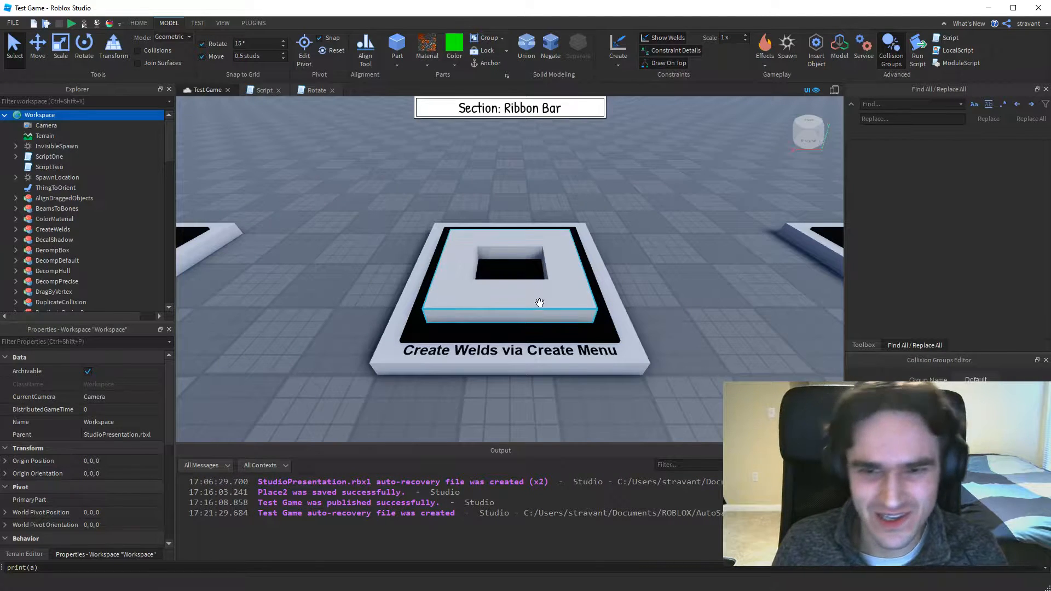
pyautogui.click(482, 300)
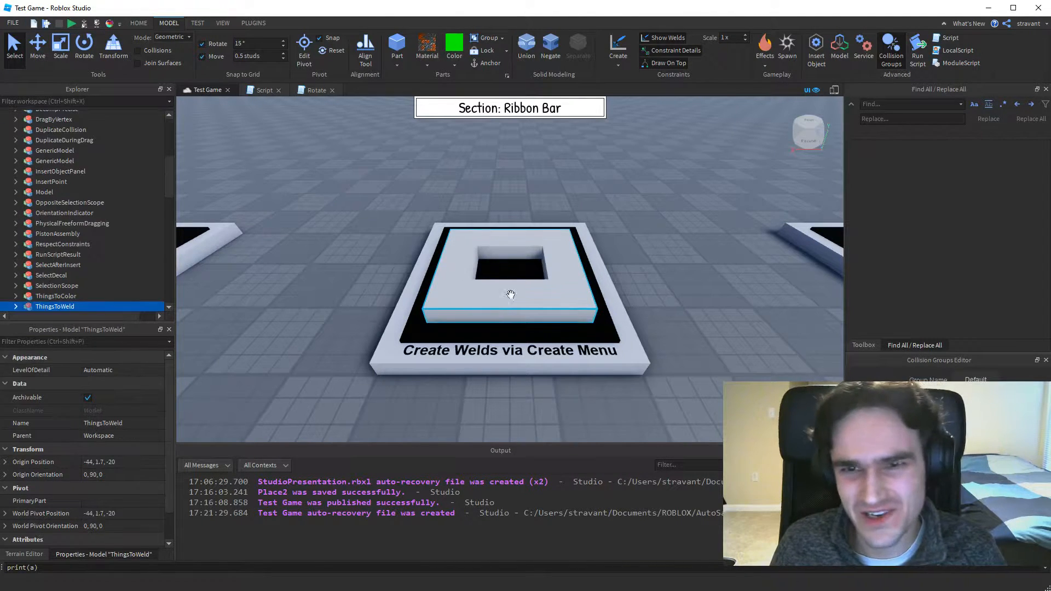
pyautogui.click(618, 66)
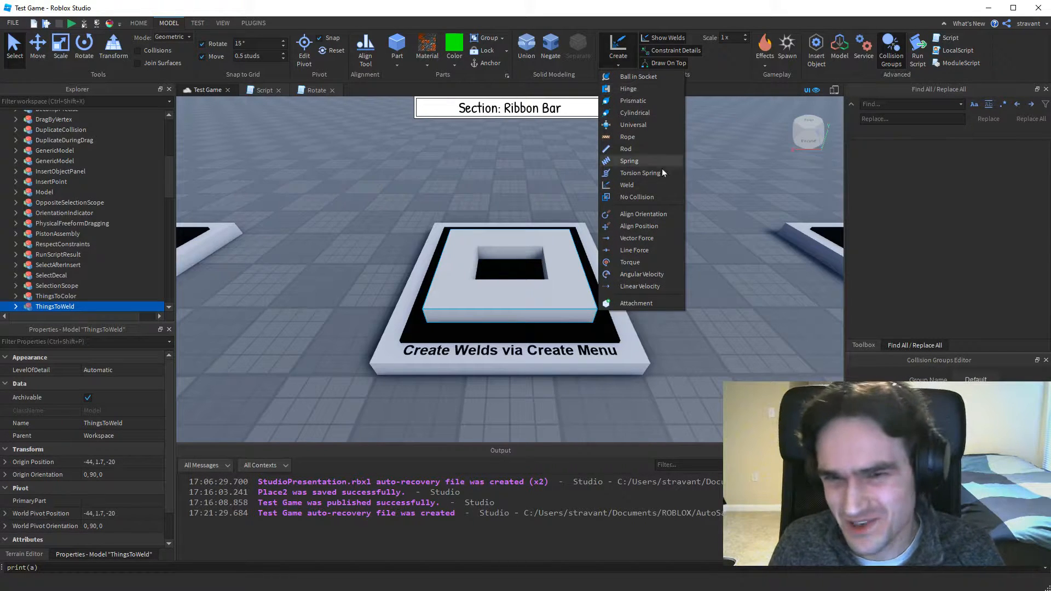
pyautogui.click(618, 65)
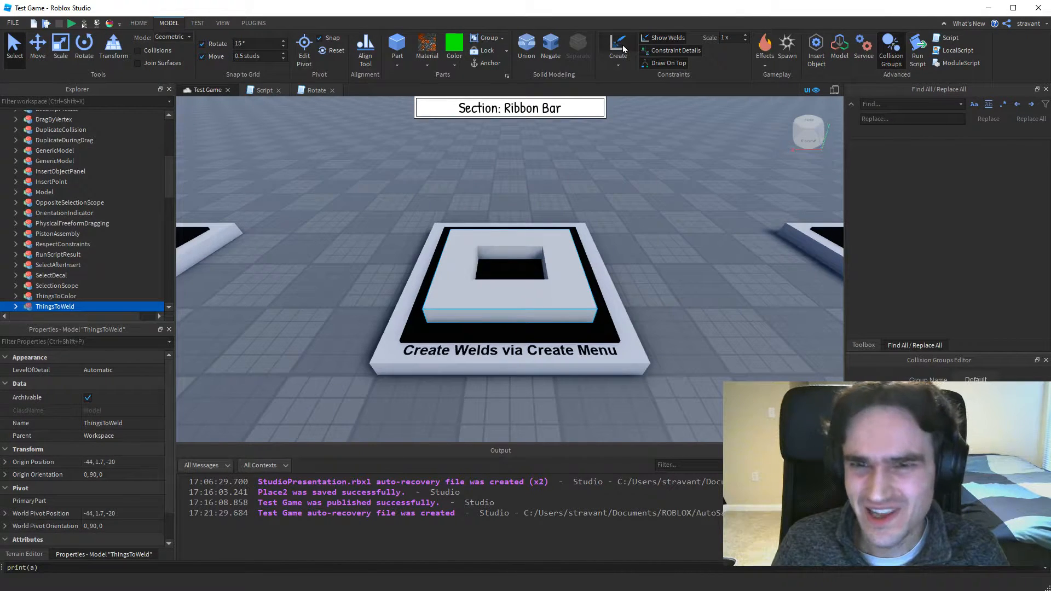
# Create a weld between the left and front parts of the ThingsToWeld frame, and undo it.
pyautogui.click(619, 44)
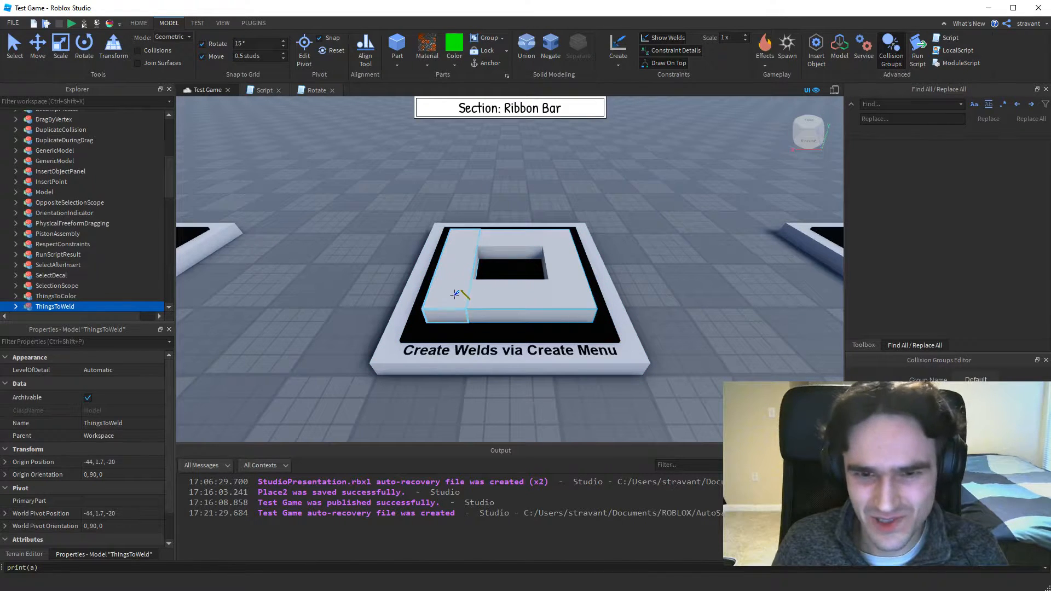
pyautogui.click(458, 268)
pyautogui.click(516, 296)
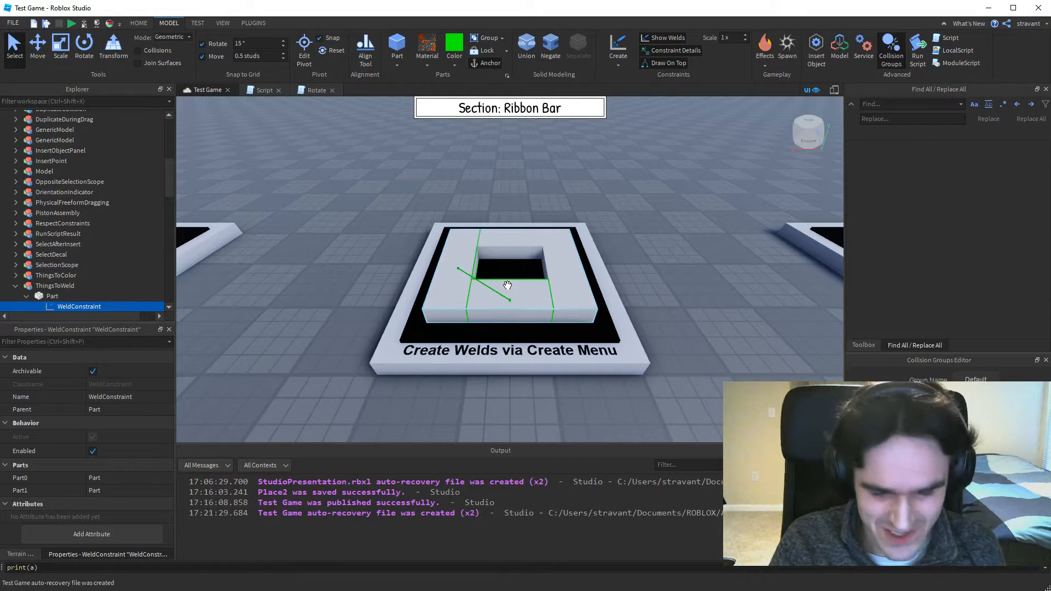
pyautogui.click(507, 285)
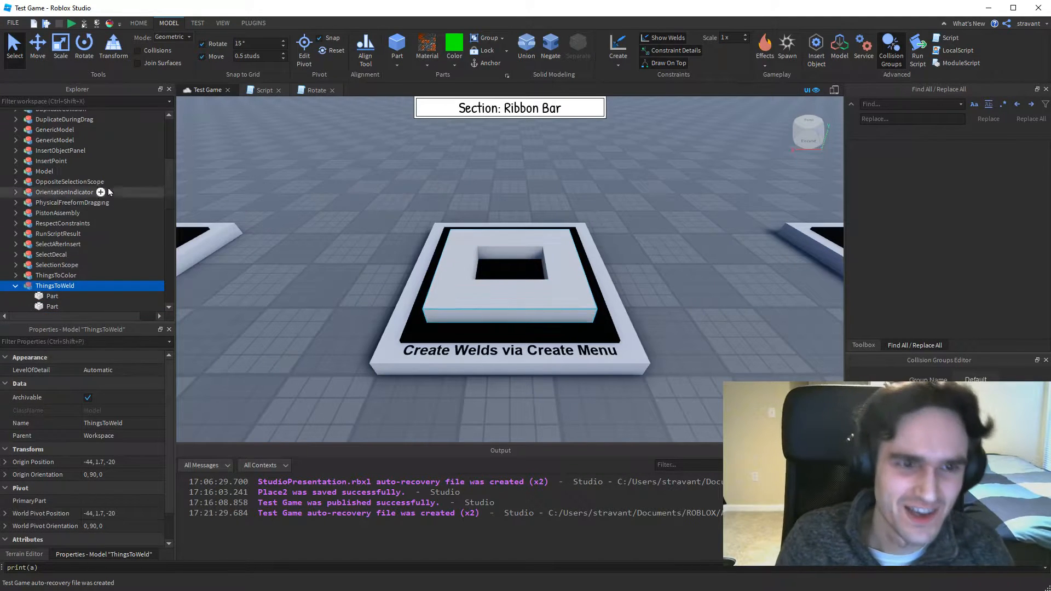
# Select all four parts inside ThingsToWeld, weld them together with a single Create operation, and undo the welds.
pyautogui.scroll(-3, 110, 204)
pyautogui.click(42, 207)
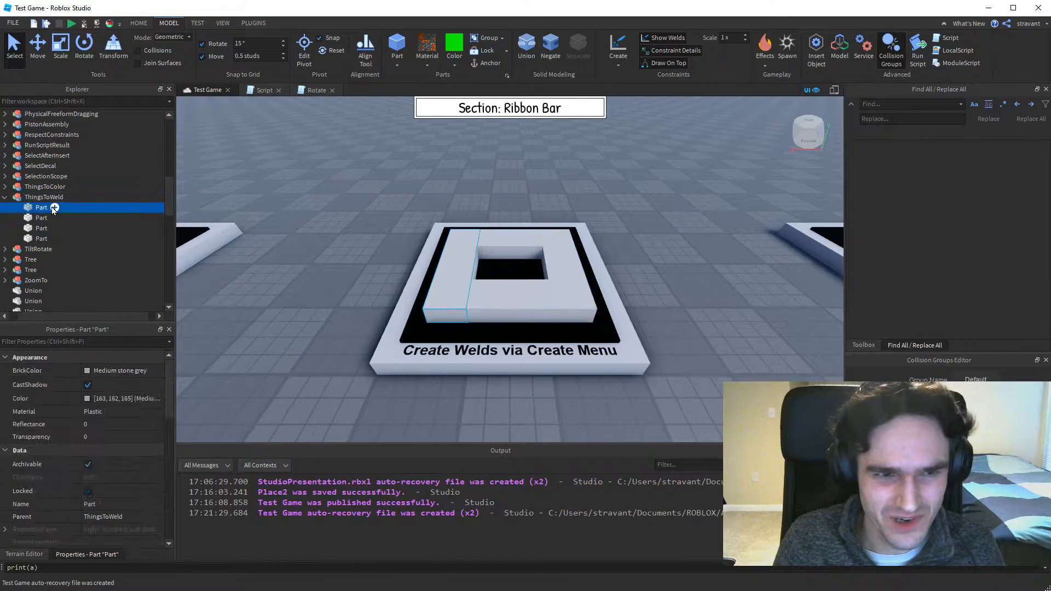
pyautogui.keyDown('shift'); pyautogui.click(38, 238); pyautogui.keyUp('shift')
pyautogui.moveTo(98, 316); pyautogui.dragTo(81, 316)
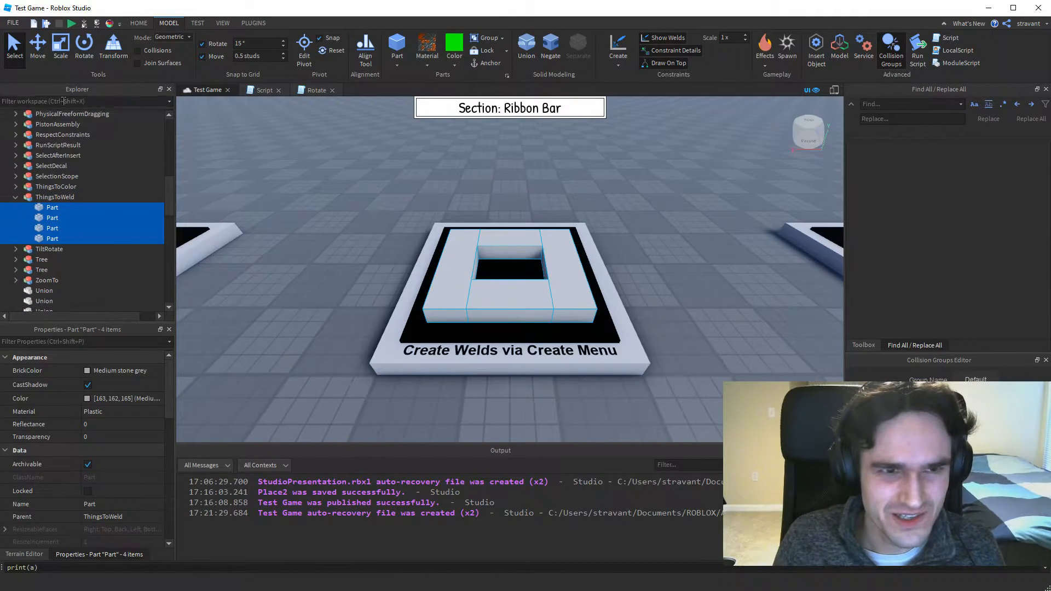
pyautogui.moveTo(54, 230)
pyautogui.mouseDown()
pyautogui.moveTo(56, 197)
pyautogui.moveTo(55, 249)
pyautogui.moveTo(56, 222)
pyautogui.mouseUp()
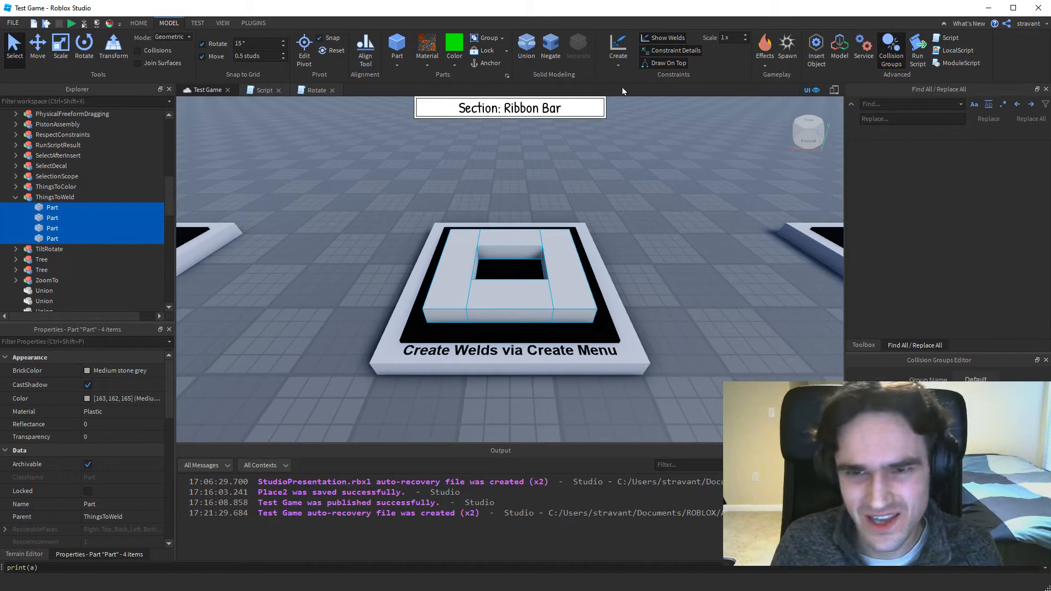
pyautogui.click(618, 54)
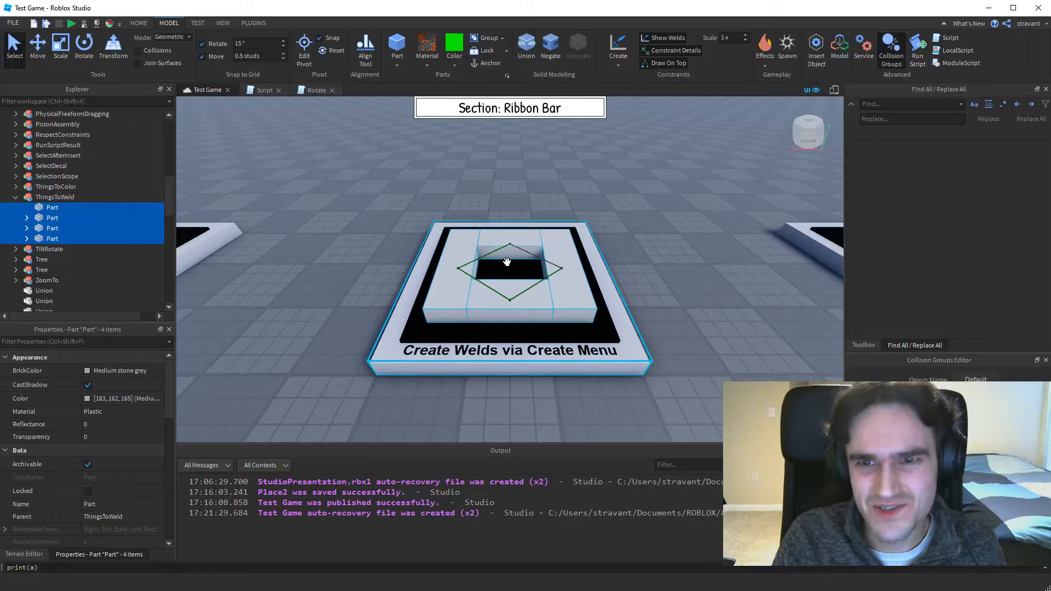
pyautogui.hotkey('ctrl', 'z')
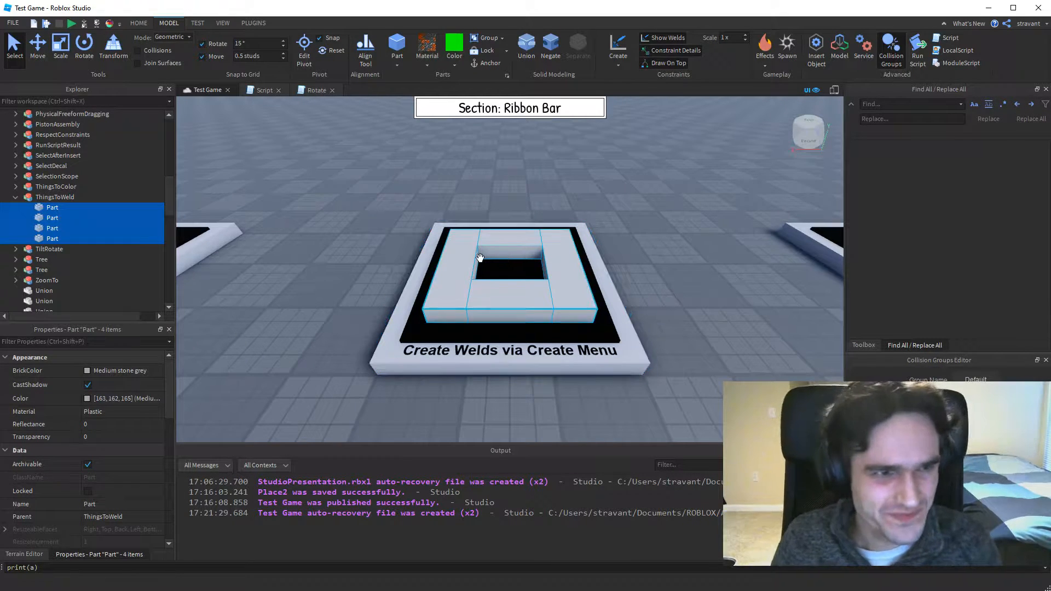
# Go to the "Insert Object Panel" display, view the context commands for inserting an object, and open the Insert Object panel.
pyautogui.press('Right')
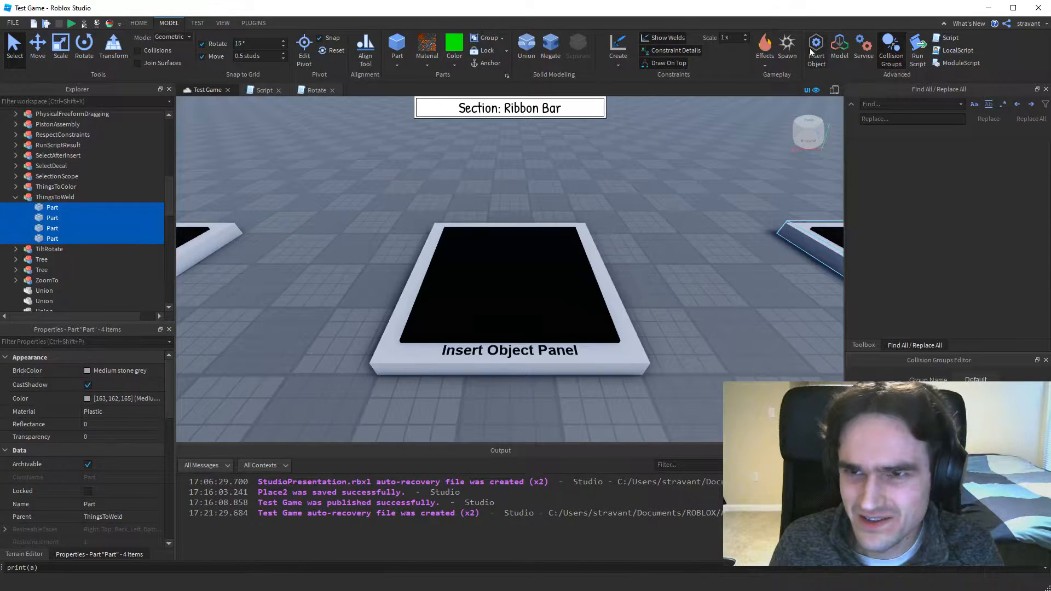
pyautogui.rightClick(521, 231)
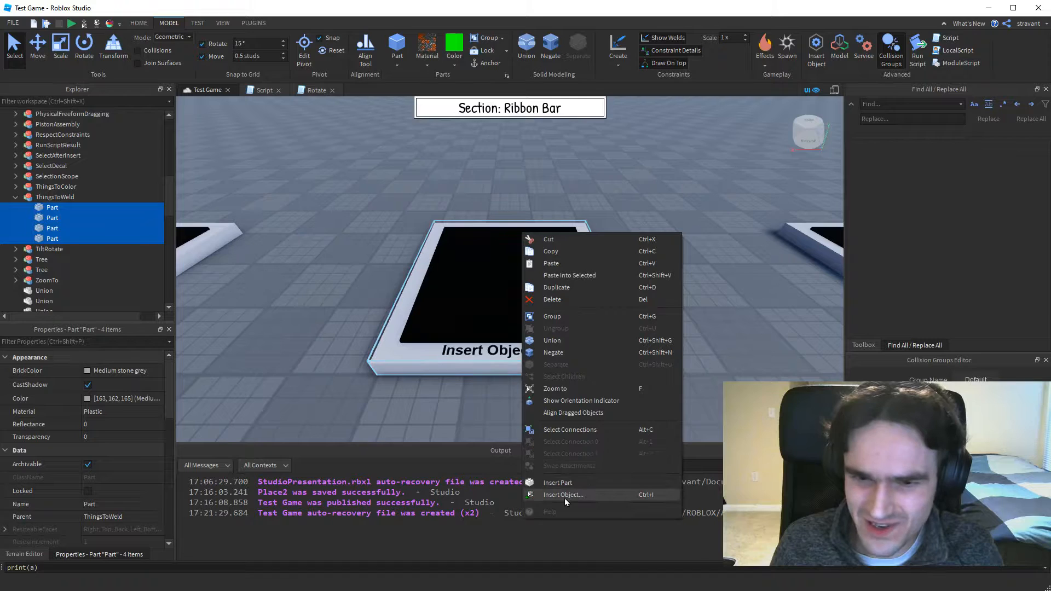
pyautogui.press('Escape')
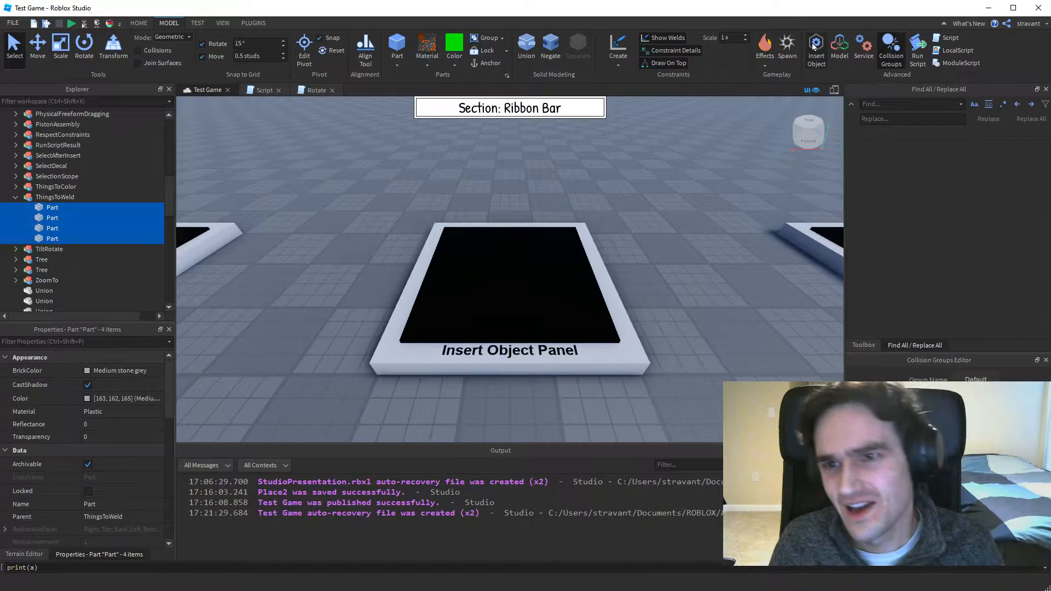
pyautogui.click(816, 48)
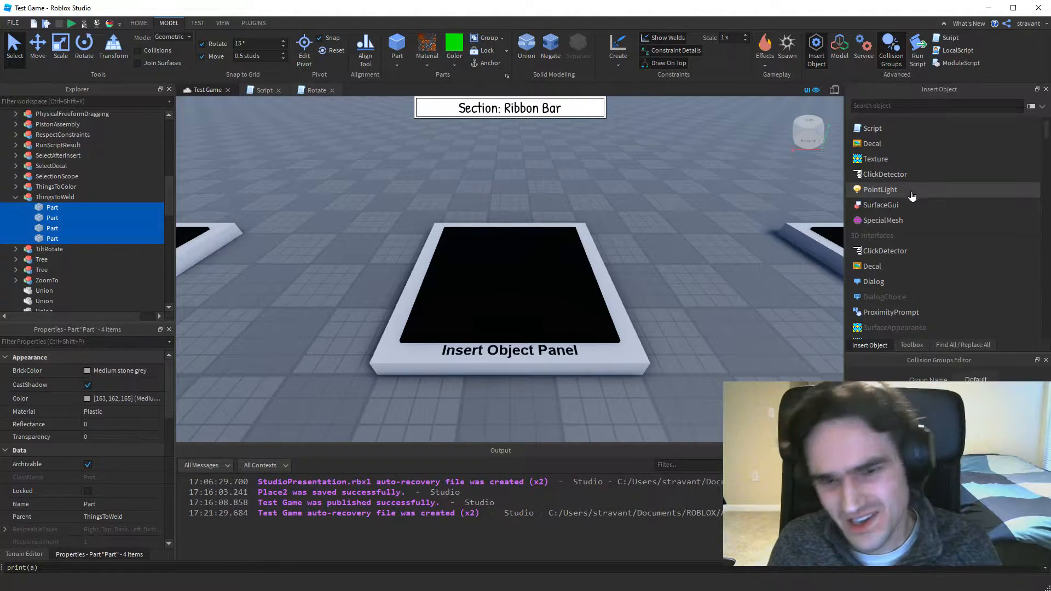
# Select the InsertObjectPanel model, search the insertable objects for "part", and insert a Part into it.
pyautogui.click(511, 280)
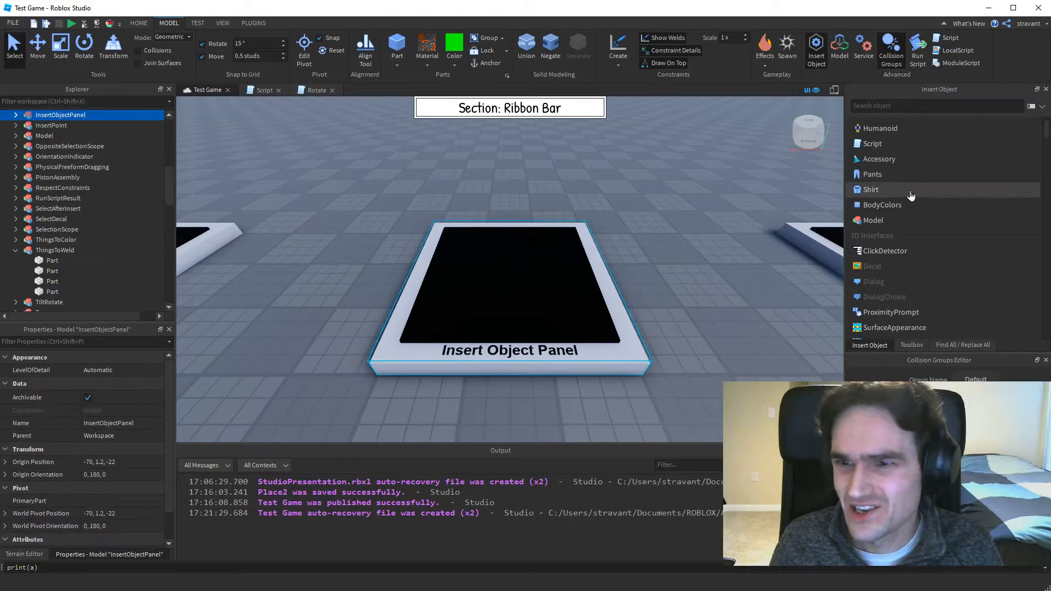
pyautogui.click(892, 106)
pyautogui.write('part')
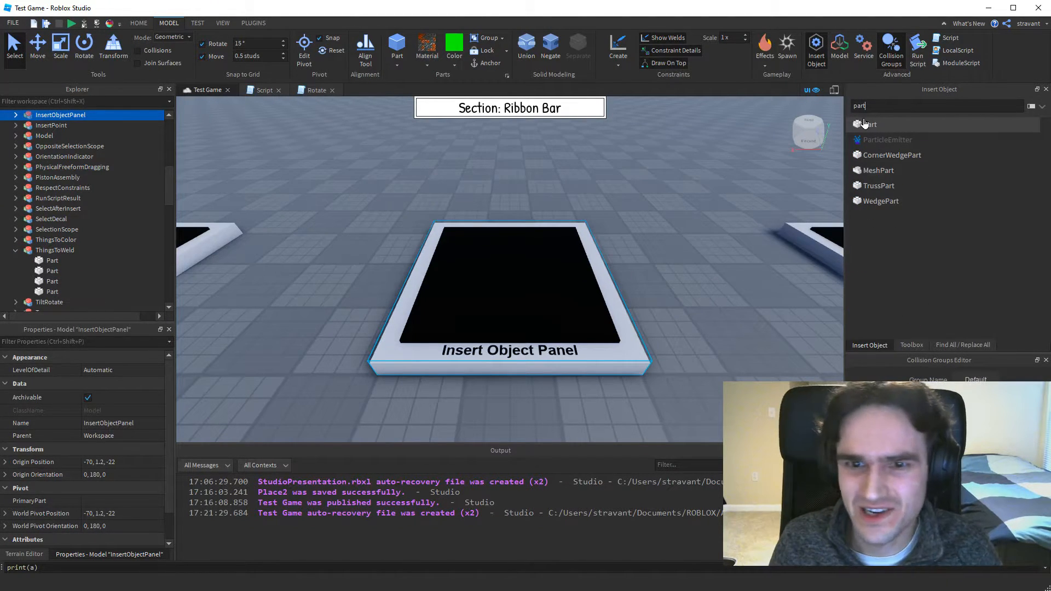
pyautogui.click(870, 125)
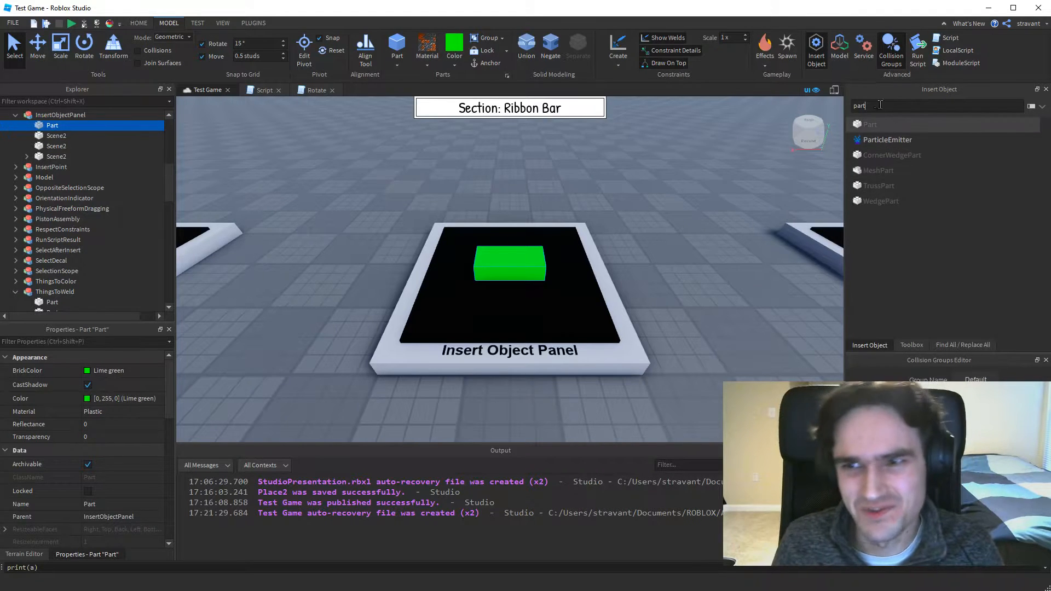
# View the context commands for inserting objects, clear the selection, and close the Insert Object panel.
pyautogui.rightClick(650, 246)
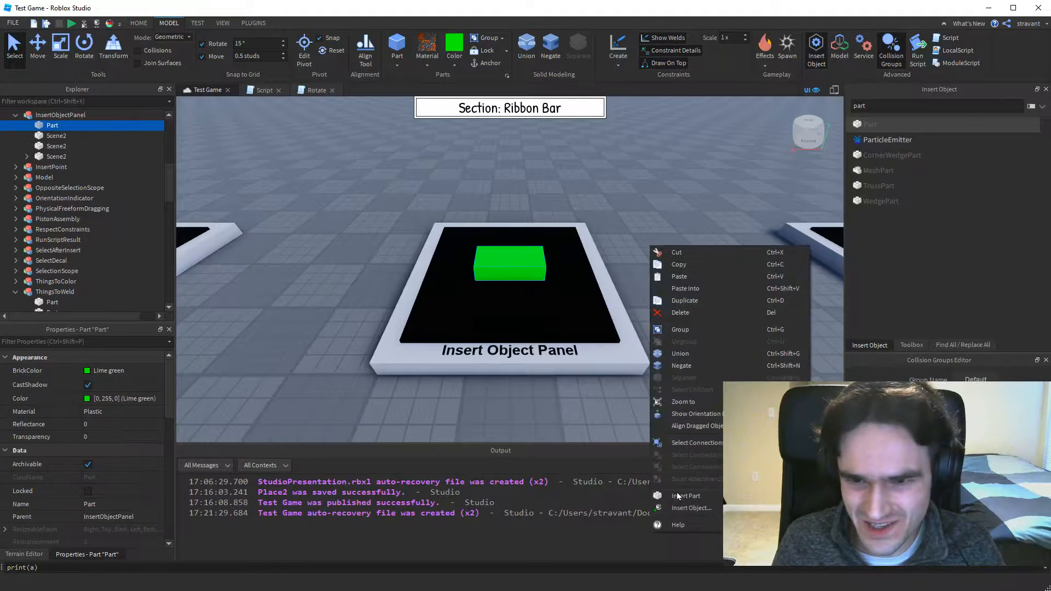
pyautogui.click(645, 152)
pyautogui.press('BackSpace')
pyautogui.press('BackSpace')
pyautogui.press('BackSpace')
pyautogui.press('BackSpace')
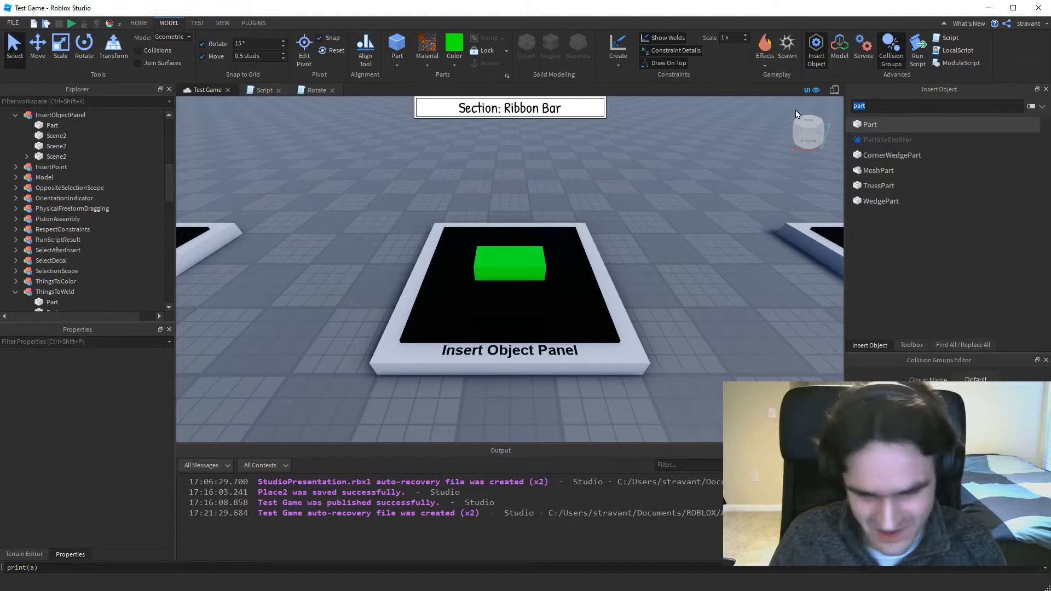
pyautogui.click(815, 49)
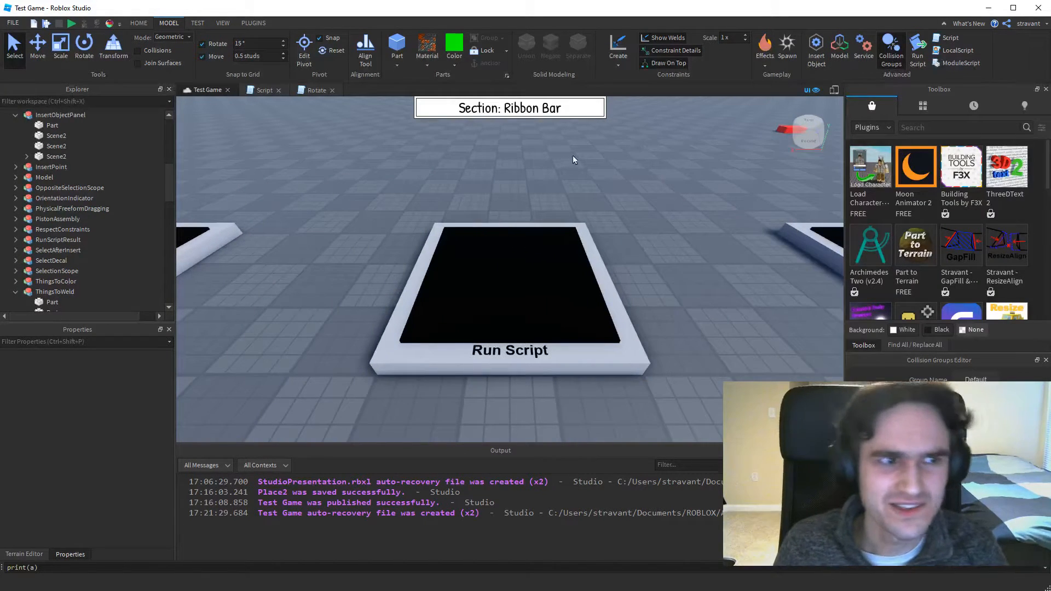
# At the "Run Script" display, run the script file MakePart.lua from the StudioPresentation folder.
pyautogui.click(918, 49)
pyautogui.moveTo(597, 93); pyautogui.dragTo(552, 97)
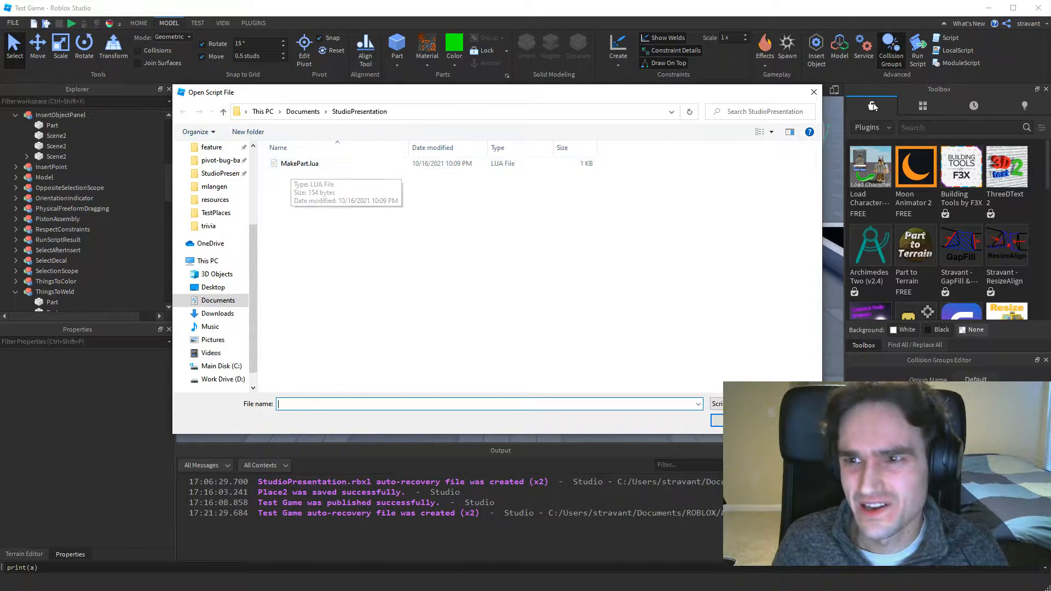
pyautogui.doubleClick(298, 164)
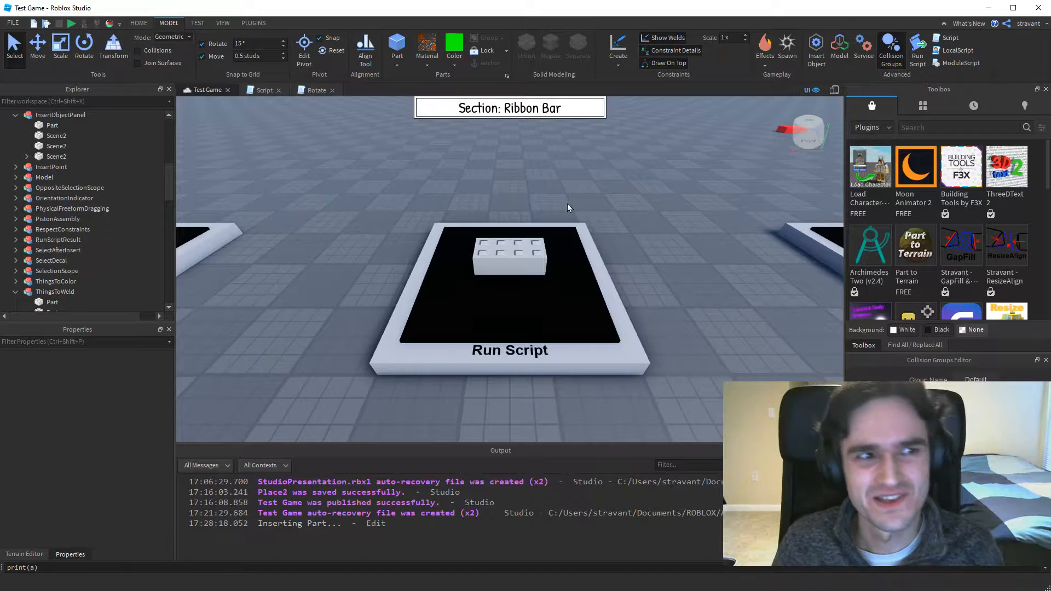
# Preview the scene with iPhone 5 device emulation, and turn the emulation off again.
pyautogui.click(197, 23)
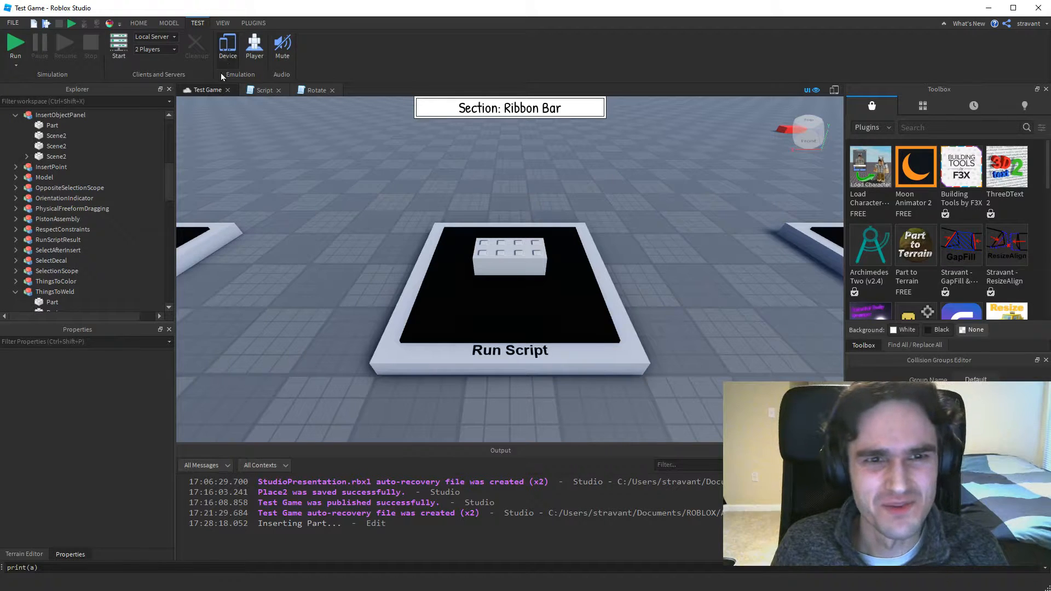
pyautogui.click(227, 50)
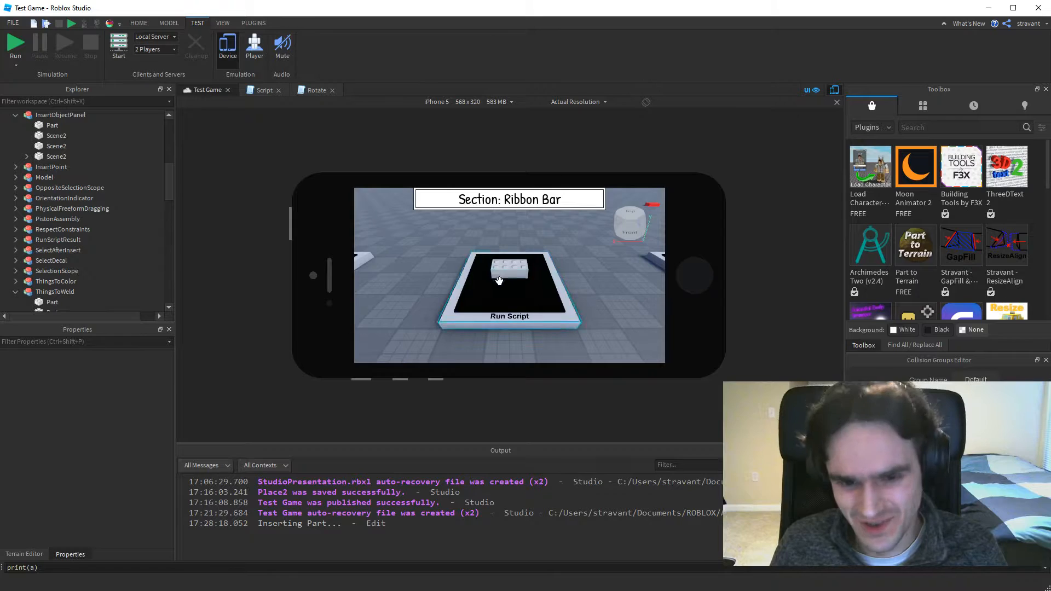
pyautogui.click(228, 51)
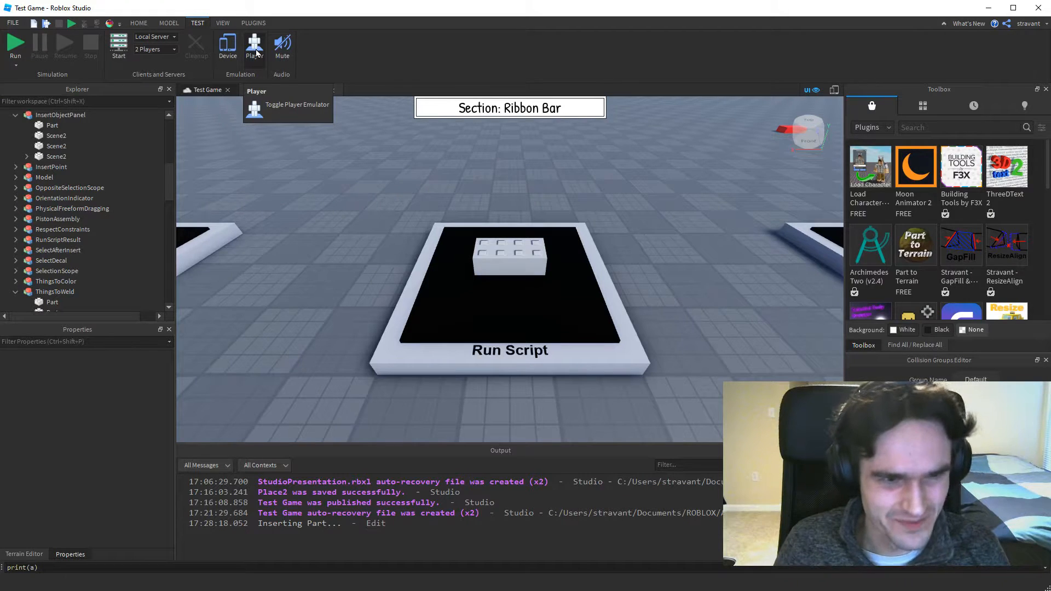
# Open the Player Emulator to view its test profile options, look through the available run modes, and close the emulator.
pyautogui.click(255, 49)
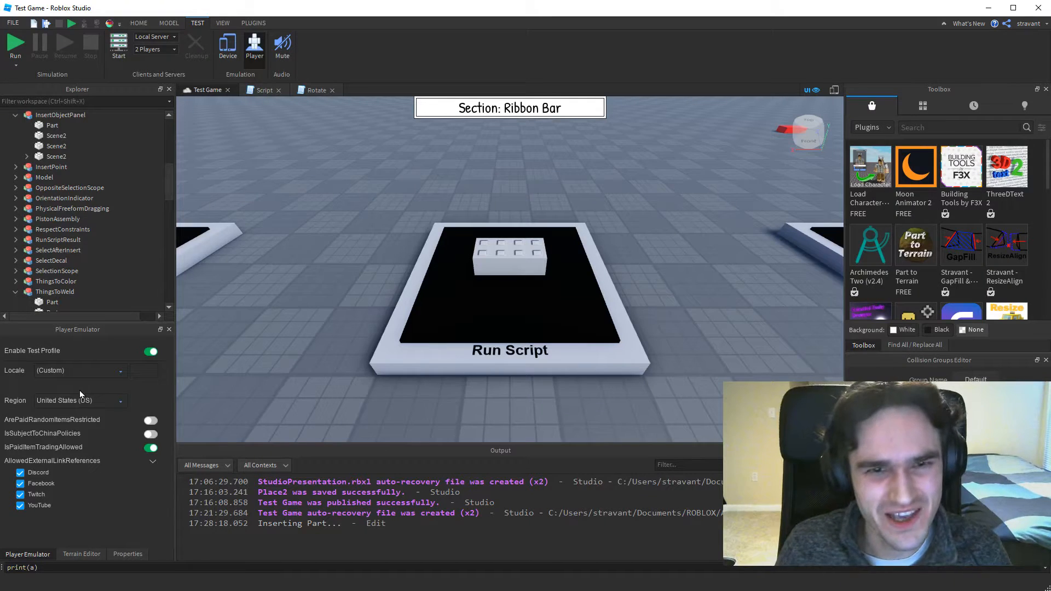
pyautogui.click(15, 65)
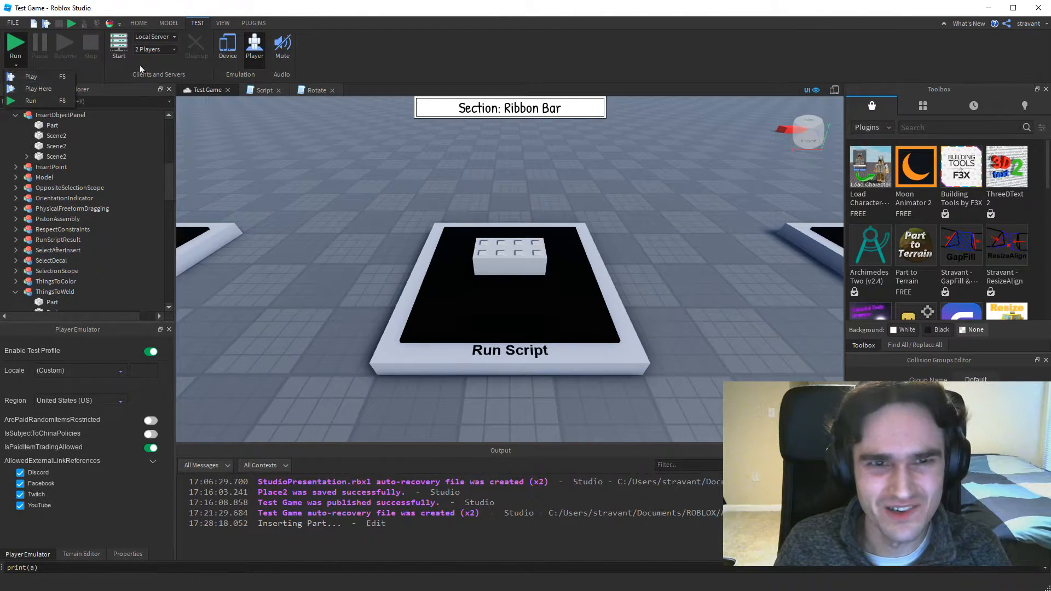
pyautogui.click(459, 48)
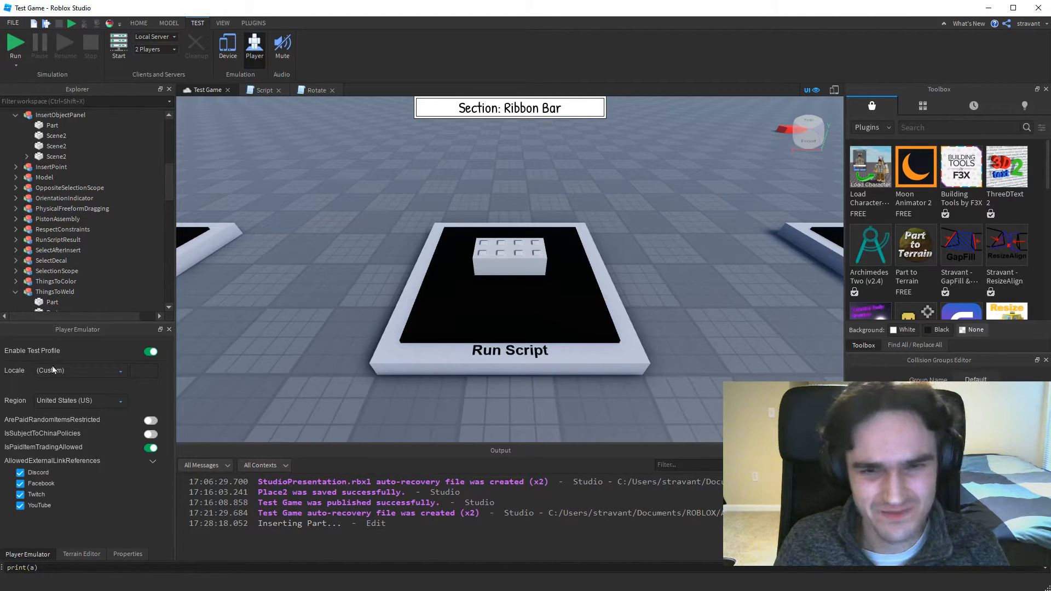
pyautogui.click(253, 50)
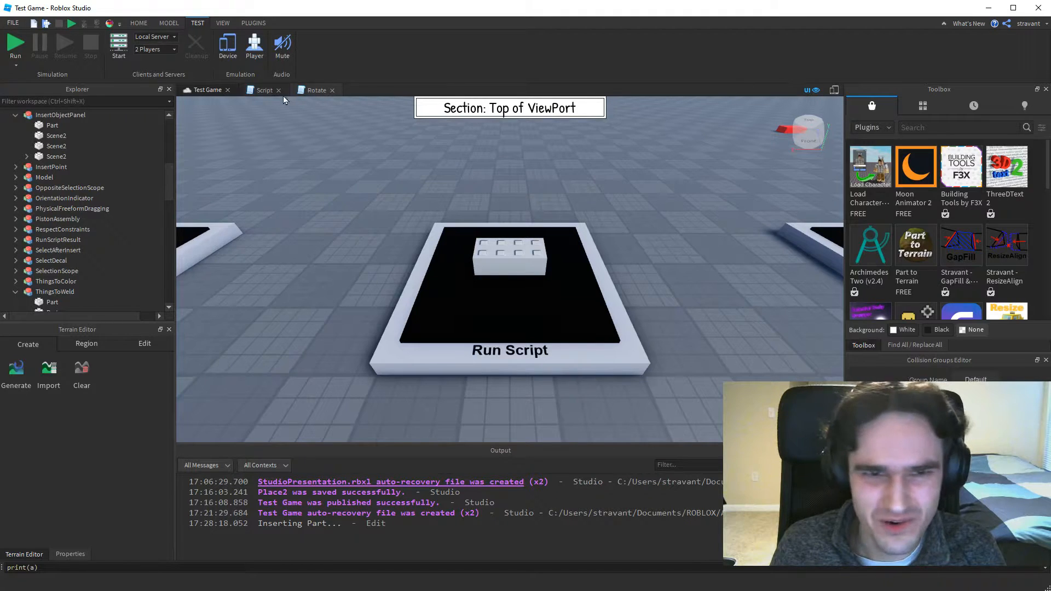
# Close the open Rotate and Script documents, leaving only the Test Game viewport open.
pyautogui.click(335, 91)
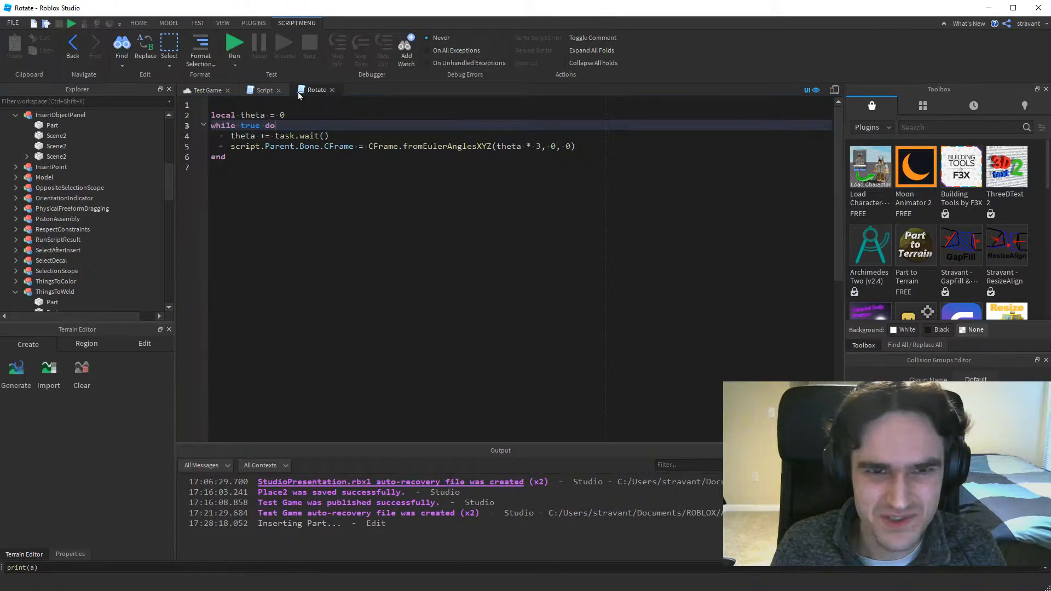
pyautogui.click(279, 91)
pyautogui.click(281, 90)
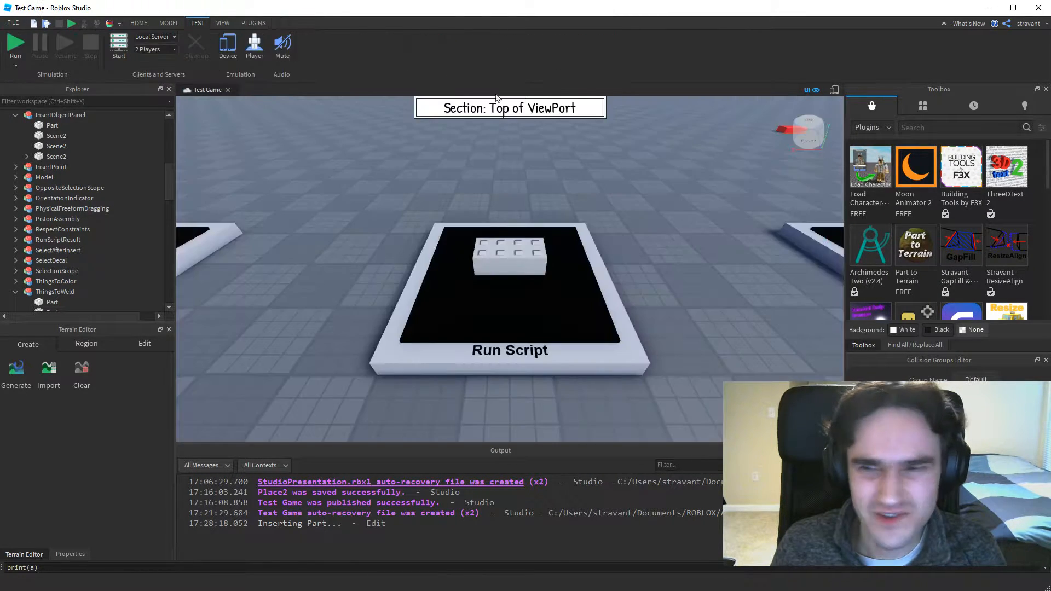
# Hide the game's on-screen UI in the viewport and show it again, twice.
pyautogui.click(813, 92)
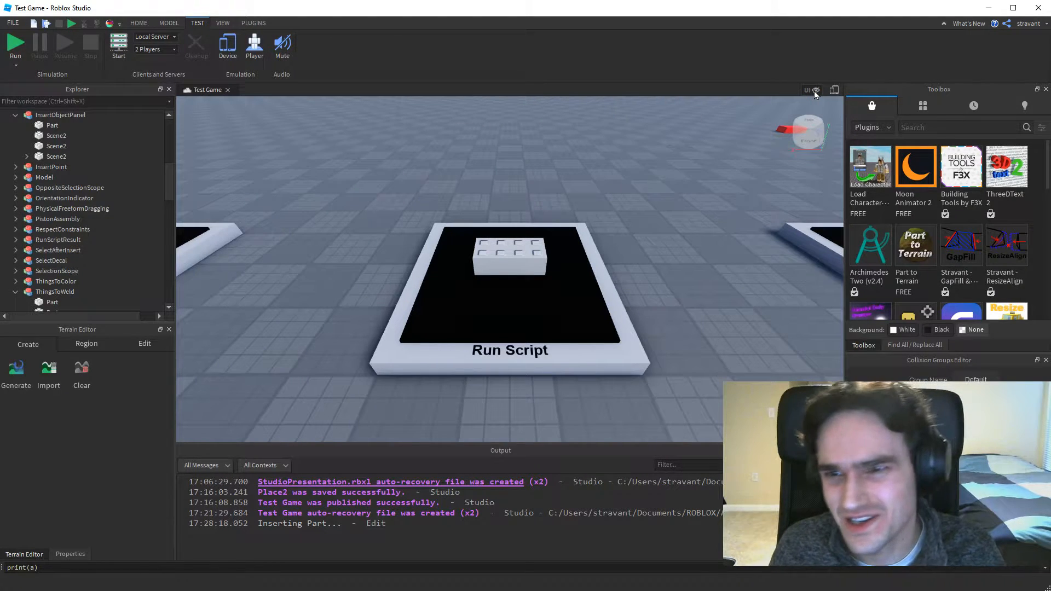
pyautogui.click(814, 91)
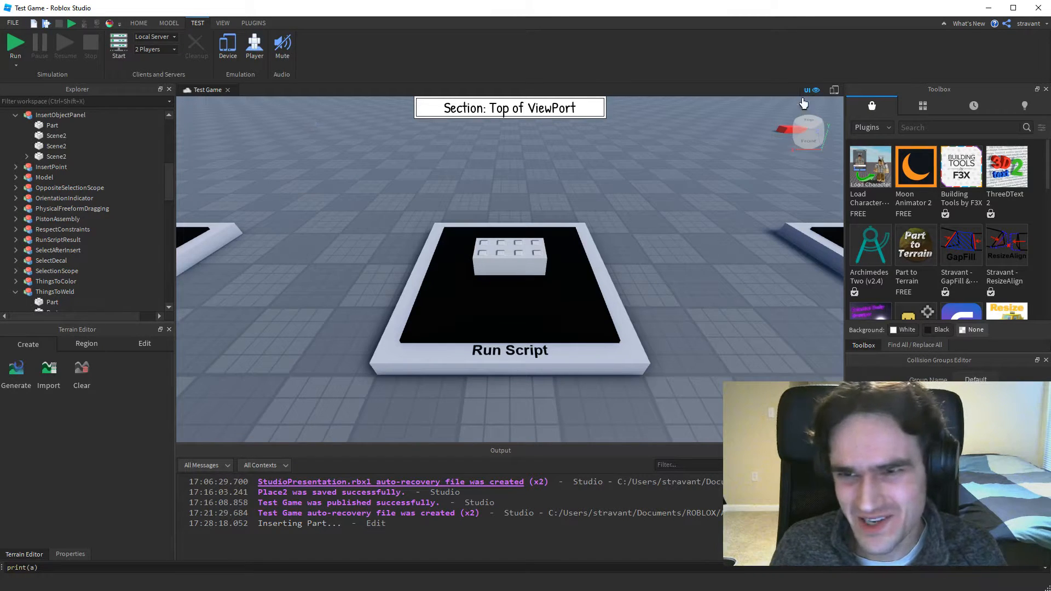
pyautogui.click(816, 90)
pyautogui.click(816, 90)
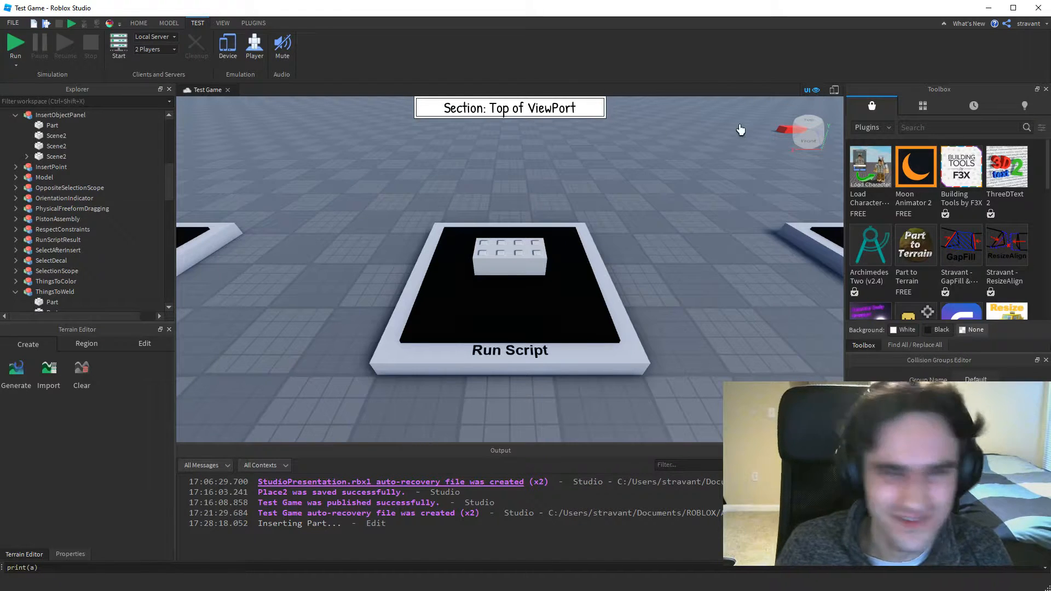
# Switch device emulation on and off twice from the viewport's own toggle.
pyautogui.click(834, 91)
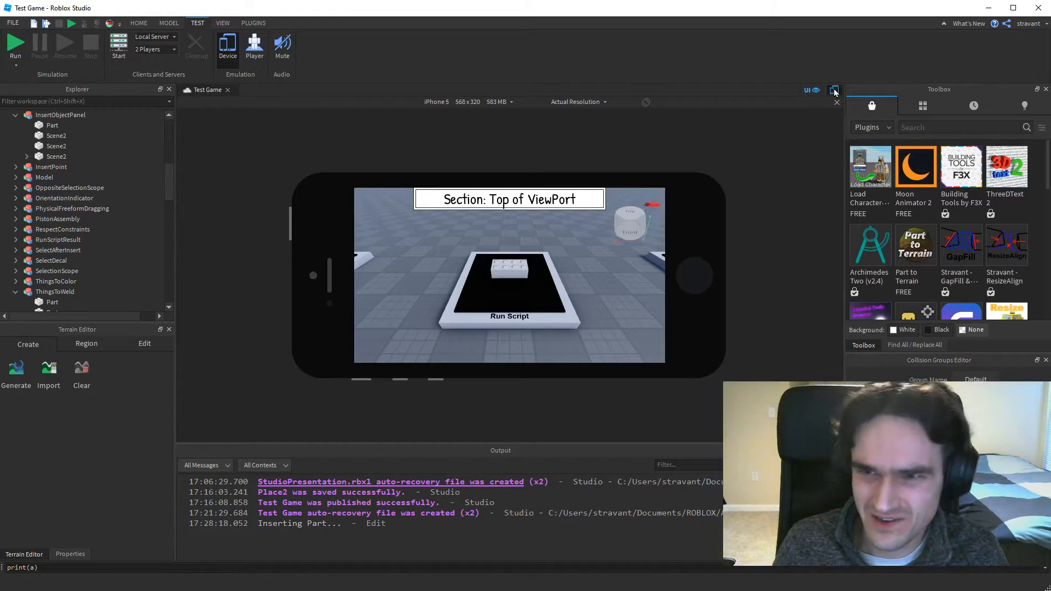
pyautogui.click(834, 90)
pyautogui.click(834, 91)
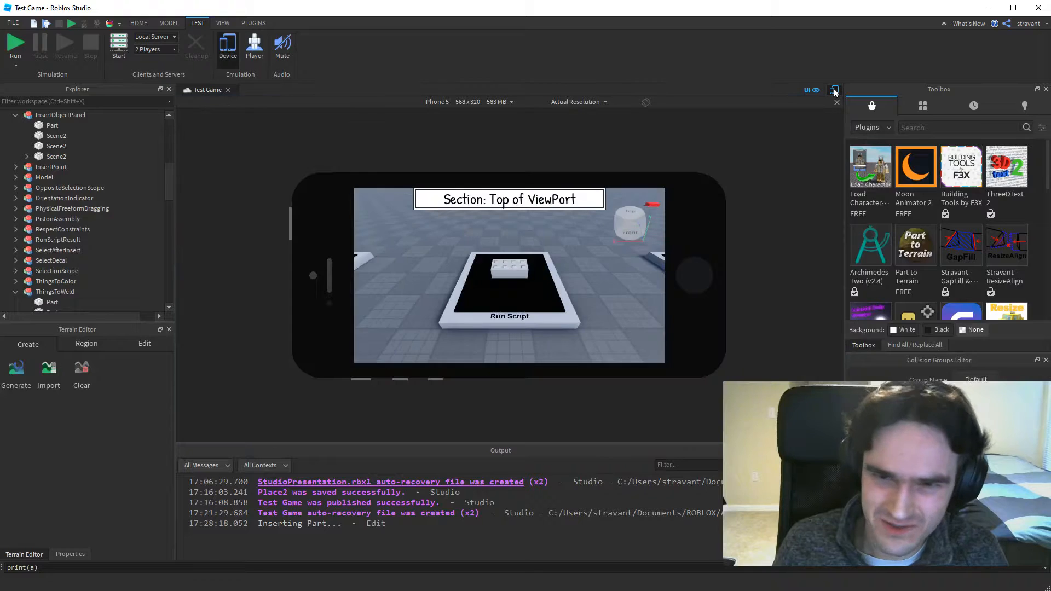
pyautogui.click(834, 90)
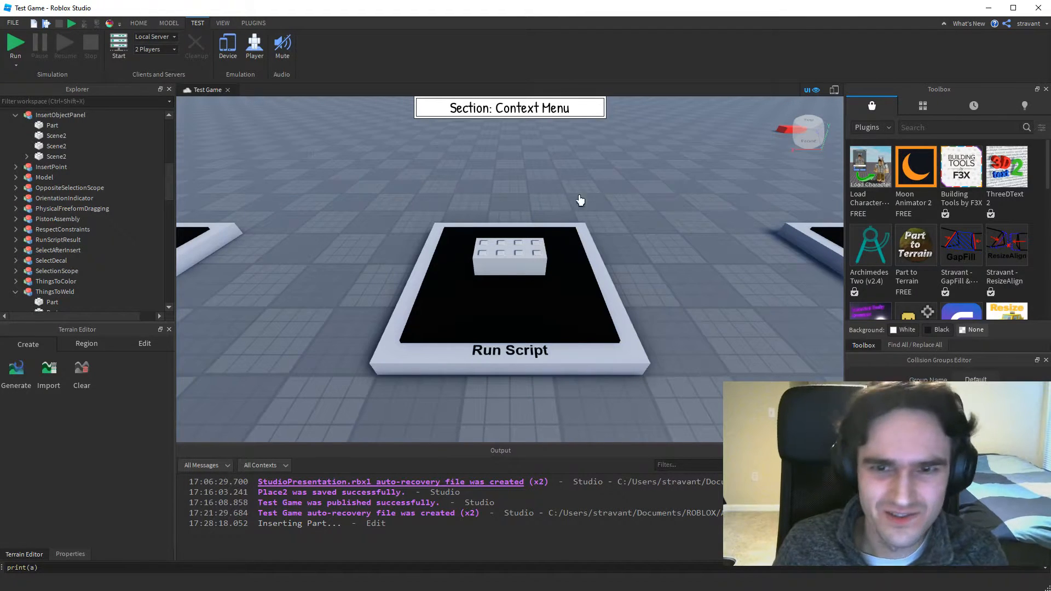
# View the viewport's context commands with nothing selected, and go to the "Duplicate Respects Collisions" display.
pyautogui.rightClick(609, 179)
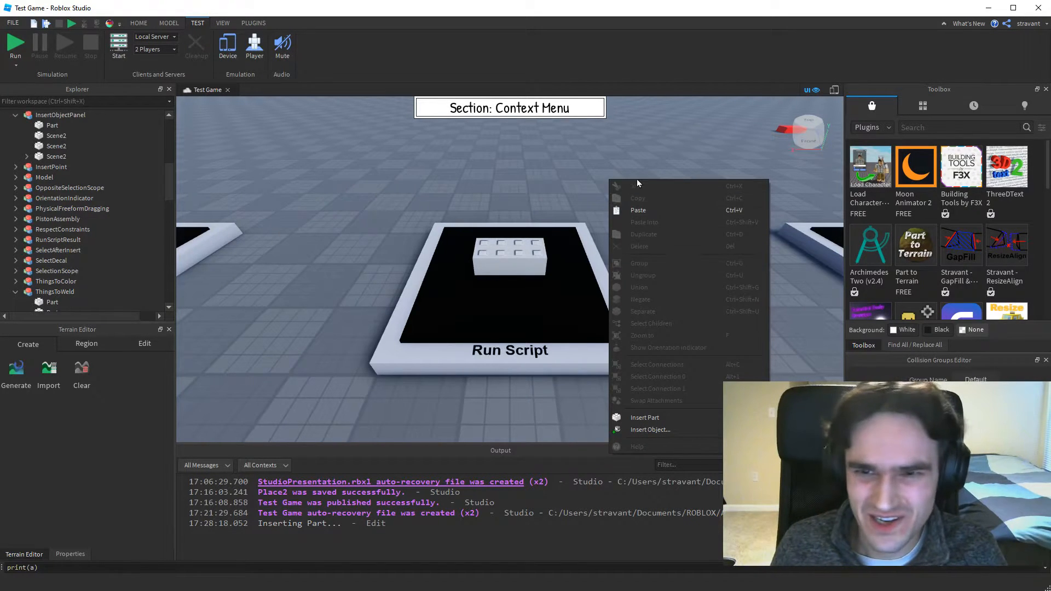
pyautogui.click(550, 189)
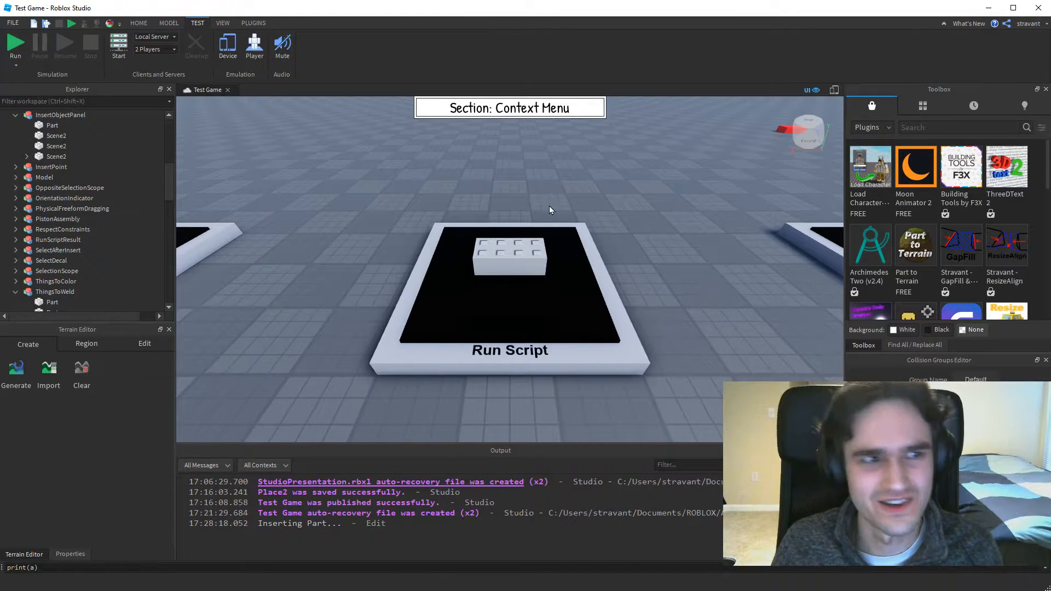
pyautogui.press('Right')
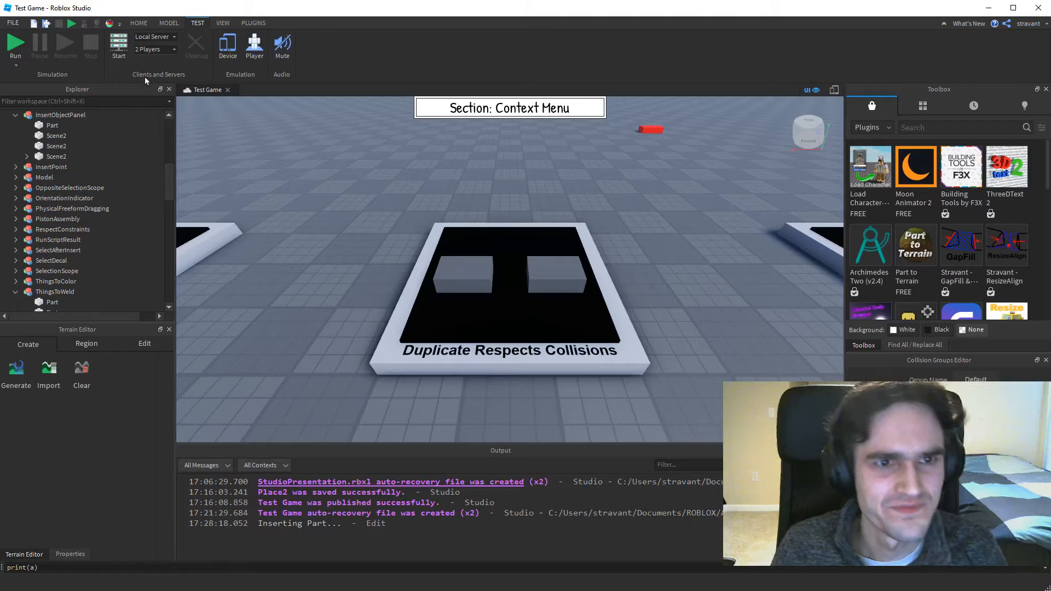
# Duplicate the left ThingToDuplicate part with Collisions off, and the right one with Collisions on.
pyautogui.click(168, 22)
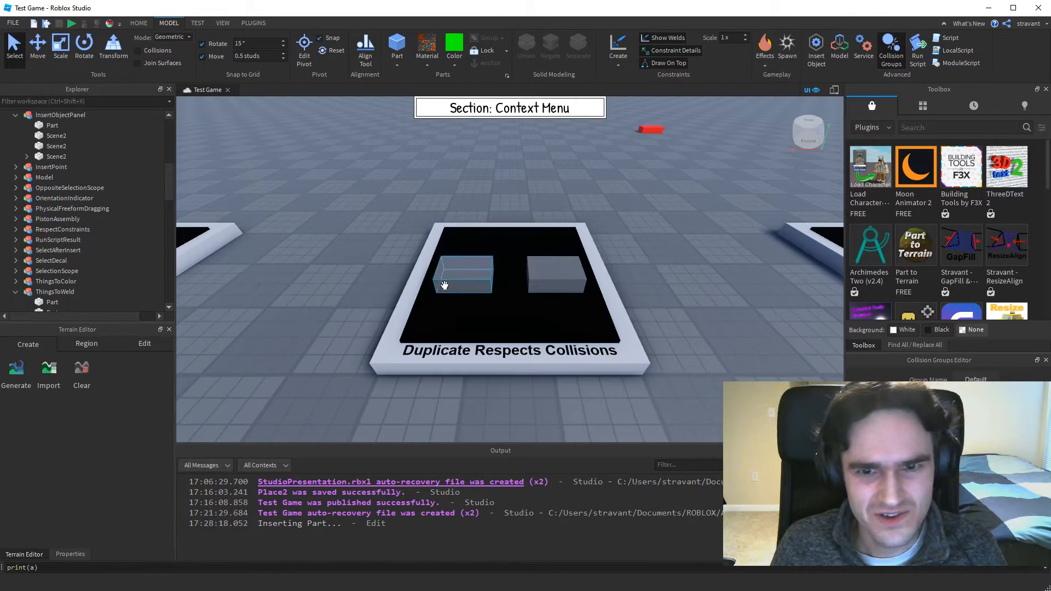
pyautogui.click(461, 276)
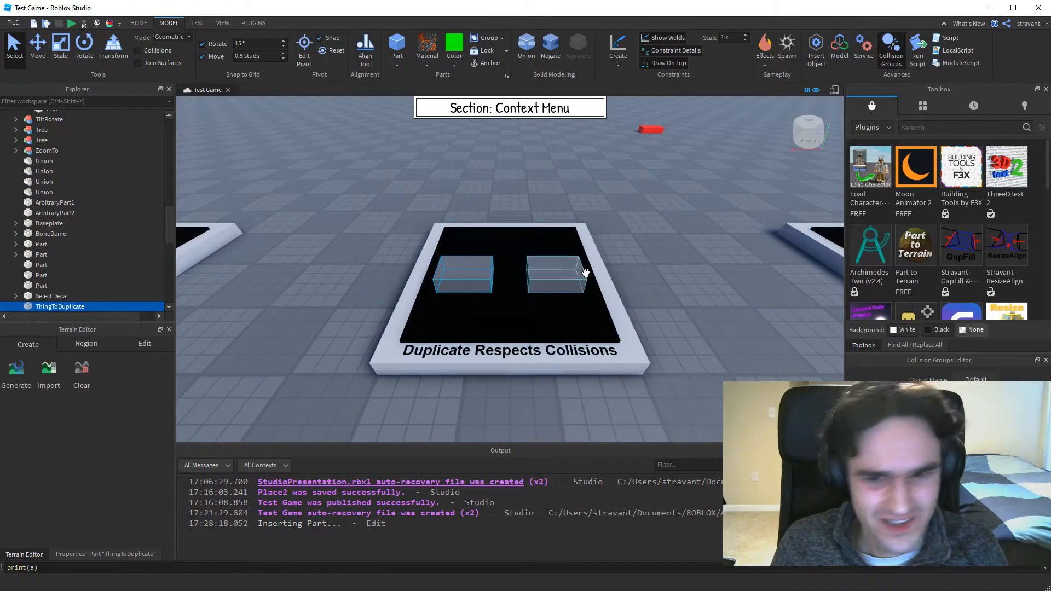
pyautogui.rightClick(452, 276)
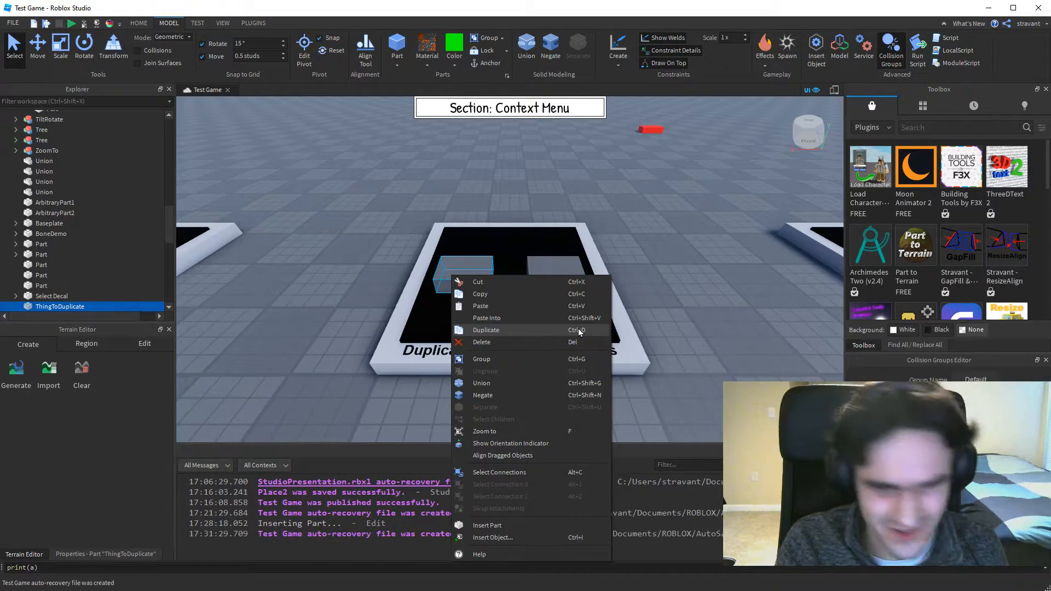
pyautogui.click(496, 331)
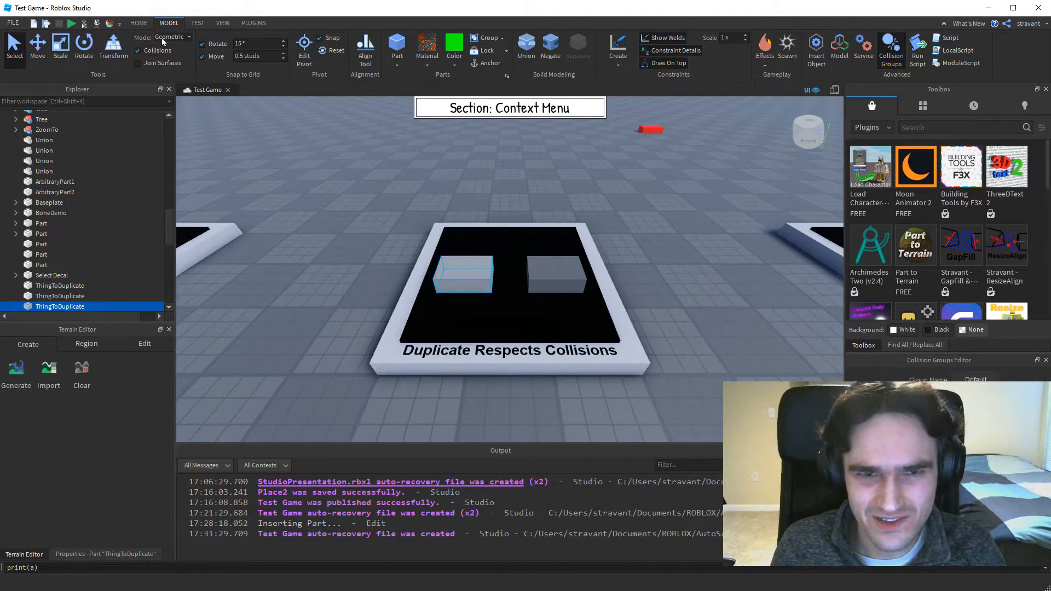
pyautogui.click(552, 277)
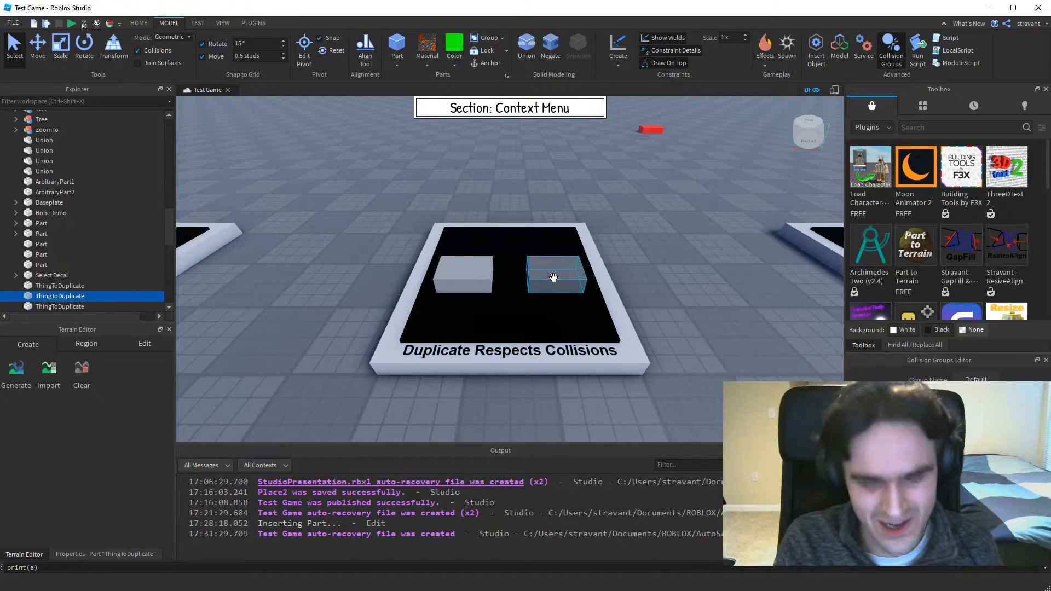
pyautogui.hotkey('ctrl', 'd')
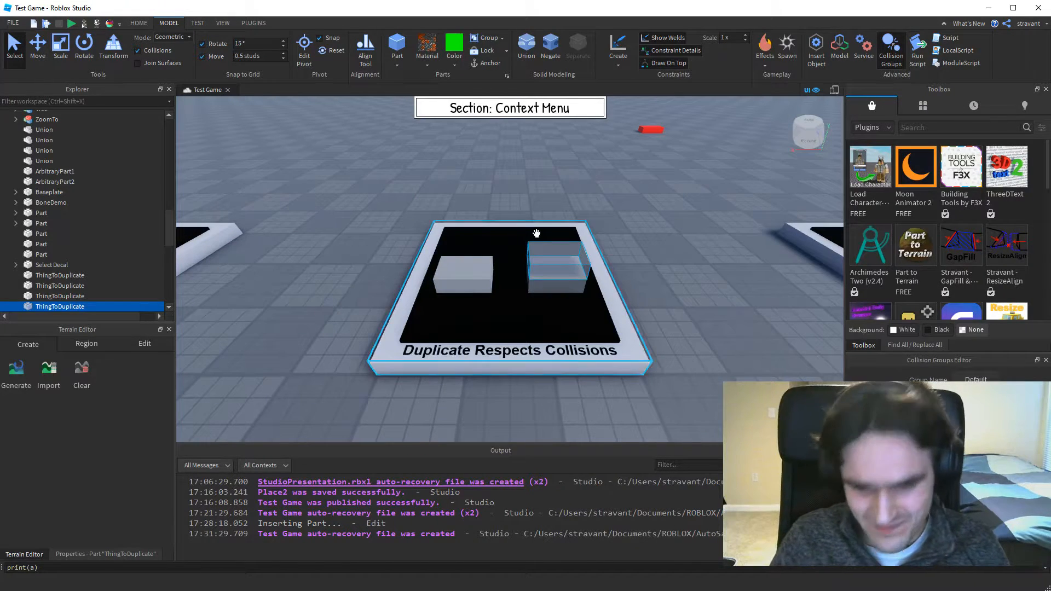
# Go to the "Zoom To Object using F key" display, view the context commands for the selected part, and dismiss them.
pyautogui.press('Right')
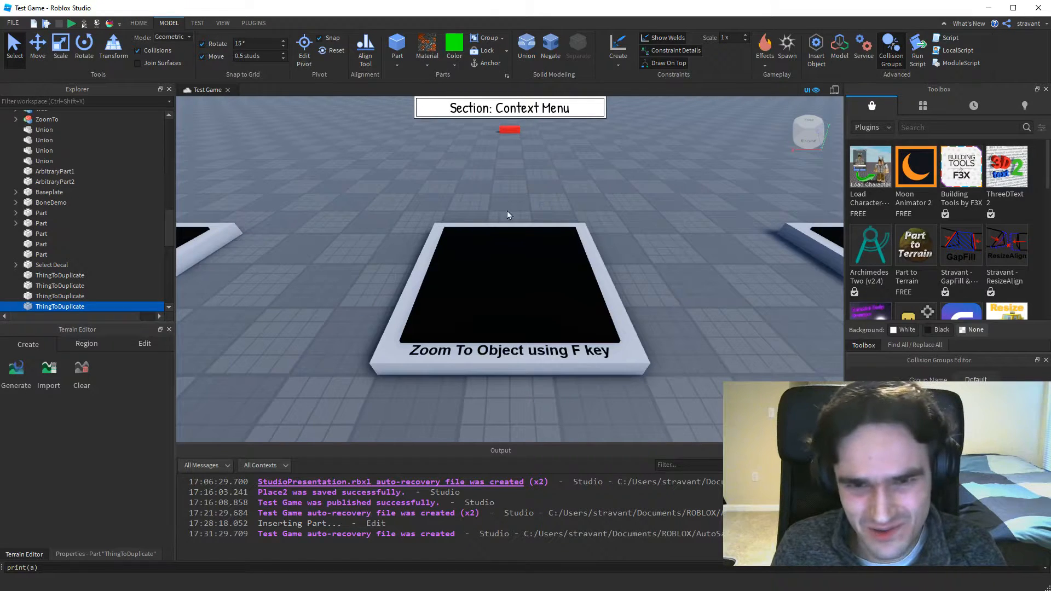
pyautogui.rightClick(378, 245)
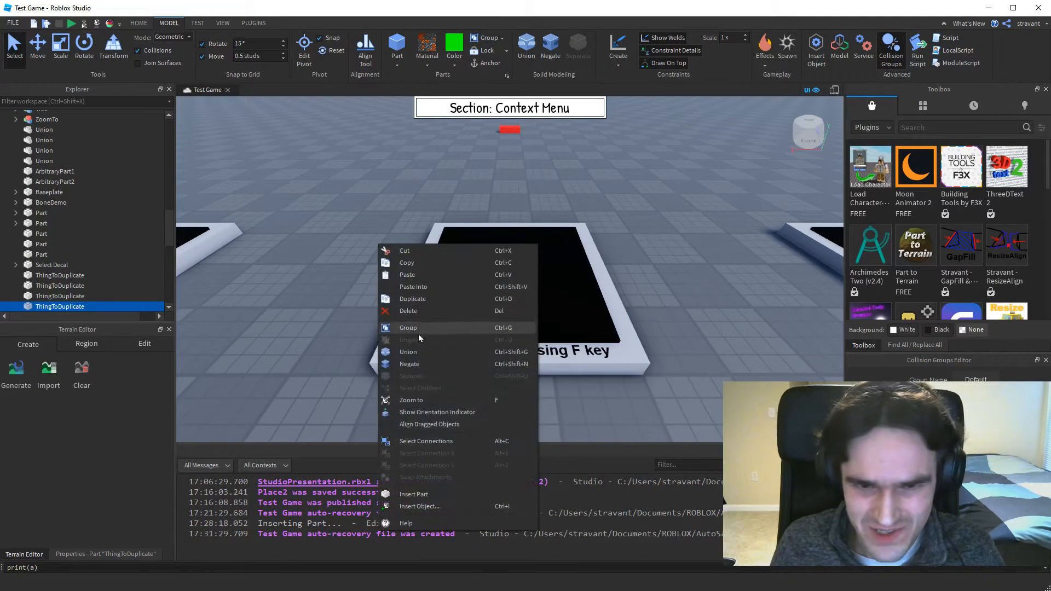
pyautogui.click(469, 260)
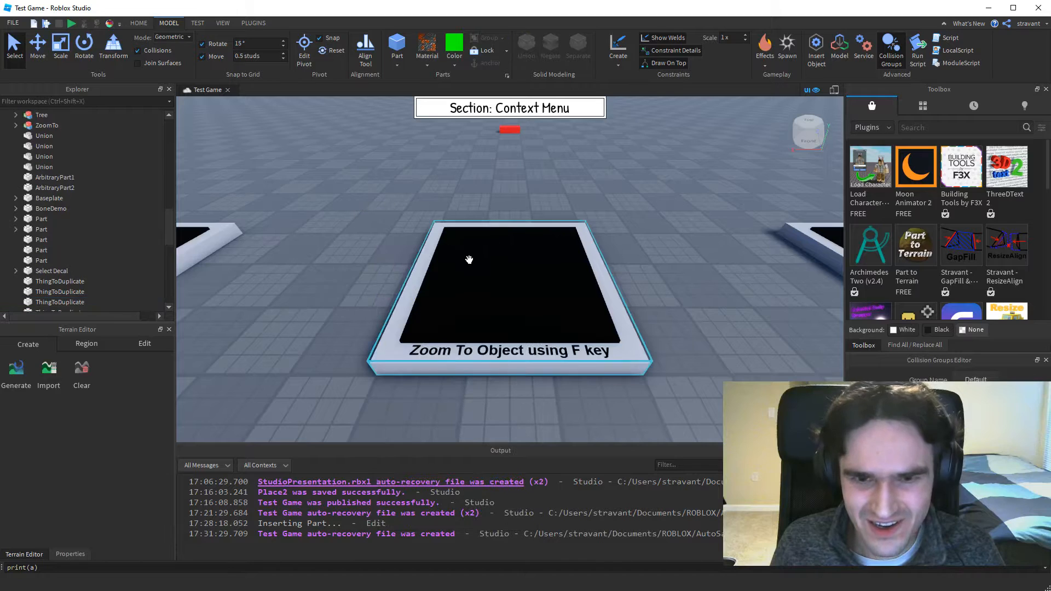
# Review the context commands for the "Zoom To Object using F key" display model and zoom to it.
pyautogui.rightClick(469, 262)
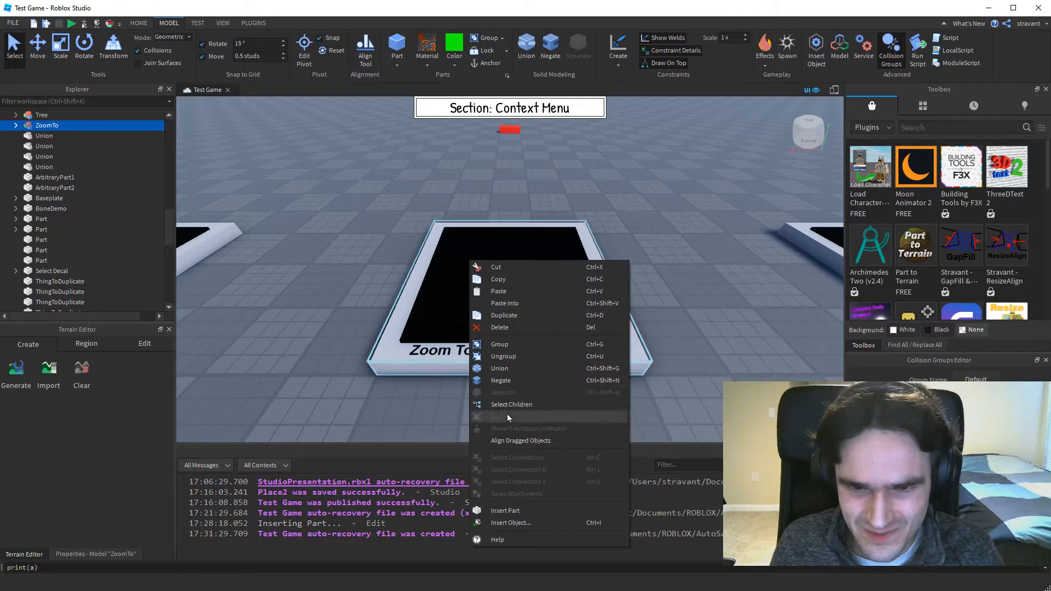
pyautogui.click(297, 299)
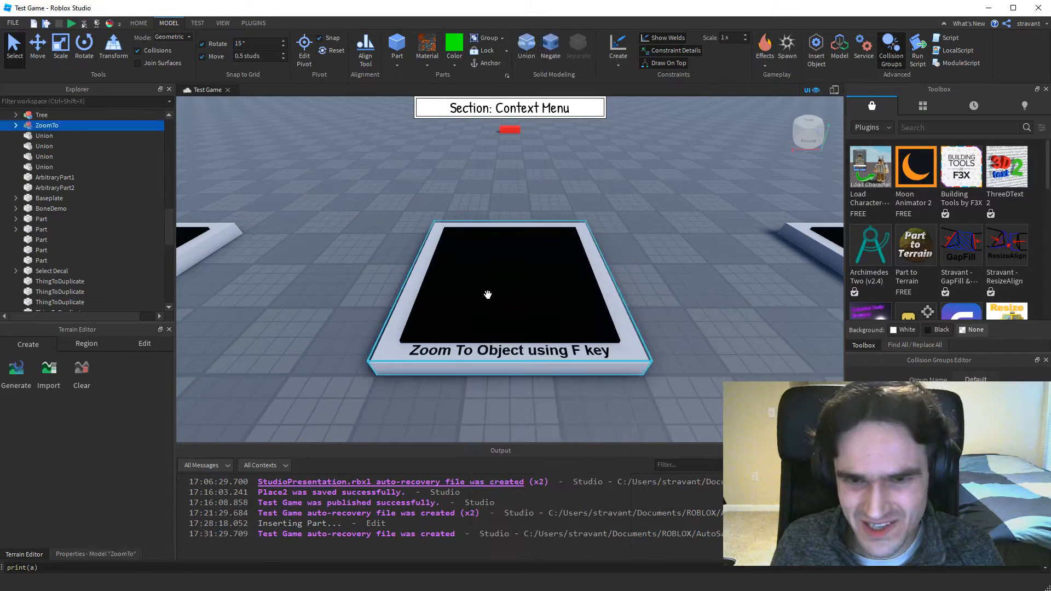
pyautogui.rightClick(500, 281)
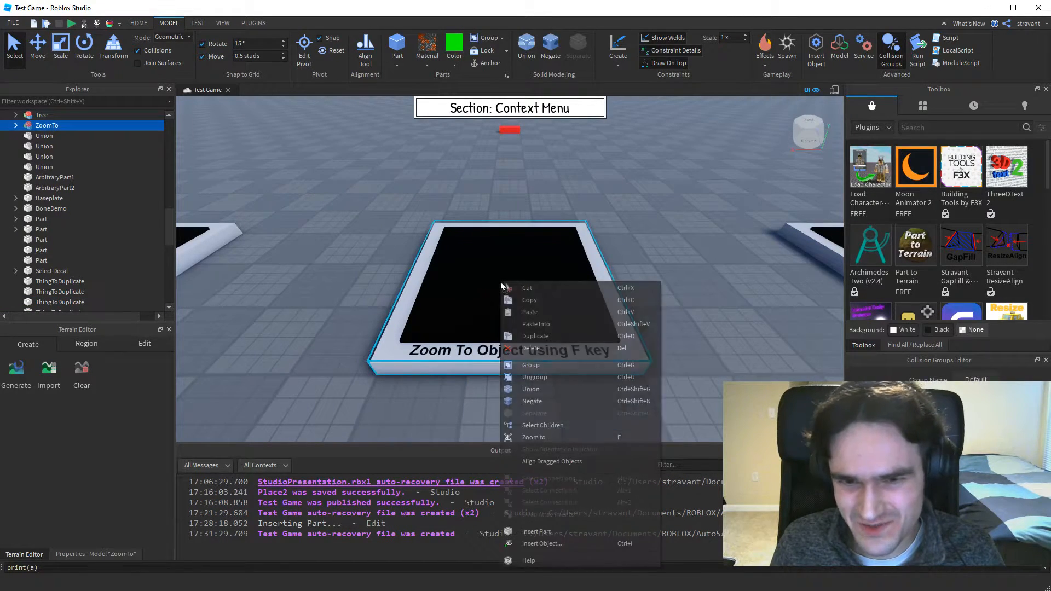
pyautogui.click(528, 437)
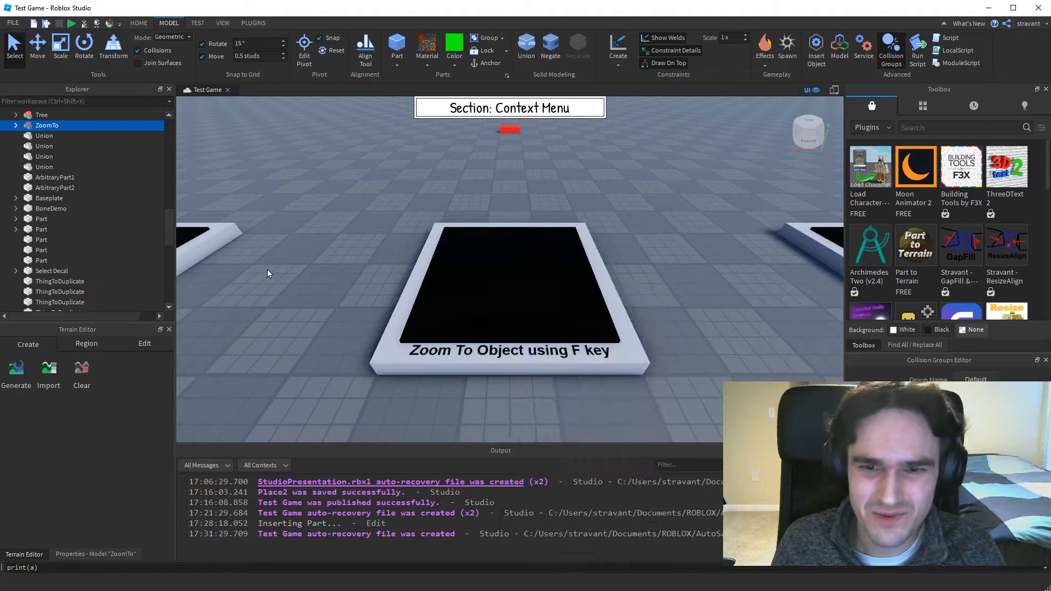
# Zoom to the distant red ThingToFocus part, orbit around it at varying distances, and zoom to it once more.
pyautogui.click(509, 130)
pyautogui.rightClick(512, 130)
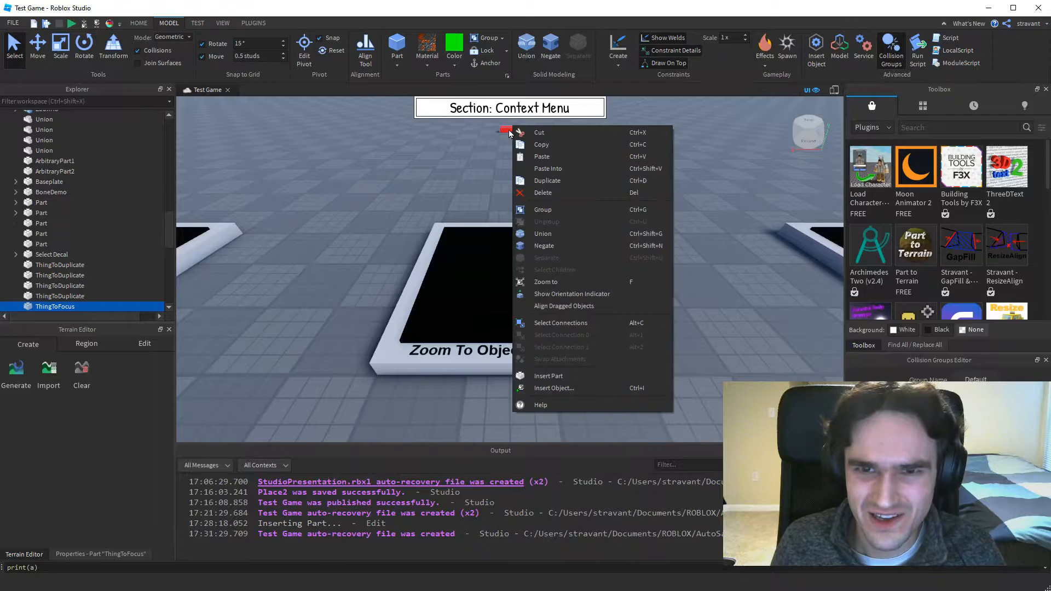
pyautogui.click(544, 288)
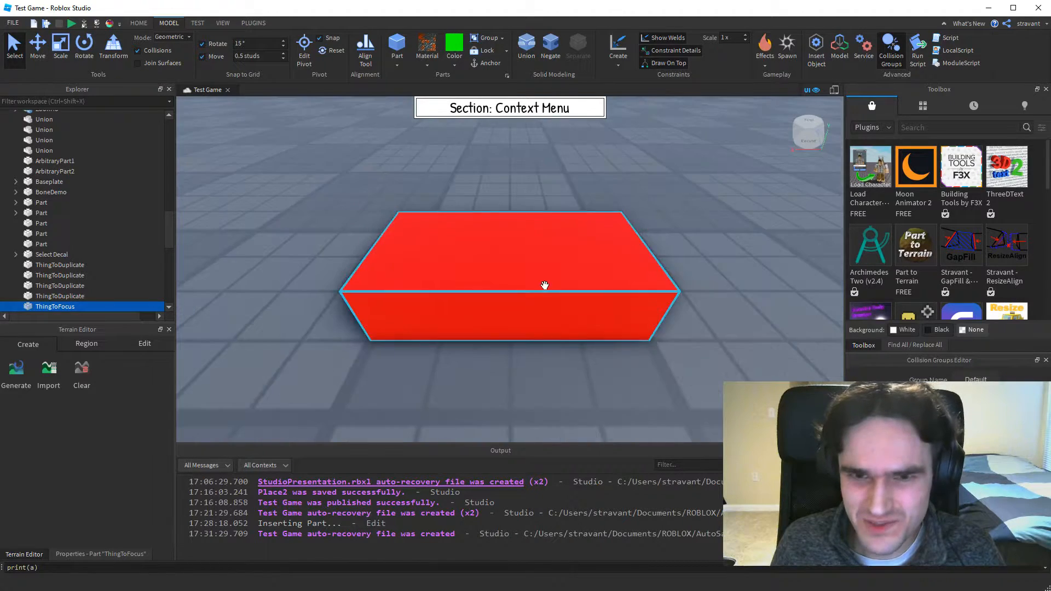
pyautogui.moveTo(504, 281); pyautogui.dragTo(464, 265, button='right')
pyautogui.scroll(-4, 503, 281)
pyautogui.scroll(4, 503, 282)
pyautogui.scroll(-4, 503, 284)
pyautogui.scroll(4, 503, 282)
pyautogui.rightClick(460, 256)
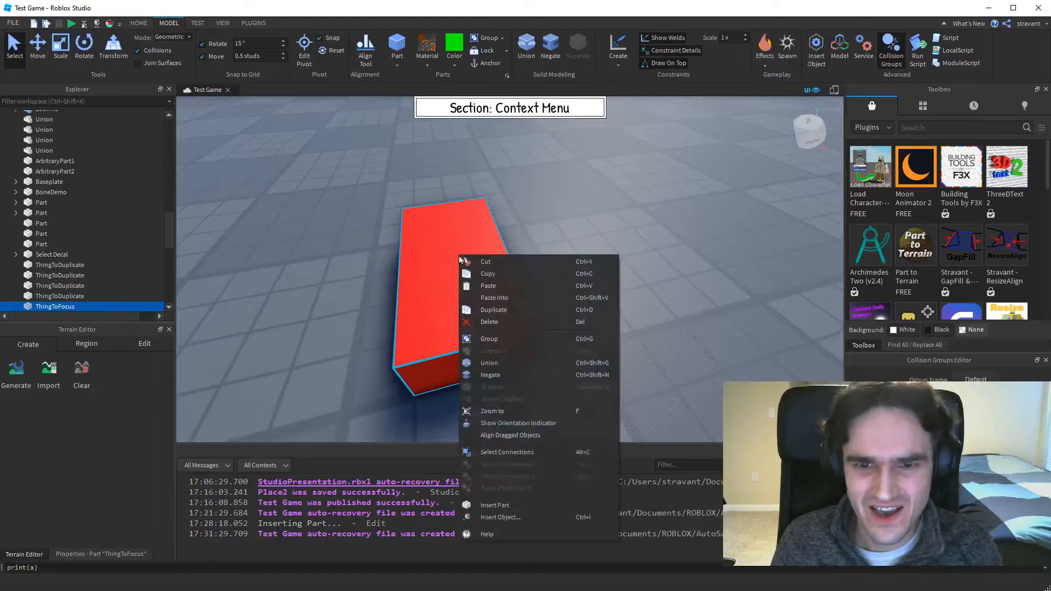
pyautogui.click(581, 410)
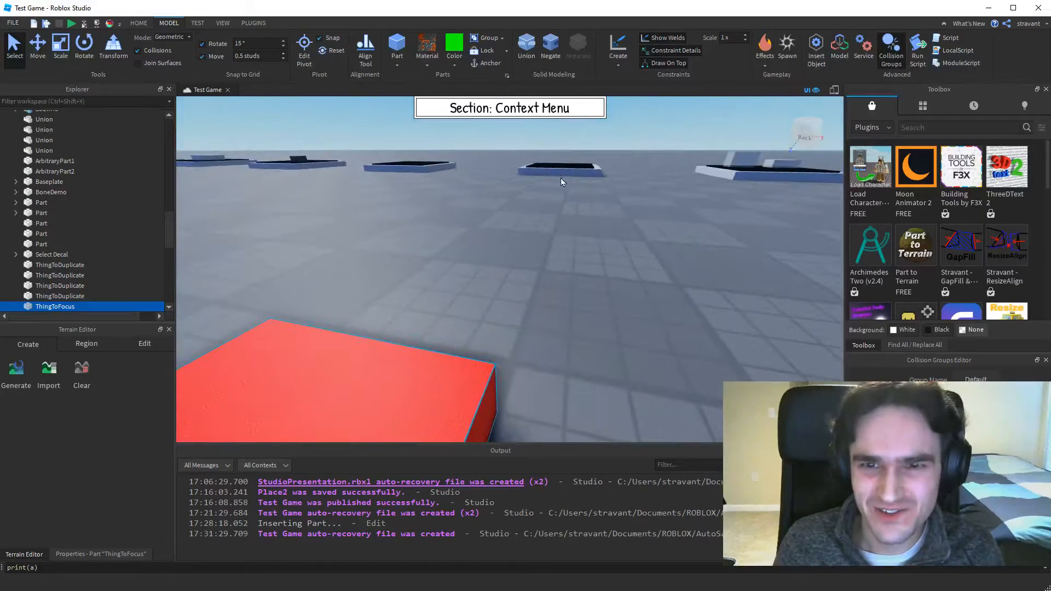
# Select the distant ZoomTo display model, zoom to it, and orbit around it.
pyautogui.click(560, 170)
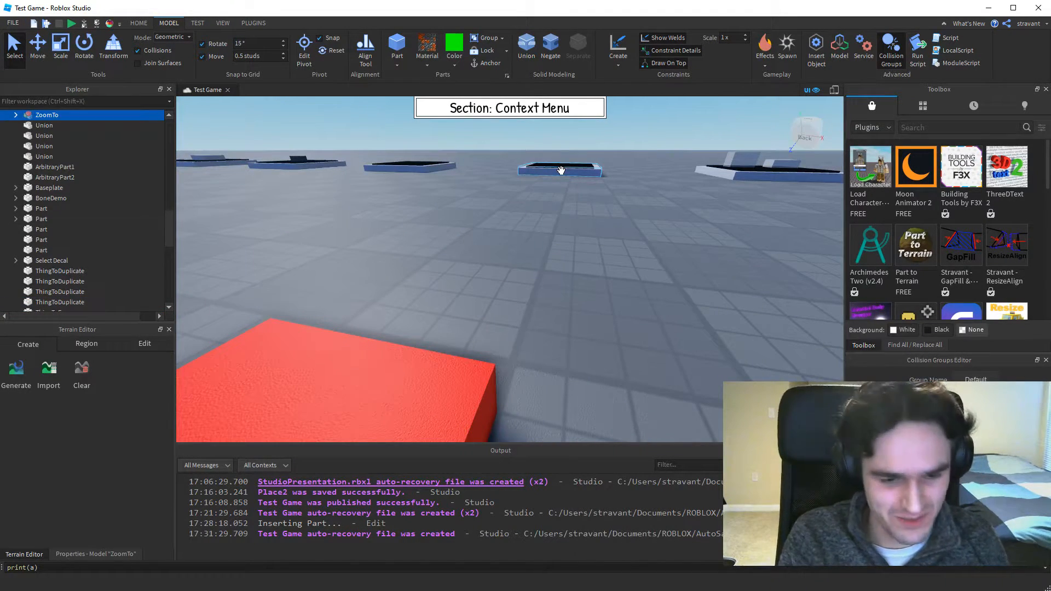
pyautogui.press('f')
pyautogui.moveTo(560, 172); pyautogui.dragTo(580, 202, button='right')
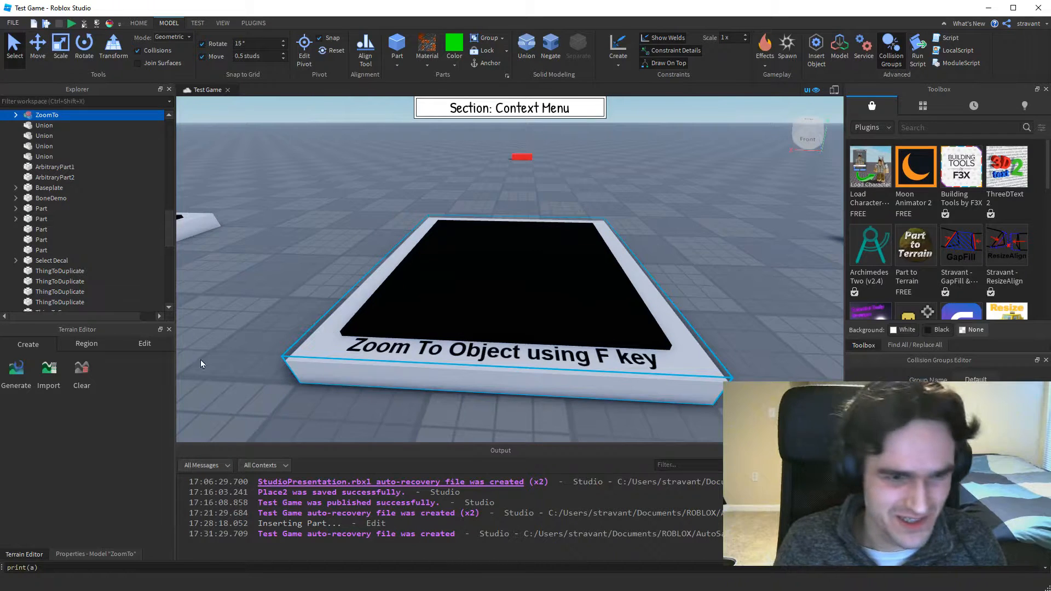
# Browse the terrain editing and region tools, mark out a small terrain region behind the display, and restart region selection.
pyautogui.click(145, 346)
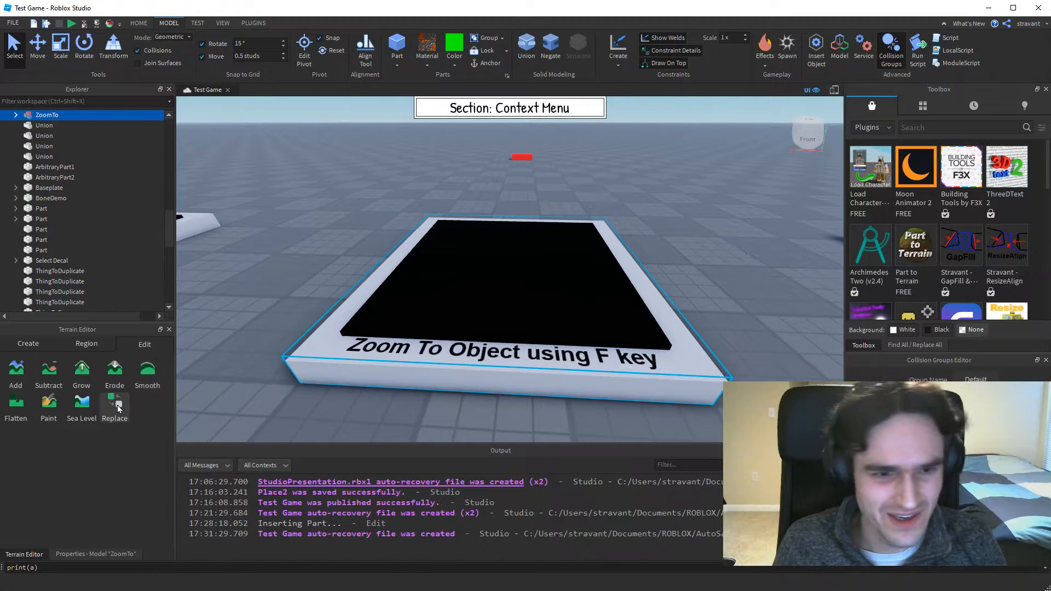
pyautogui.click(87, 346)
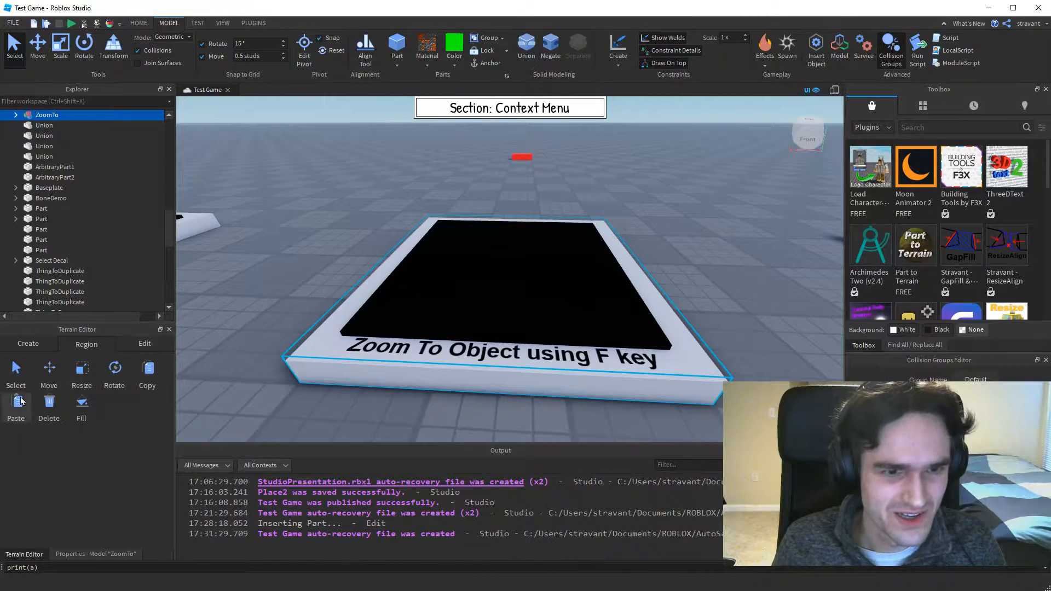
pyautogui.click(18, 377)
pyautogui.moveTo(313, 136); pyautogui.dragTo(344, 137)
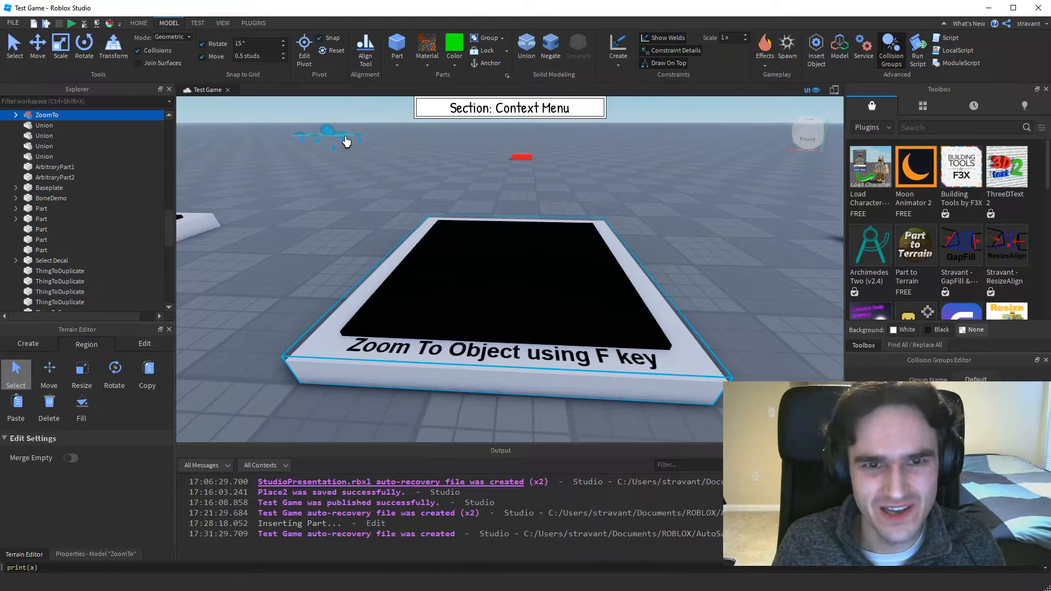
pyautogui.click(349, 202)
pyautogui.click(14, 58)
pyautogui.click(442, 192)
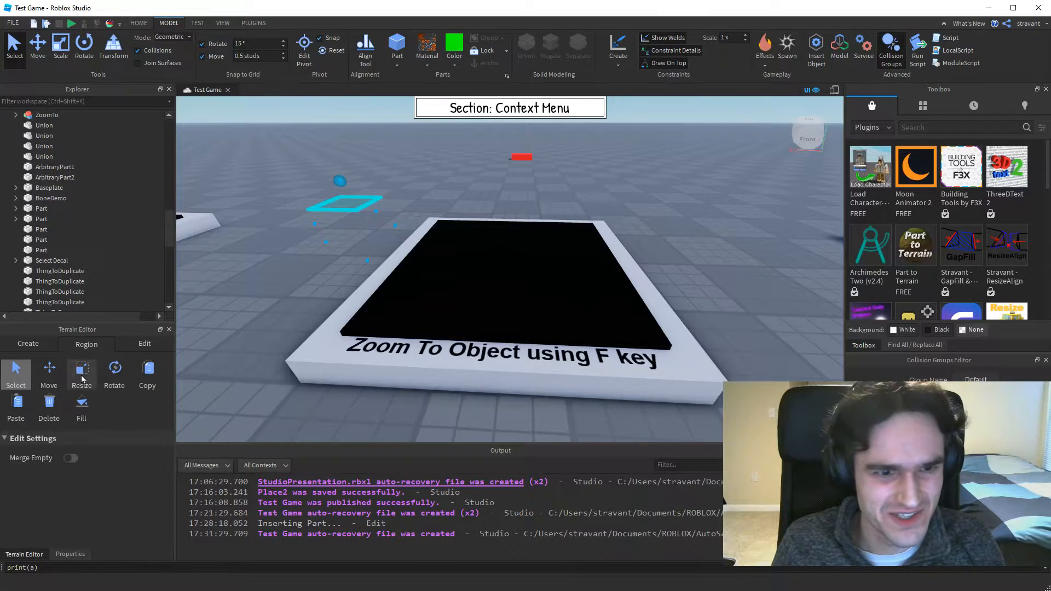
pyautogui.click(16, 372)
pyautogui.click(17, 372)
# Mark out a large terrain region in the distance, zoom to it and orbit around it, and leave region selection.
pyautogui.moveTo(345, 133)
pyautogui.mouseDown()
pyautogui.moveTo(379, 153)
pyautogui.moveTo(360, 146)
pyautogui.mouseUp()
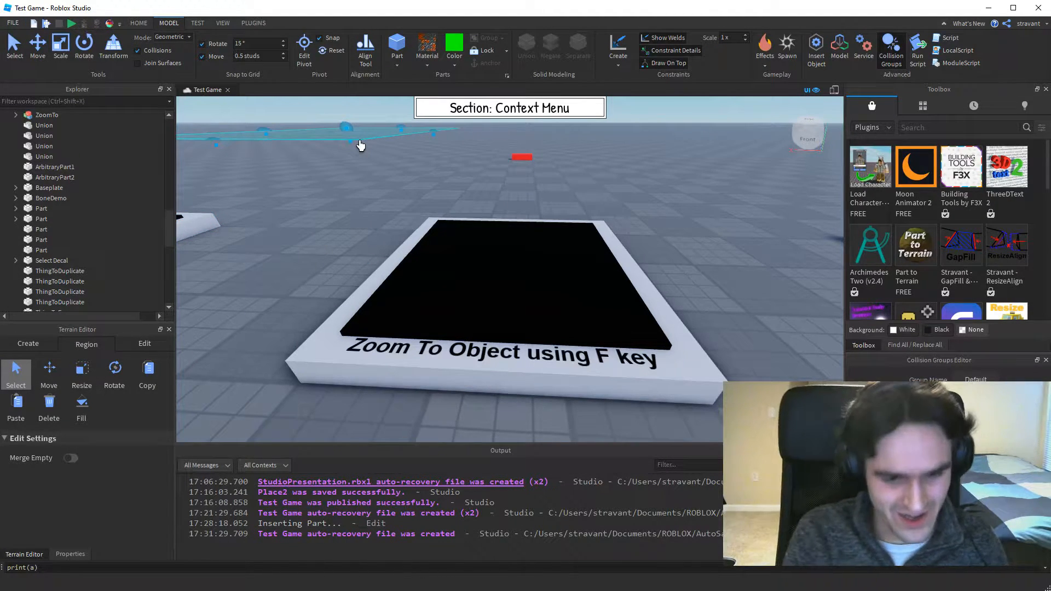
pyautogui.press('f')
pyautogui.moveTo(531, 278); pyautogui.dragTo(525, 281, button='right')
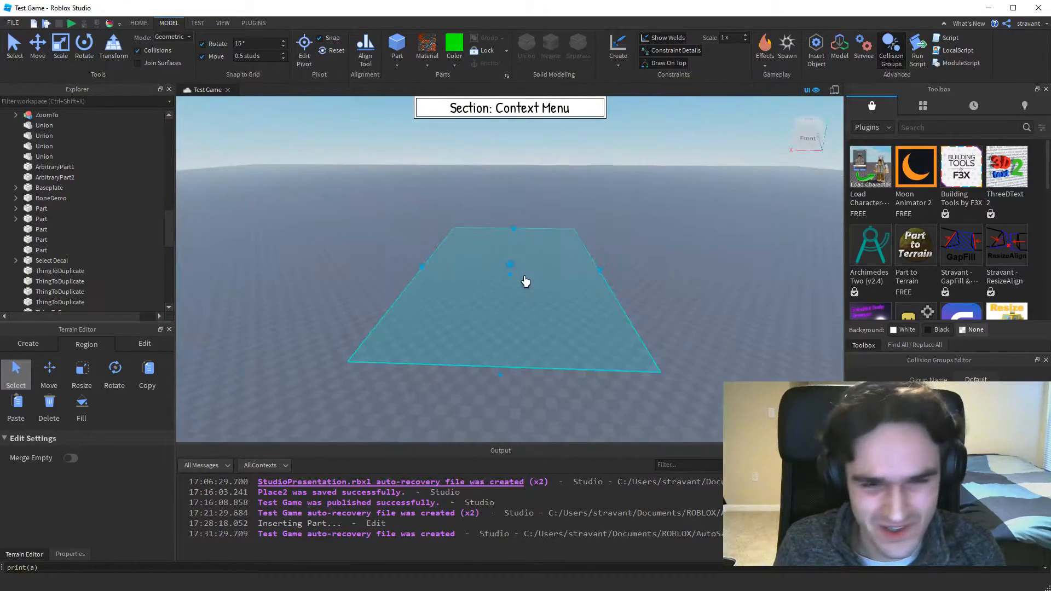
pyautogui.moveTo(589, 284); pyautogui.dragTo(583, 286, button='right')
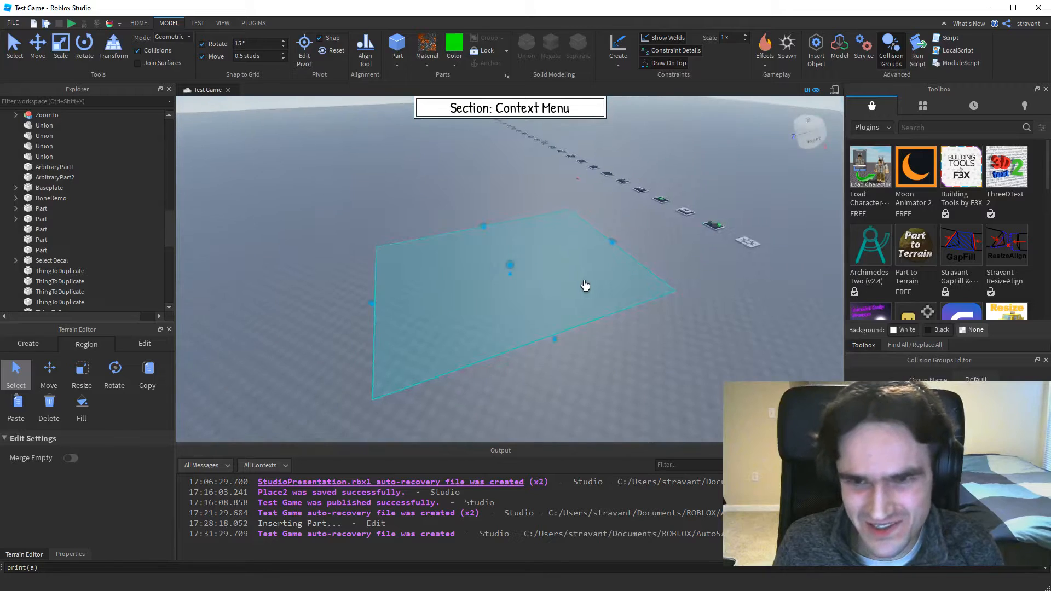
pyautogui.click(16, 372)
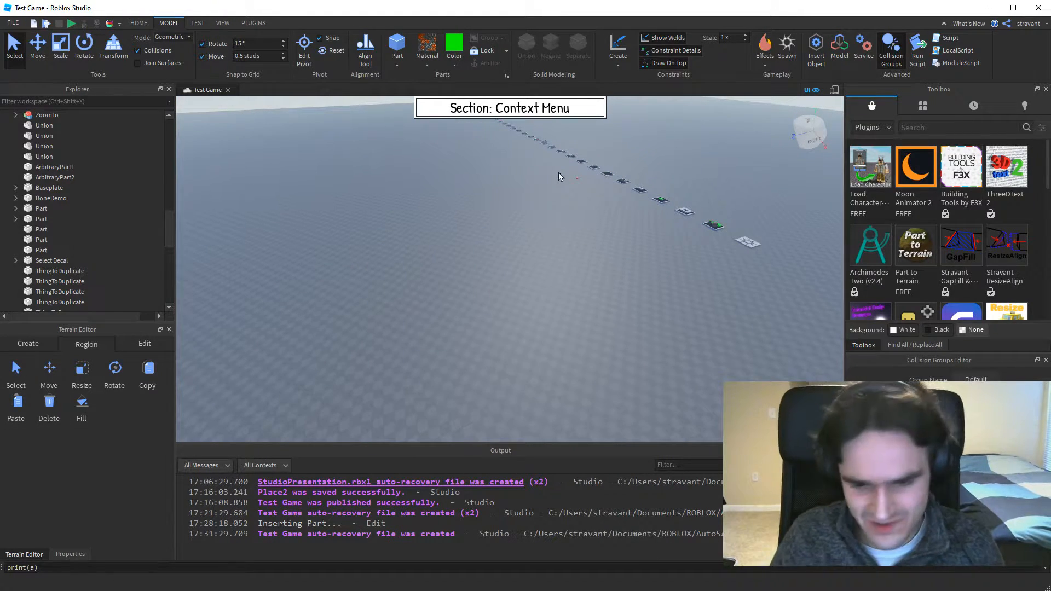
# Go to the "Select After Insert" display and open the list of objects that can be inserted into its model.
pyautogui.press('pagedown')
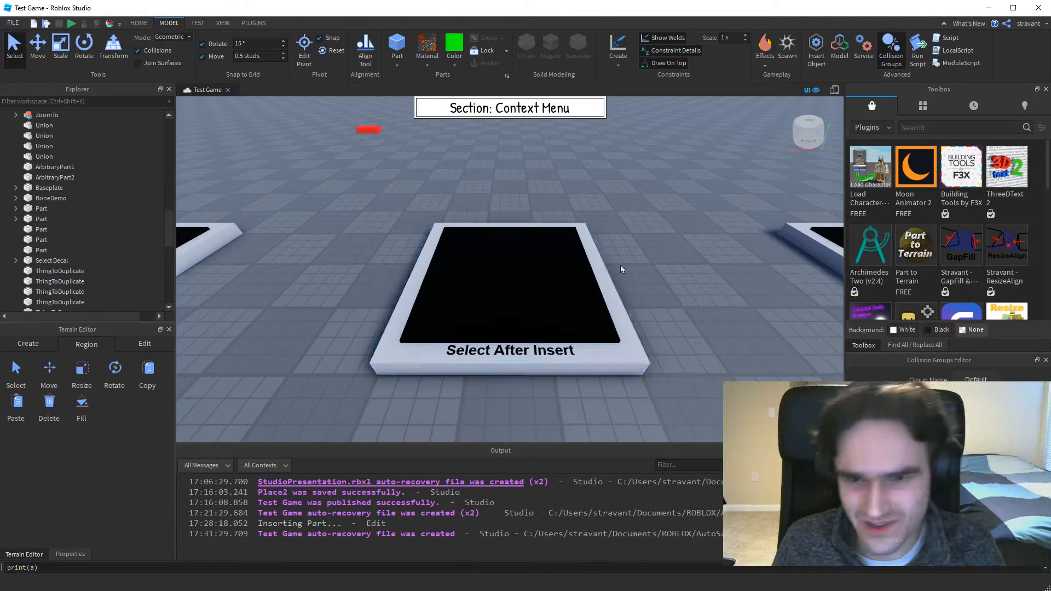
pyautogui.rightClick(507, 267)
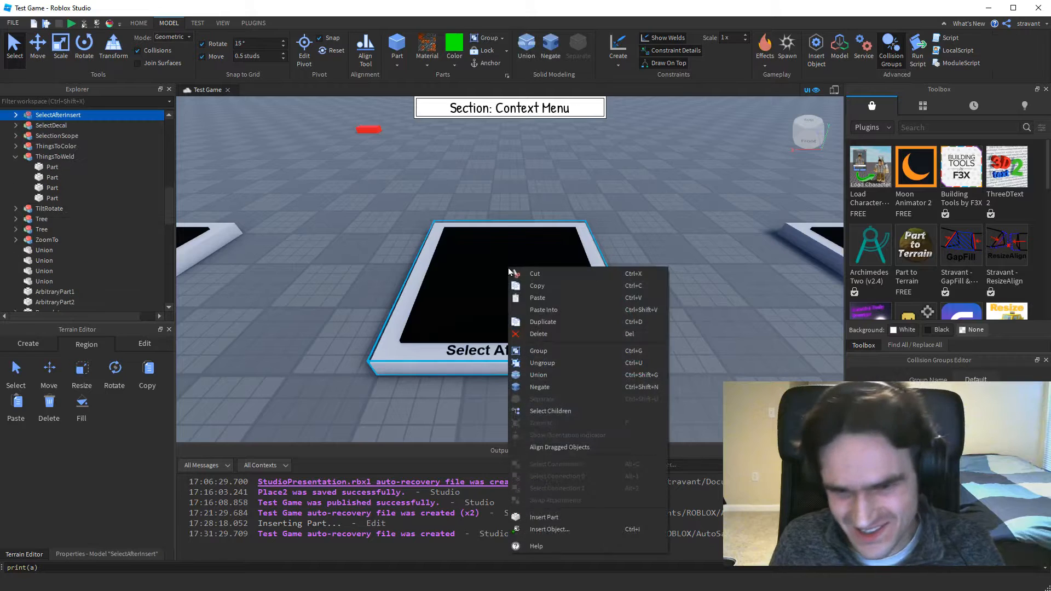
pyautogui.click(542, 532)
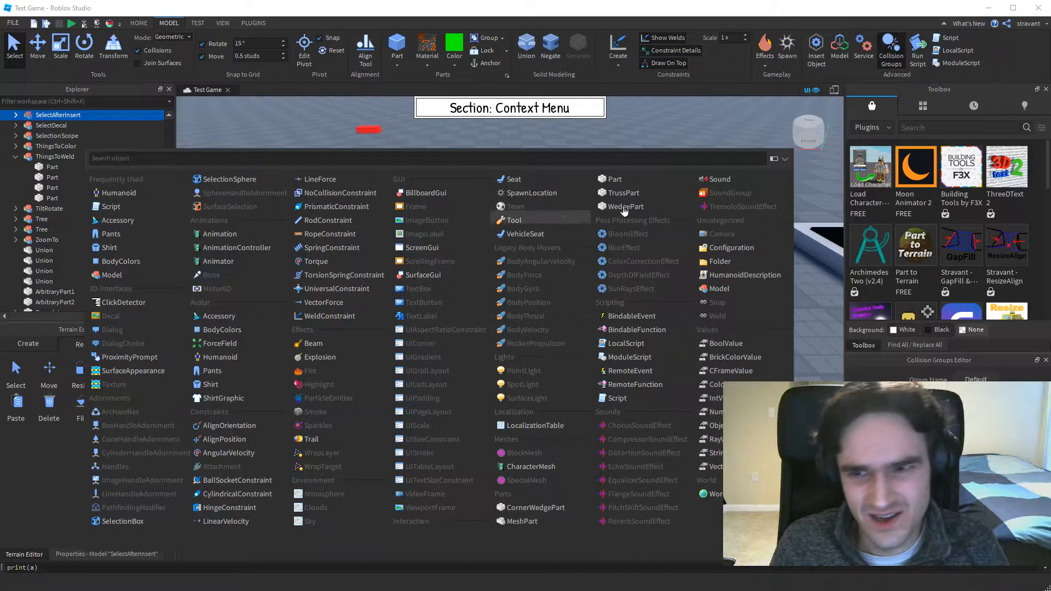
# Switch the insert-object list between expanded and compact views, view its settings, and dismiss it.
pyautogui.click(774, 161)
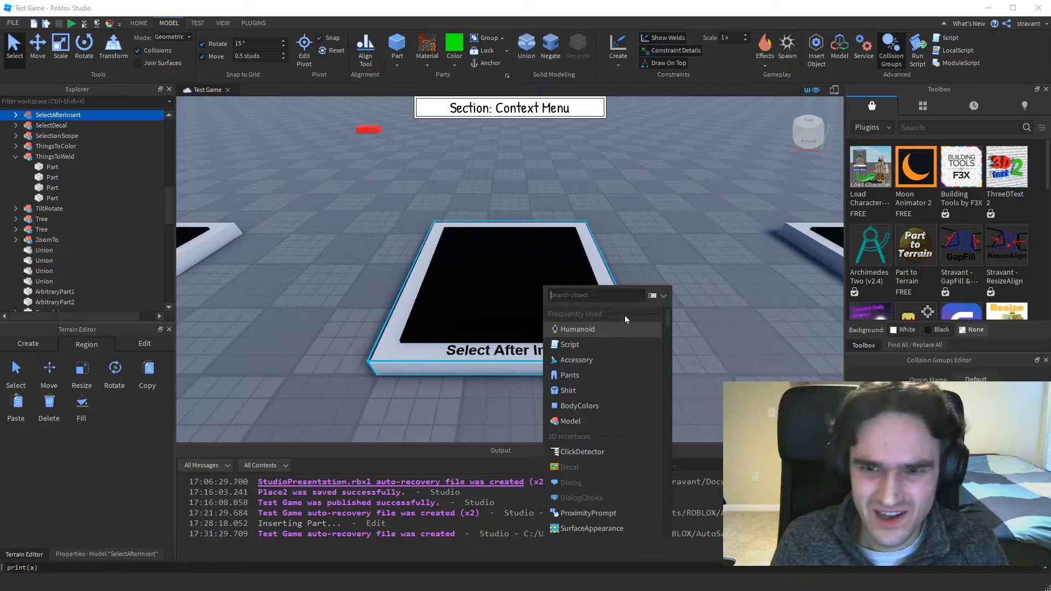
pyautogui.click(653, 296)
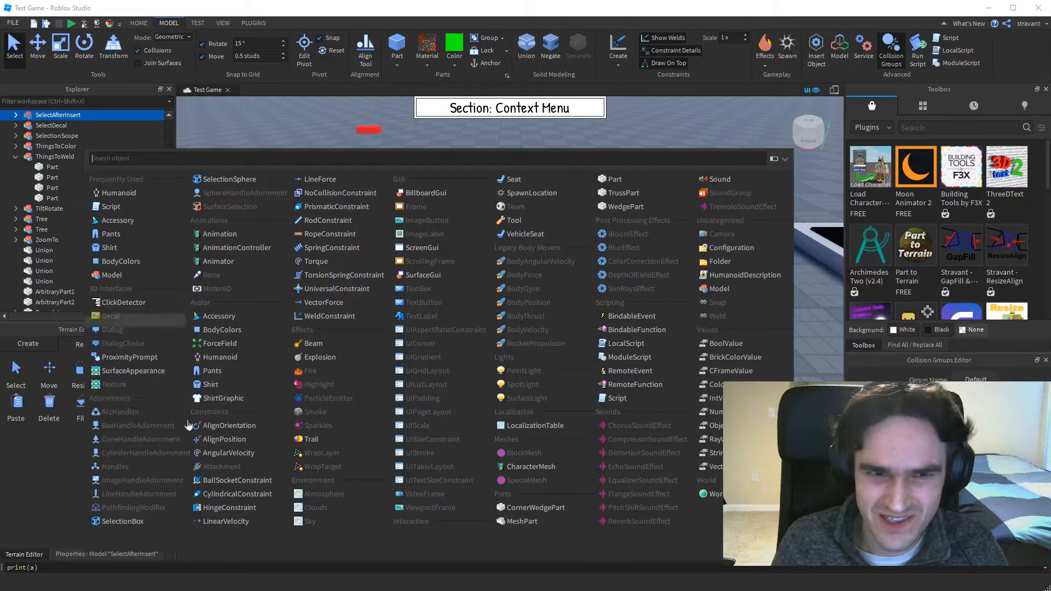
pyautogui.click(773, 159)
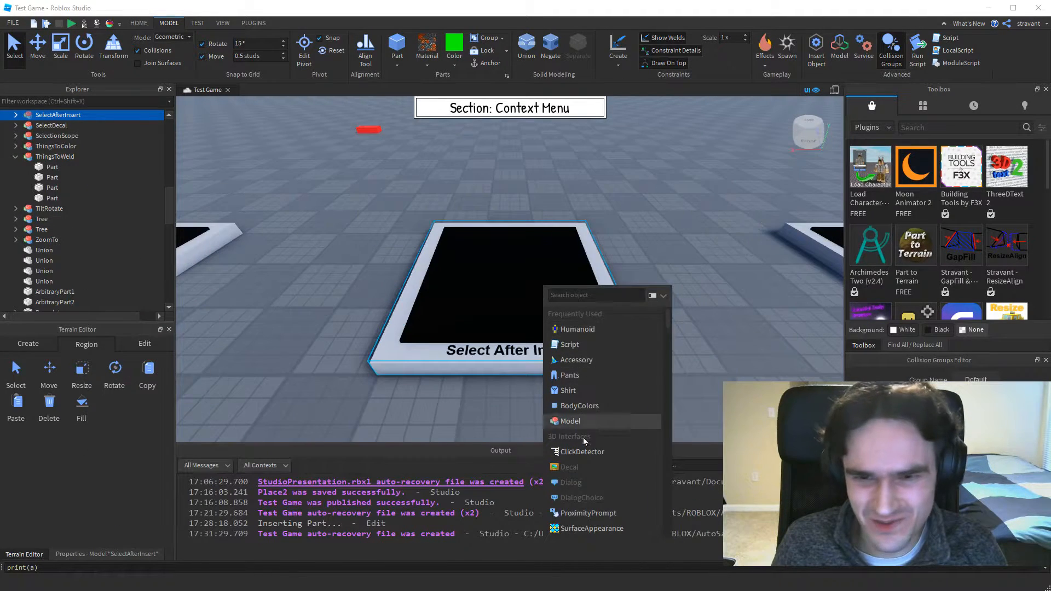
pyautogui.click(663, 298)
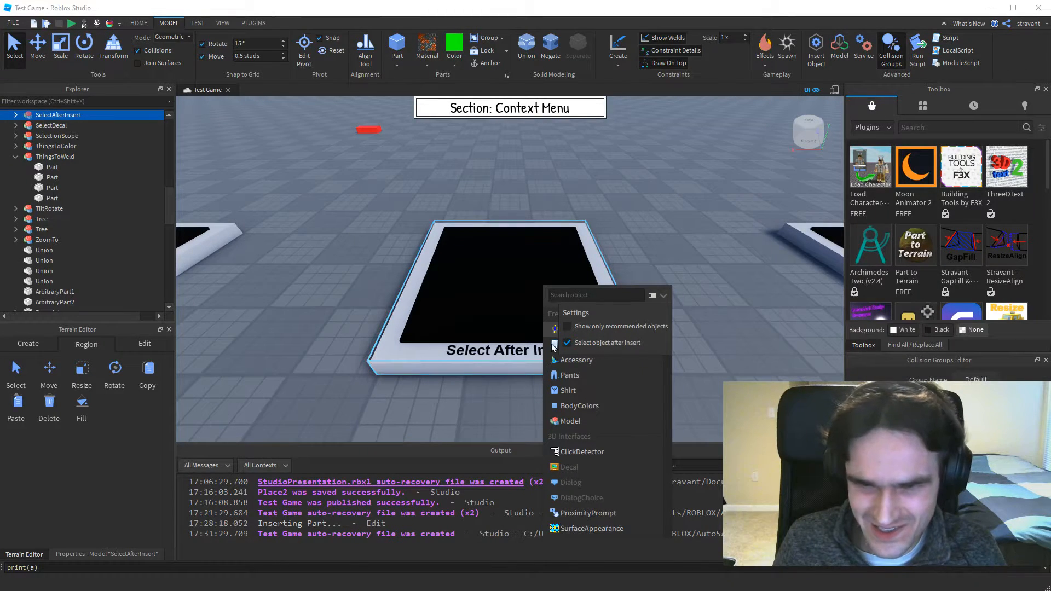
pyautogui.press('Escape')
pyautogui.click(602, 325)
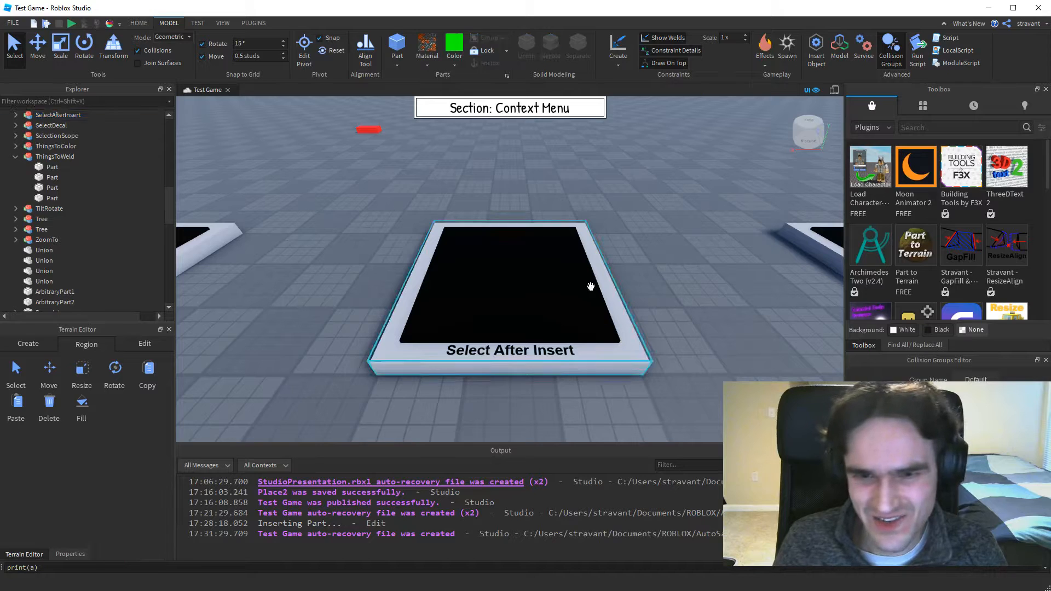
# Insert a part beside the "Select After Insert" display and move it onto the display's black surface.
pyautogui.rightClick(660, 284)
pyautogui.click(692, 532)
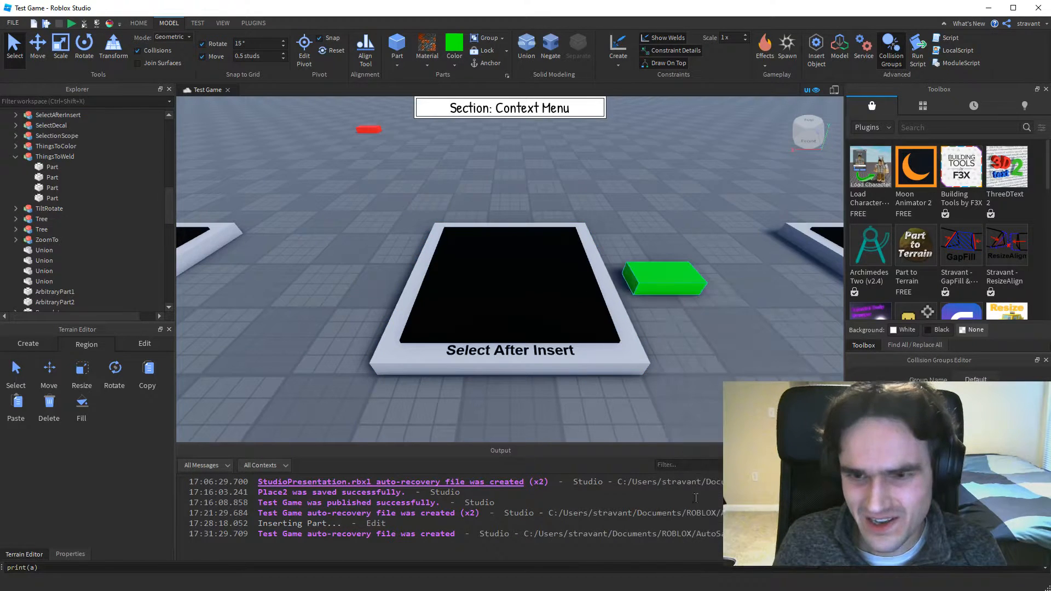
pyautogui.moveTo(662, 277); pyautogui.dragTo(518, 291)
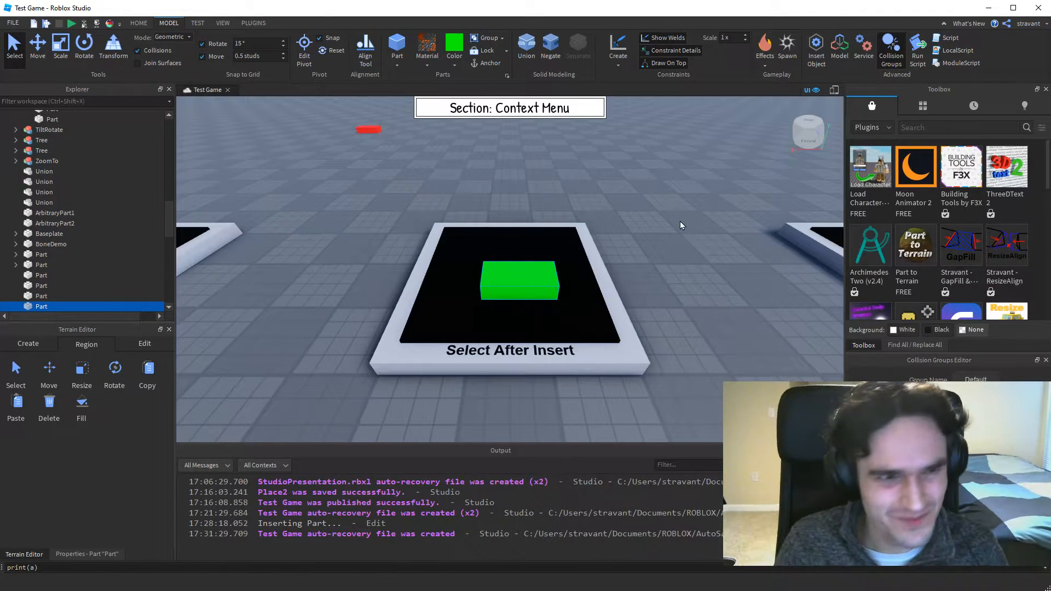
# Go to the "Orientation Indicator" display and reposition the ThingToOrient seat on its black surface.
pyautogui.press('Right')
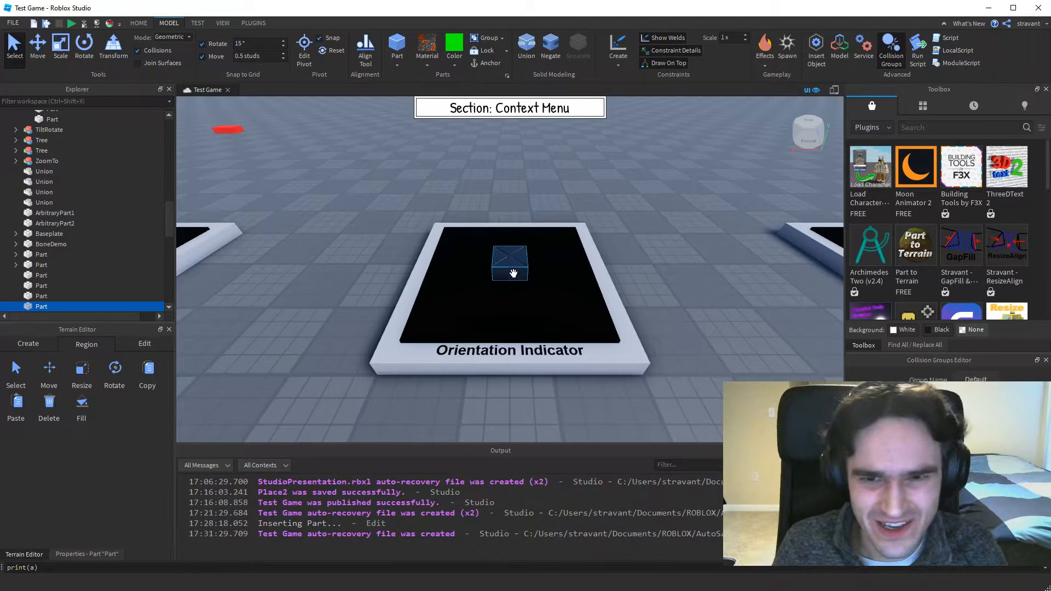
pyautogui.moveTo(511, 268); pyautogui.dragTo(500, 302)
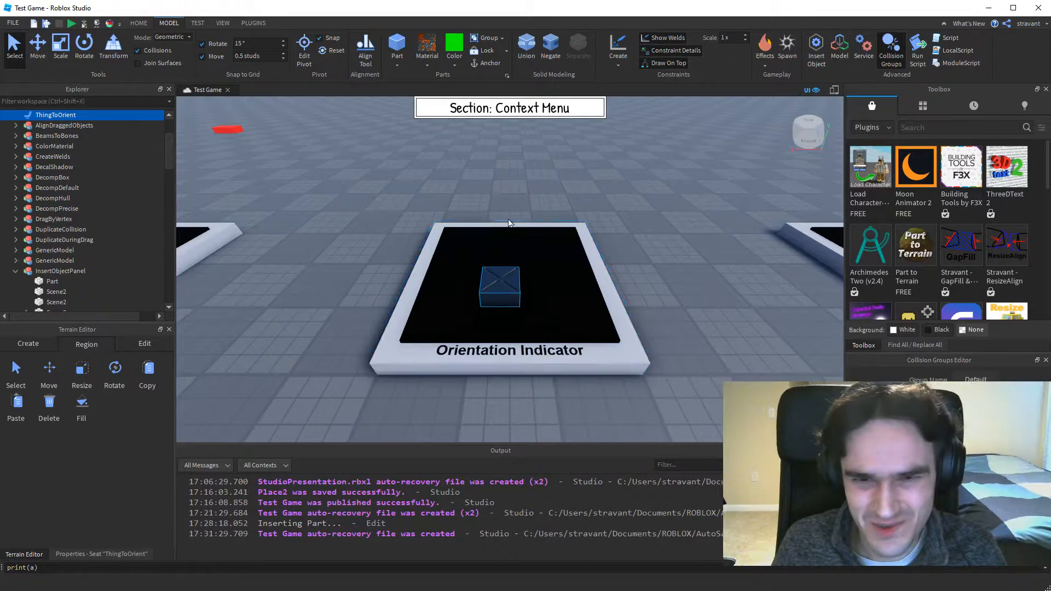
pyautogui.moveTo(499, 291)
pyautogui.mouseDown()
pyautogui.moveTo(526, 275)
pyautogui.moveTo(505, 292)
pyautogui.mouseUp()
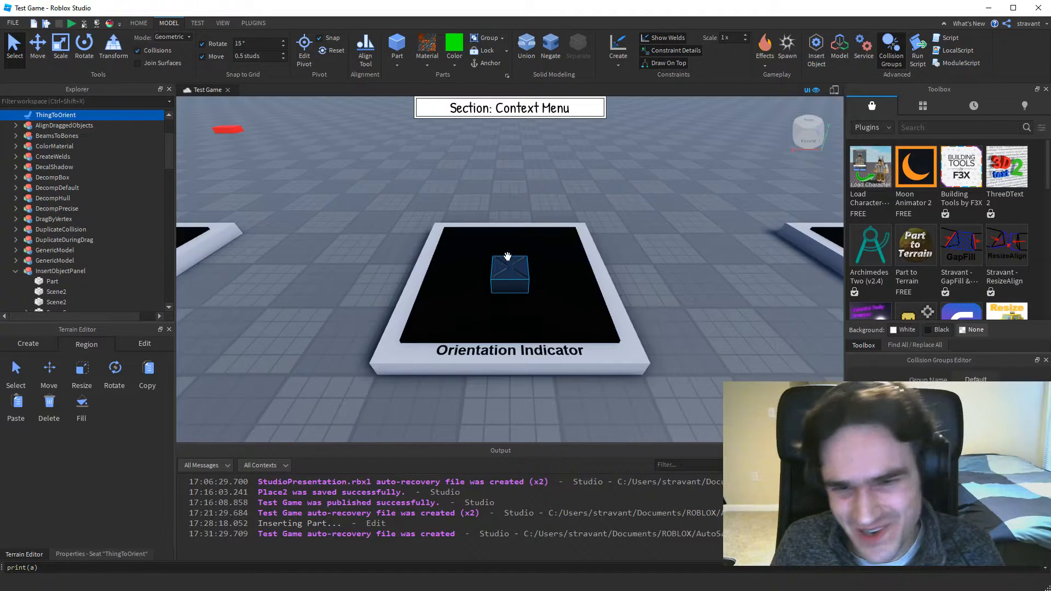
# View the properties of the ThingToOrient seat and turn on its orientation indicator.
pyautogui.click(87, 554)
pyautogui.scroll(-1, 125, 452)
pyautogui.scroll(-4, 124, 450)
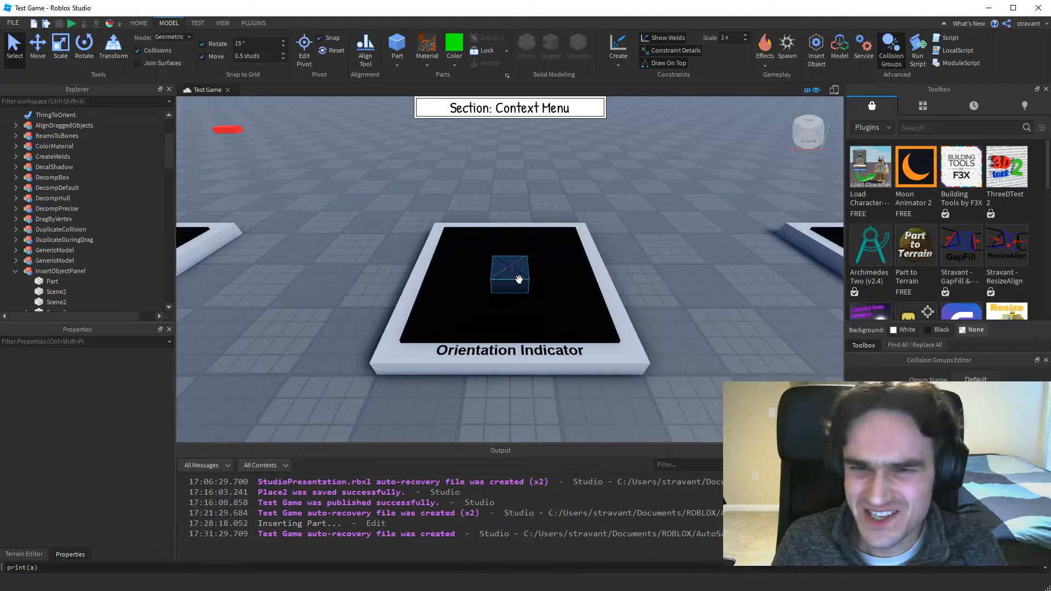
pyautogui.click(517, 274)
pyautogui.rightClick(505, 267)
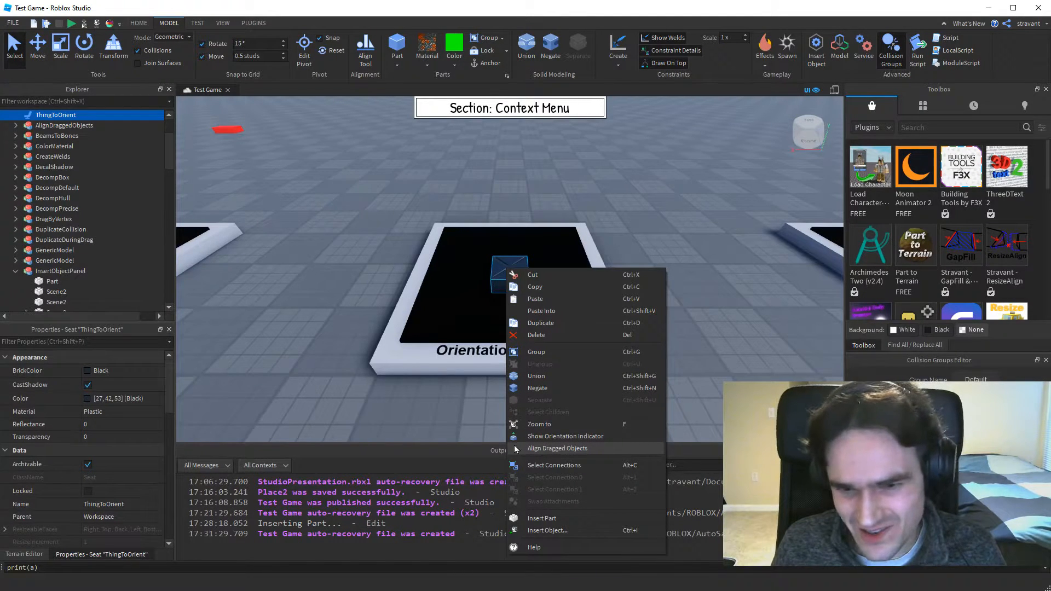
pyautogui.click(556, 442)
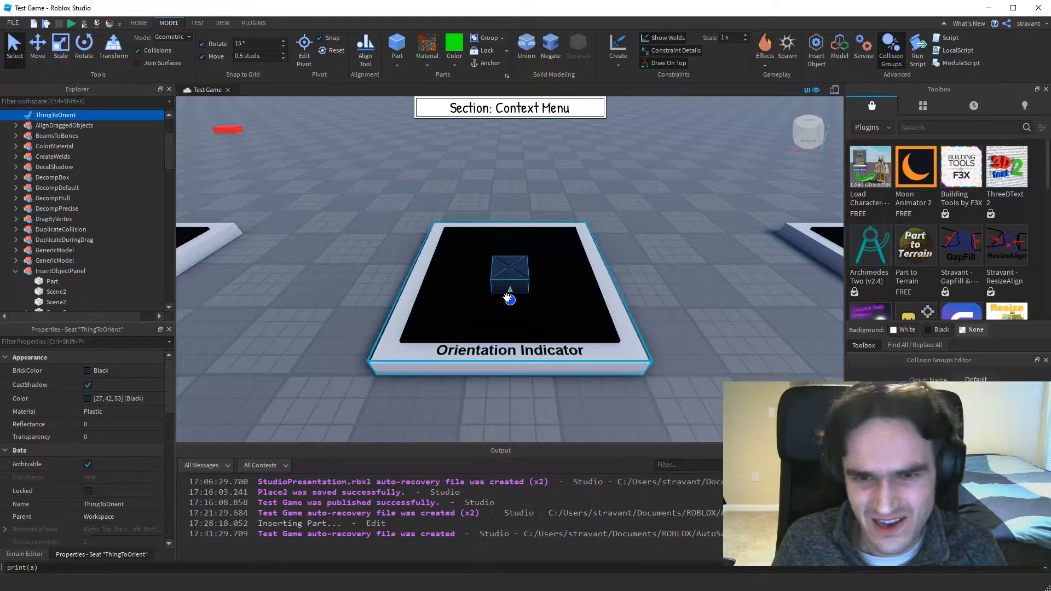
# Move the ThingToOrient seat around the display surface and rotate it several times during the move.
pyautogui.moveTo(513, 269)
pyautogui.mouseDown()
pyautogui.moveTo(491, 279)
pyautogui.moveTo(524, 276)
pyautogui.moveTo(503, 277)
pyautogui.moveTo(504, 287)
pyautogui.moveTo(526, 272)
pyautogui.mouseUp()
pyautogui.moveTo(523, 269); pyautogui.dragTo(498, 287)
pyautogui.press('r')
pyautogui.press('r')
pyautogui.press('r')
pyautogui.press('r')
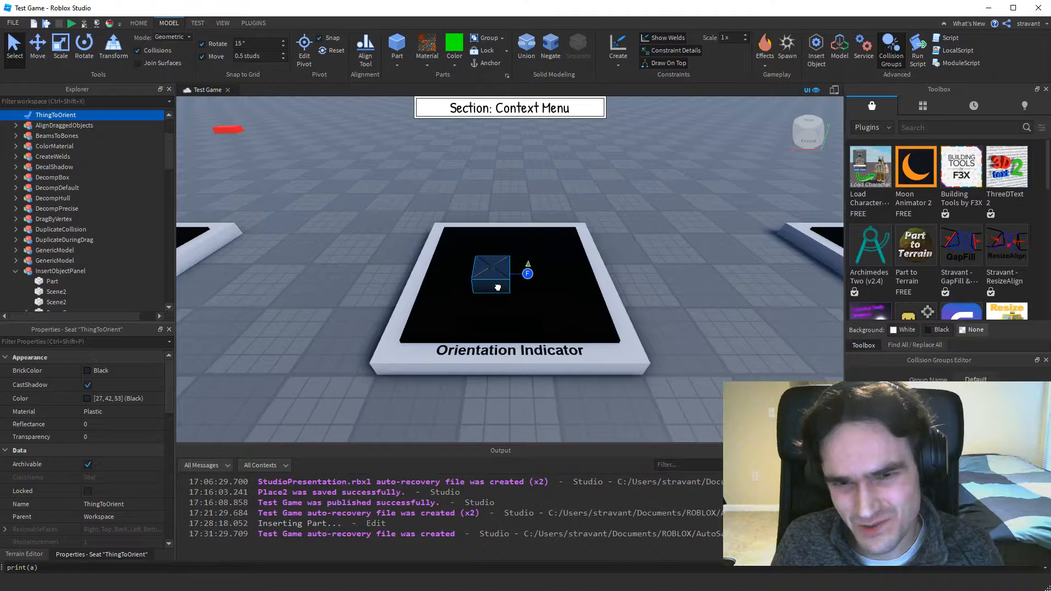
# Tilt the ThingToOrient seat several times while dragging it in place, and check its orientation indicator from another side.
pyautogui.moveTo(497, 287); pyautogui.dragTo(497, 287, button='right')
pyautogui.press('t')
pyautogui.press('t')
pyautogui.press('t')
pyautogui.press('t')
pyautogui.moveTo(498, 287); pyautogui.dragTo(500, 287)
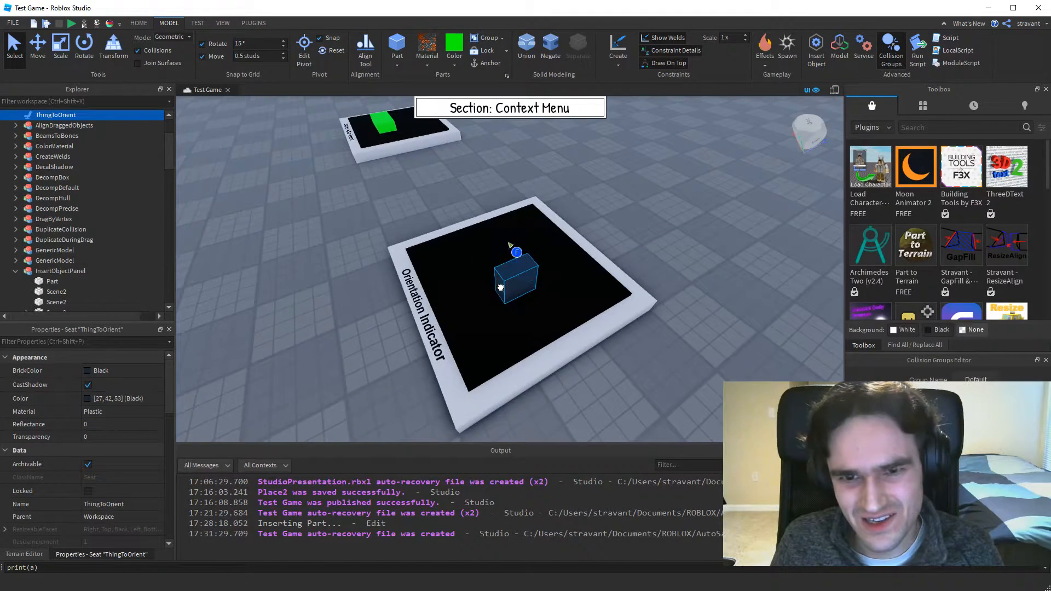
pyautogui.moveTo(501, 288); pyautogui.dragTo(509, 285, button='right')
pyautogui.moveTo(509, 285); pyautogui.dragTo(500, 286)
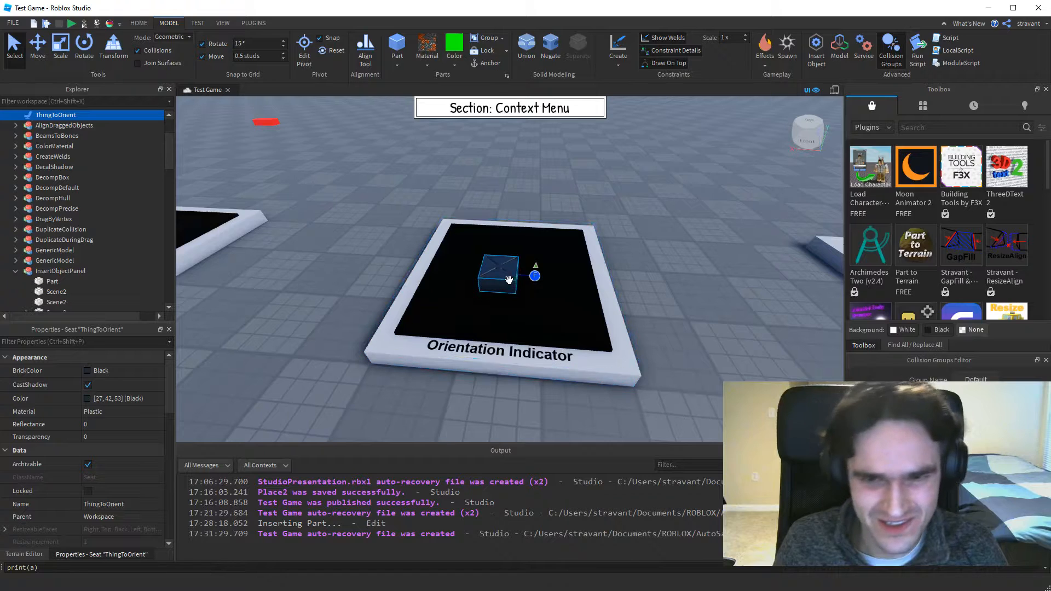
# Hide the orientation indicator of the ThingToOrient seat and deselect the seat.
pyautogui.rightClick(500, 273)
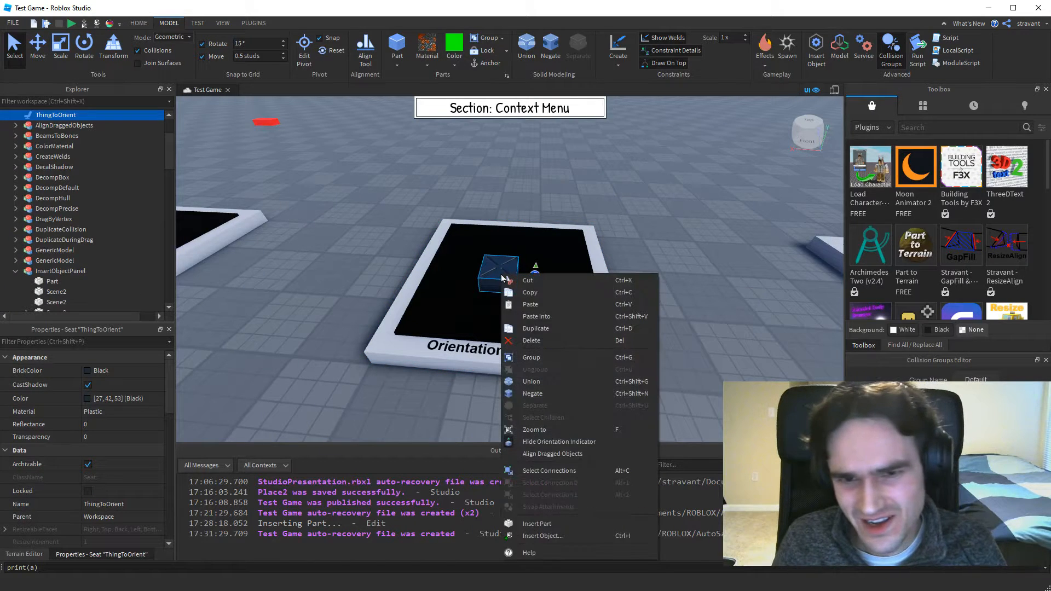
pyautogui.click(542, 442)
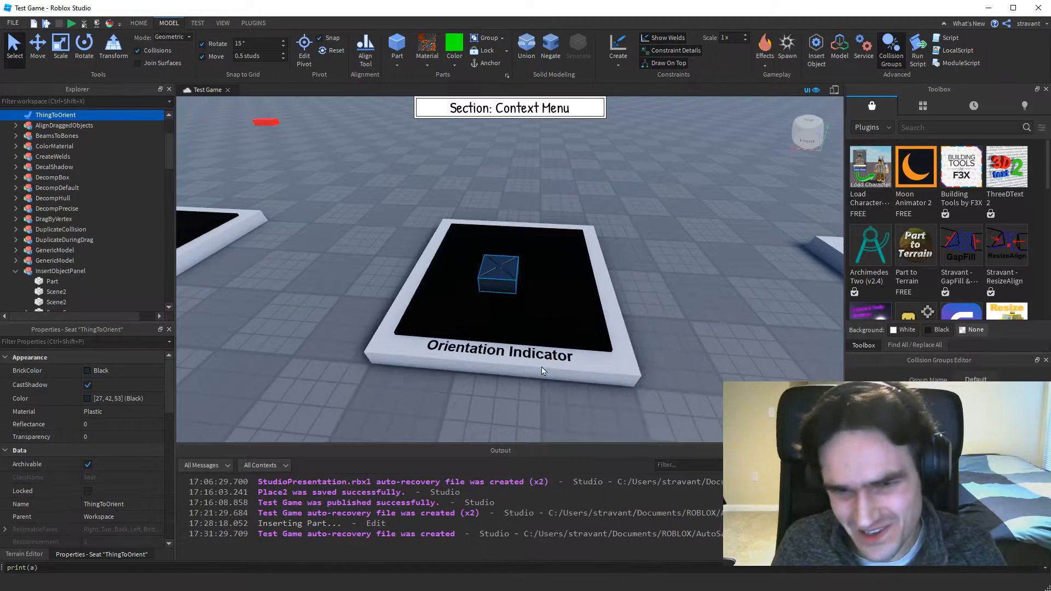
pyautogui.click(683, 271)
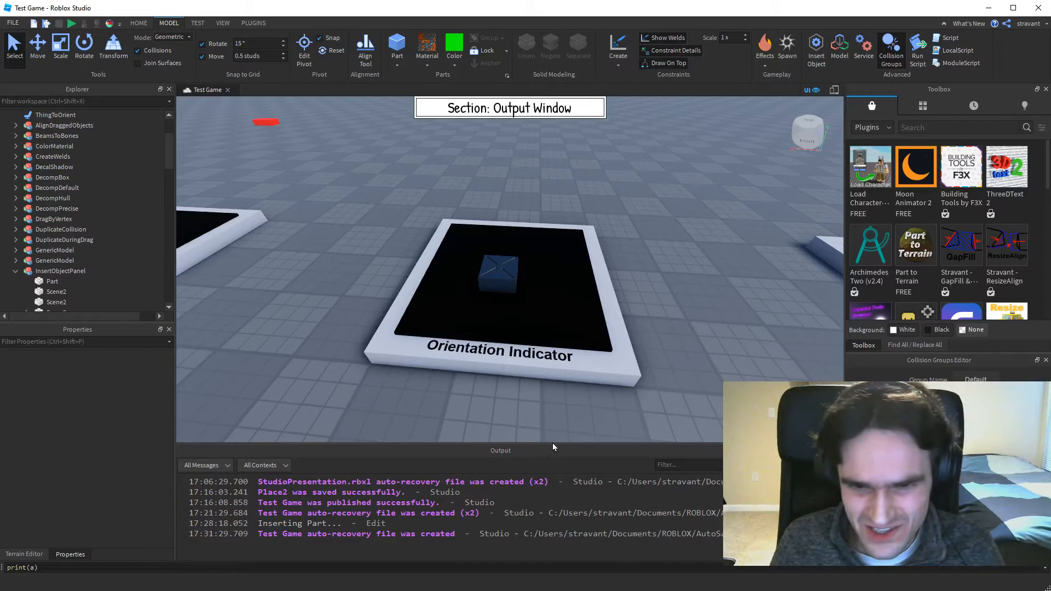
# Make the Output window slightly taller and clear all its messages.
pyautogui.moveTo(550, 442); pyautogui.dragTo(550, 424)
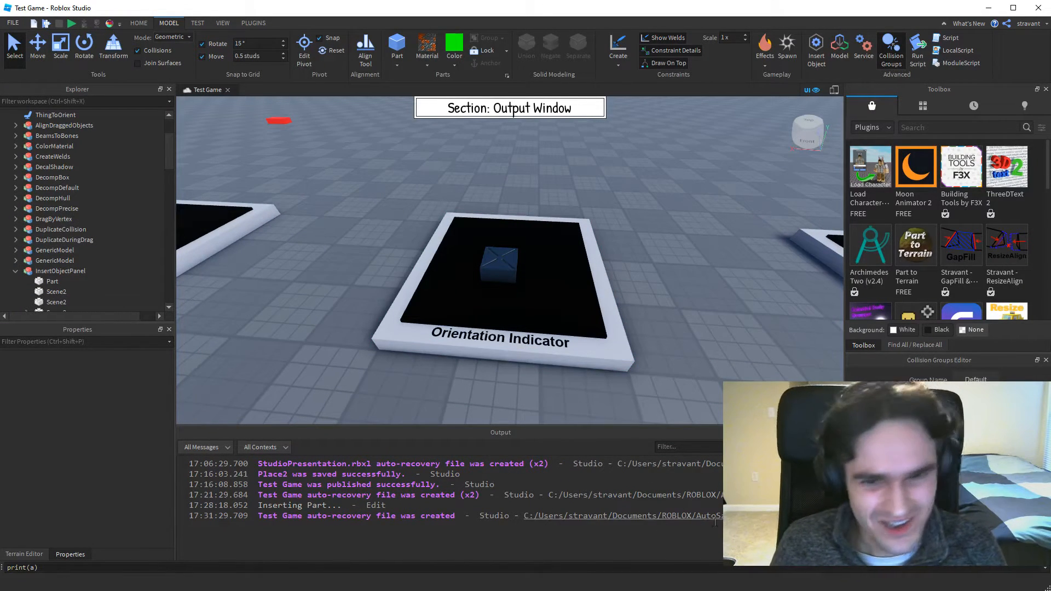
pyautogui.rightClick(555, 483)
pyautogui.click(570, 534)
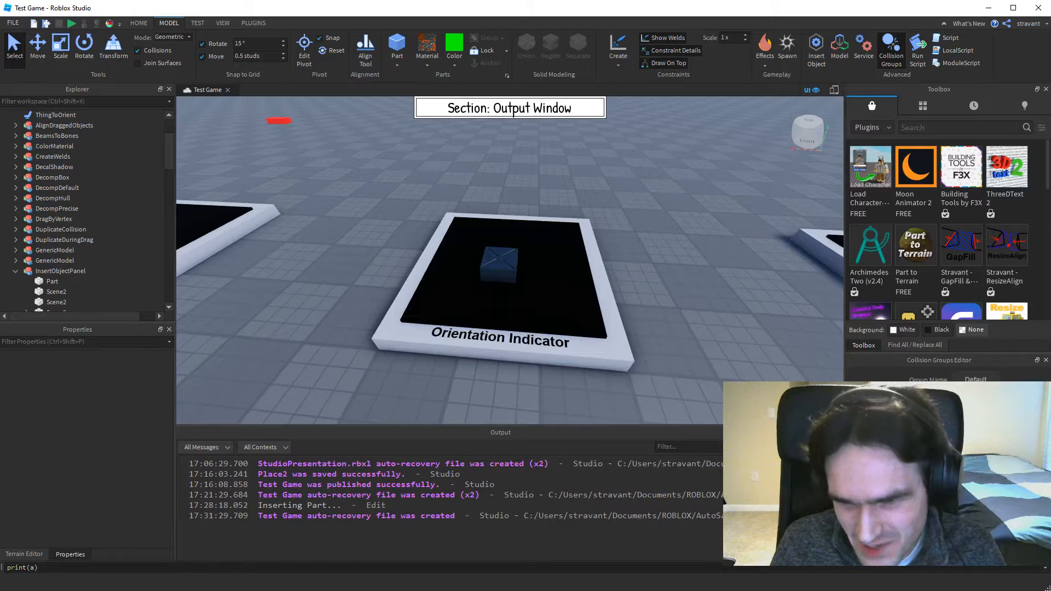
pyautogui.hotkey('ctrl', 'k')
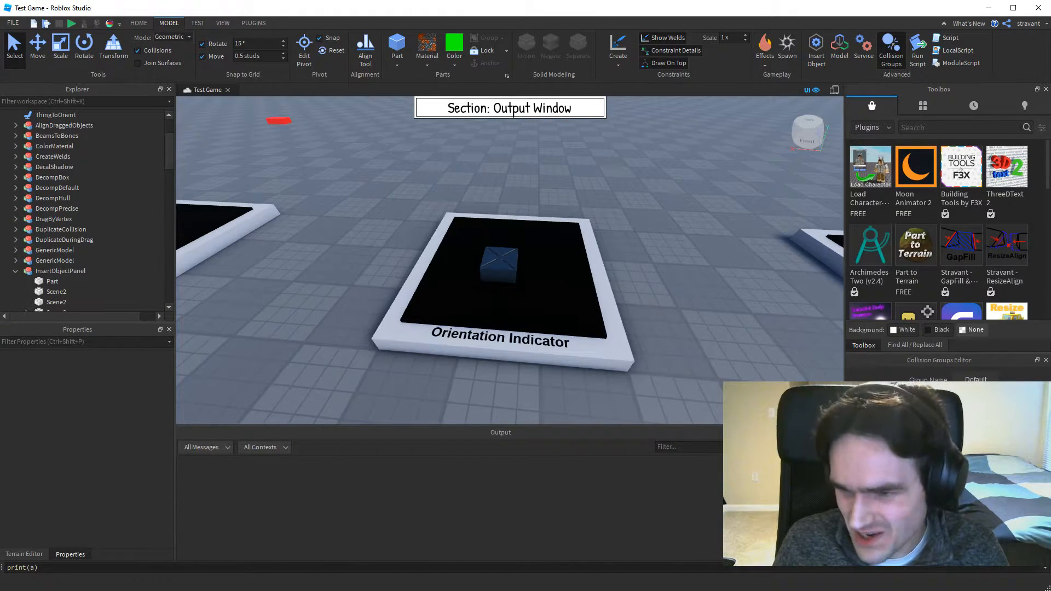
# Replace the command bar's content with print({a = 42}) and run it.
pyautogui.click(175, 568)
pyautogui.hotkey('ctrl', 'a')
pyautogui.write('print({')
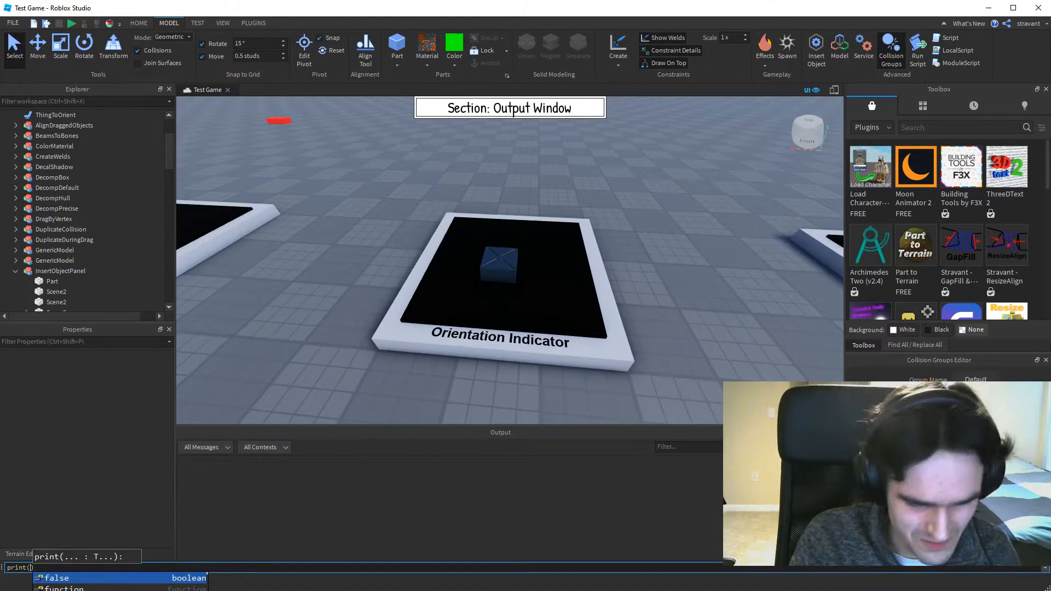
pyautogui.write('a = ')
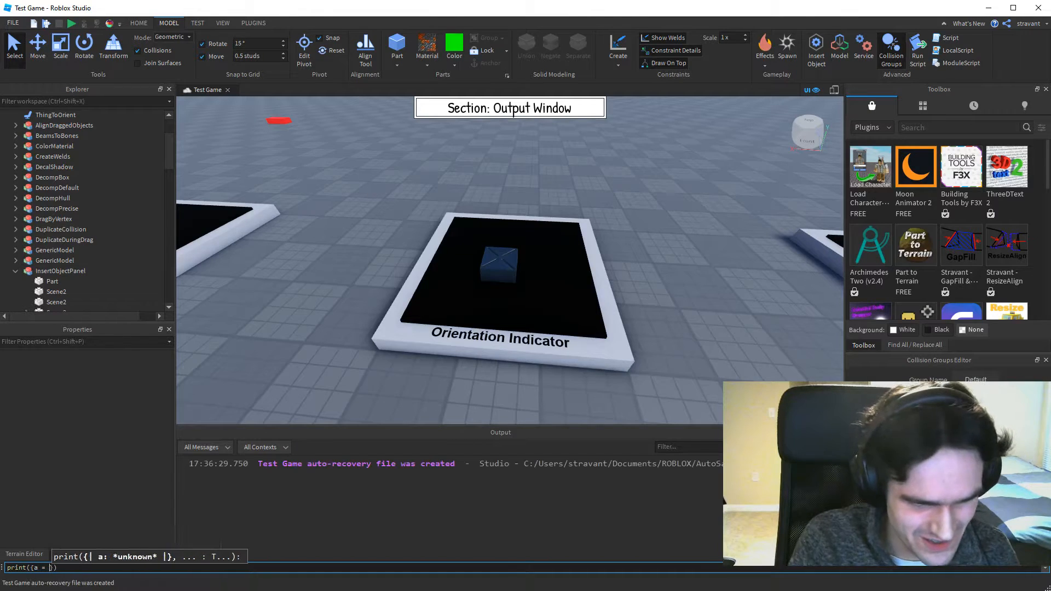
pyautogui.write('42')
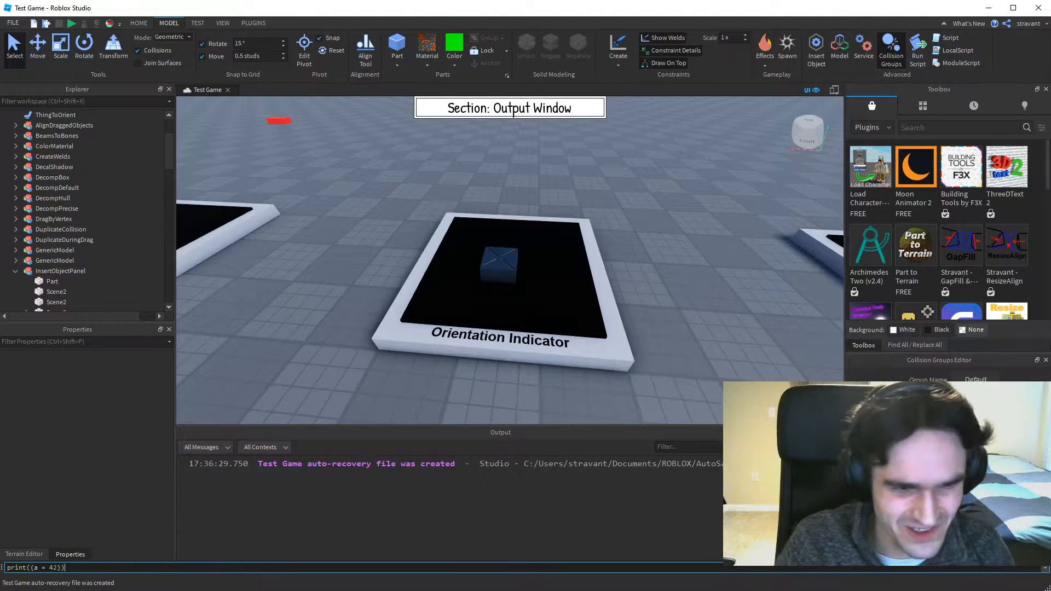
pyautogui.press('Return')
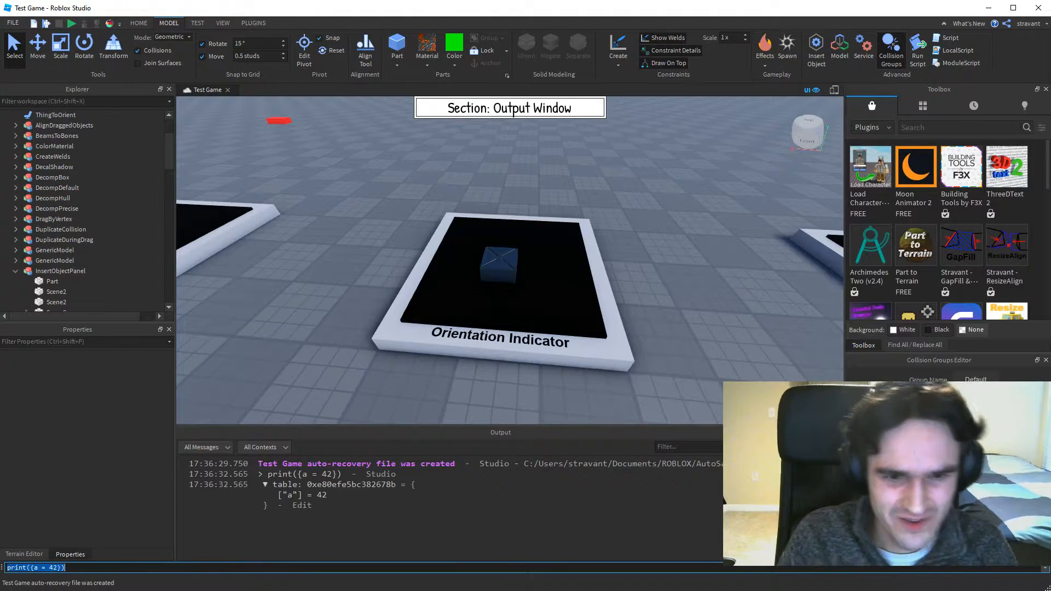
# Collapse the printed table in the output, expand it again and leave it collapsed.
pyautogui.click(265, 486)
pyautogui.click(265, 485)
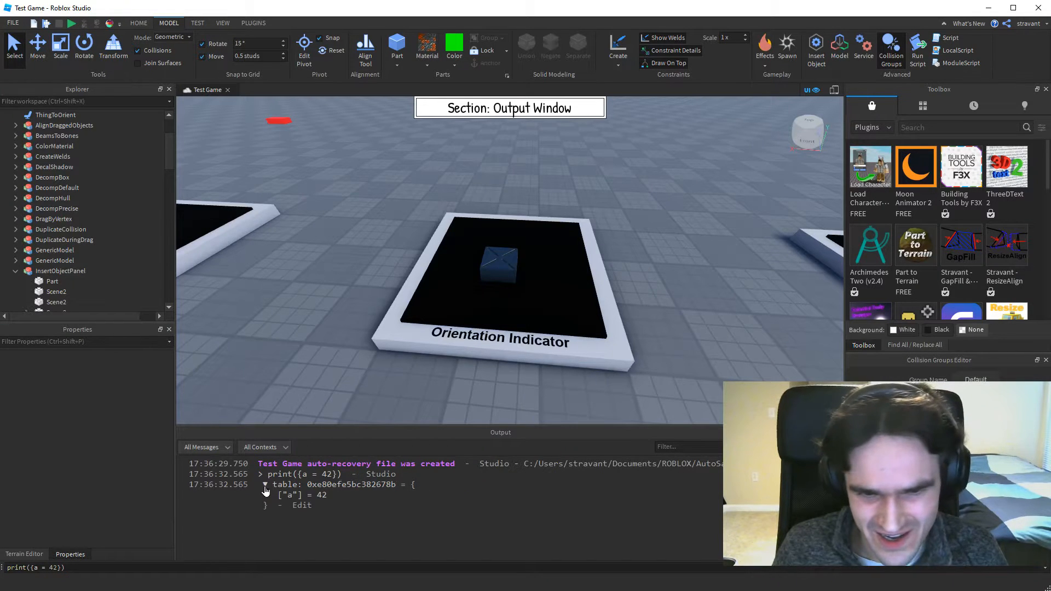
pyautogui.click(265, 486)
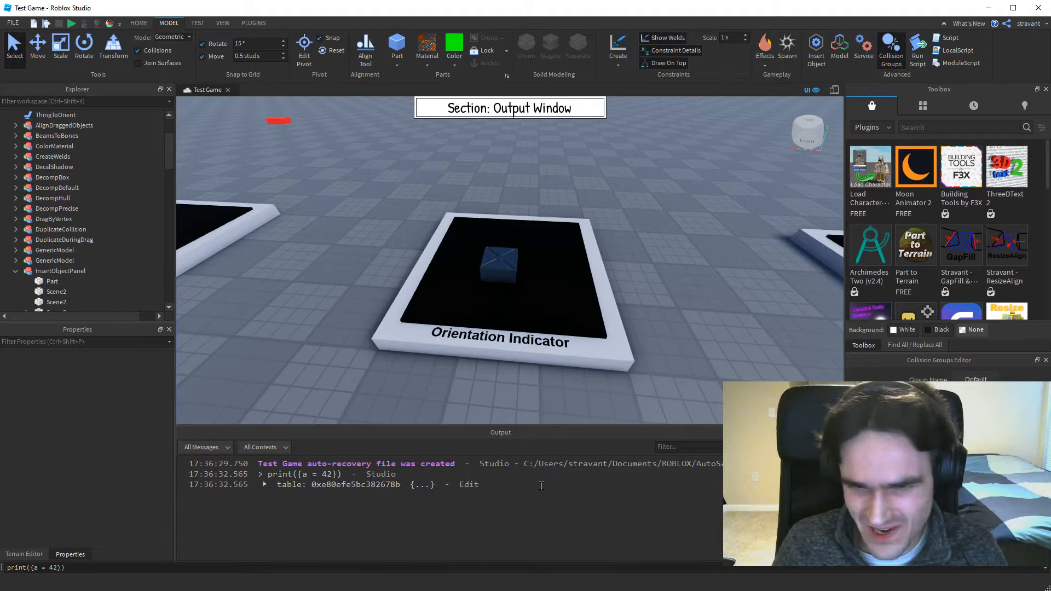
# Run the print({a = 42}) command once more and highlight the new table line in the output.
pyautogui.click(84, 567)
pyautogui.press('Return')
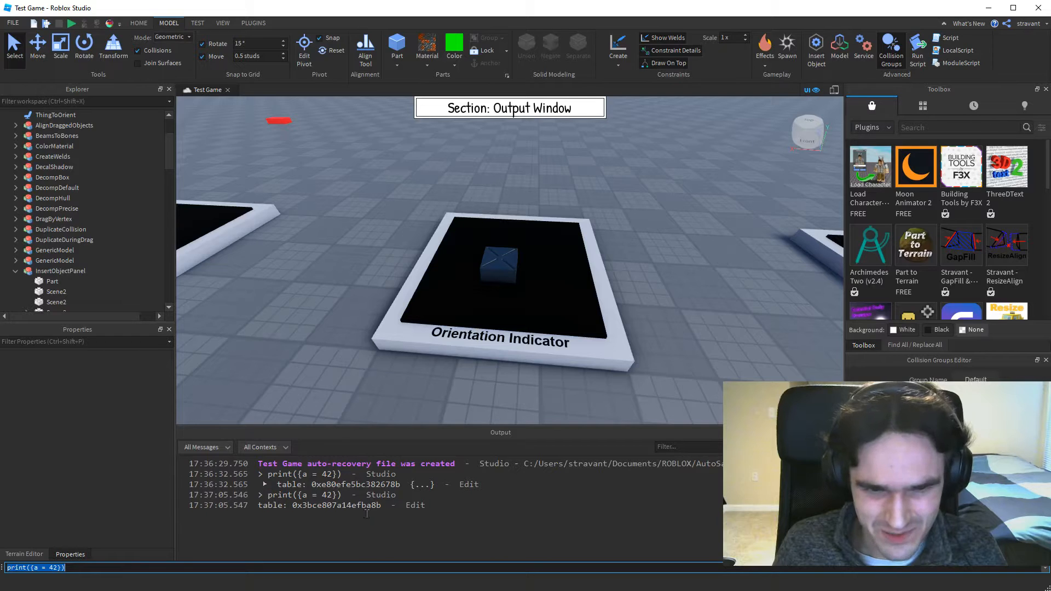
pyautogui.moveTo(390, 509); pyautogui.dragTo(247, 505)
pyautogui.click(431, 499)
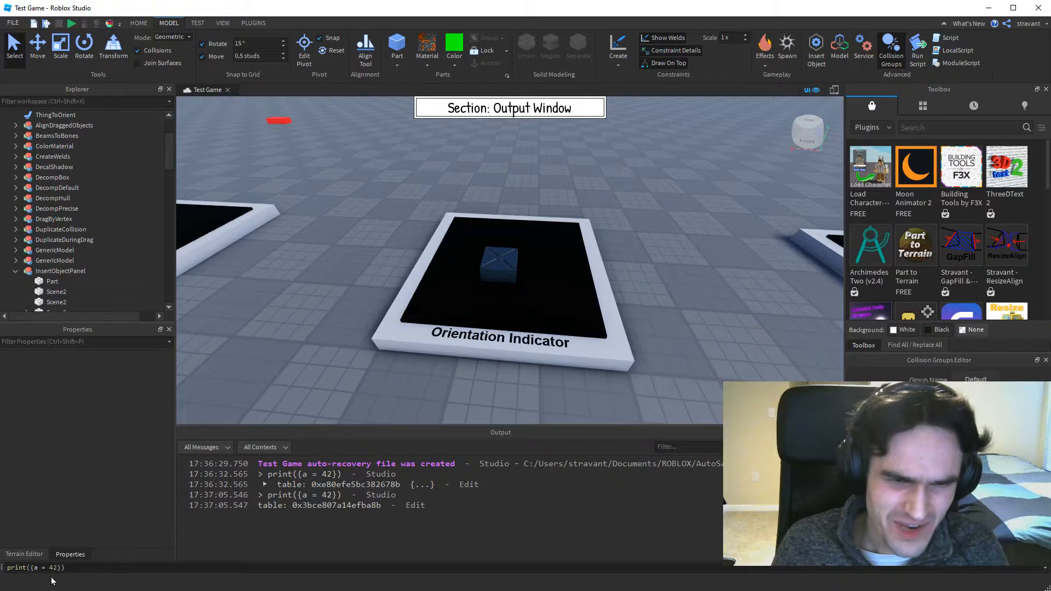
pyautogui.tripleClick(86, 565)
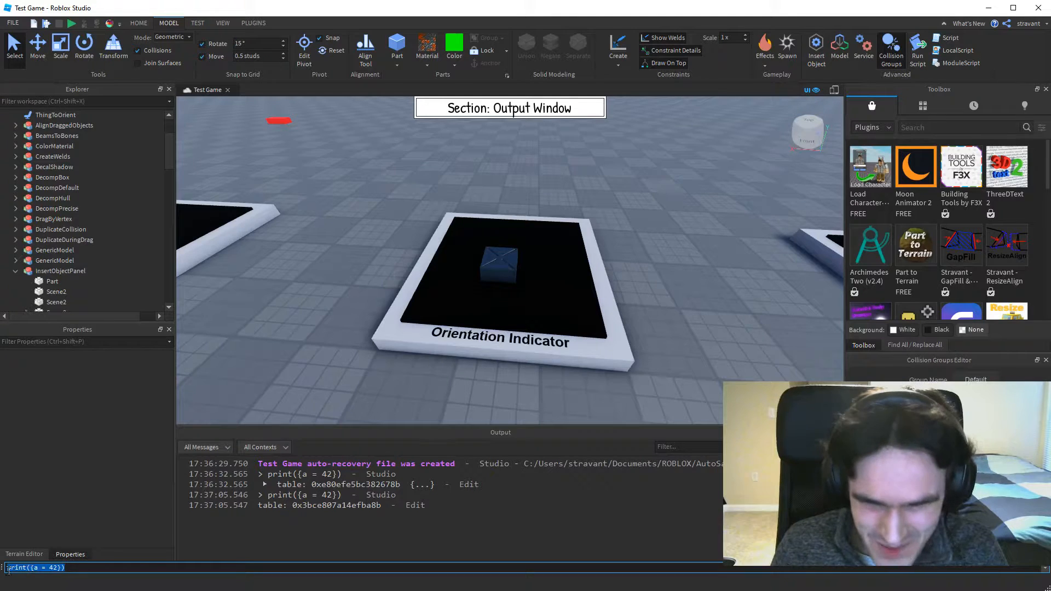
pyautogui.click(280, 485)
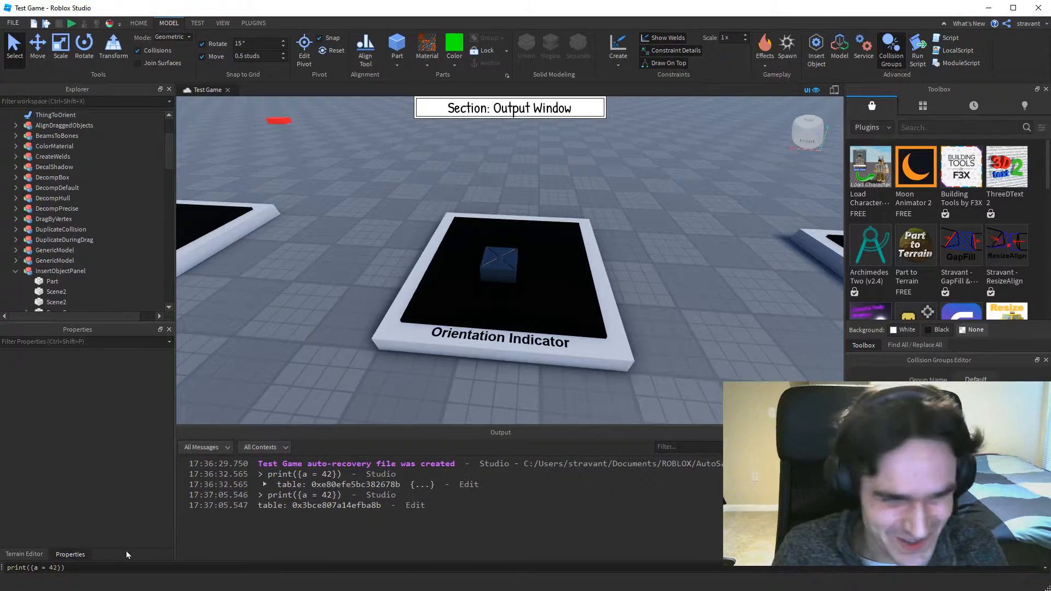
# Search the Studio settings for "output layout" and set Output Layout Mode to Horizontal.
pyautogui.click(13, 23)
pyautogui.click(122, 200)
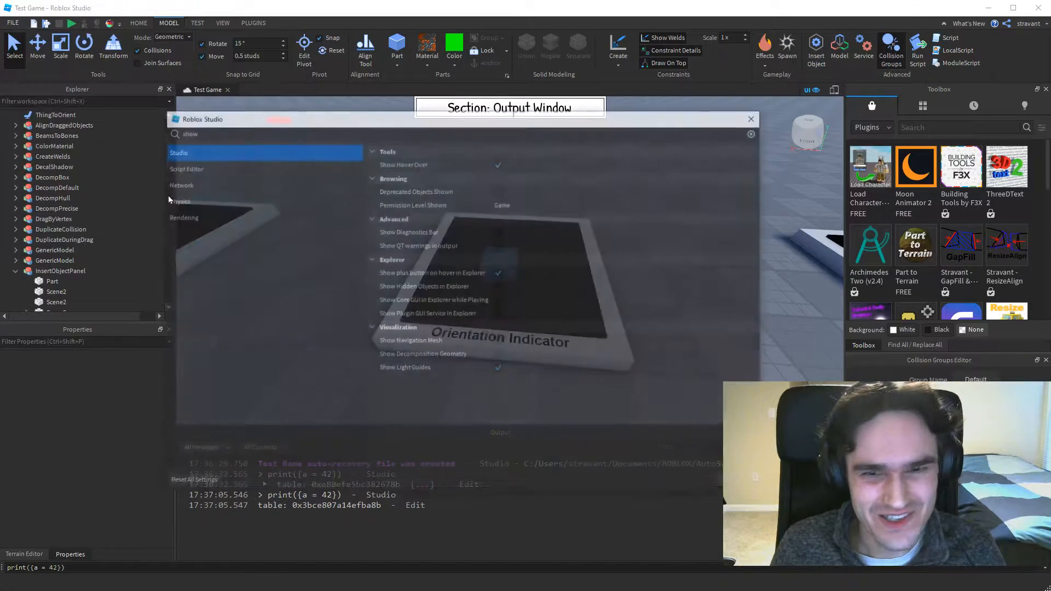
pyautogui.click(225, 132)
pyautogui.press('BackSpace')
pyautogui.press('BackSpace')
pyautogui.press('BackSpace')
pyautogui.press('BackSpace')
pyautogui.write('output layout')
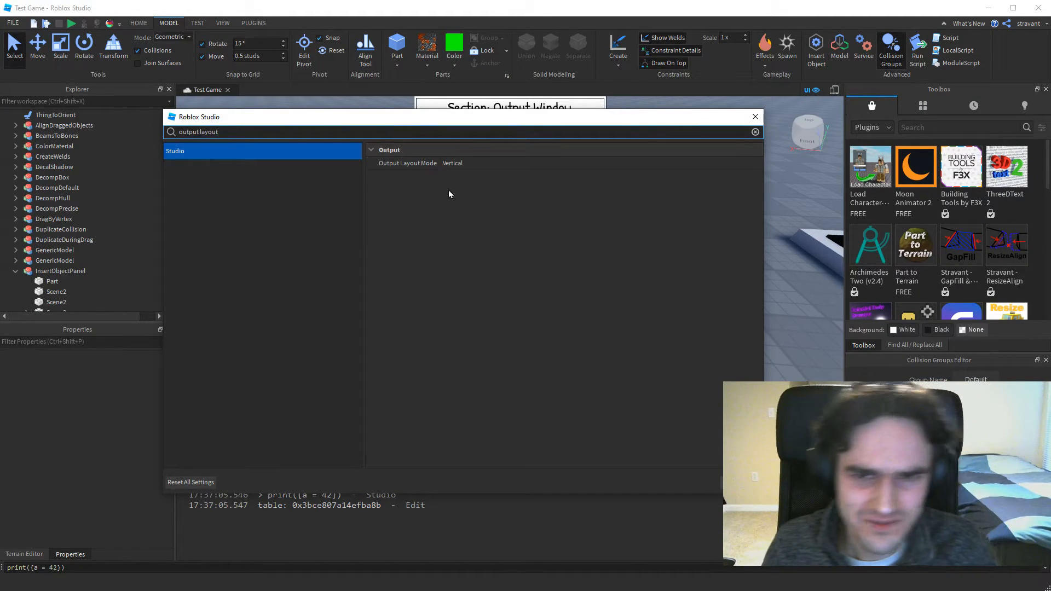
pyautogui.click(480, 162)
pyautogui.click(484, 174)
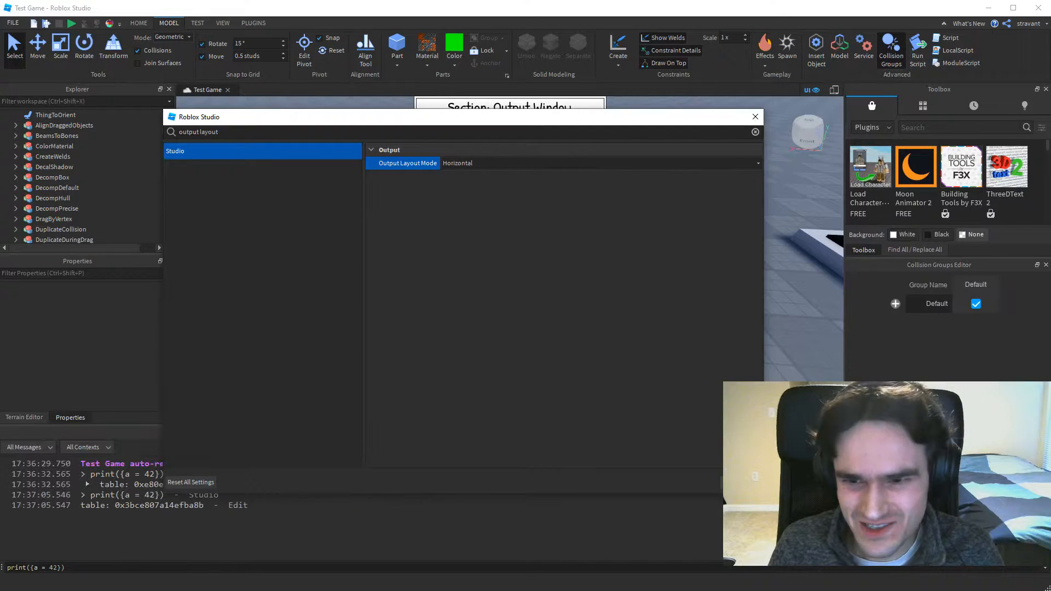
pyautogui.press('Escape')
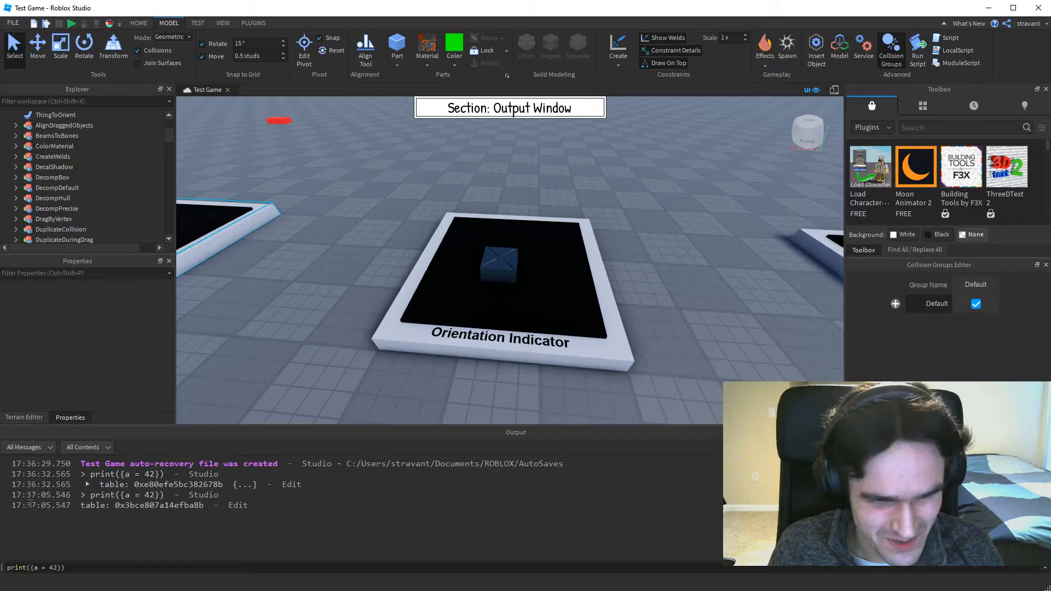
# Set the Output Layout Mode back to Vertical in the Studio settings.
pyautogui.moveTo(78, 568); pyautogui.dragTo(2, 568)
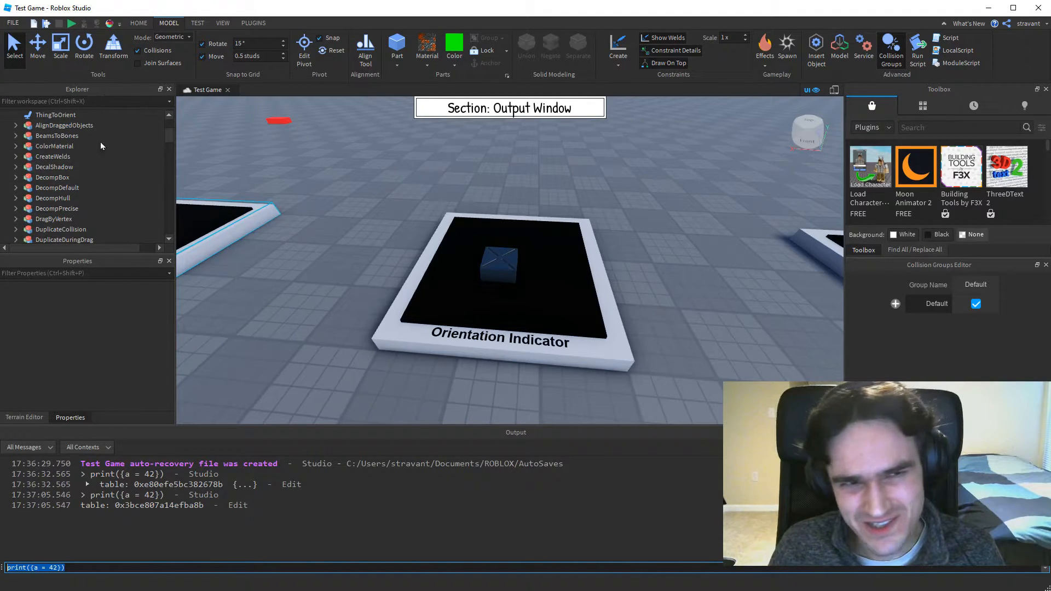
pyautogui.click(13, 23)
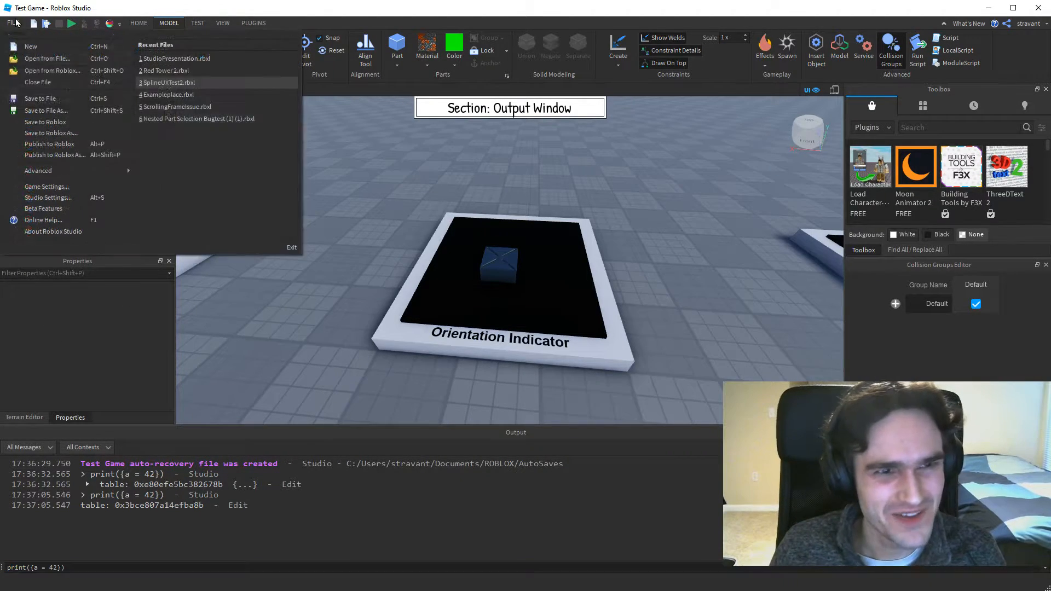
pyautogui.click(44, 195)
pyautogui.click(466, 163)
pyautogui.click(466, 182)
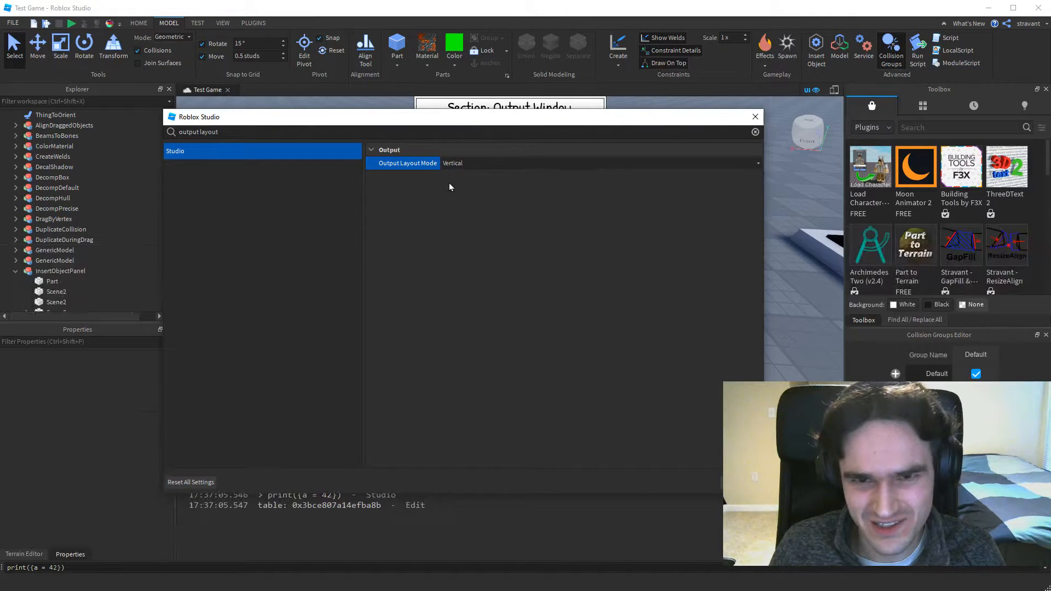
pyautogui.press('Escape')
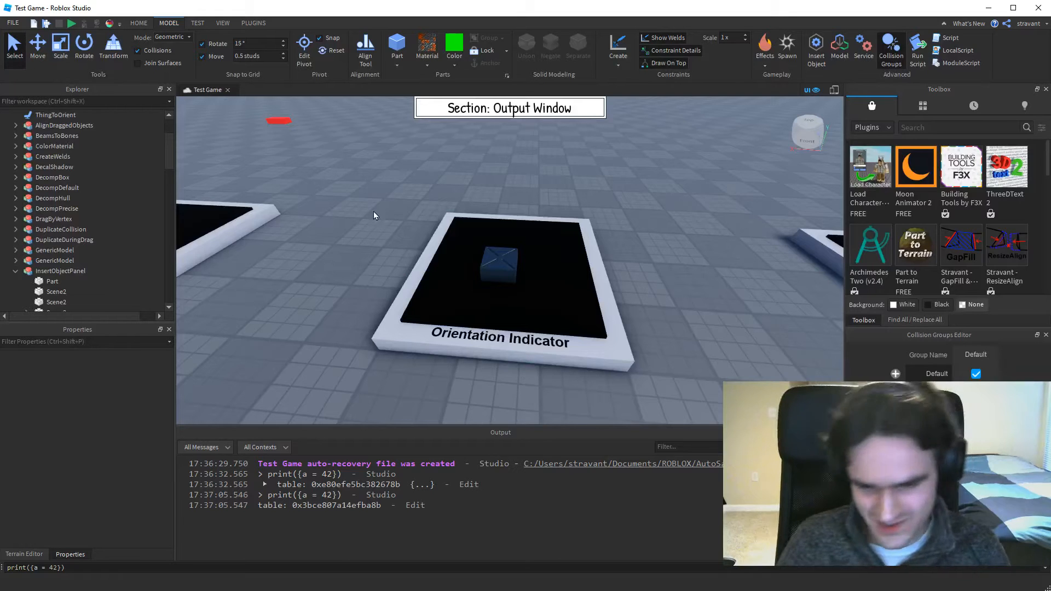
# Go to the "Click Twice to Select Decal" display and expand its Select Decal part in the object hierarchy.
pyautogui.click(567, 248)
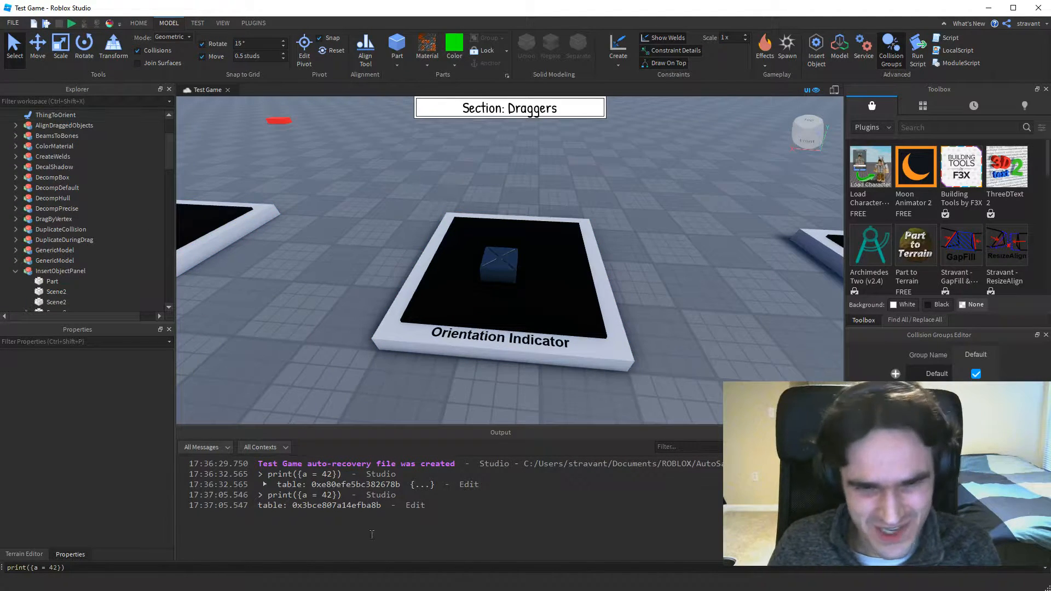
pyautogui.press('Right')
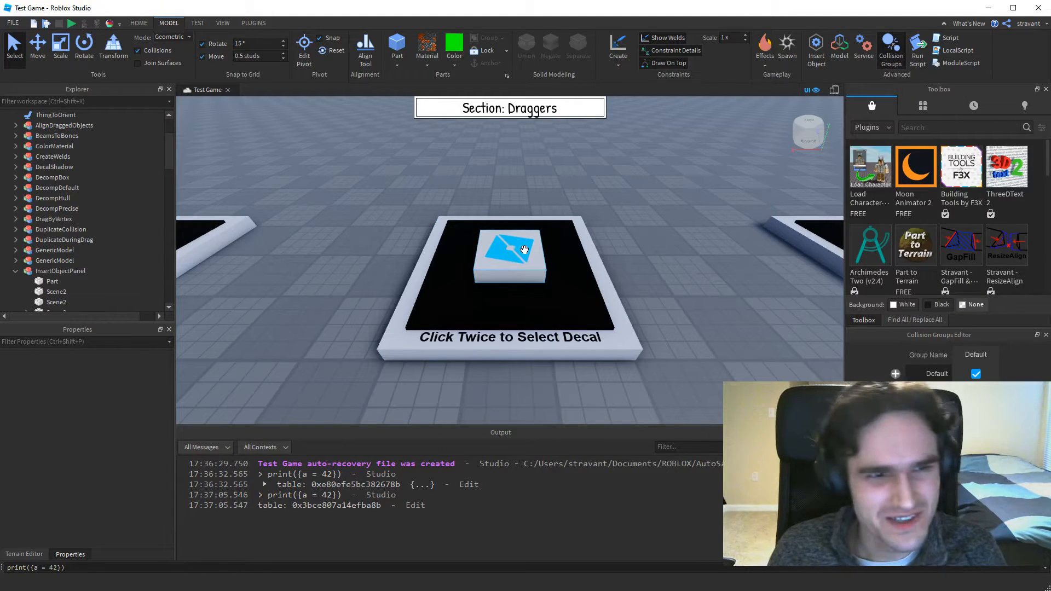
pyautogui.click(503, 273)
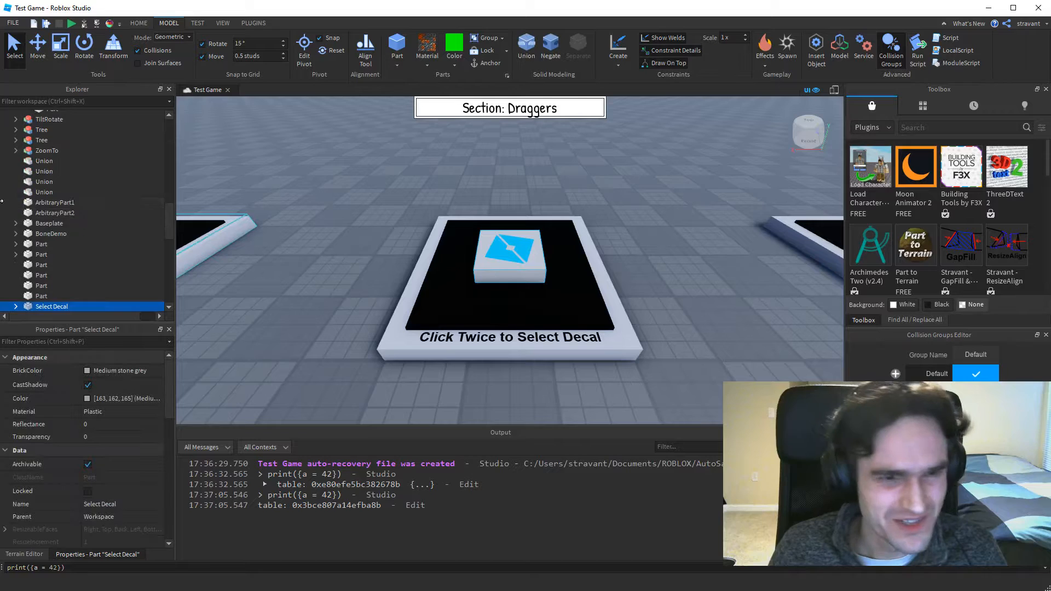
pyautogui.scroll(-3, 15, 219)
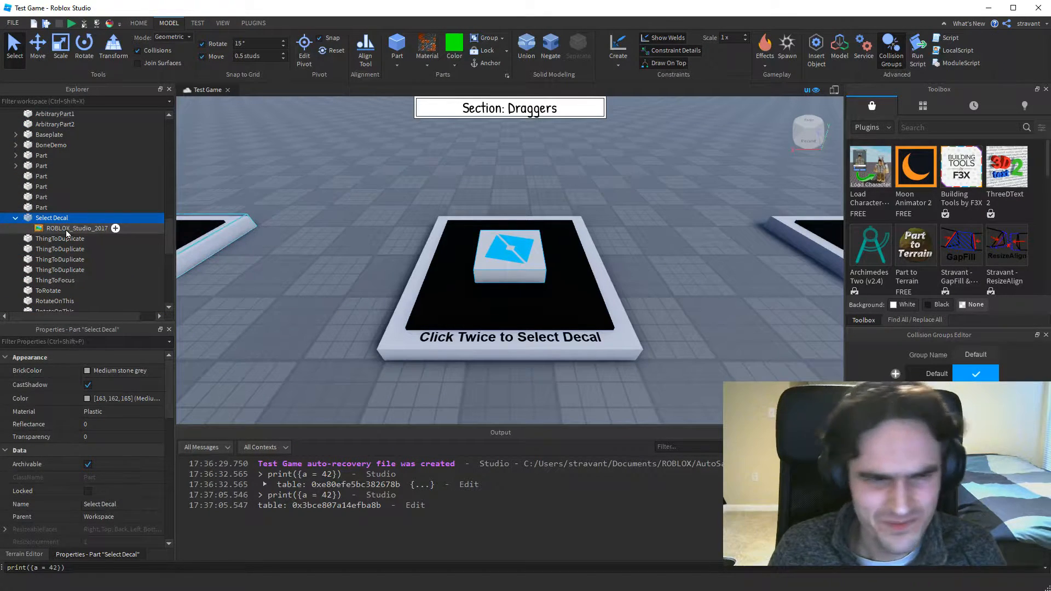
pyautogui.click(655, 236)
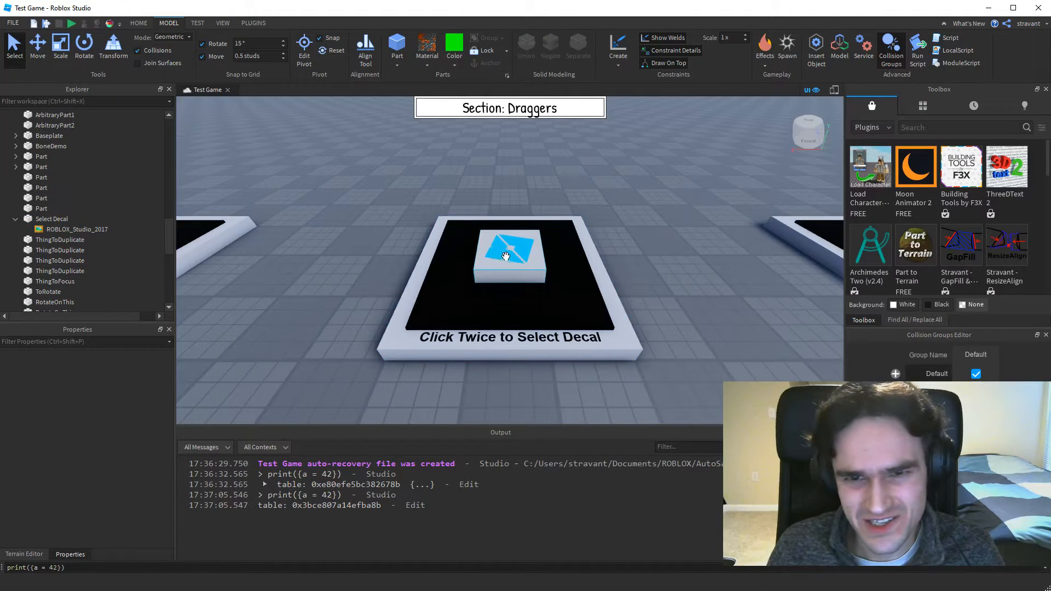
# Select the Select Decal part and its ROBLOX_Studio_2017 decal in the 3D view, deselect, and select the decal again.
pyautogui.click(510, 254)
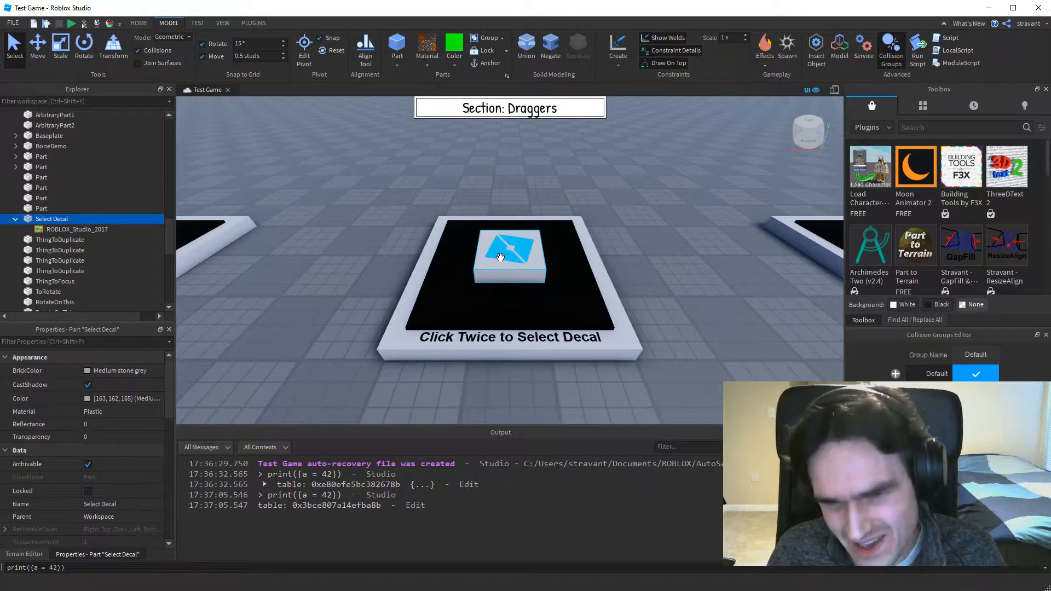
pyautogui.click(500, 256)
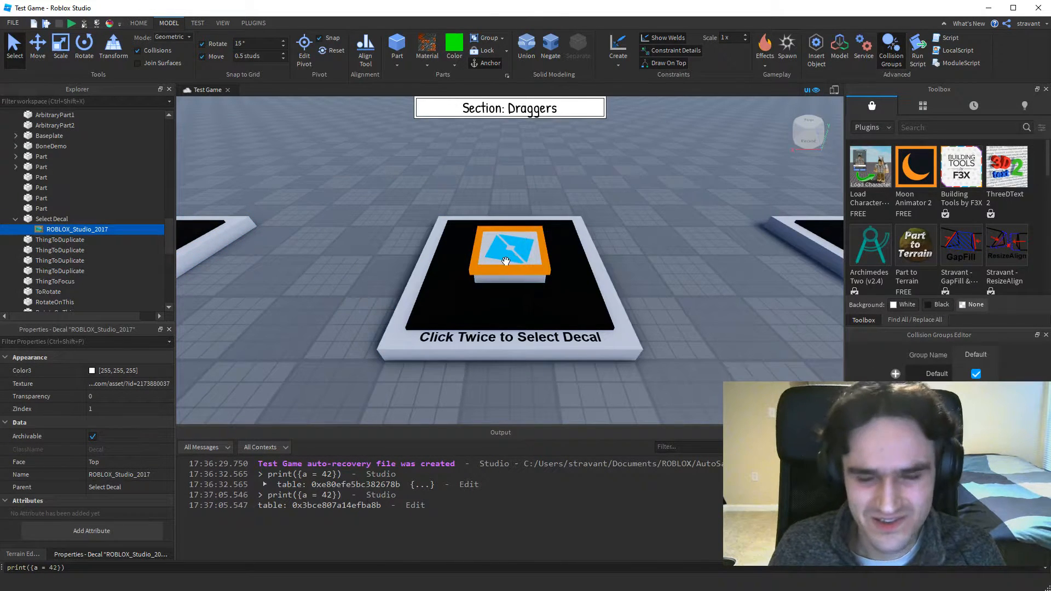
pyautogui.click(648, 277)
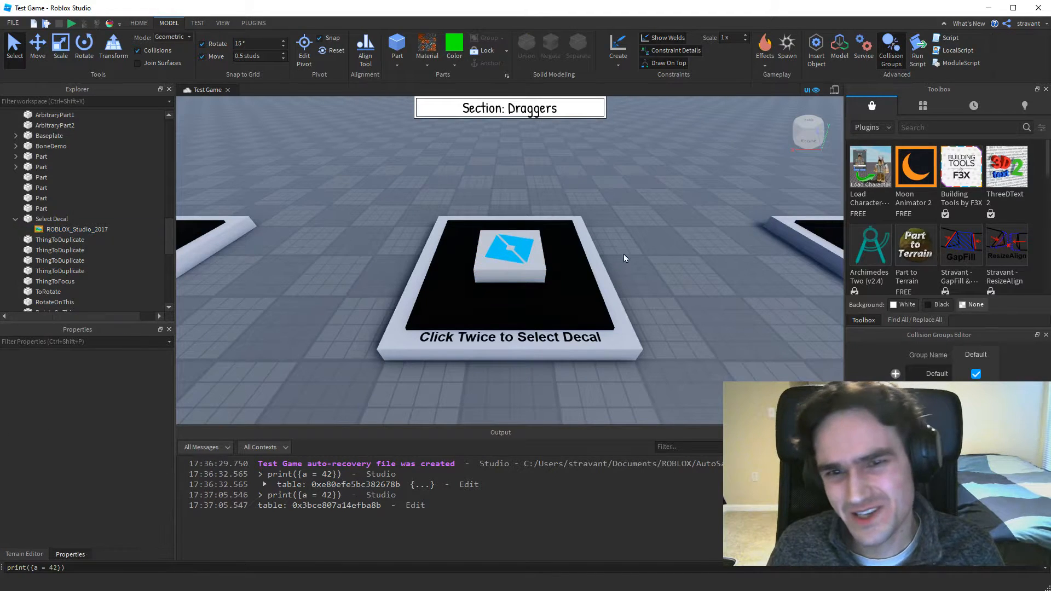
pyautogui.click(505, 256)
pyautogui.click(505, 256)
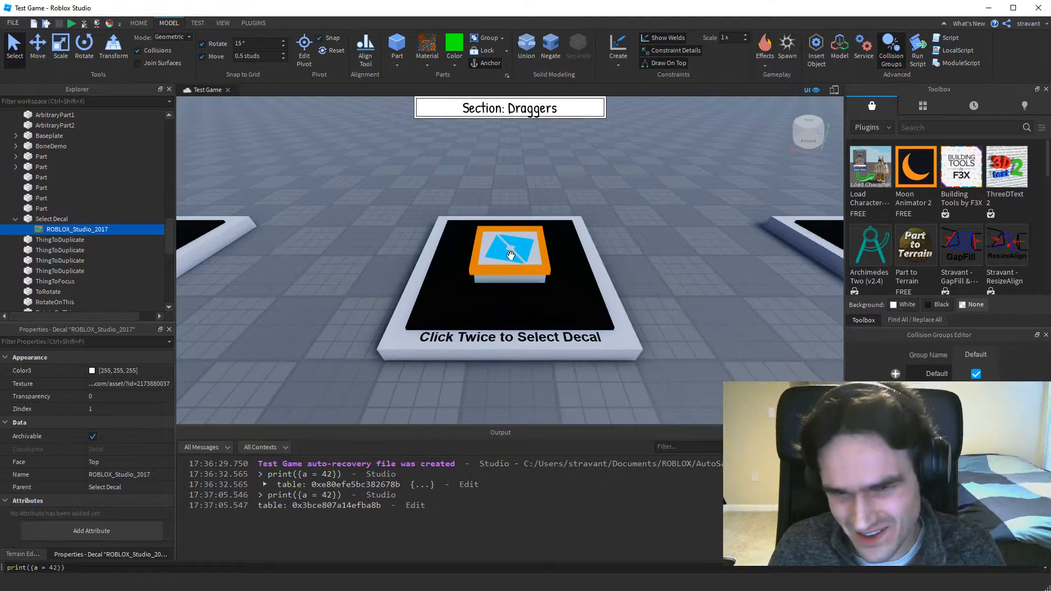
# Delete the ROBLOX_Studio_2017 decal, undo the deletion, and reselect the Select Decal part and its decal before clearing the selection.
pyautogui.press('Delete')
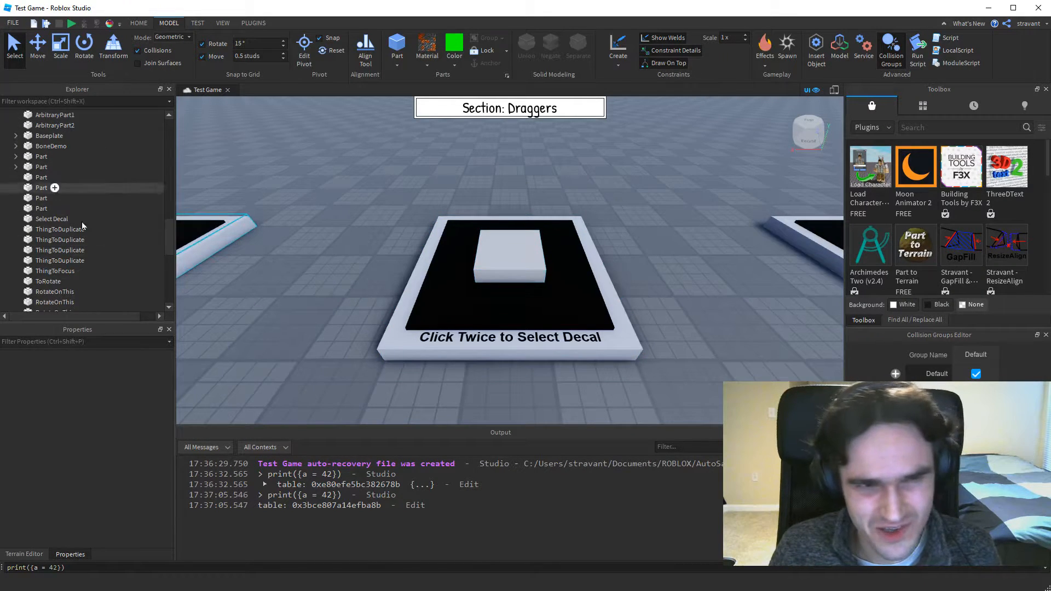
pyautogui.click(493, 254)
pyautogui.click(547, 271)
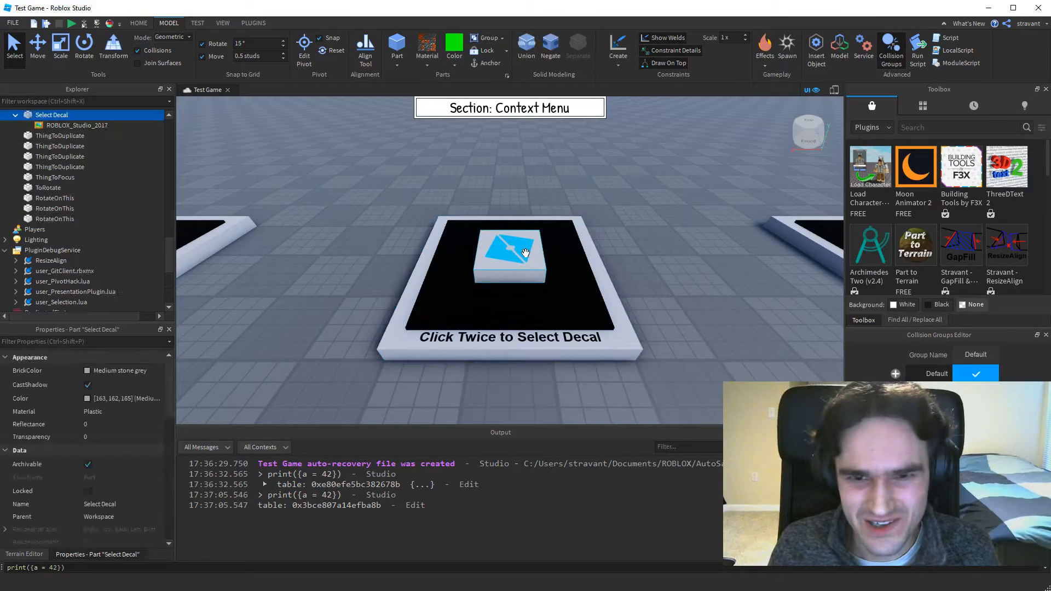
pyautogui.click(516, 236)
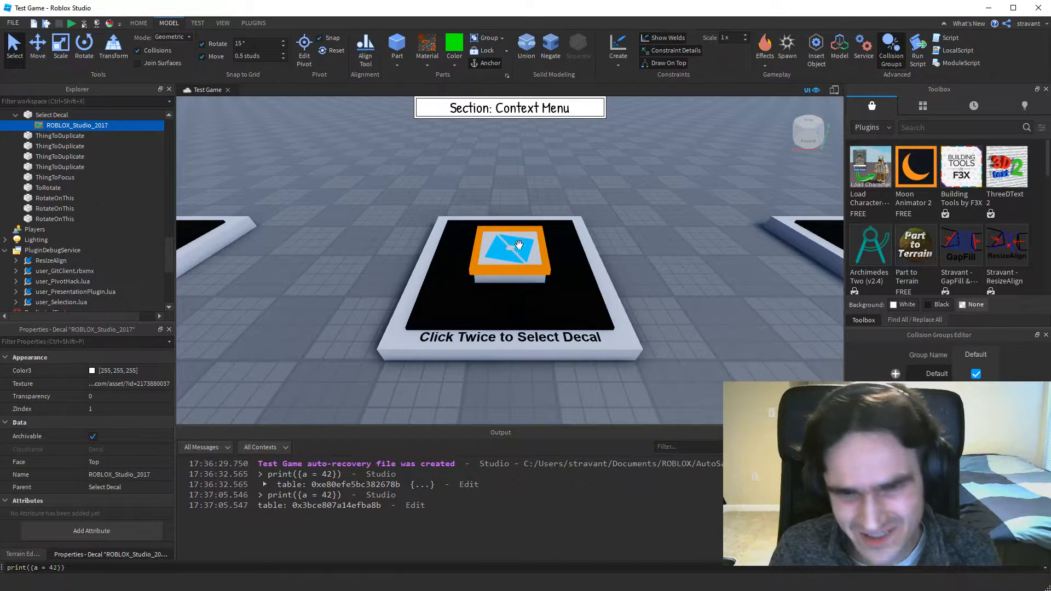
pyautogui.click(678, 278)
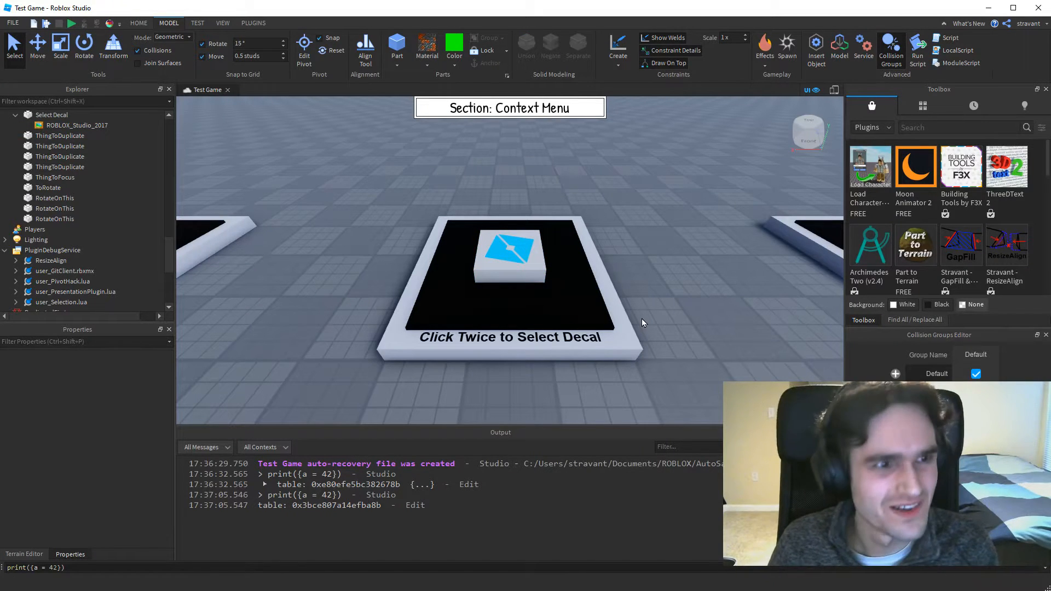
# Go to the "Drag Objects by Vertex To Align" display, nudge ArbitraryPart2 slightly, and compare the Size properties of ArbitraryPart2 and ArbitraryPart1.
pyautogui.press('d')
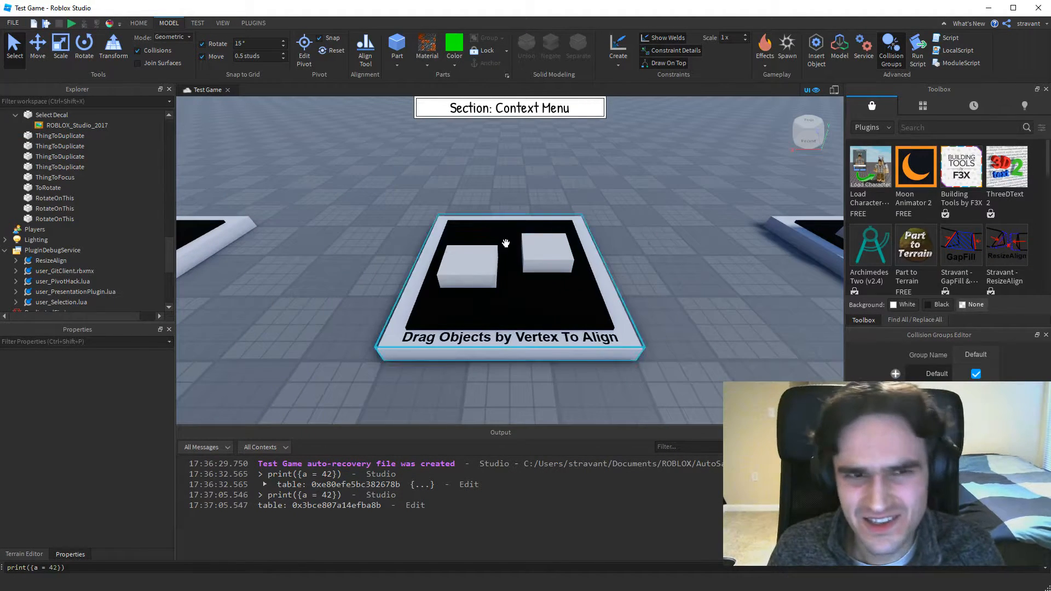
pyautogui.moveTo(549, 254); pyautogui.dragTo(541, 278)
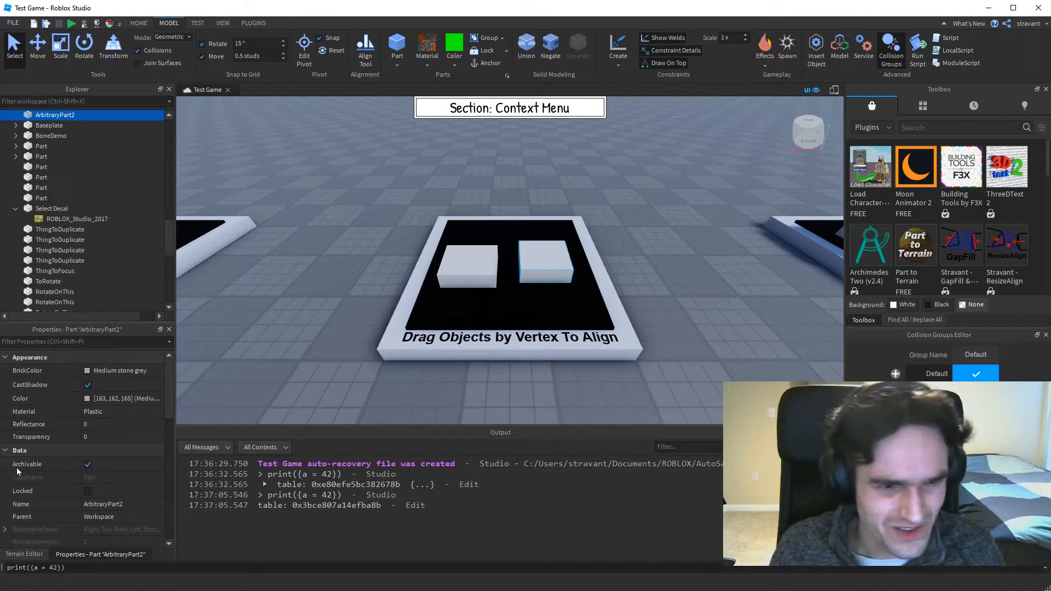
pyautogui.scroll(-4, 112, 406)
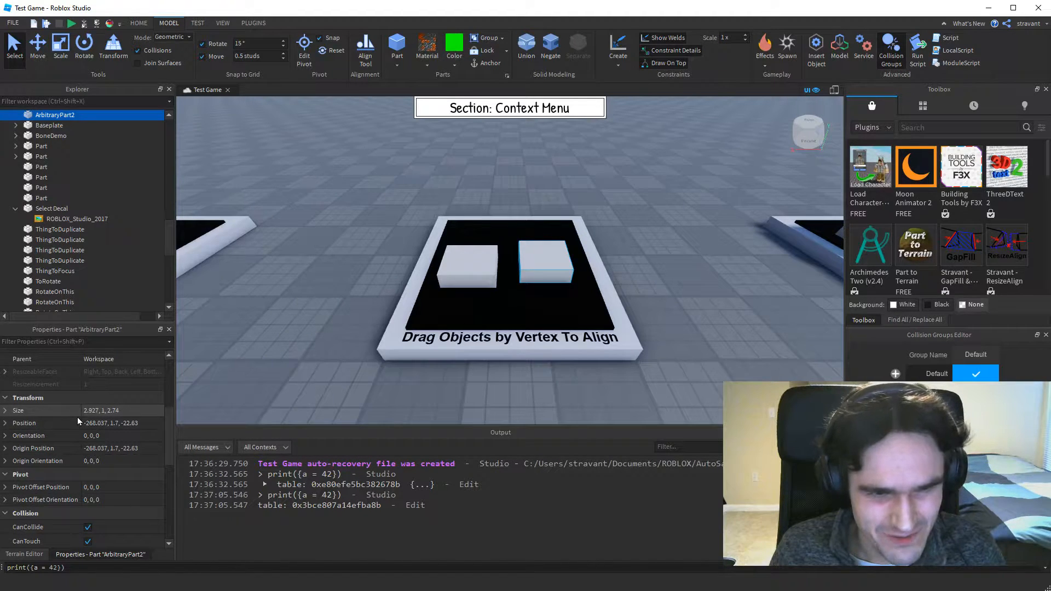
pyautogui.click(463, 270)
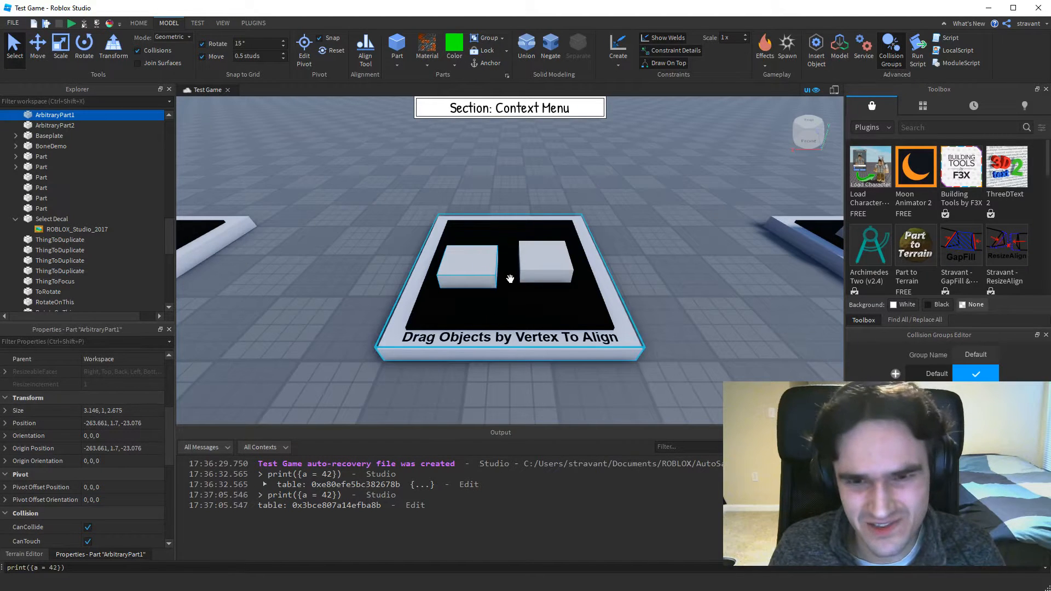
# Move ArbitraryPart2 freehand on top of ArbitraryPart1, to a position of about -263.551, 2.7, -23.043.
pyautogui.moveTo(635, 270); pyautogui.dragTo(635, 270, button='right')
pyautogui.scroll(3, 635, 270)
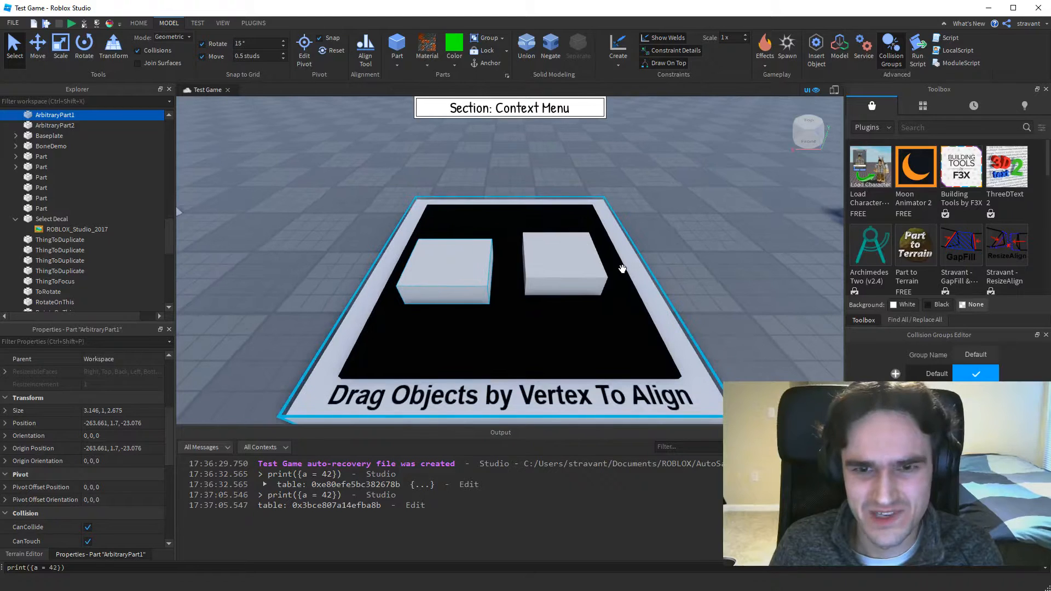
pyautogui.click(551, 294)
pyautogui.moveTo(551, 298); pyautogui.dragTo(399, 286)
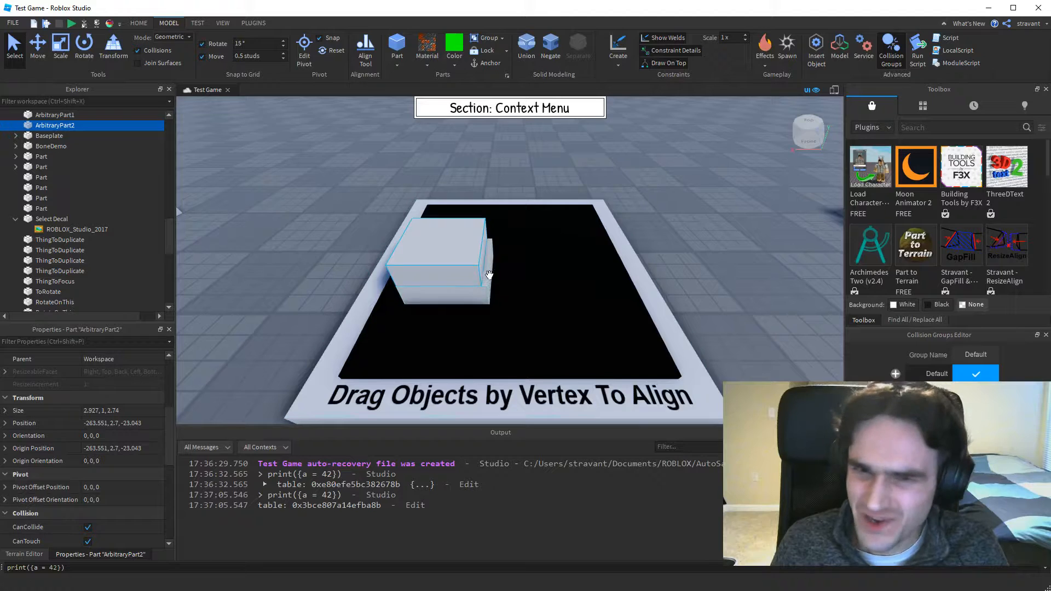
pyautogui.moveTo(470, 280); pyautogui.dragTo(402, 283)
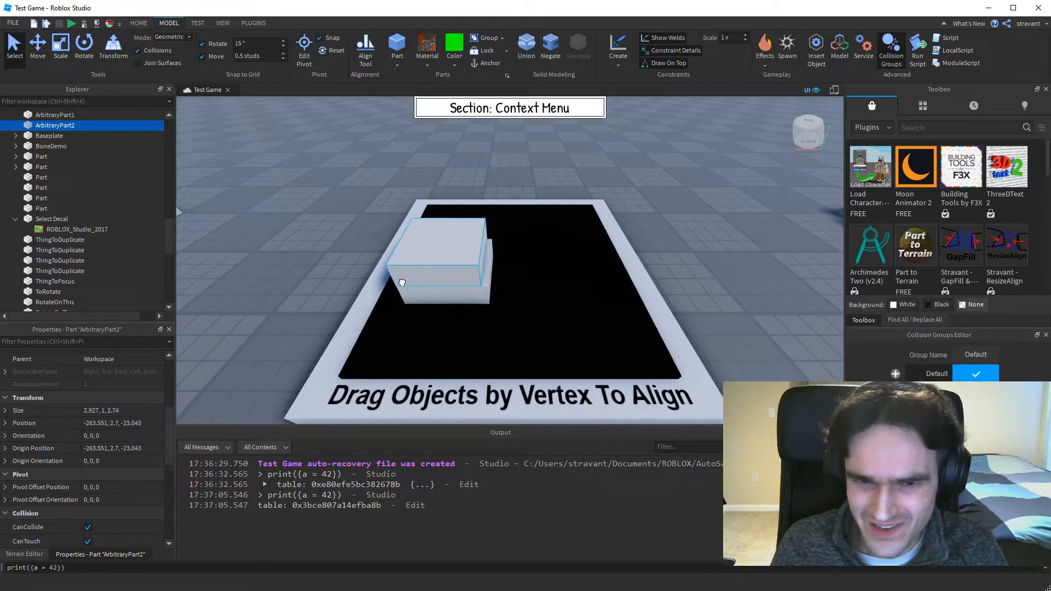
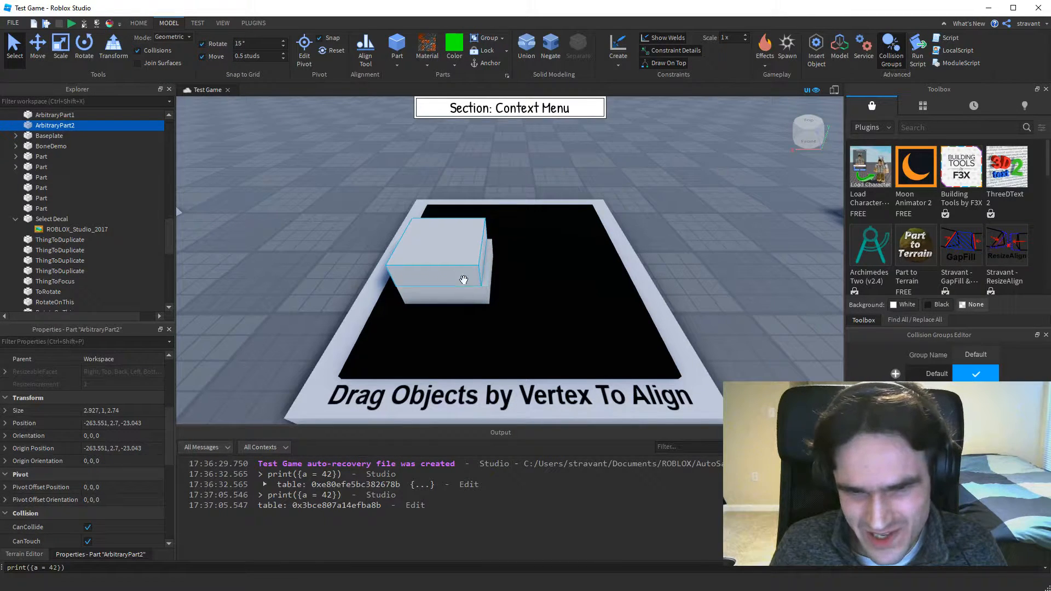
# Shift ArbitraryPart2 off ArbitraryPart1 onto the black board, then move it by its corner vertex to align with ArbitraryPart1.
pyautogui.moveTo(471, 280); pyautogui.dragTo(477, 282)
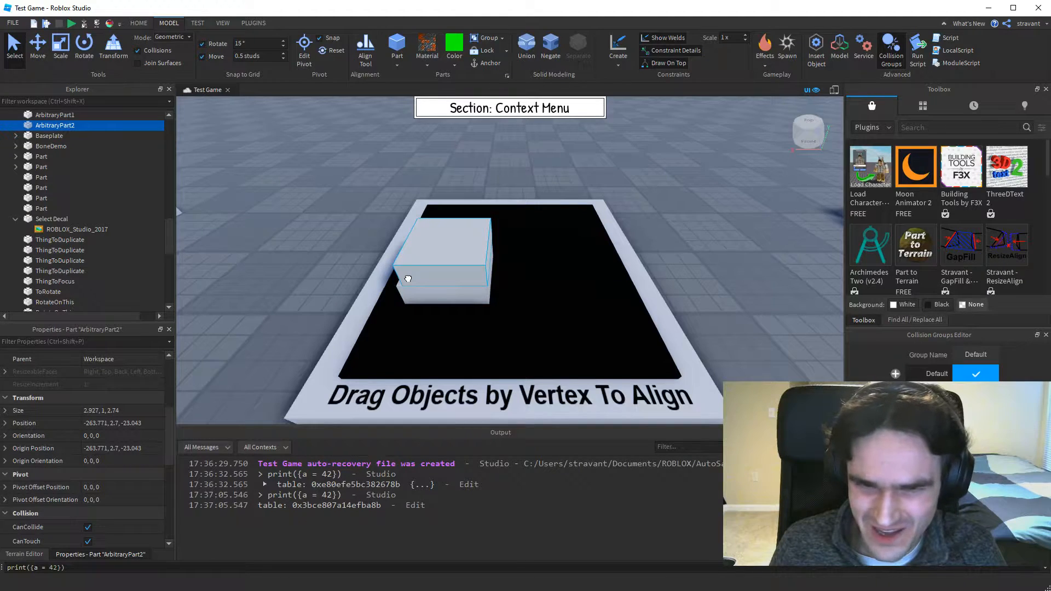
pyautogui.moveTo(407, 279); pyautogui.dragTo(590, 289)
pyautogui.click(672, 242)
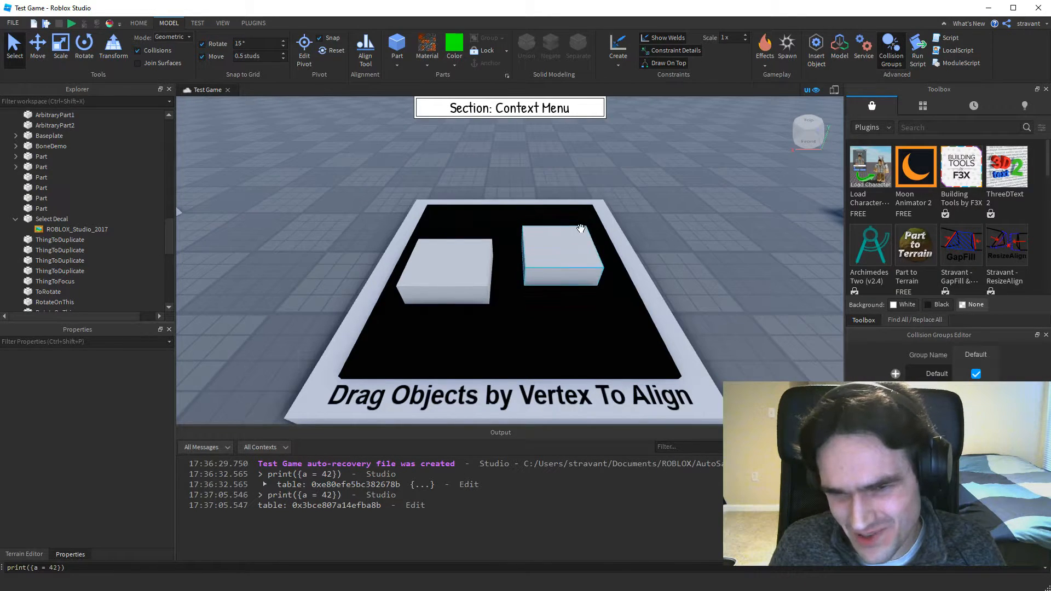
pyautogui.moveTo(591, 263); pyautogui.dragTo(481, 285)
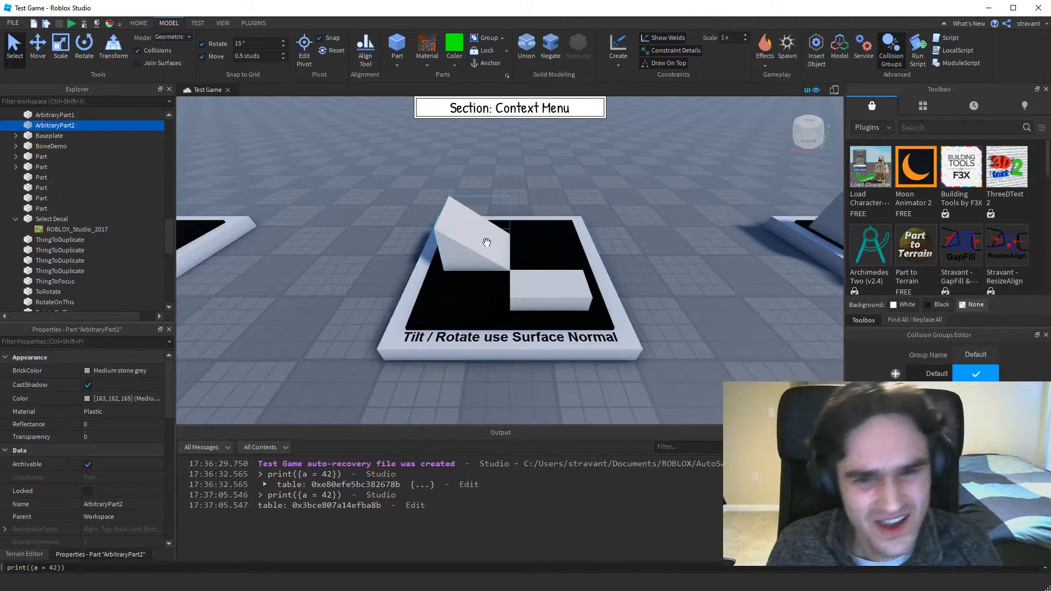
# Nudge the ToRotate part on the Tilt / Rotate display, repeatedly rotating and tilting it while it is being moved.
pyautogui.moveTo(527, 293)
pyautogui.mouseDown()
pyautogui.moveTo(483, 276)
pyautogui.moveTo(537, 282)
pyautogui.moveTo(509, 302)
pyautogui.moveTo(555, 298)
pyautogui.moveTo(528, 288)
pyautogui.moveTo(541, 313)
pyautogui.moveTo(533, 296)
pyautogui.mouseUp()
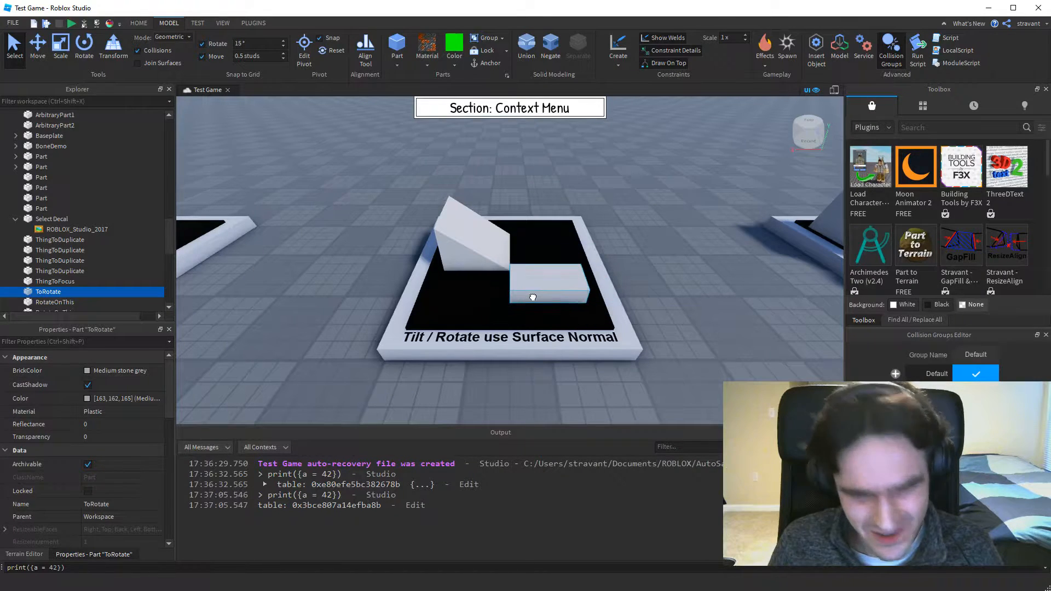
pyautogui.press('r')
pyautogui.press('r')
pyautogui.press('r')
pyautogui.press('r')
pyautogui.press('r')
pyautogui.press('r')
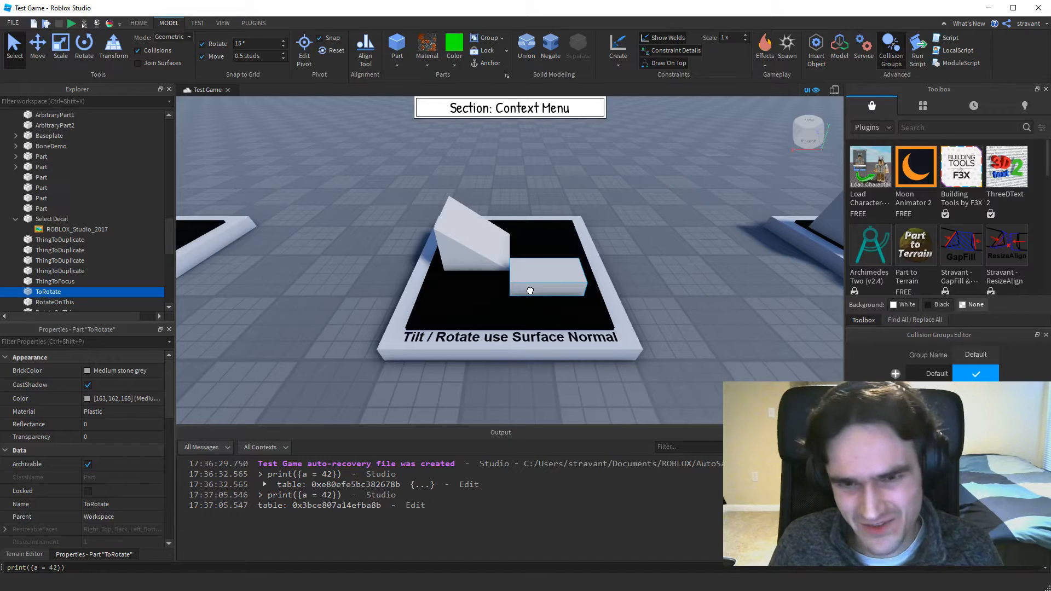
pyautogui.press('r')
pyautogui.press('r')
pyautogui.press('r')
pyautogui.press('r')
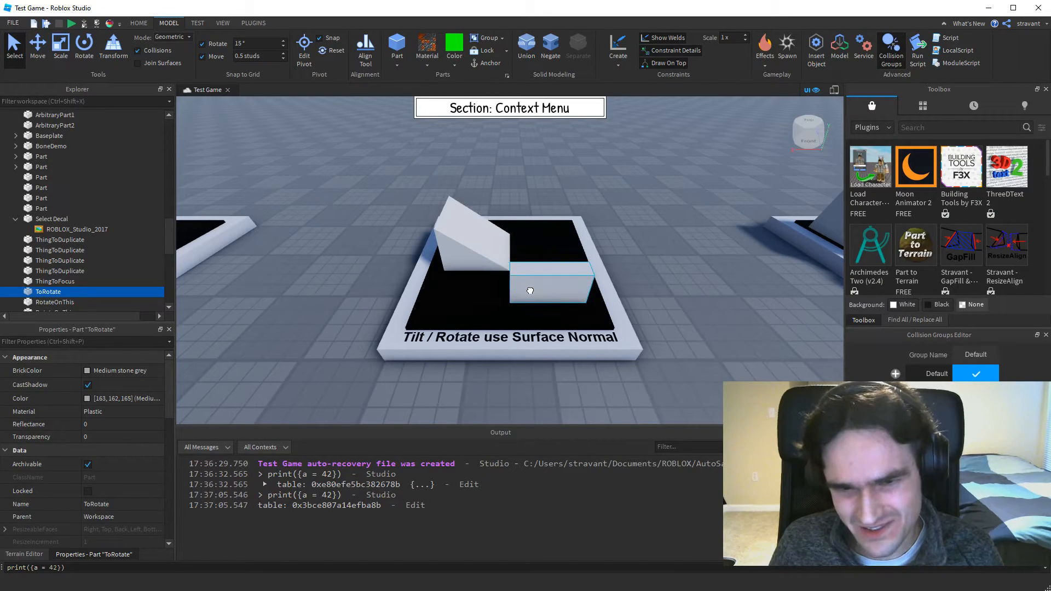
pyautogui.press('r')
pyautogui.press('r')
pyautogui.press('r')
pyautogui.press('r')
pyautogui.press('r')
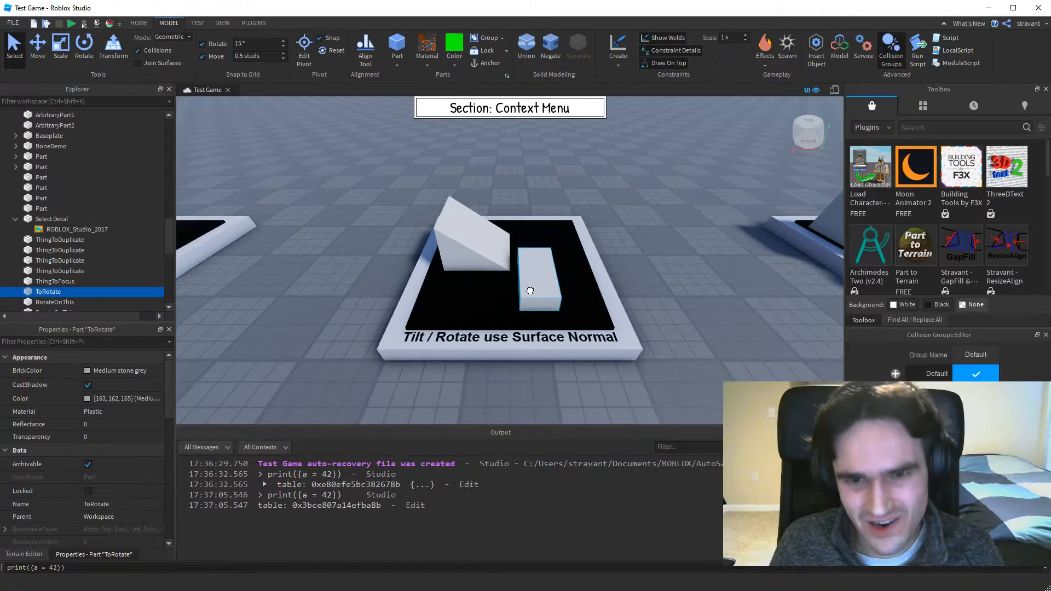
pyautogui.press('t')
pyautogui.press('t')
pyautogui.press('t')
pyautogui.press('t')
pyautogui.press('t')
pyautogui.press('t')
pyautogui.press('t')
pyautogui.moveTo(517, 293)
pyautogui.mouseDown()
pyautogui.moveTo(526, 297)
pyautogui.moveTo(524, 288)
pyautogui.mouseUp()
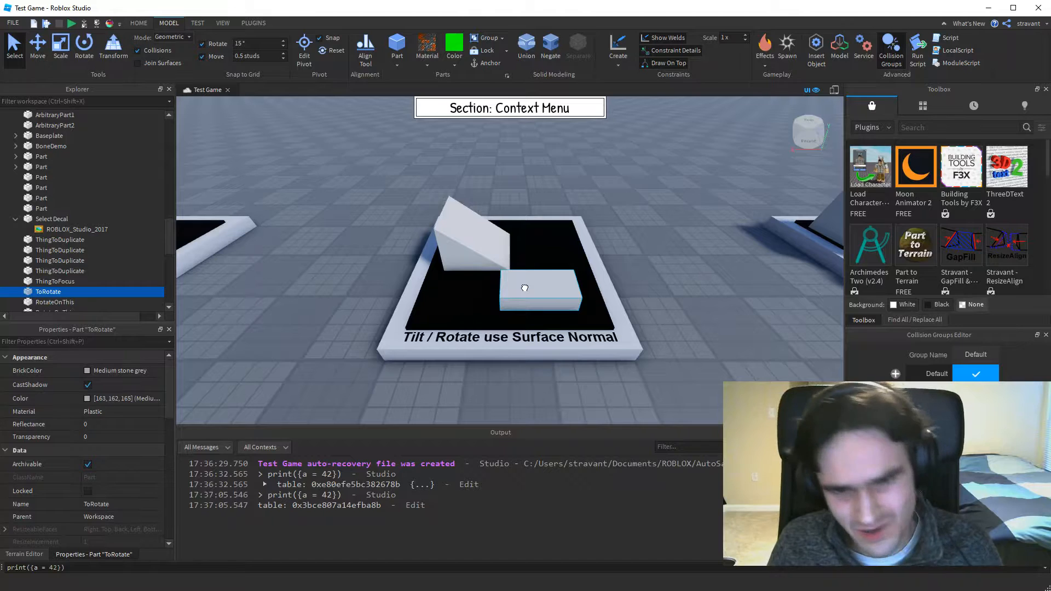
# Rotate the ToRotate part about the board's surface normal a few more times and shift it slightly toward the wedge side.
pyautogui.press('r')
pyautogui.press('r')
pyautogui.press('r')
pyautogui.press('r')
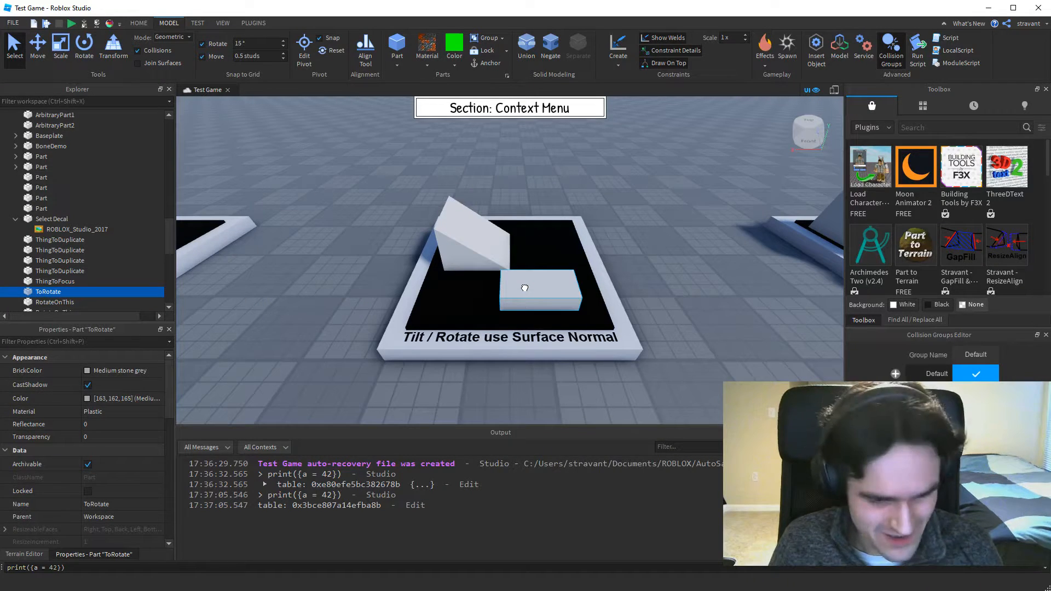
pyautogui.moveTo(525, 288); pyautogui.dragTo(503, 285)
# Turn on Align Dragged Objects, move ToRotate against the wedge, rotate it there several times, and return it to the open board.
pyautogui.rightClick(503, 285)
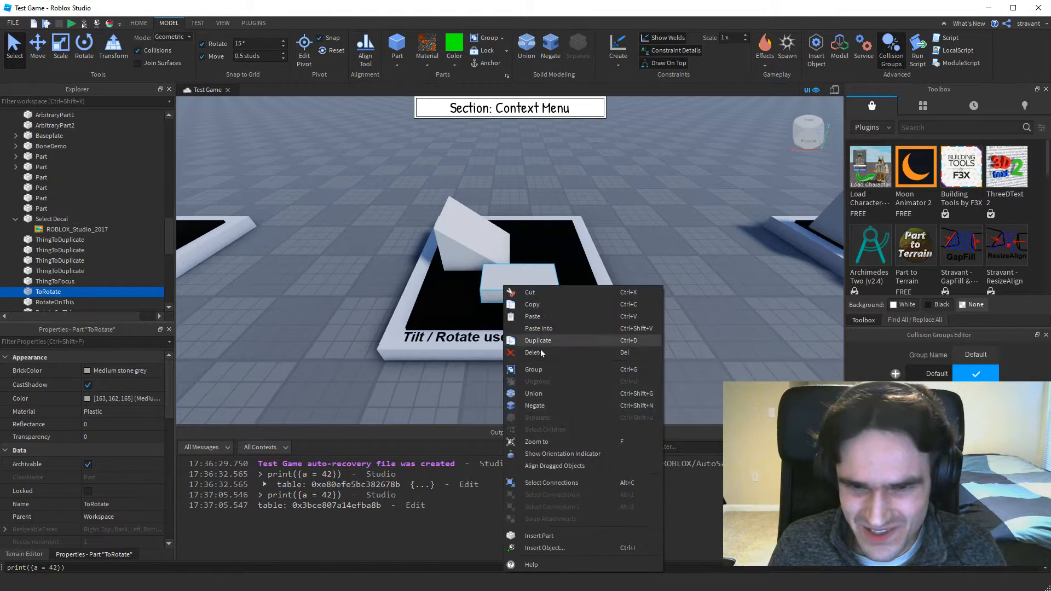
pyautogui.click(539, 465)
pyautogui.moveTo(515, 282); pyautogui.dragTo(450, 250)
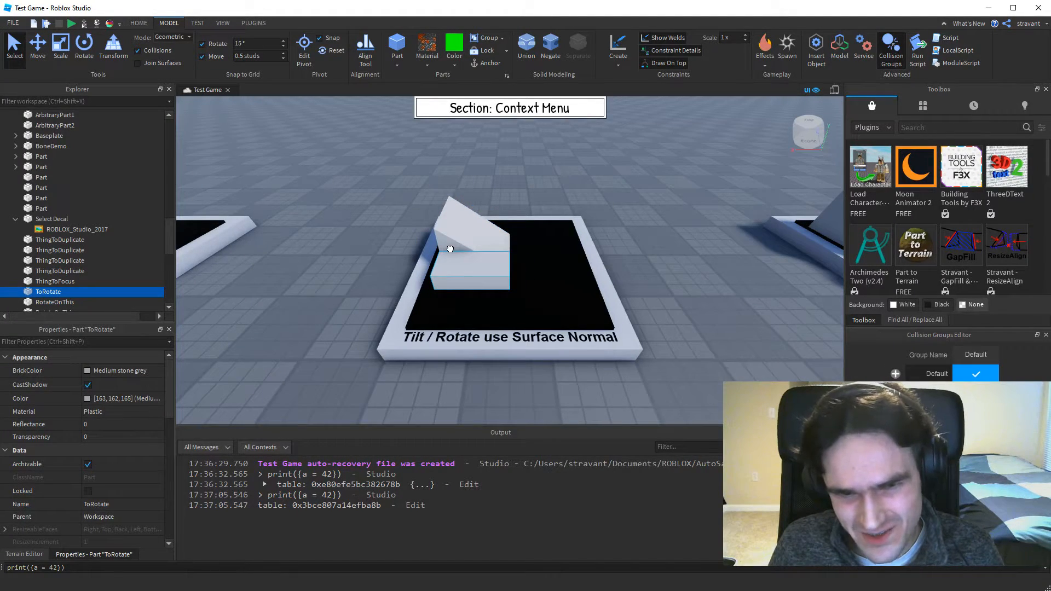
pyautogui.press('r')
pyautogui.press('r')
pyautogui.press('r')
pyautogui.press('r')
pyautogui.press('r')
pyautogui.press('r')
pyautogui.press('r')
pyautogui.press('r')
pyautogui.moveTo(449, 249); pyautogui.dragTo(496, 310)
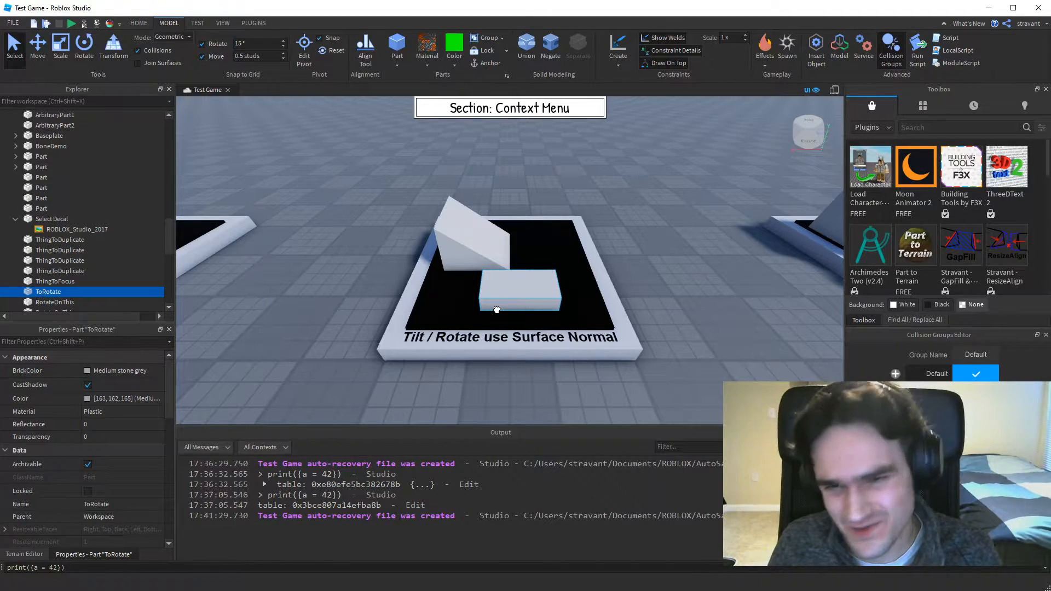
# Tilt the ToRotate part several times while moving it, and shift it slightly along the front of the board.
pyautogui.moveTo(497, 310)
pyautogui.mouseDown()
pyautogui.moveTo(507, 233)
pyautogui.moveTo(438, 241)
pyautogui.moveTo(463, 236)
pyautogui.moveTo(529, 309)
pyautogui.moveTo(490, 307)
pyautogui.moveTo(503, 310)
pyautogui.mouseUp()
pyautogui.press('t')
pyautogui.press('t')
pyautogui.press('t')
pyautogui.press('t')
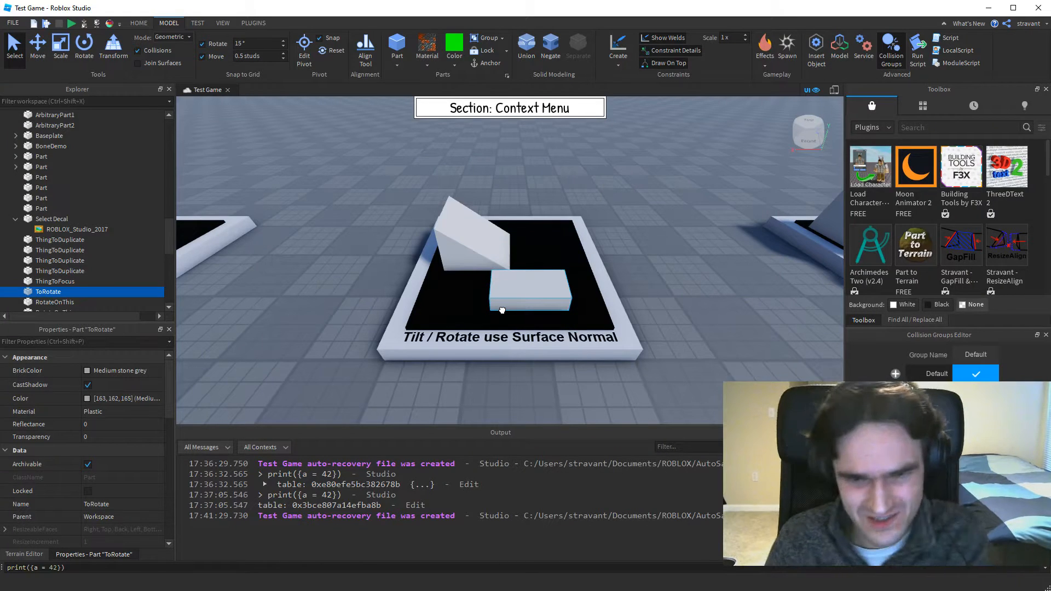
pyautogui.moveTo(503, 310); pyautogui.dragTo(483, 310)
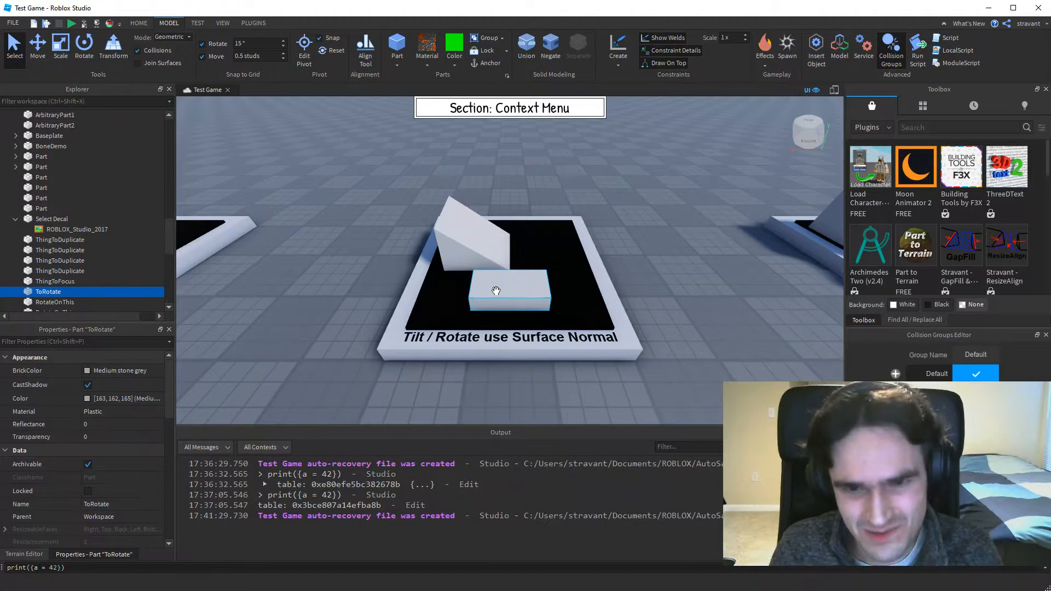
pyautogui.moveTo(489, 298)
pyautogui.mouseDown()
pyautogui.moveTo(541, 295)
pyautogui.moveTo(489, 297)
pyautogui.mouseUp()
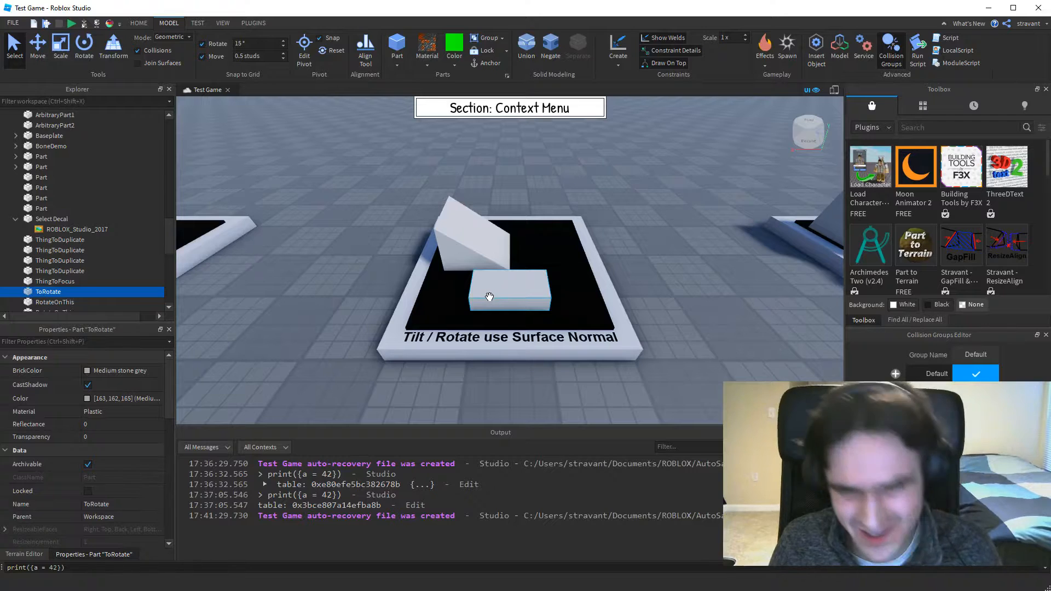
pyautogui.moveTo(492, 293)
pyautogui.mouseDown()
pyautogui.moveTo(485, 306)
pyautogui.moveTo(506, 301)
pyautogui.mouseUp()
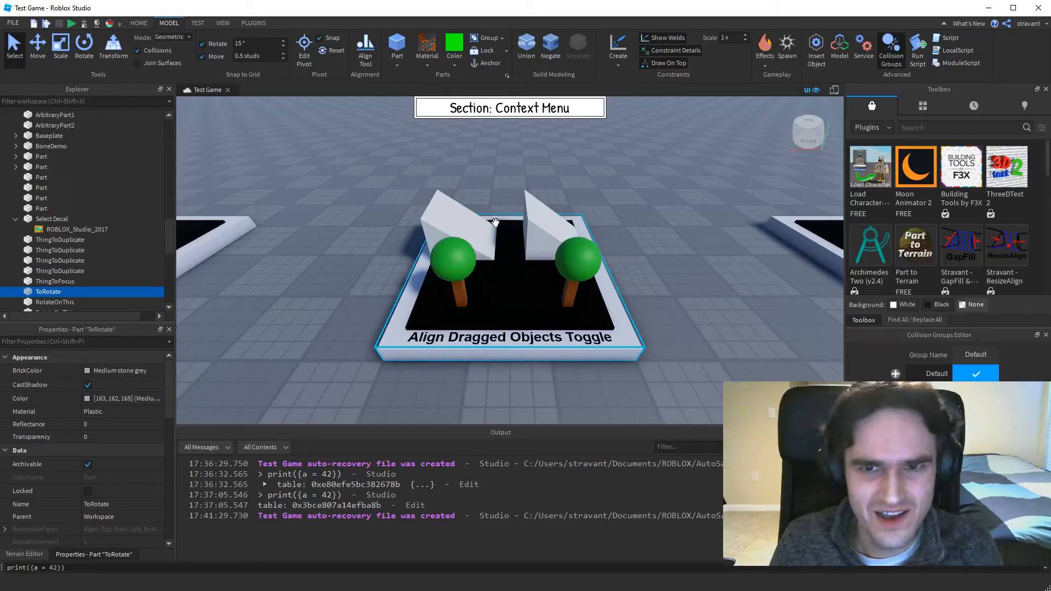
# Move the first Tree onto the first wedge's slope, tilted to the surface at about -320, 4.45, -20.25, and deselect it.
pyautogui.moveTo(458, 293); pyautogui.dragTo(481, 240)
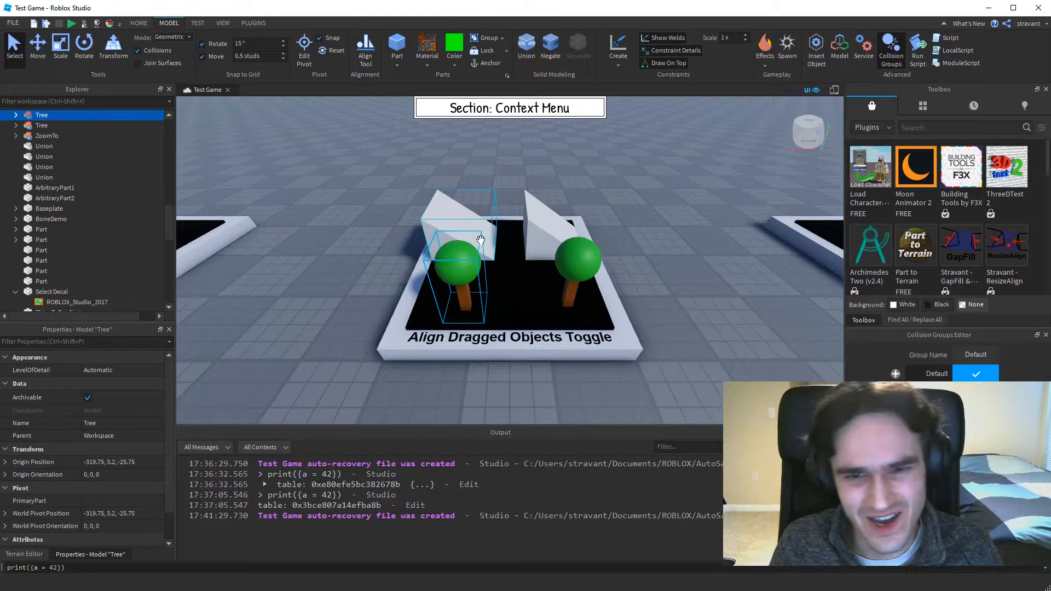
pyautogui.click(451, 212)
pyautogui.moveTo(464, 304); pyautogui.dragTo(455, 244)
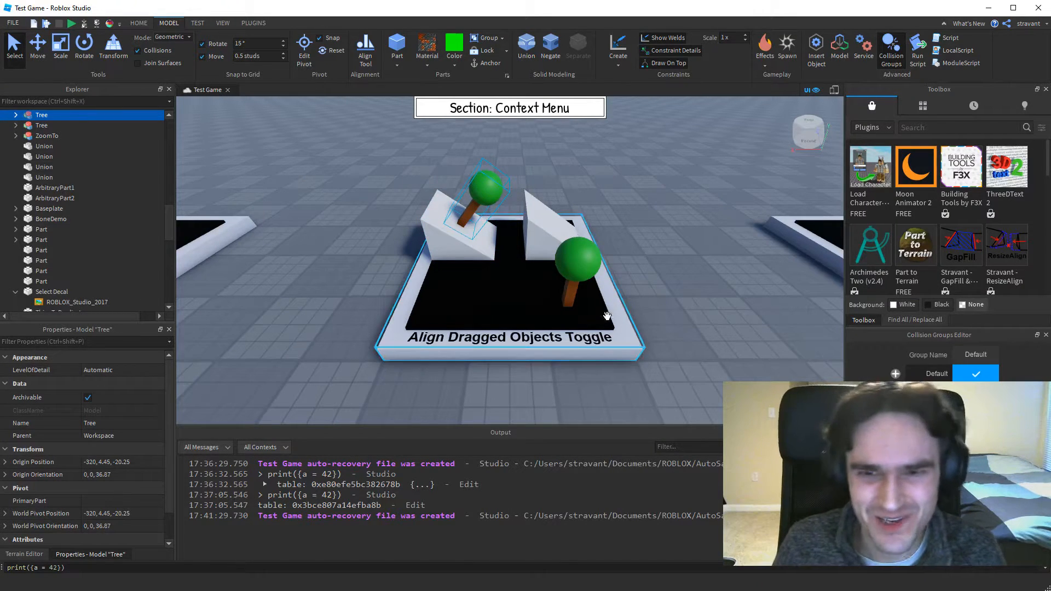
pyautogui.click(619, 253)
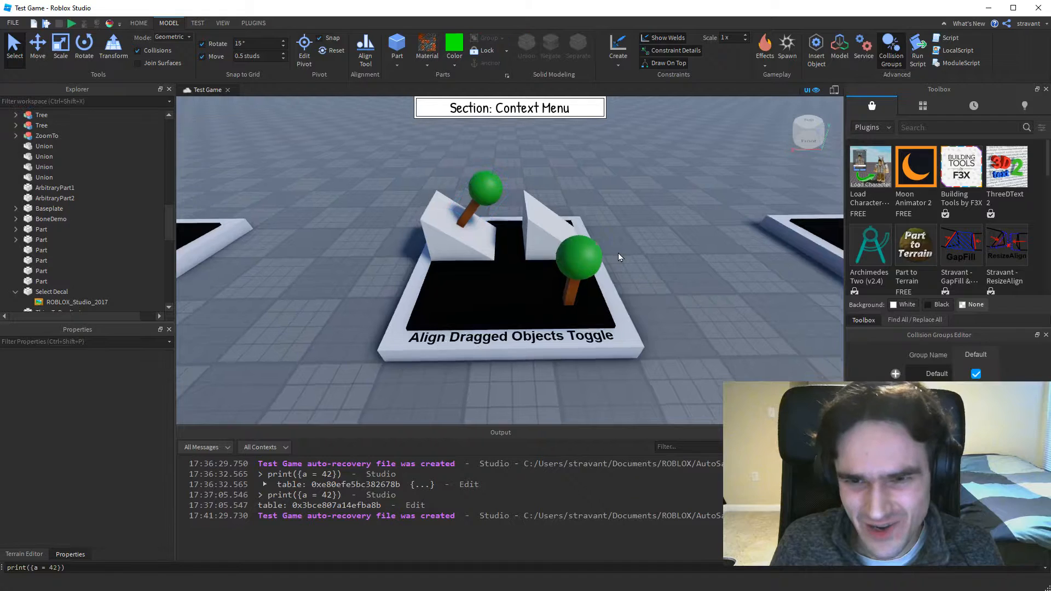
# Turn off Align Dragged Objects and move the second Tree upright onto the other wedge, at about -324.96, 5.48, -20.25.
pyautogui.rightClick(629, 239)
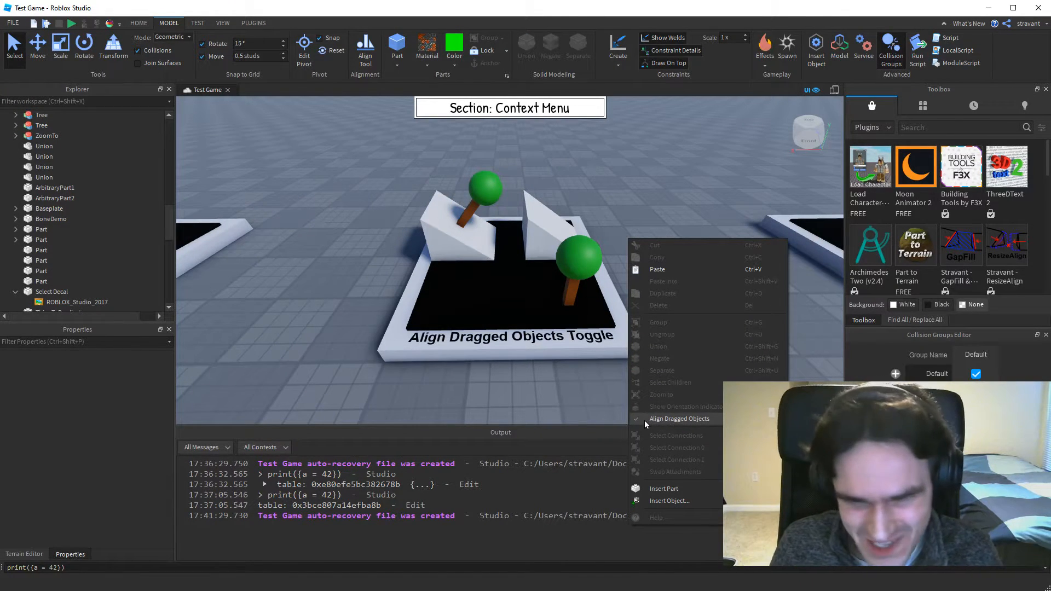
pyautogui.click(670, 425)
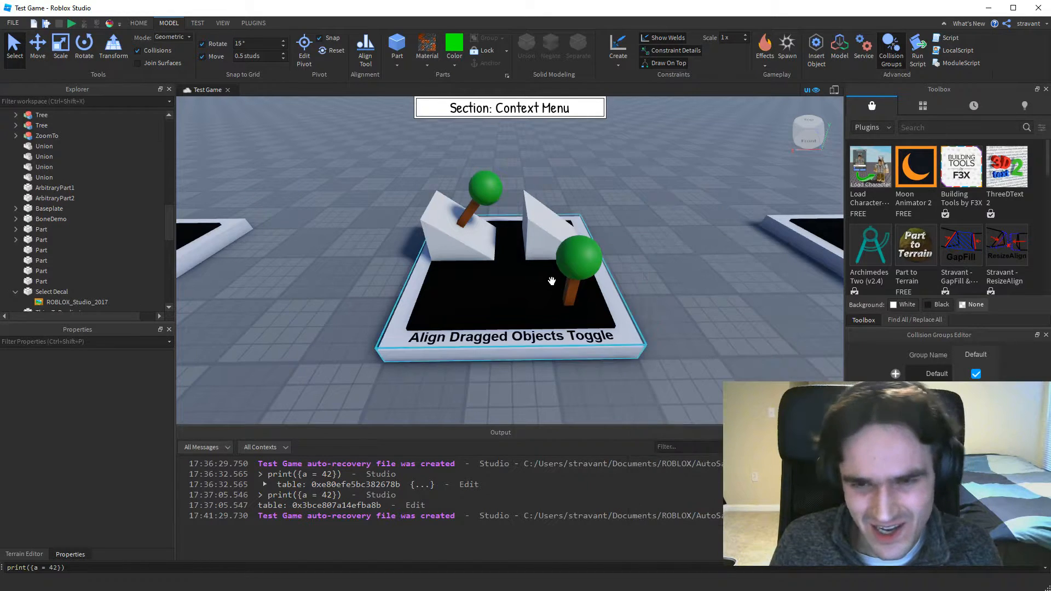
pyautogui.moveTo(570, 296); pyautogui.dragTo(540, 217)
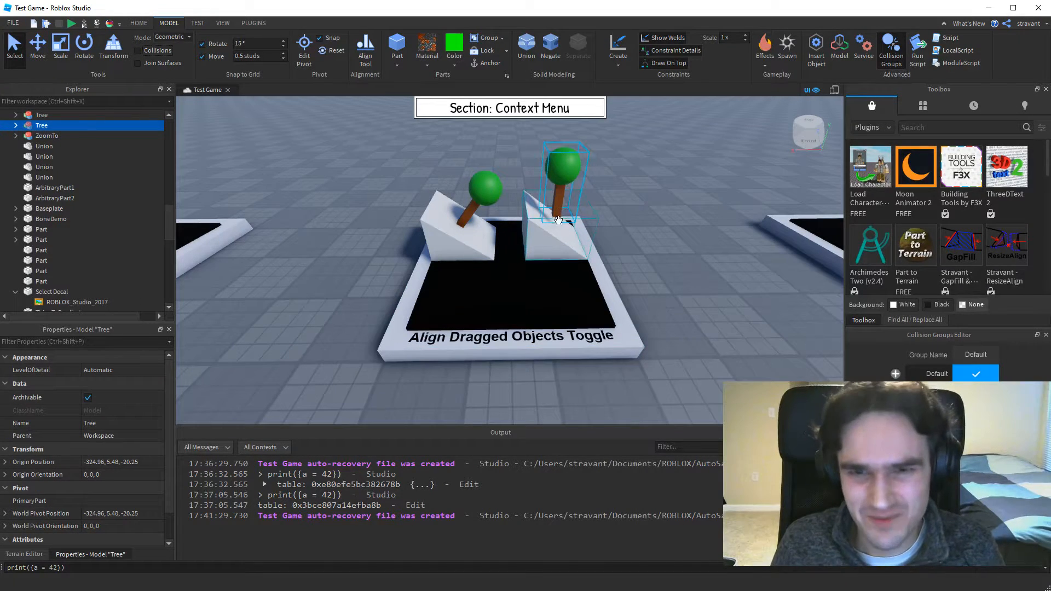
# Lower the second Tree 1.5 studs into the wedge with the Move tool, and deselect it.
pyautogui.click(39, 55)
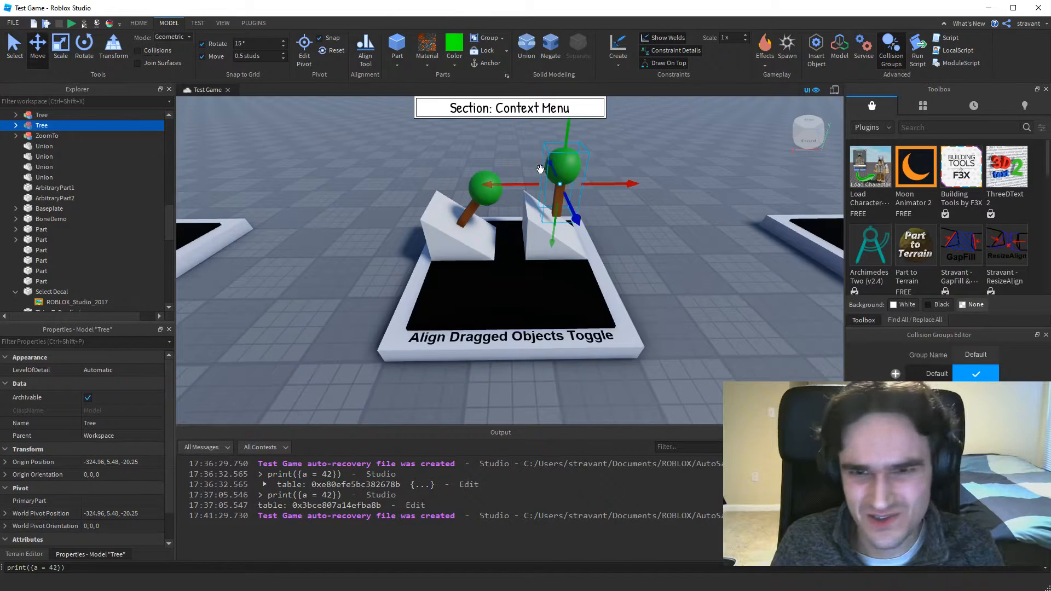
pyautogui.moveTo(563, 132); pyautogui.dragTo(567, 159)
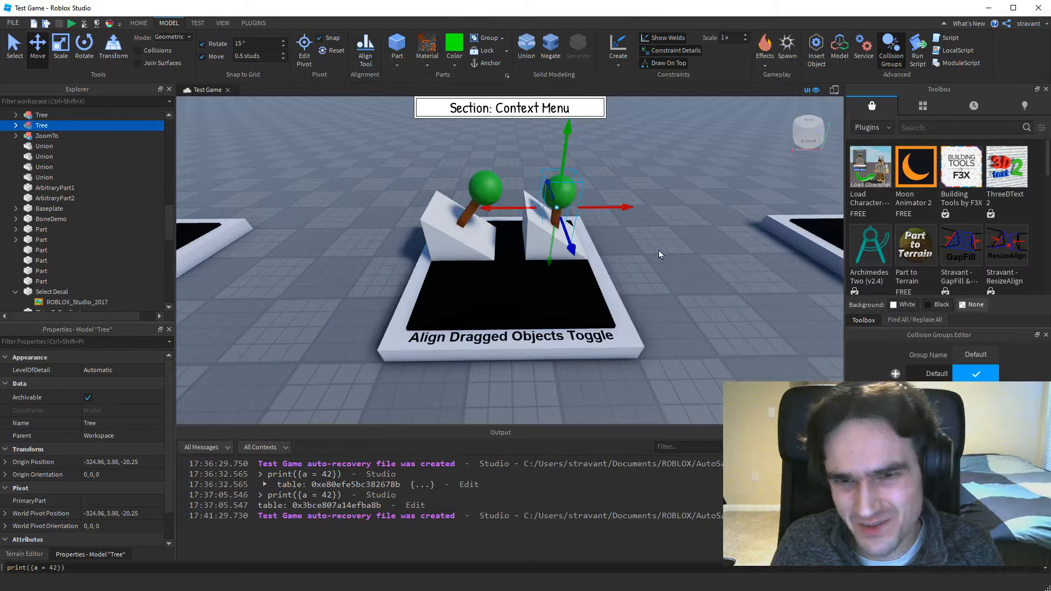
pyautogui.click(660, 251)
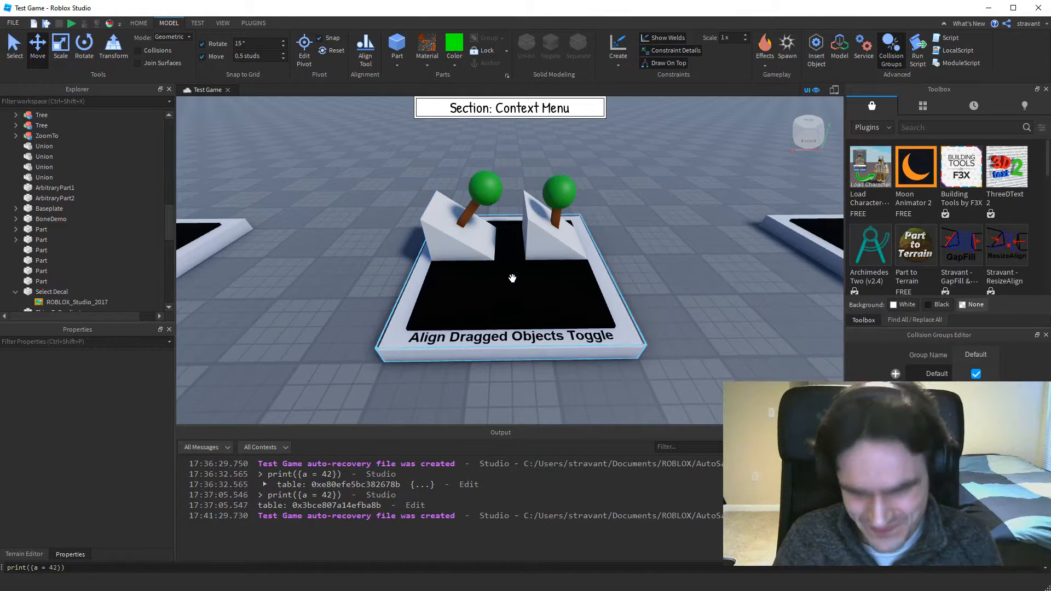
# Turn Align Dragged Objects back on and clear the selection.
pyautogui.rightClick(517, 292)
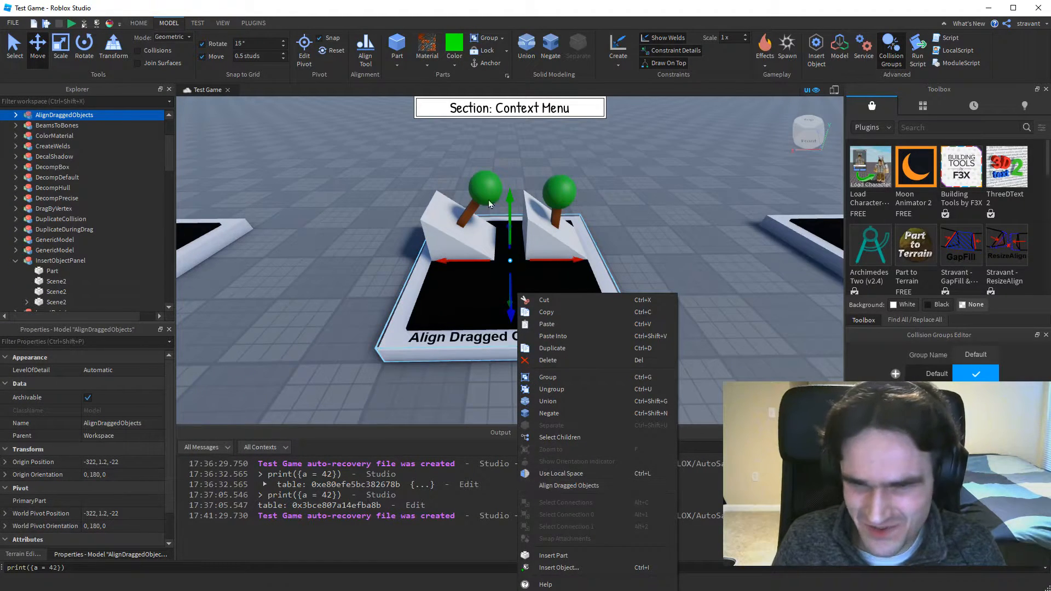
pyautogui.click(549, 486)
pyautogui.click(654, 276)
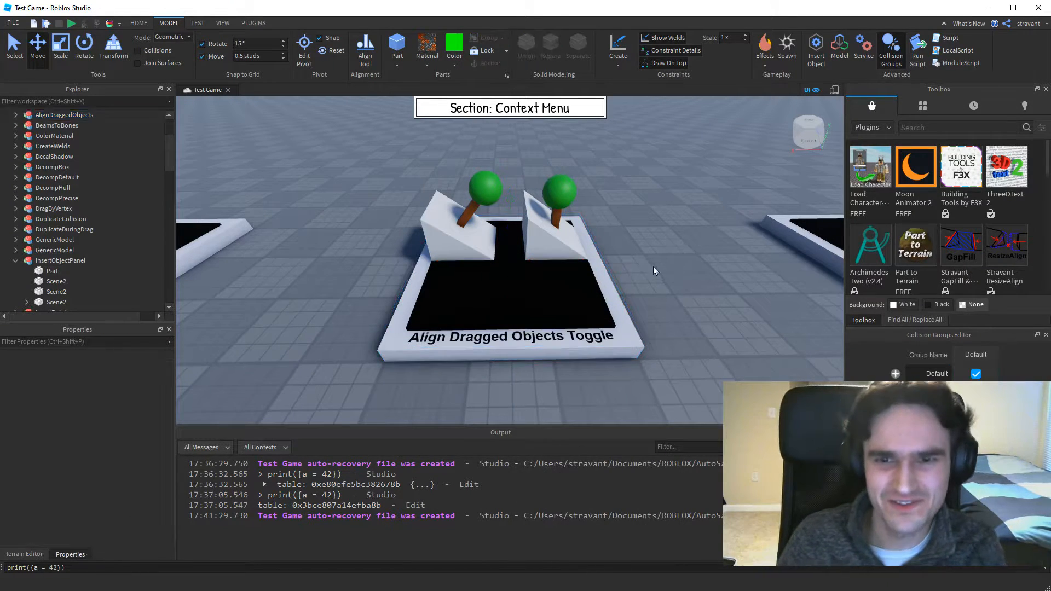
# On the Insert Point Behavior display, copy the grey block, paste it with nothing selected, and delete the pasted copy.
pyautogui.press('d')
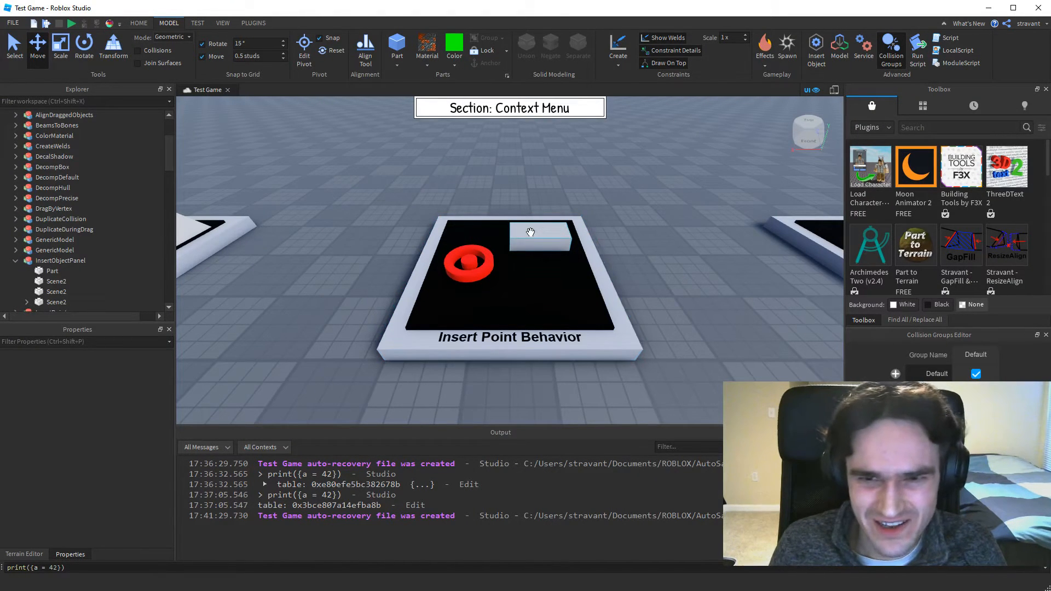
pyautogui.click(530, 233)
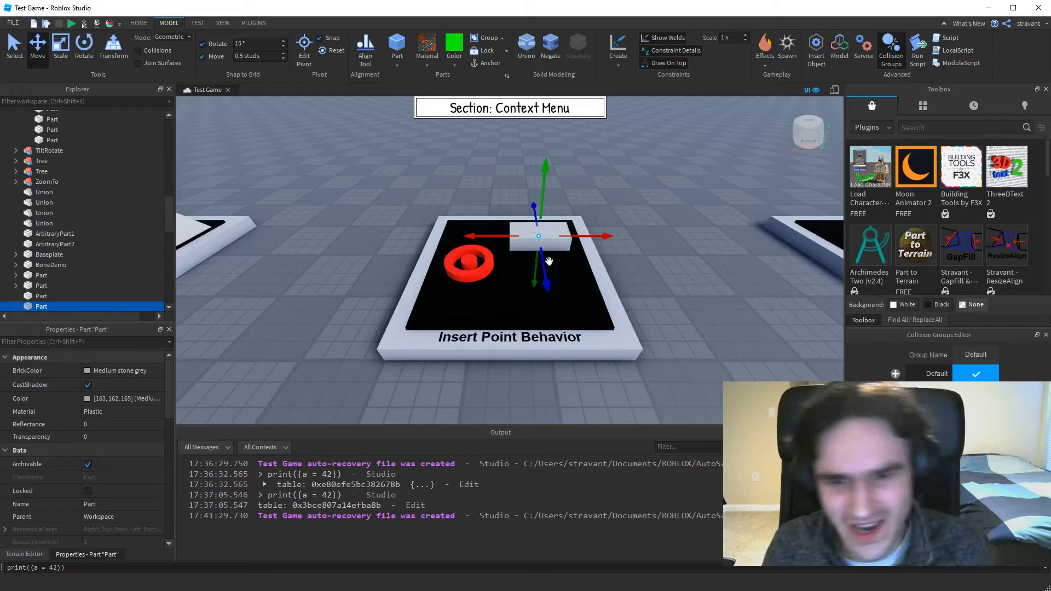
pyautogui.click(652, 276)
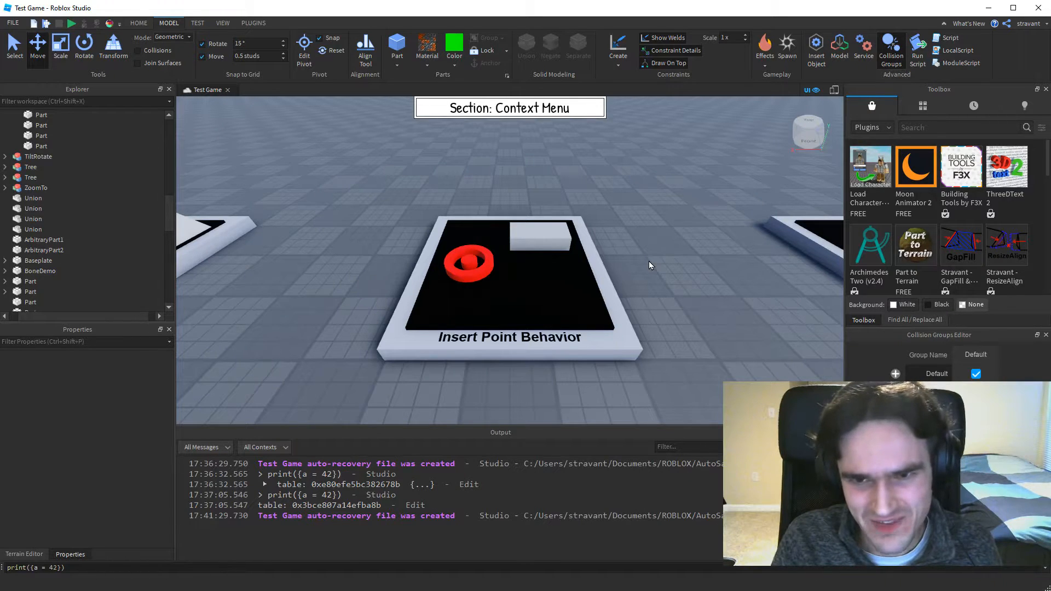
pyautogui.hotkey('ctrl', 'v')
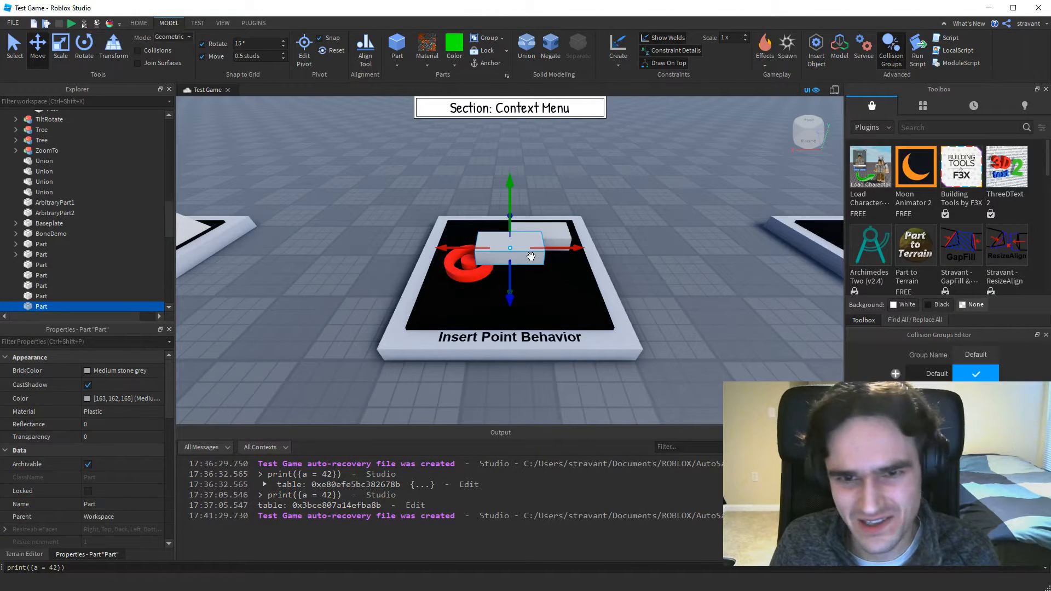
pyautogui.press('Delete')
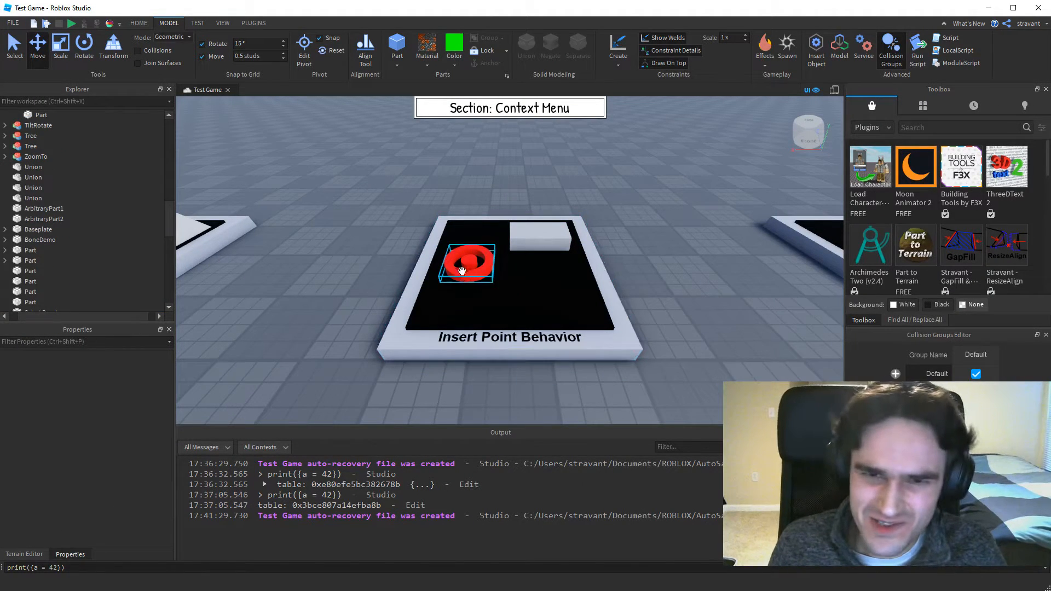
# Select the red ring Model, paste the grey block with it selected, and delete the pasted copy.
pyautogui.click(465, 266)
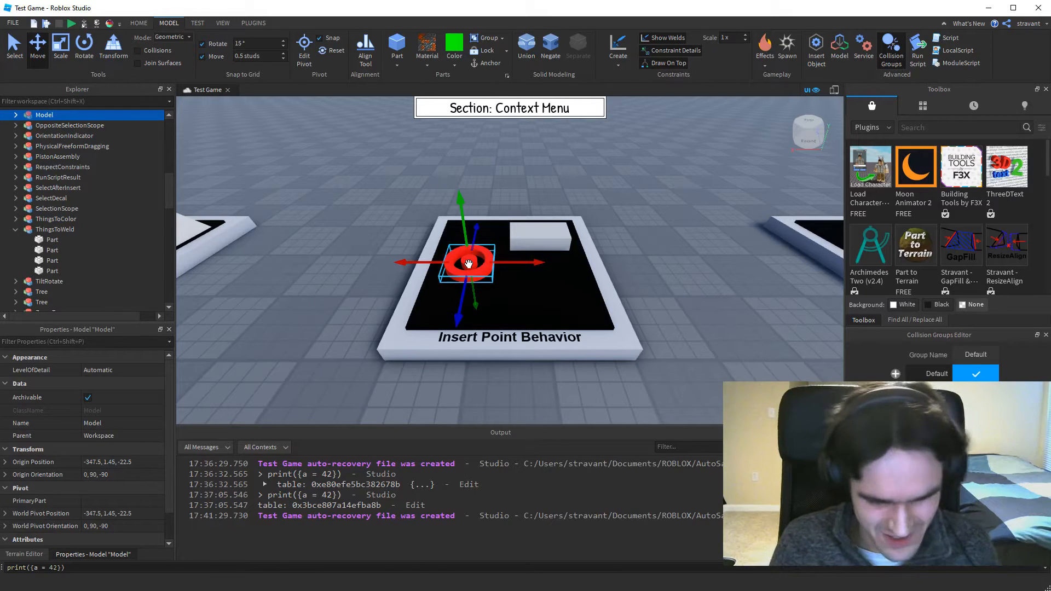
pyautogui.hotkey('ctrl', 'v')
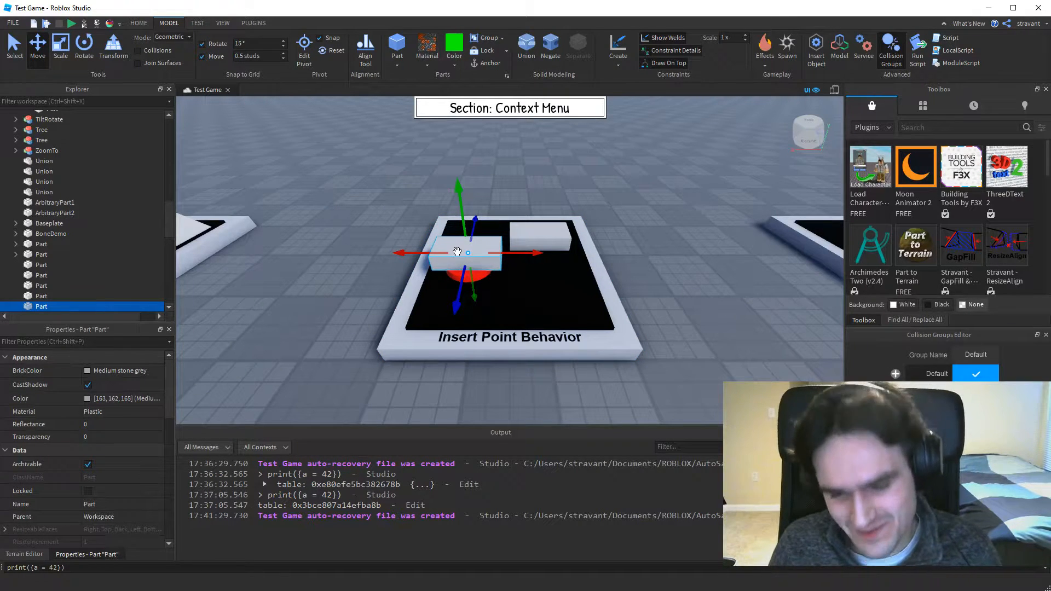
pyautogui.press('Delete')
# Move the grey block forward on the pad, duplicate it, delete the duplicate, move the block back, and clear the selection.
pyautogui.click(539, 241)
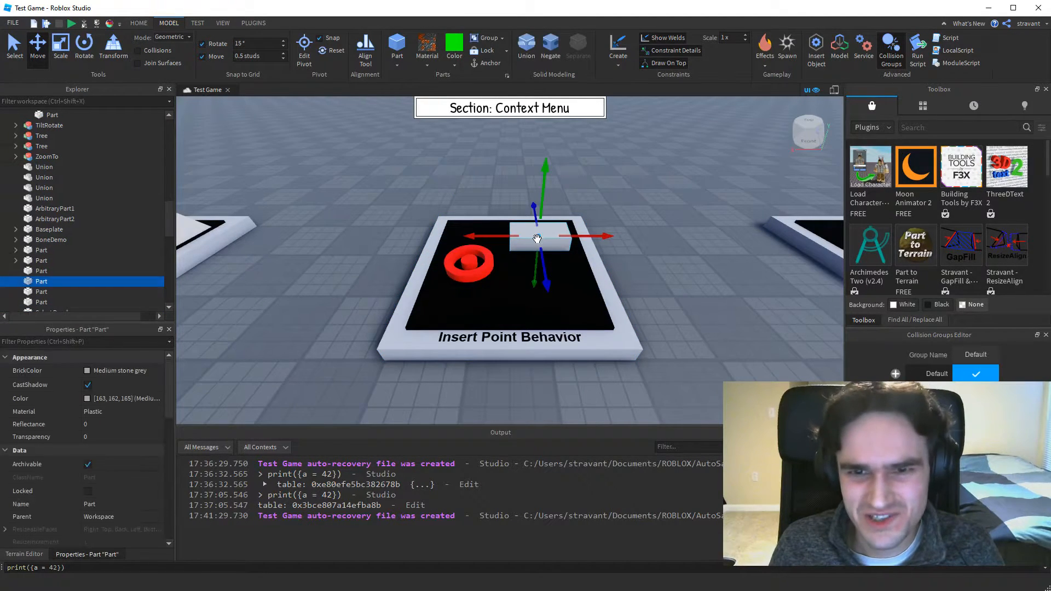
pyautogui.moveTo(545, 265)
pyautogui.mouseDown()
pyautogui.moveTo(552, 297)
pyautogui.moveTo(551, 282)
pyautogui.mouseUp()
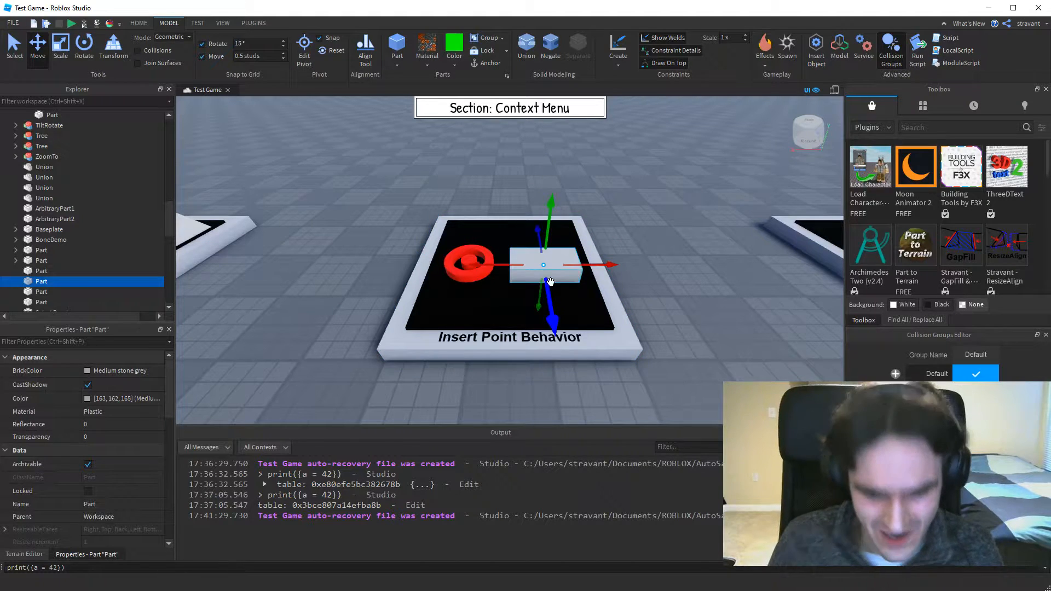
pyautogui.hotkey('ctrl', 'd')
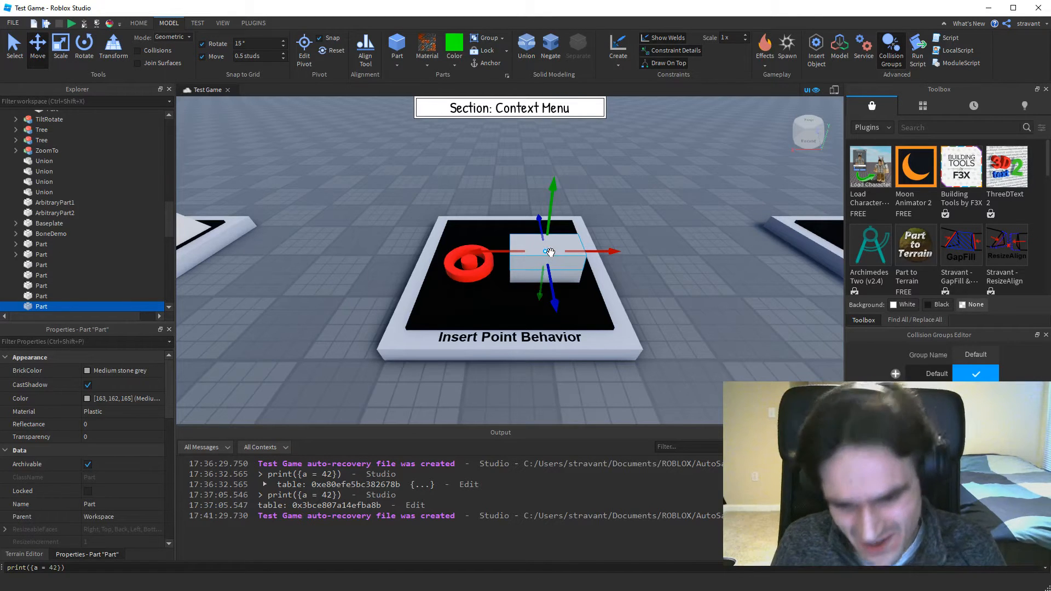
pyautogui.press('Delete')
pyautogui.moveTo(540, 261); pyautogui.dragTo(533, 228)
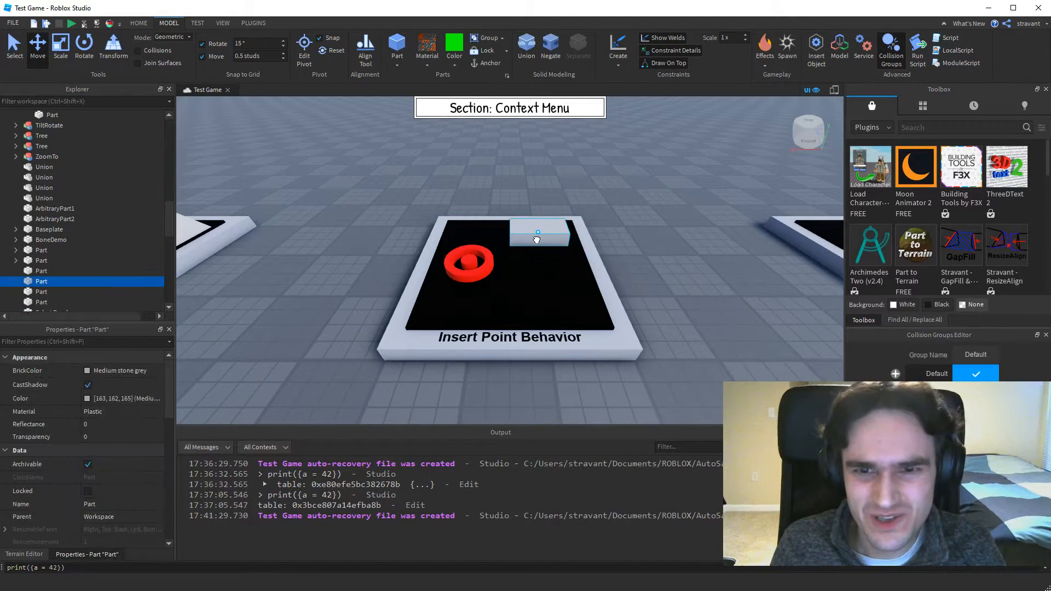
pyautogui.click(471, 263)
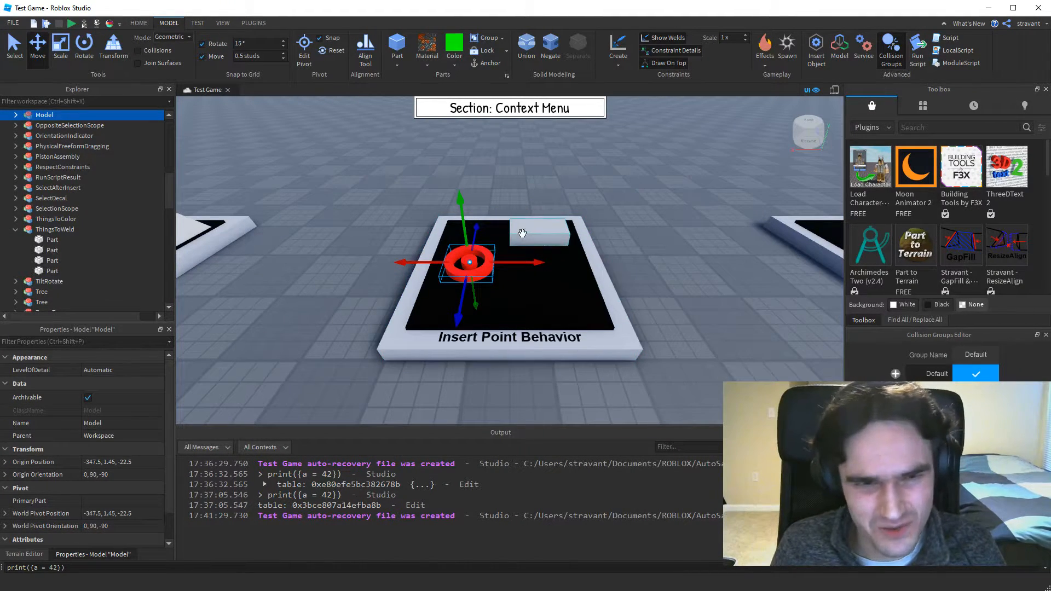
pyautogui.click(652, 250)
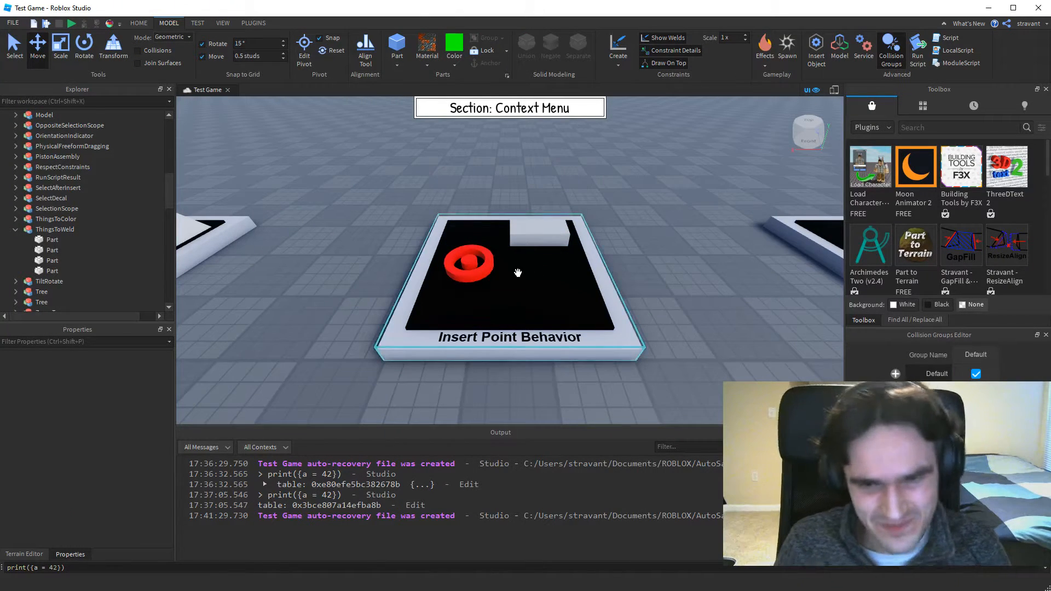
# On the Can Duplicate During Drag display, move the white slab sideways with the Move tool, leaving several duplicates along the way mid-move.
pyautogui.press('Right')
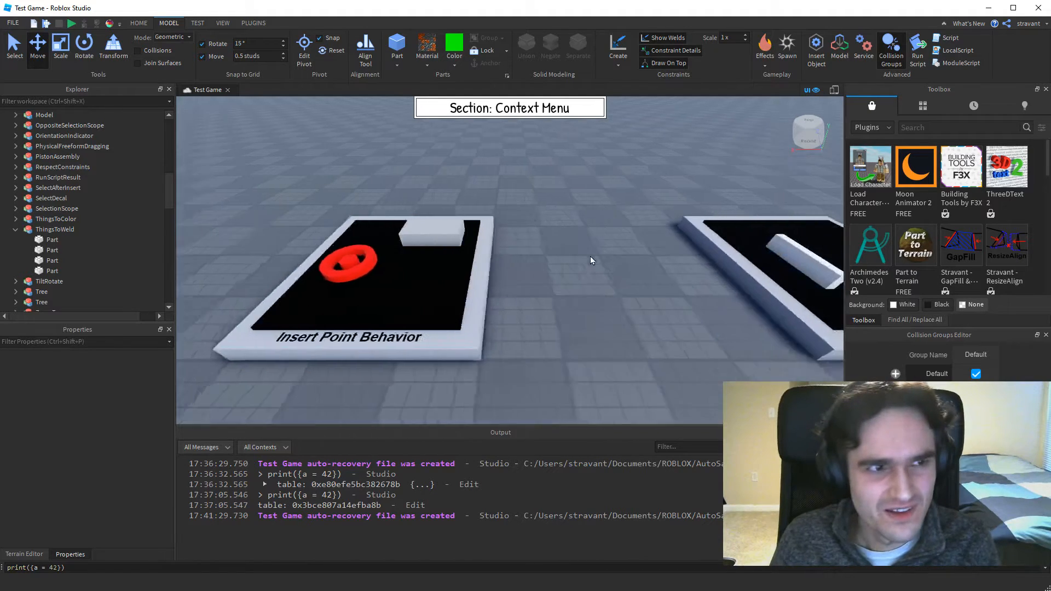
pyautogui.click(468, 253)
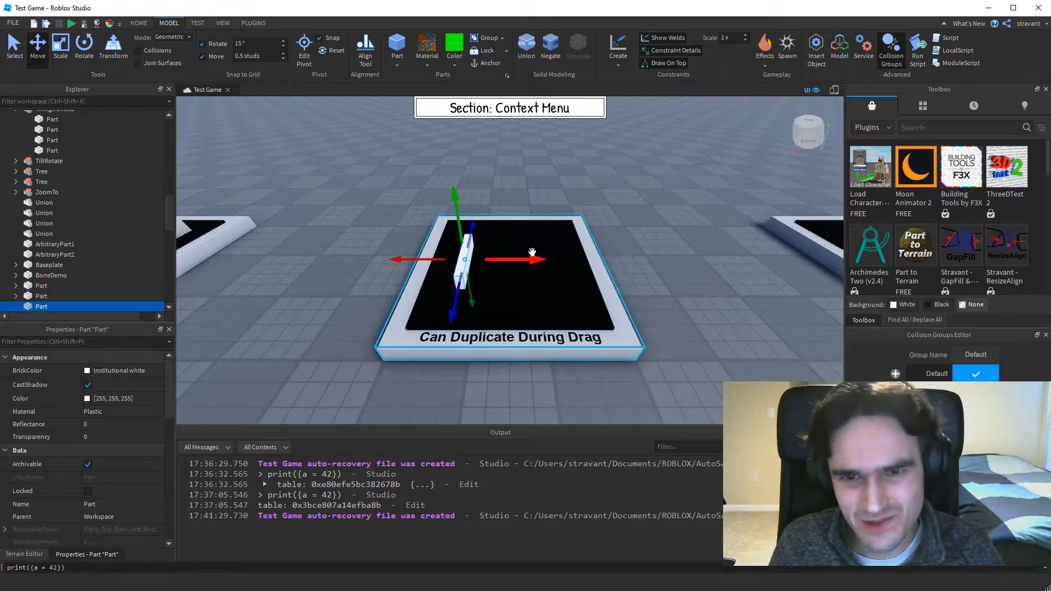
pyautogui.moveTo(535, 258); pyautogui.dragTo(497, 275)
pyautogui.hotkey('ctrl', 'd')
pyautogui.hotkey('ctrl', 'd')
pyautogui.hotkey('ctrl', 'd')
pyautogui.hotkey('ctrl', 'd')
pyautogui.hotkey('ctrl', 'd')
pyautogui.hotkey('ctrl', 'd')
pyautogui.hotkey('ctrl', 'd')
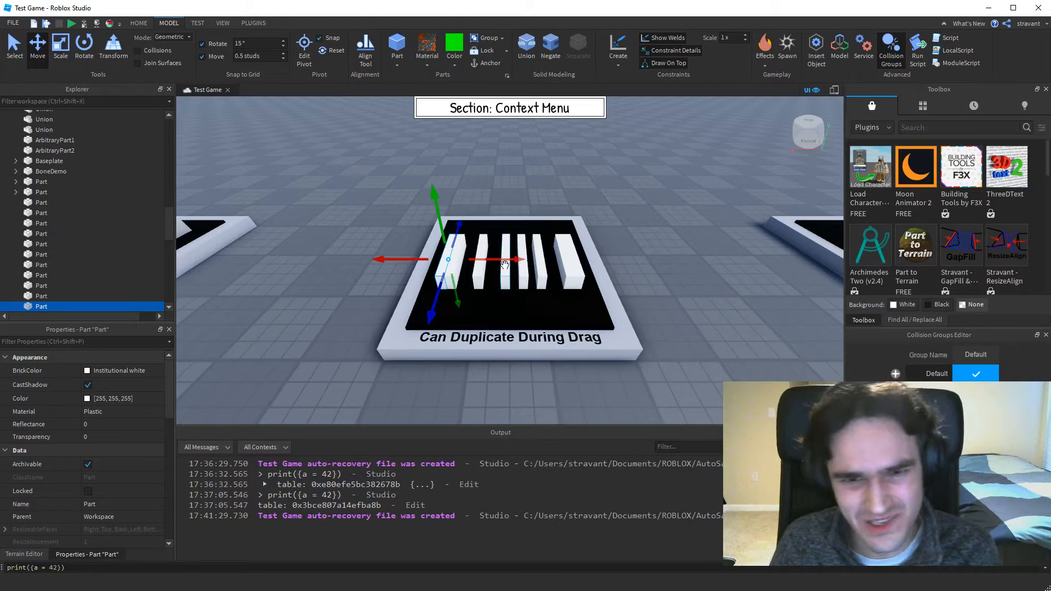
# On the Select In Model while Holding Alt display, select the whole brick GenericModel and clear the selection.
pyautogui.press('d')
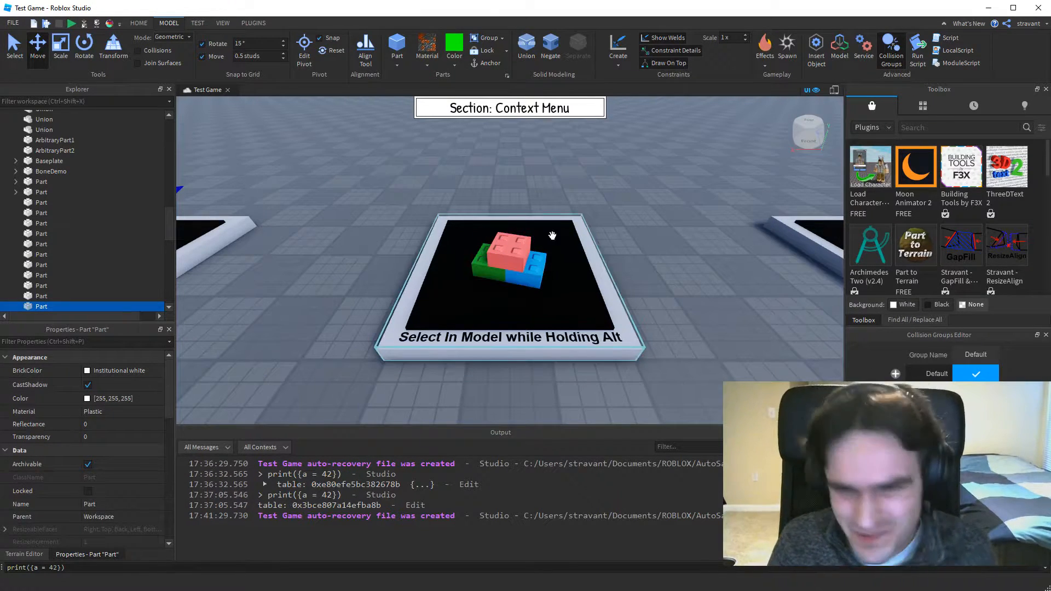
pyautogui.click(503, 261)
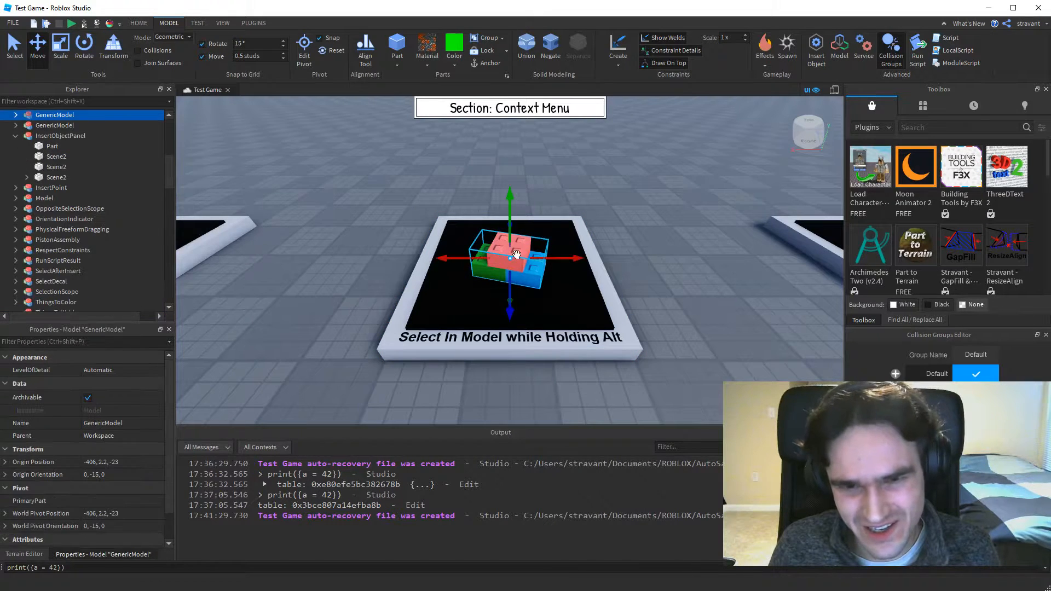
pyautogui.click(682, 274)
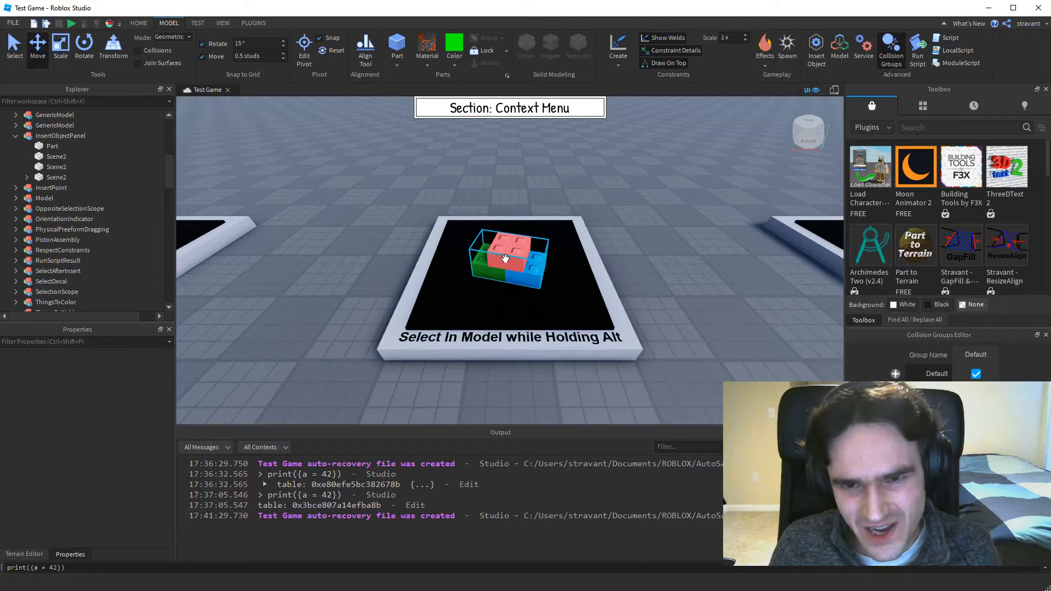
# Select the pink, blue and green bricks one at a time inside the GenericModel without selecting the whole model.
pyautogui.keyDown('alt'); pyautogui.click(504, 259); pyautogui.keyUp('alt')
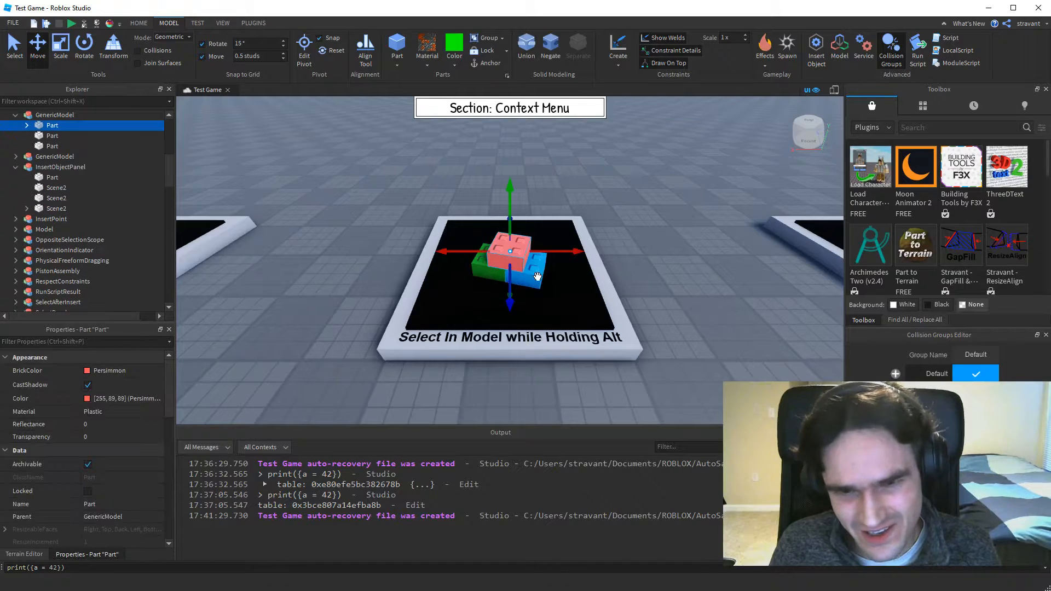
pyautogui.keyDown('alt'); pyautogui.click(533, 273); pyautogui.keyUp('alt')
pyautogui.keyDown('alt'); pyautogui.click(496, 274); pyautogui.keyUp('alt')
pyautogui.keyDown('alt'); pyautogui.click(506, 251); pyautogui.keyUp('alt')
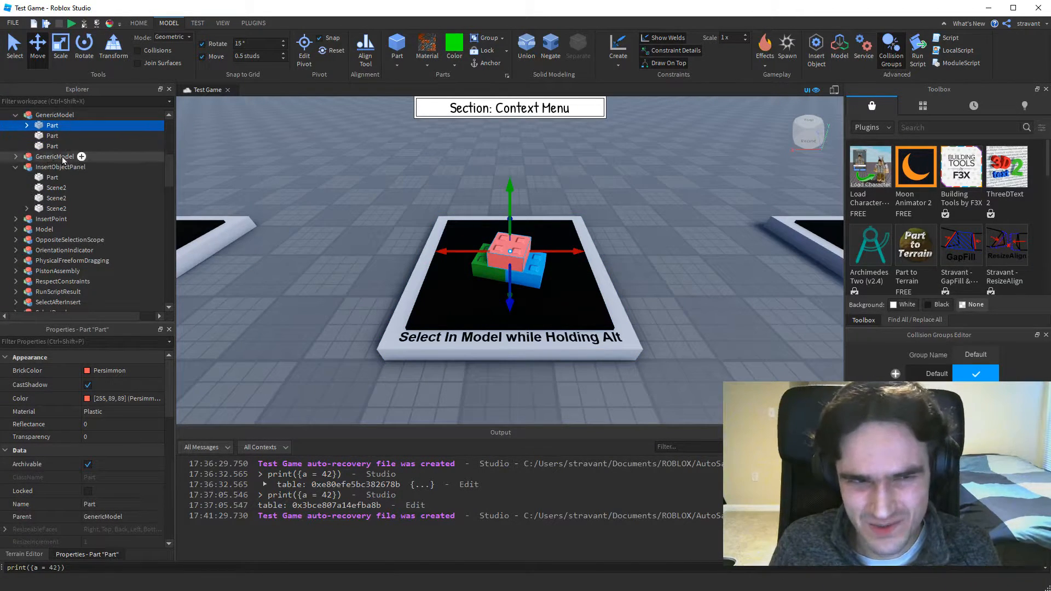
pyautogui.keyDown('alt'); pyautogui.click(530, 273); pyautogui.keyUp('alt')
pyautogui.keyDown('alt'); pyautogui.click(486, 277); pyautogui.keyUp('alt')
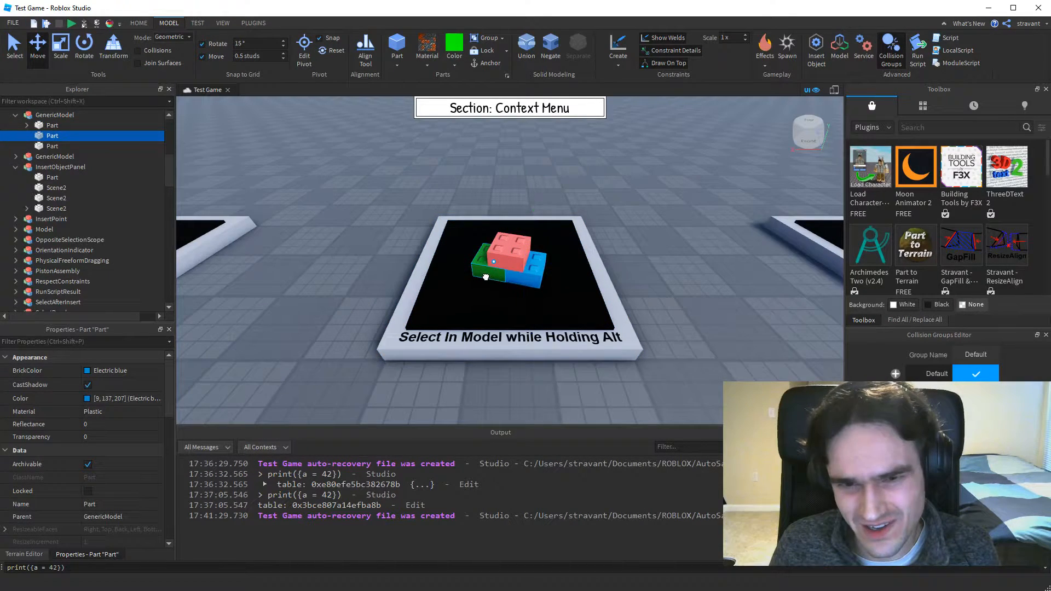
pyautogui.keyDown('alt'); pyautogui.click(509, 248); pyautogui.keyUp('alt')
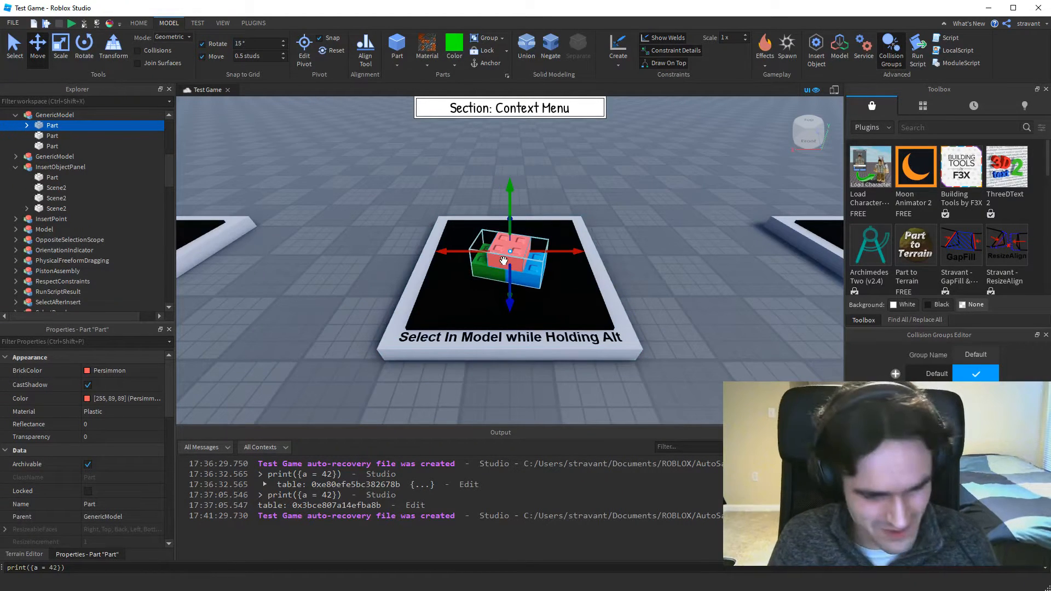
# Add and remove individual bricks of the GenericModel in a multiple selection, and clear the selection.
pyautogui.keyDown('ctrl'); pyautogui.keyDown('alt'); pyautogui.click(537, 274); pyautogui.keyUp('alt'); pyautogui.keyUp('ctrl')
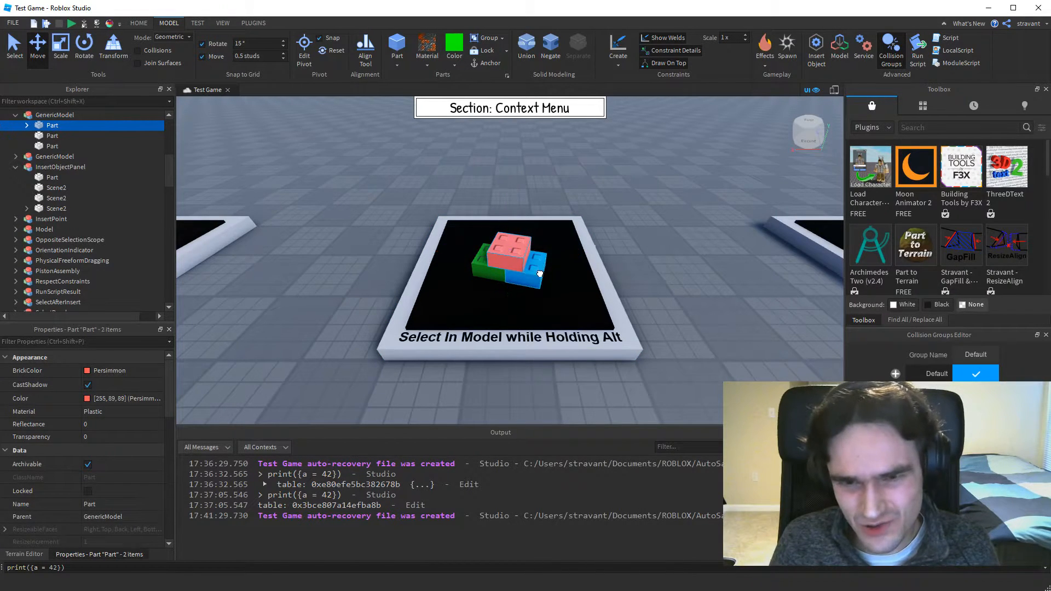
pyautogui.keyDown('ctrl'); pyautogui.keyDown('alt'); pyautogui.click(493, 280); pyautogui.keyUp('alt'); pyautogui.keyUp('ctrl')
pyautogui.keyDown('ctrl'); pyautogui.keyDown('alt'); pyautogui.click(495, 275); pyautogui.keyUp('alt'); pyautogui.keyUp('ctrl')
pyautogui.keyDown('ctrl'); pyautogui.keyDown('alt'); pyautogui.click(509, 260); pyautogui.keyUp('alt'); pyautogui.keyUp('ctrl')
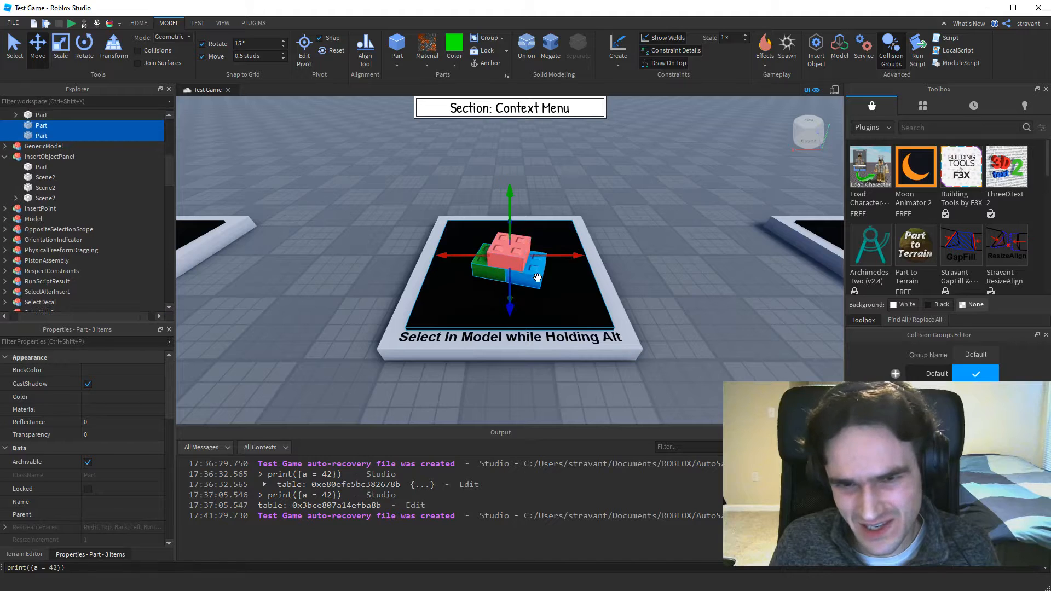
pyautogui.keyDown('ctrl'); pyautogui.keyDown('alt'); pyautogui.click(534, 276); pyautogui.keyUp('alt'); pyautogui.keyUp('ctrl')
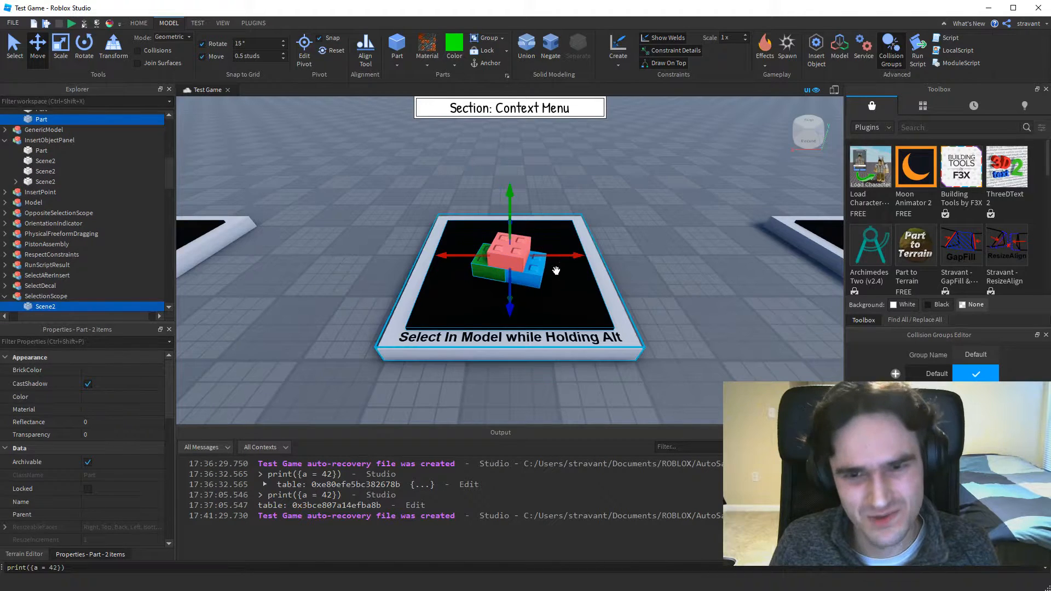
pyautogui.click(665, 263)
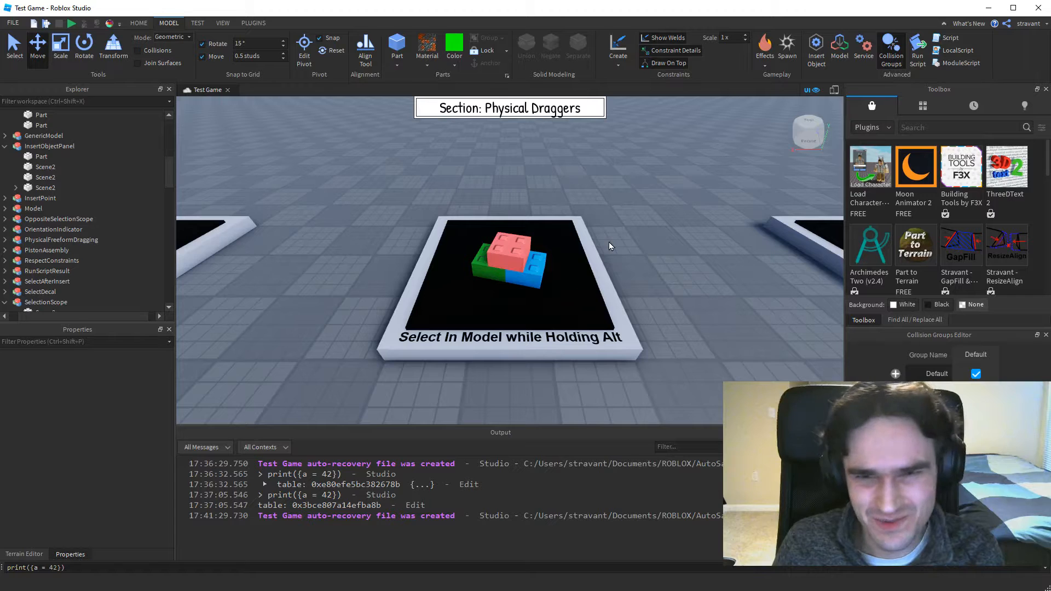
# At the Select in Model by Default display, set the dragger mode to Physical and activate the physical Move tool.
pyautogui.press('Right')
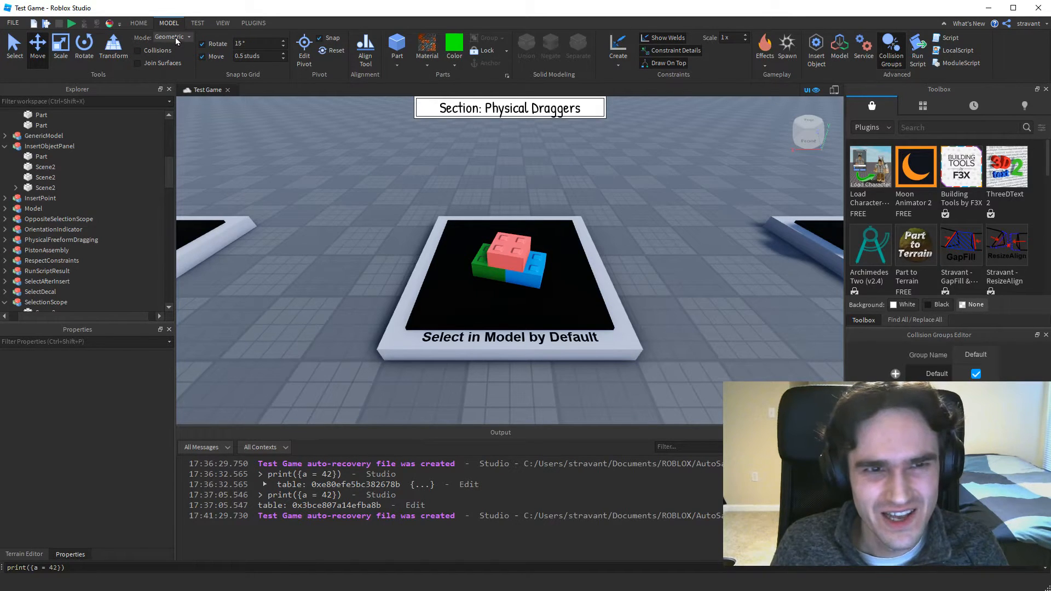
pyautogui.click(176, 39)
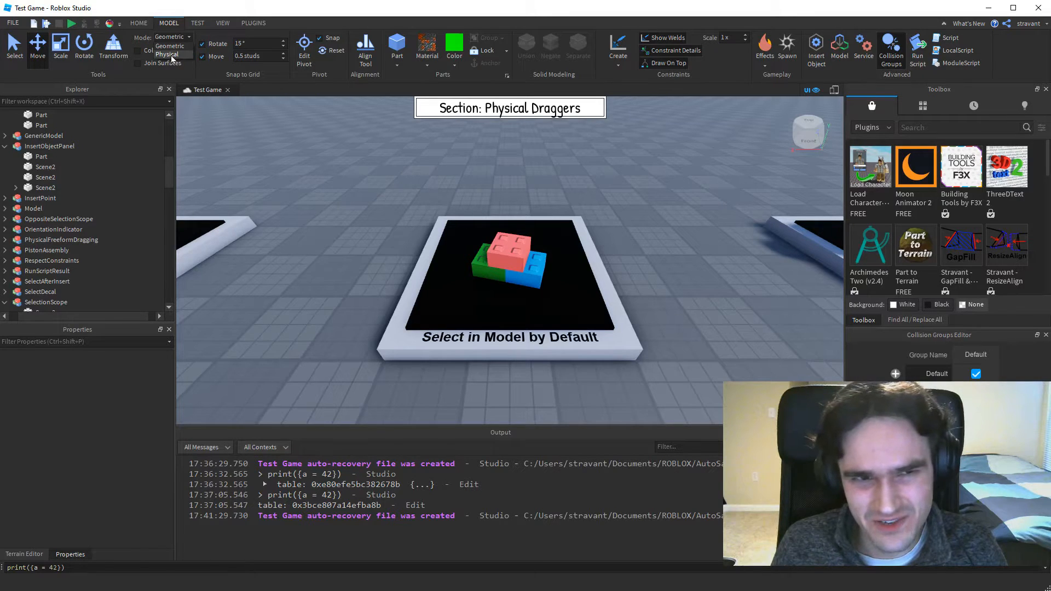
pyautogui.click(171, 57)
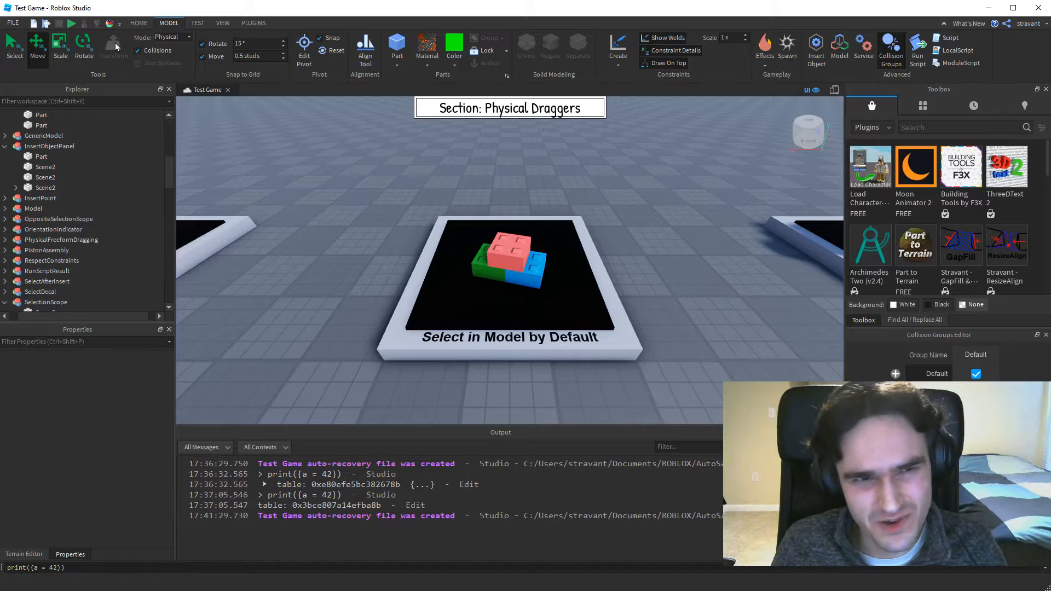
pyautogui.click(14, 52)
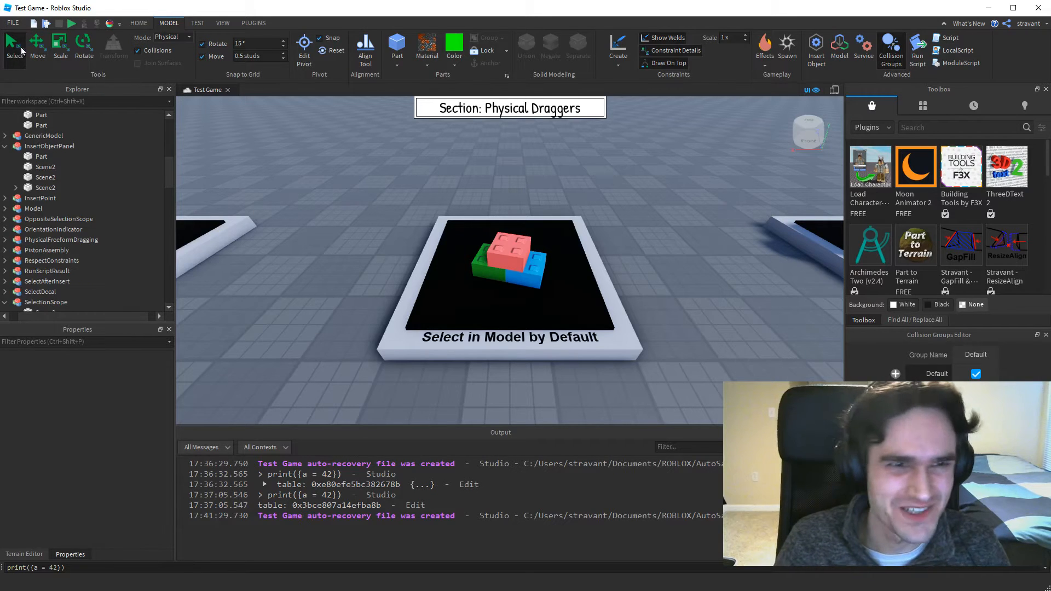
pyautogui.click(34, 50)
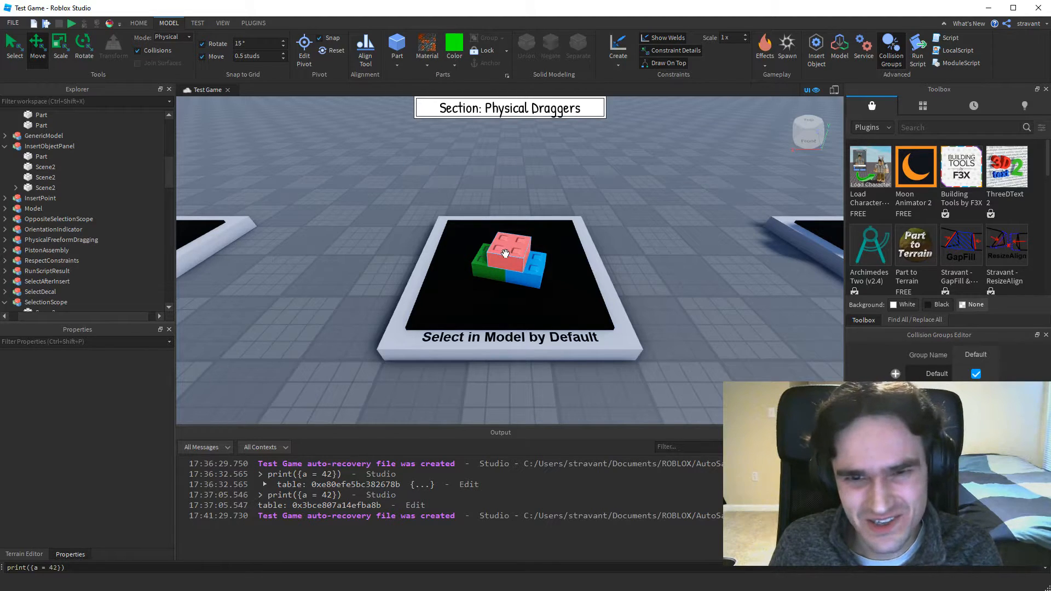
# With the physical Move tool, select the pink, blue and green bricks in turn directly inside their model, ending on the blue one.
pyautogui.click(505, 254)
pyautogui.click(511, 274)
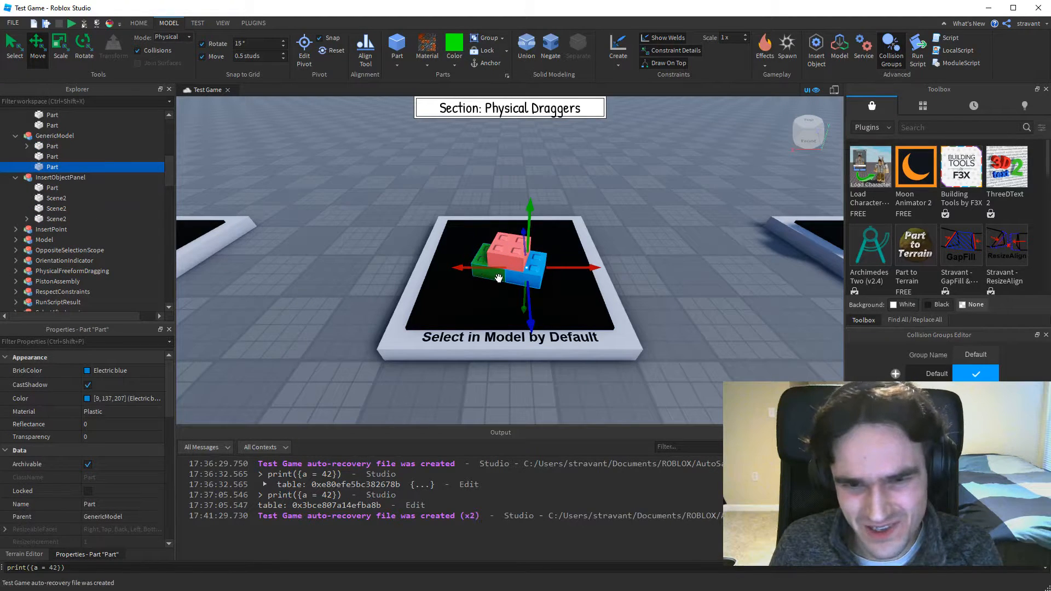
pyautogui.click(496, 276)
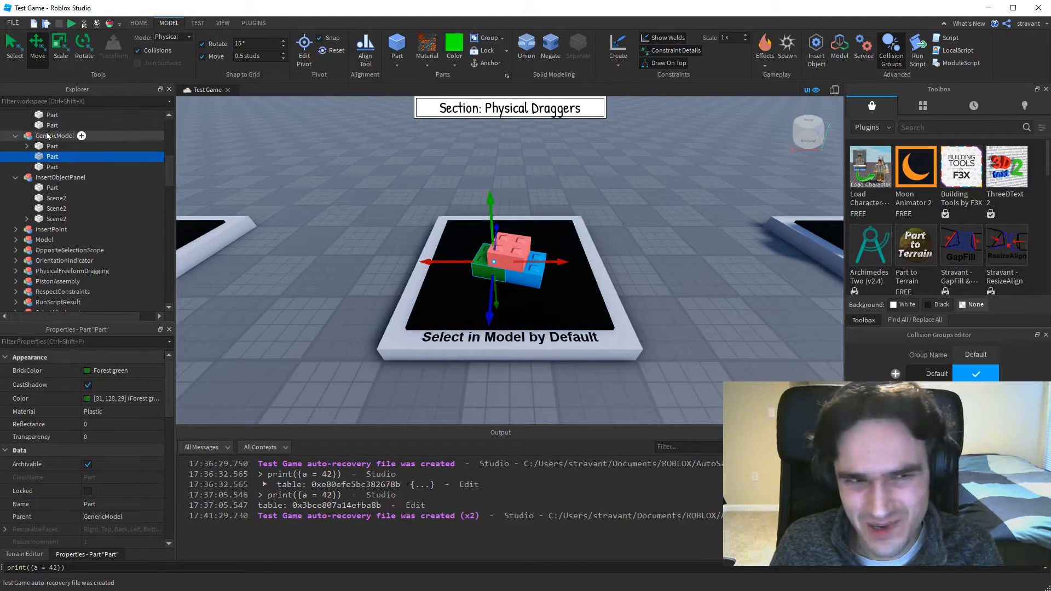
pyautogui.click(521, 244)
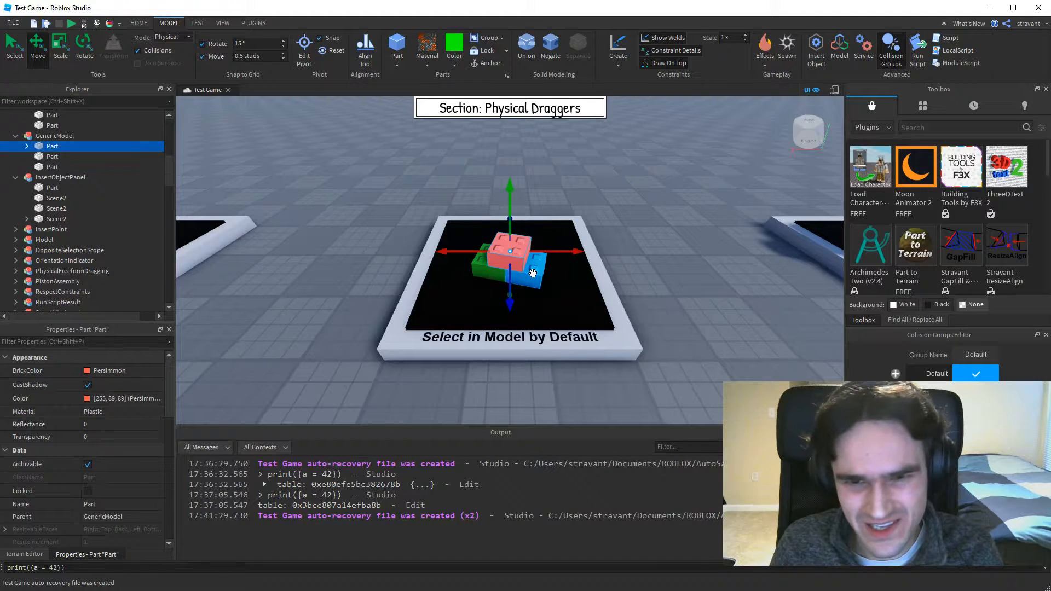
pyautogui.click(532, 272)
pyautogui.click(487, 267)
pyautogui.click(510, 253)
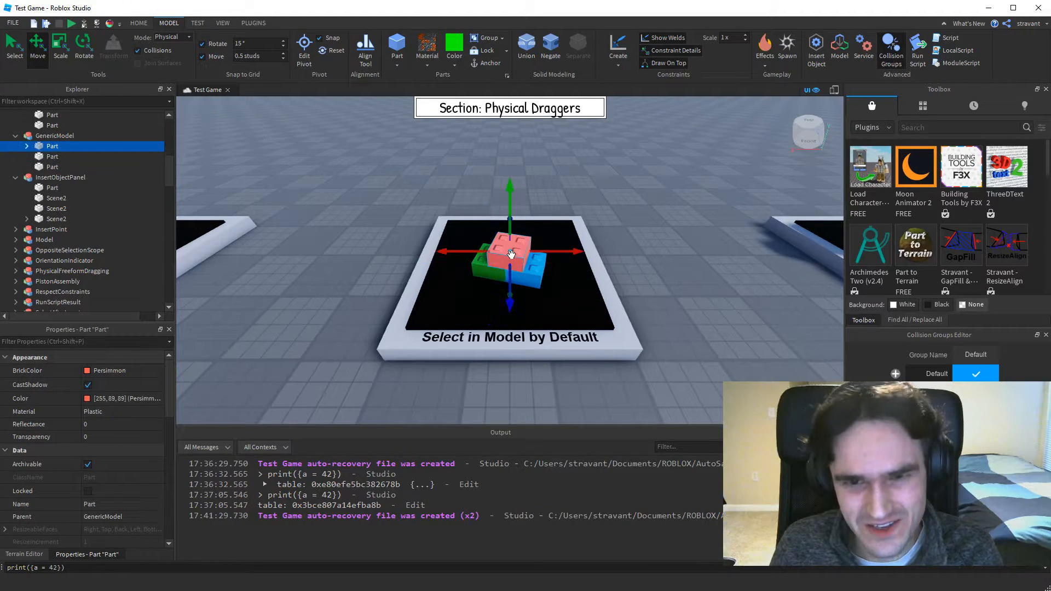
pyautogui.click(535, 272)
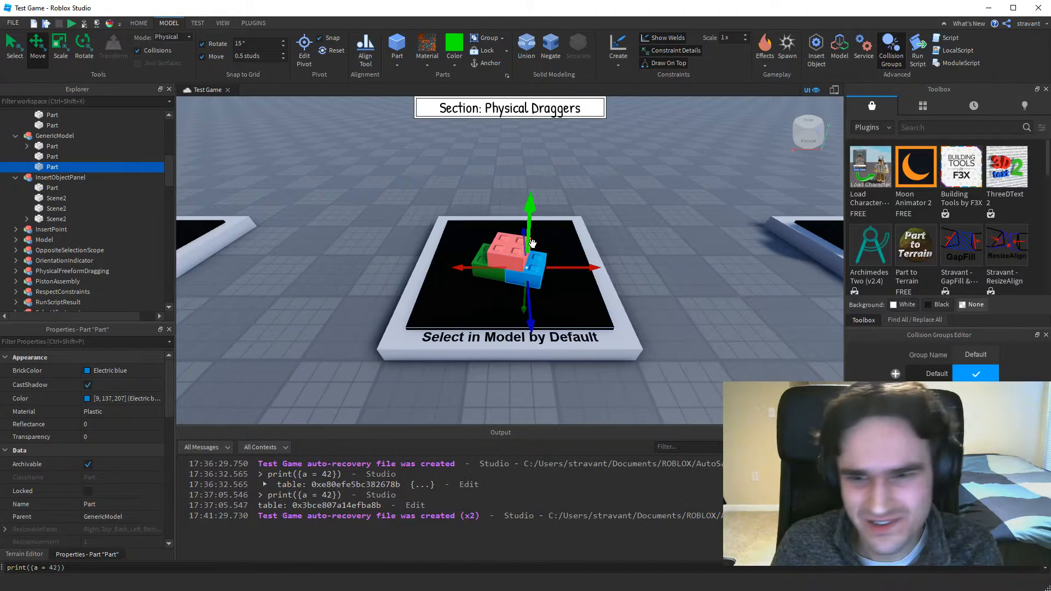
# On the Respects Constraints display, turn off rotate snapping and turn the piston assembly's orange disc with the physical Rotate tool.
pyautogui.press('Right')
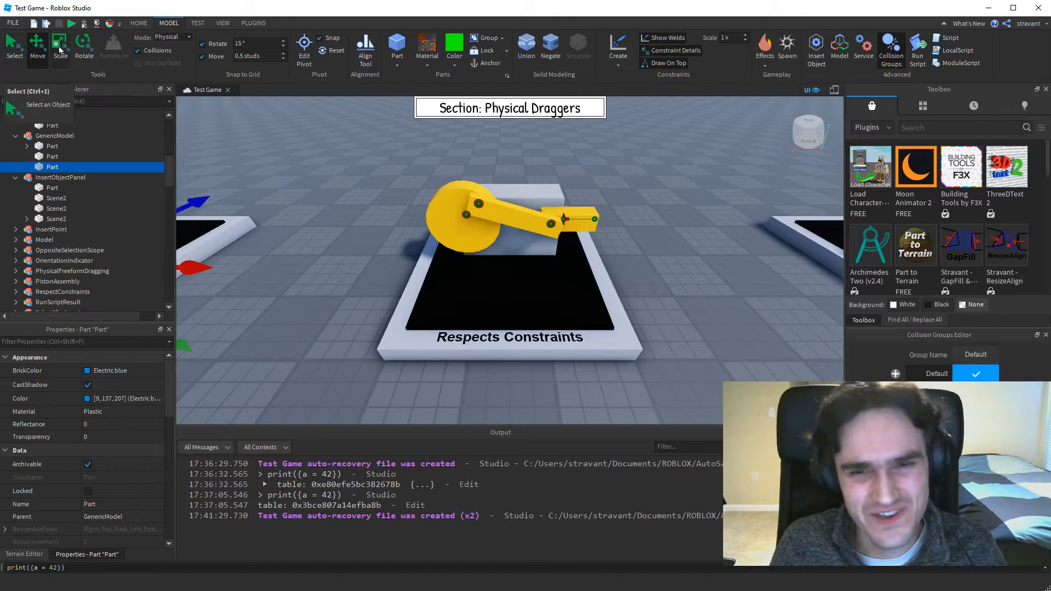
pyautogui.click(83, 44)
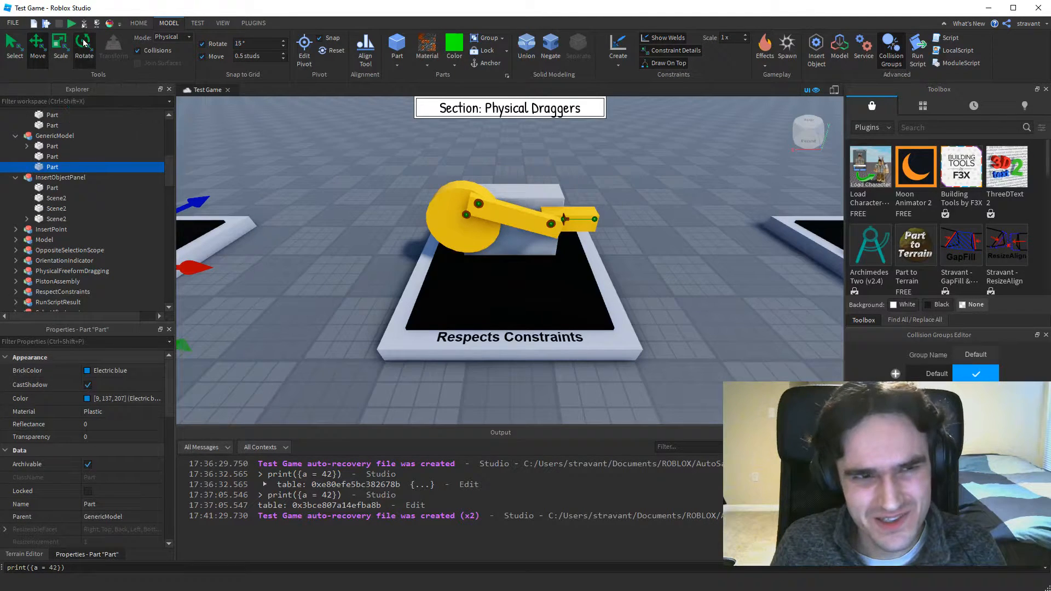
pyautogui.click(456, 221)
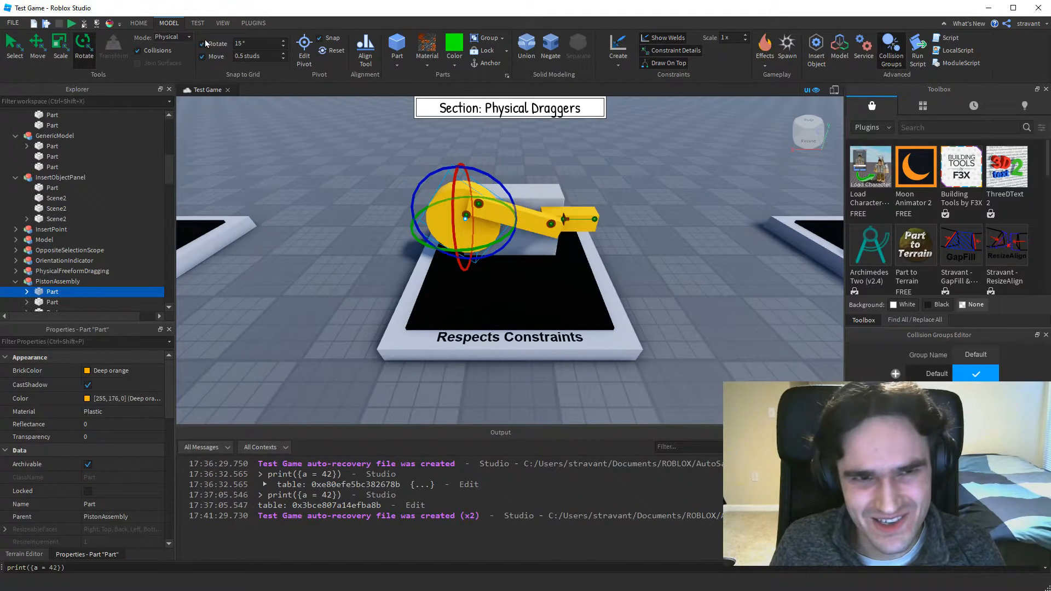
pyautogui.moveTo(499, 181); pyautogui.dragTo(509, 230)
# Slide the end block of the piston assembly along its axis with the physical Move tool.
pyautogui.click(553, 227)
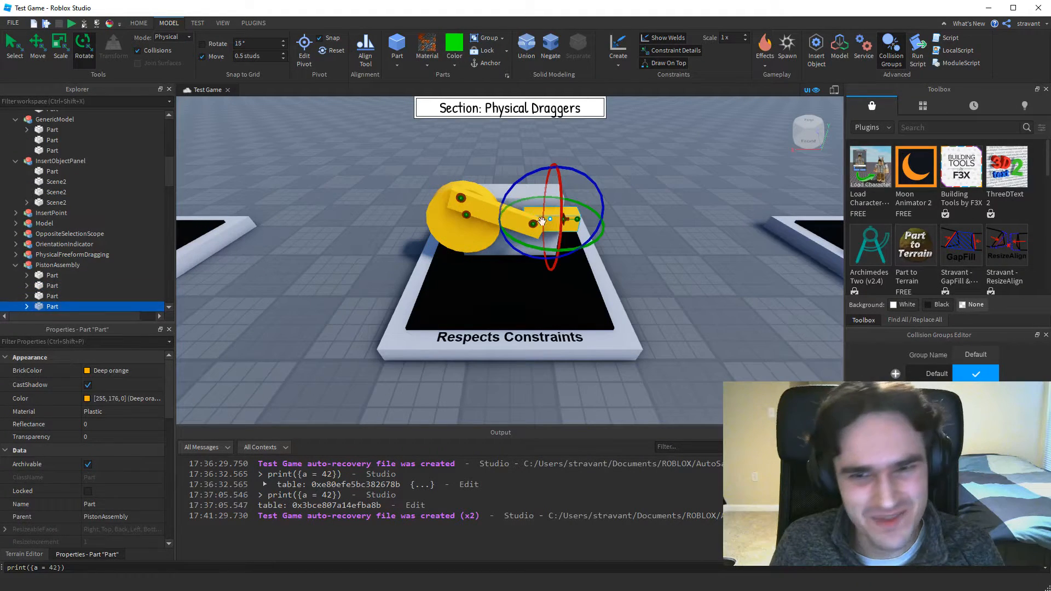
pyautogui.click(46, 42)
pyautogui.moveTo(594, 220)
pyautogui.mouseDown()
pyautogui.moveTo(630, 219)
pyautogui.moveTo(577, 237)
pyautogui.moveTo(605, 237)
pyautogui.mouseUp()
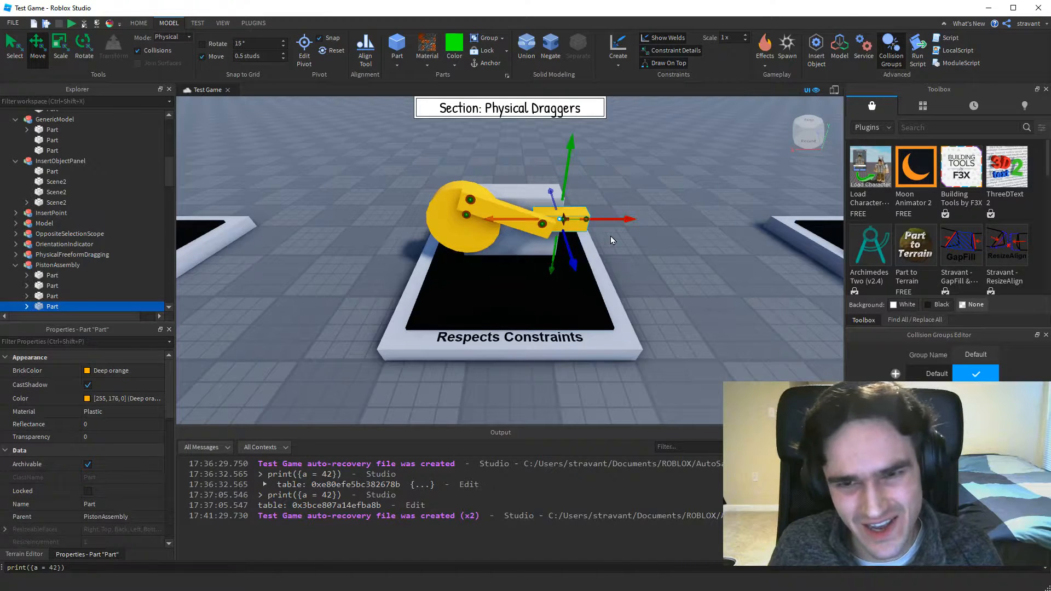
# Select the piston assembly's disc, reselect its end block, and slide the block slightly toward the disc.
pyautogui.click(448, 227)
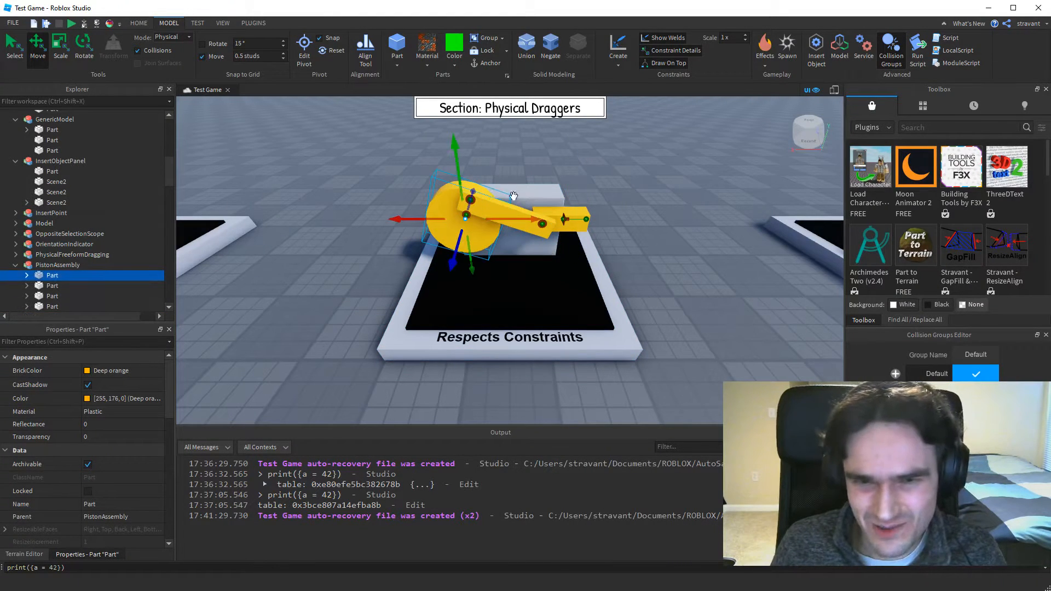
pyautogui.click(575, 227)
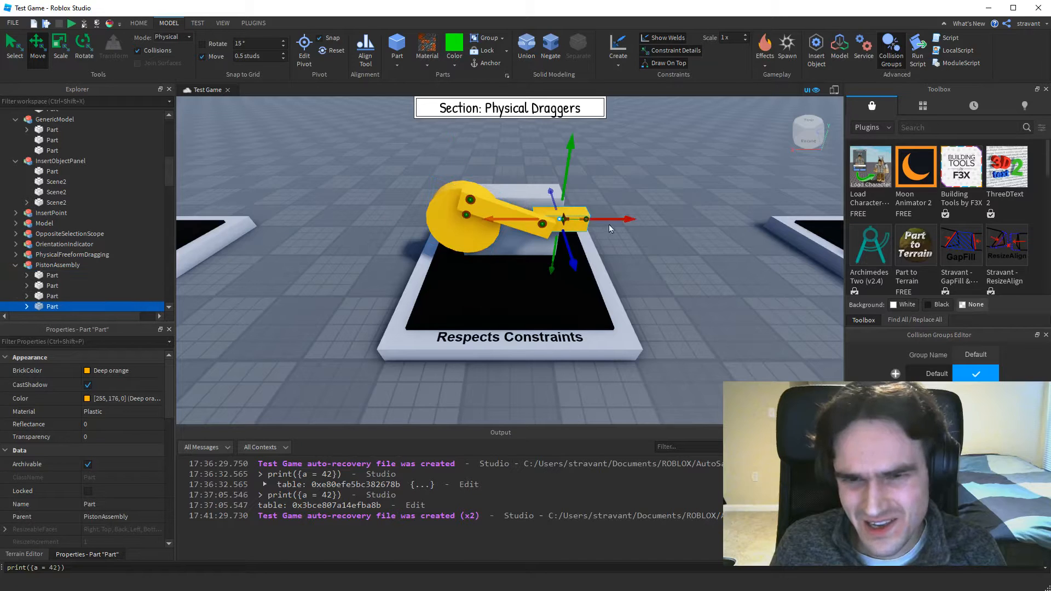
pyautogui.moveTo(606, 221)
pyautogui.mouseDown()
pyautogui.moveTo(588, 225)
pyautogui.moveTo(621, 221)
pyautogui.moveTo(603, 231)
pyautogui.mouseUp()
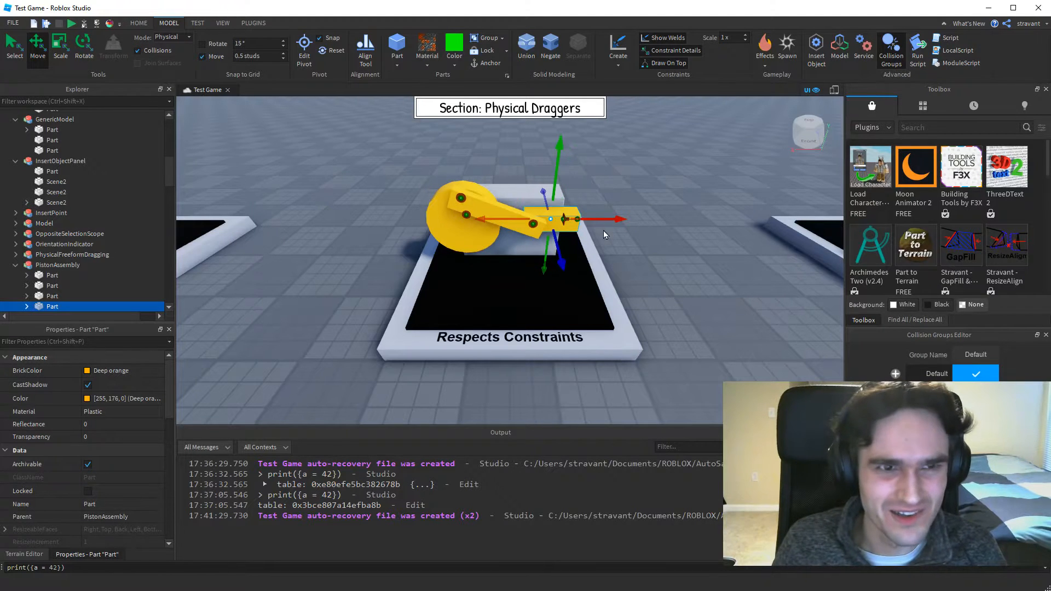
# On the Drags in the Plane of the Camera display, move the two rope-connected bricks around with the physical Select tool.
pyautogui.press('Right')
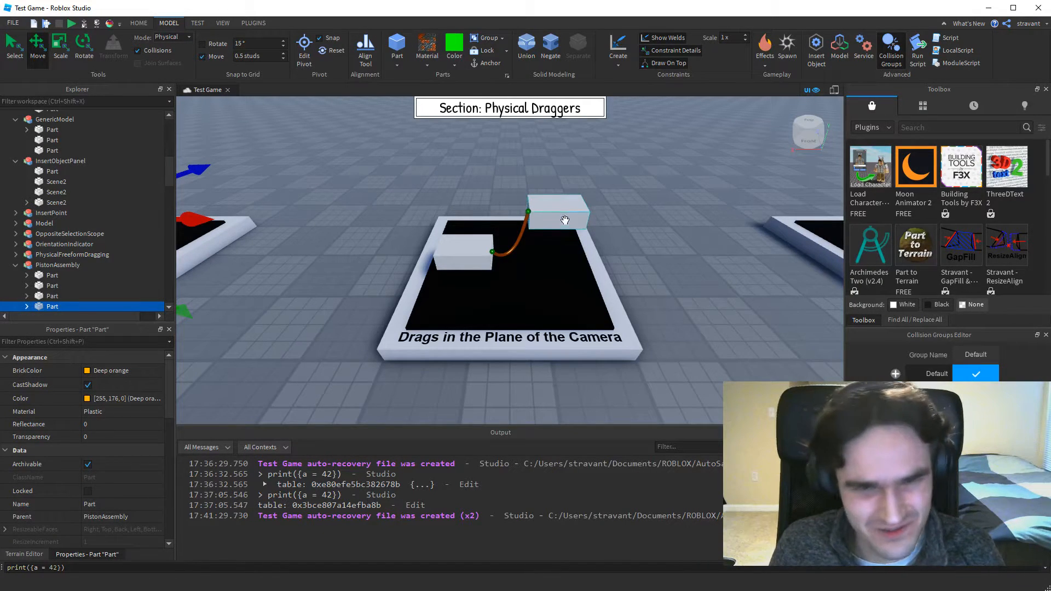
pyautogui.click(14, 45)
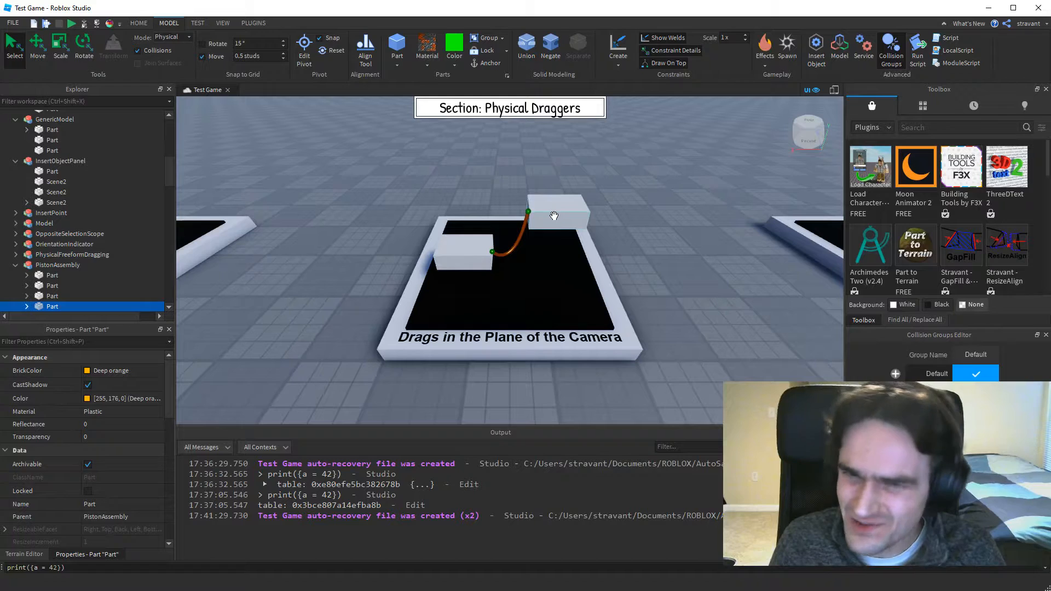
pyautogui.moveTo(549, 217)
pyautogui.mouseDown()
pyautogui.moveTo(624, 157)
pyautogui.moveTo(476, 211)
pyautogui.moveTo(557, 179)
pyautogui.moveTo(618, 214)
pyautogui.moveTo(506, 170)
pyautogui.moveTo(596, 203)
pyautogui.moveTo(508, 193)
pyautogui.moveTo(550, 250)
pyautogui.moveTo(509, 197)
pyautogui.moveTo(572, 222)
pyautogui.moveTo(543, 209)
pyautogui.moveTo(561, 207)
pyautogui.mouseUp()
pyautogui.moveTo(478, 159); pyautogui.dragTo(463, 217)
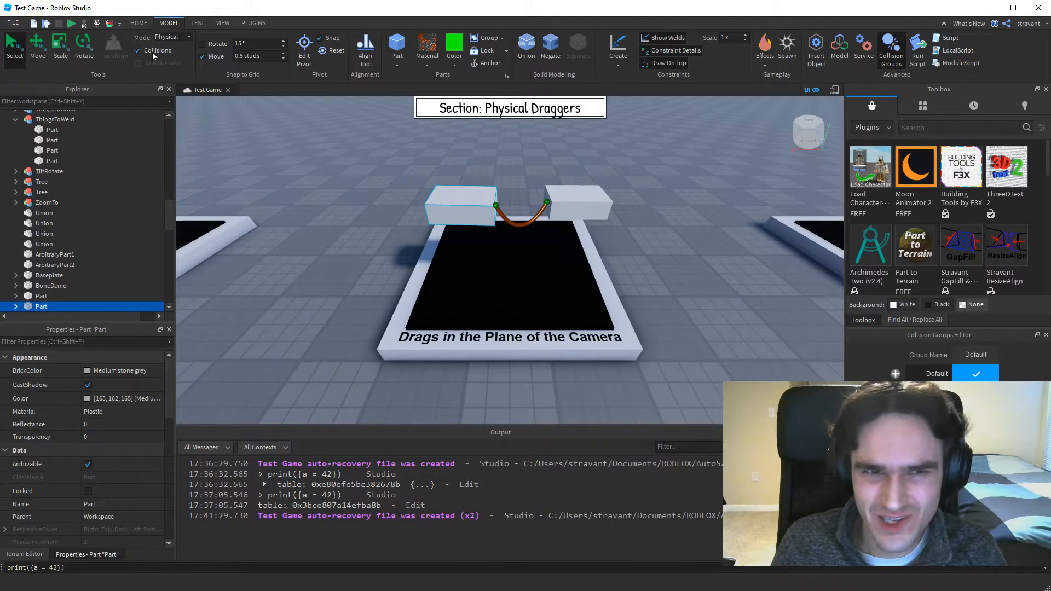
pyautogui.moveTo(468, 211)
pyautogui.mouseDown()
pyautogui.moveTo(403, 225)
pyautogui.moveTo(443, 204)
pyautogui.moveTo(544, 211)
pyautogui.moveTo(461, 214)
pyautogui.mouseUp()
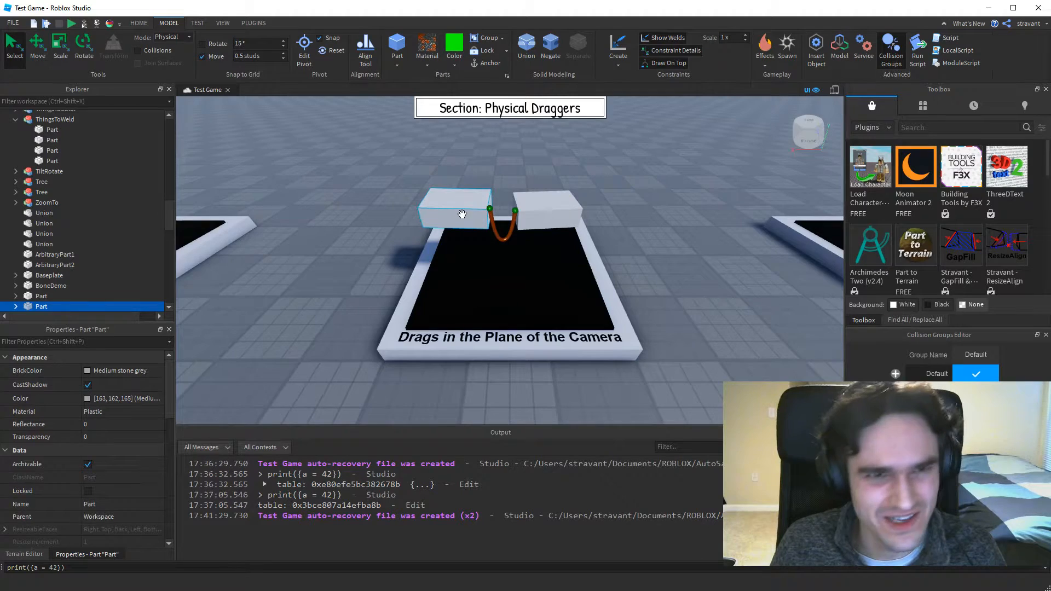
# Turn Collisions back on and move both rope-connected bricks again while viewing them from a lower camera angle.
pyautogui.click(153, 49)
pyautogui.moveTo(645, 280); pyautogui.dragTo(645, 280, button='right')
pyautogui.moveTo(584, 260); pyautogui.dragTo(564, 228)
pyautogui.moveTo(600, 270); pyautogui.dragTo(600, 270, button='right')
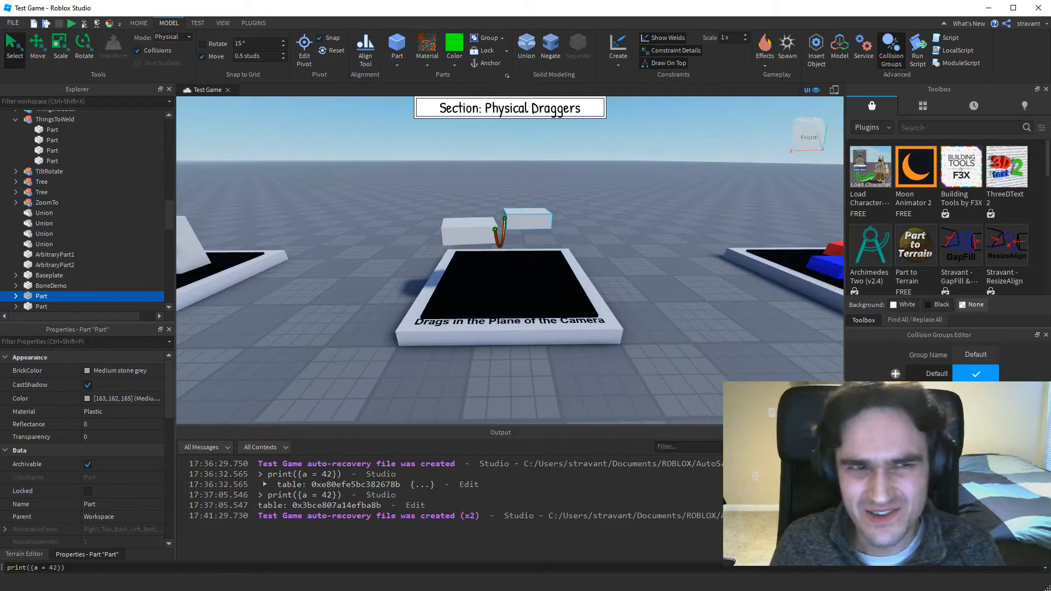
pyautogui.moveTo(527, 215)
pyautogui.mouseDown()
pyautogui.moveTo(568, 191)
pyautogui.moveTo(542, 205)
pyautogui.mouseUp()
pyautogui.moveTo(484, 223); pyautogui.dragTo(471, 245)
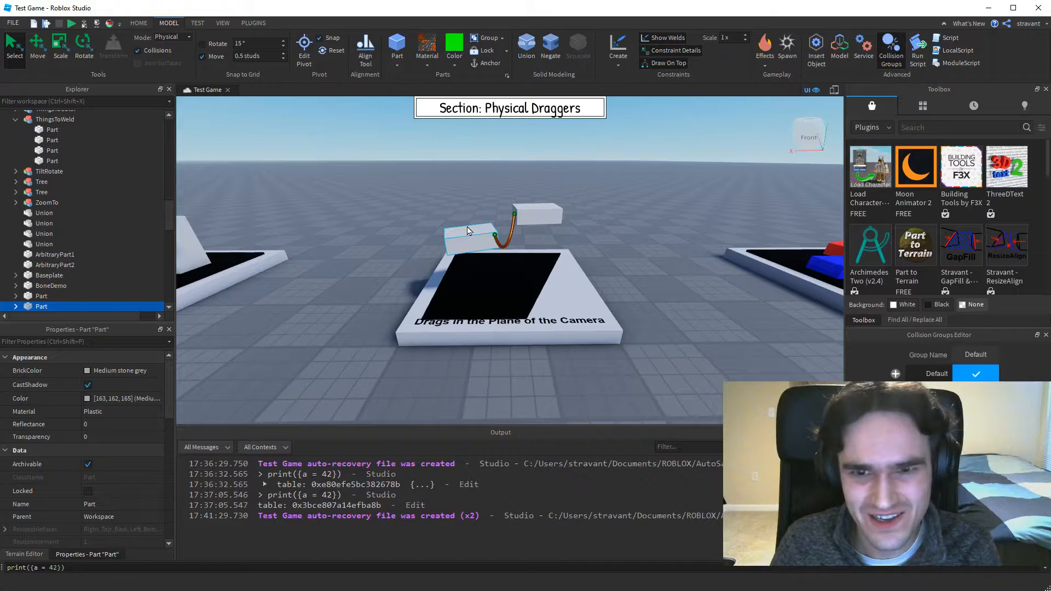
# Set the dragger mode back to Geometric.
pyautogui.click(178, 36)
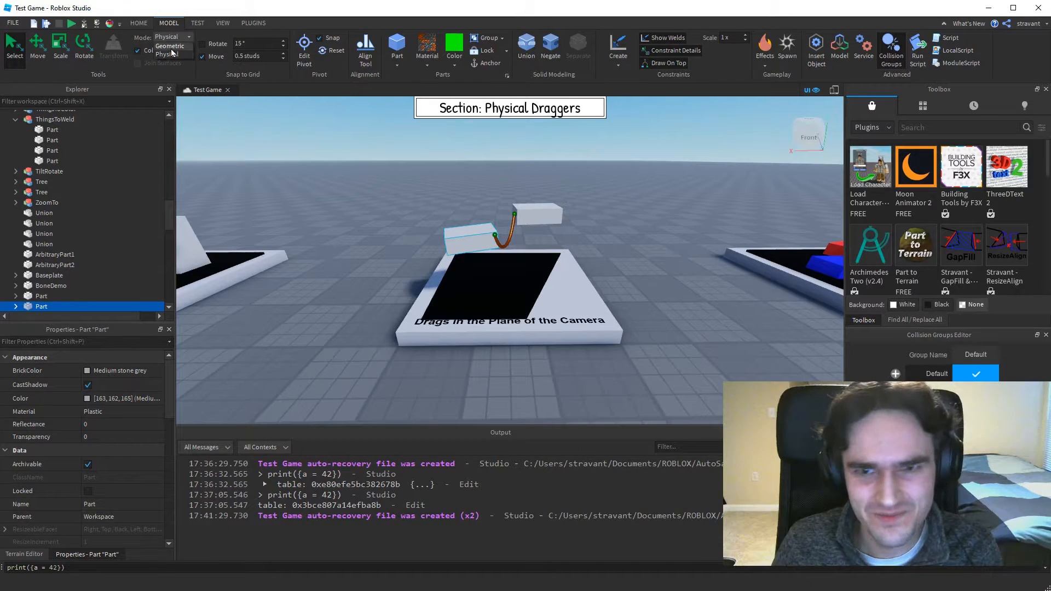
pyautogui.click(171, 47)
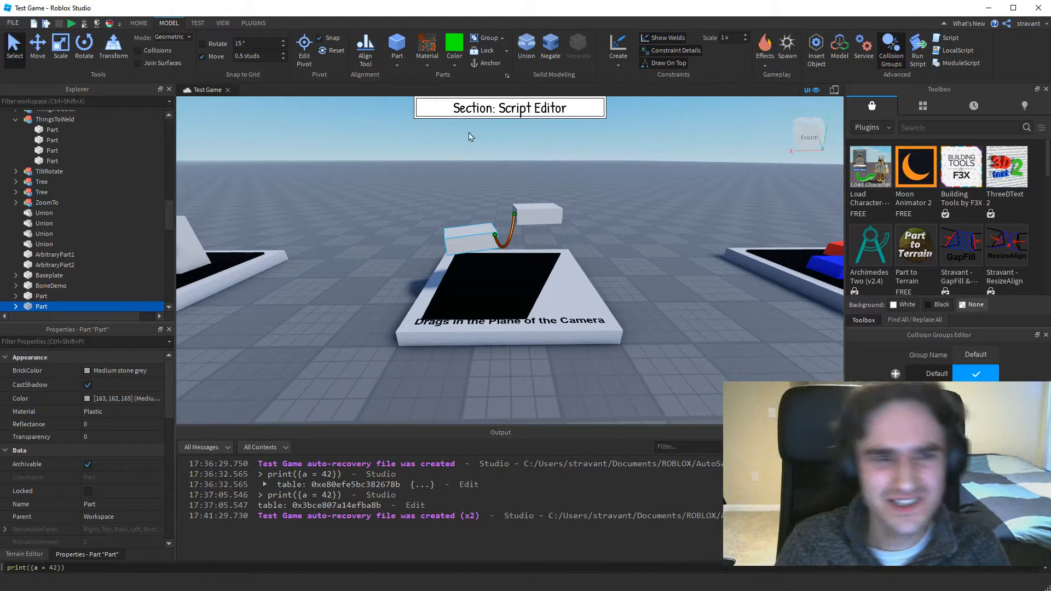
# Find ScriptOne through Quick Open by searching for "scripto" and open it in the script editor.
pyautogui.scroll(10, 110, 166)
pyautogui.scroll(1, 109, 166)
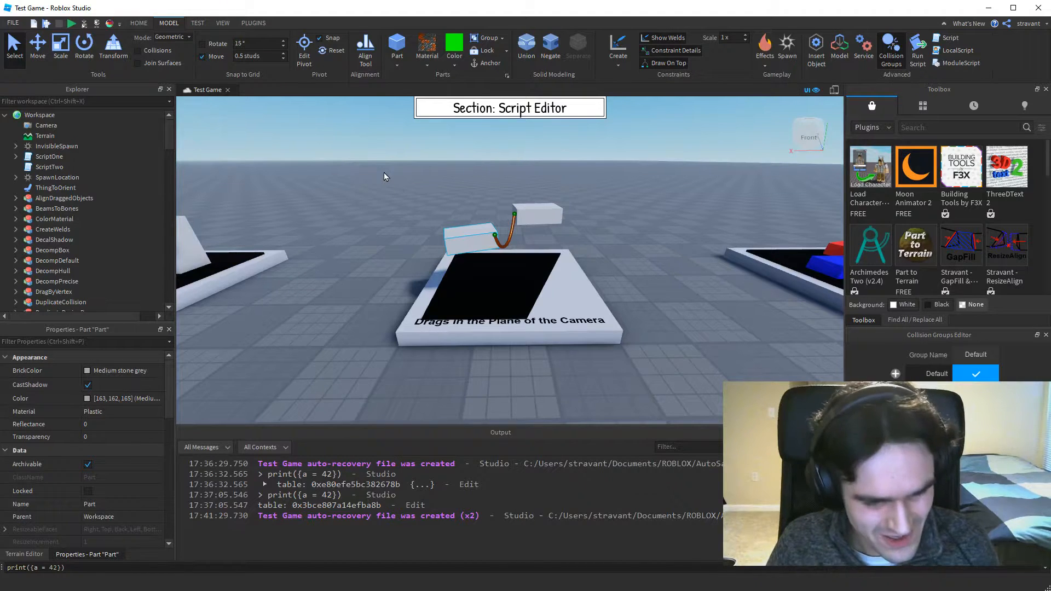
pyautogui.hotkey('ctrl', 'p')
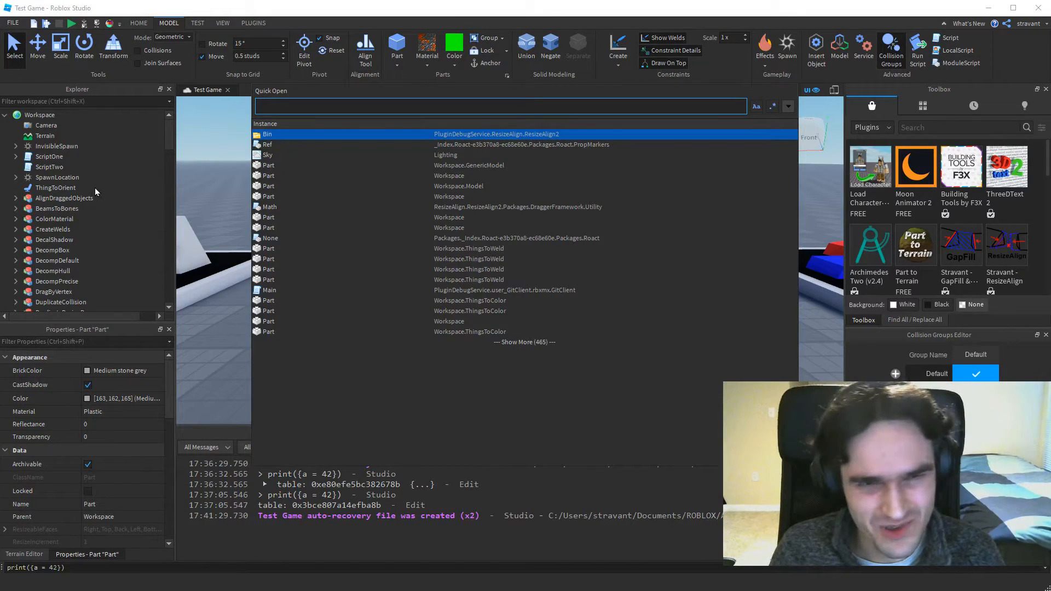
pyautogui.write('scriptone')
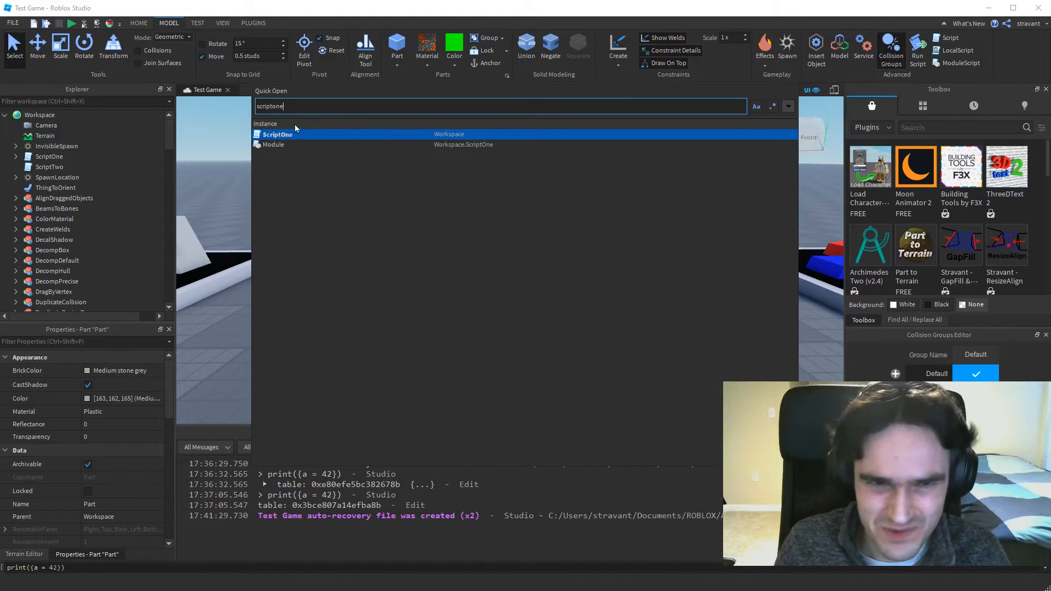
pyautogui.press('BackSpace')
pyautogui.press('BackSpace')
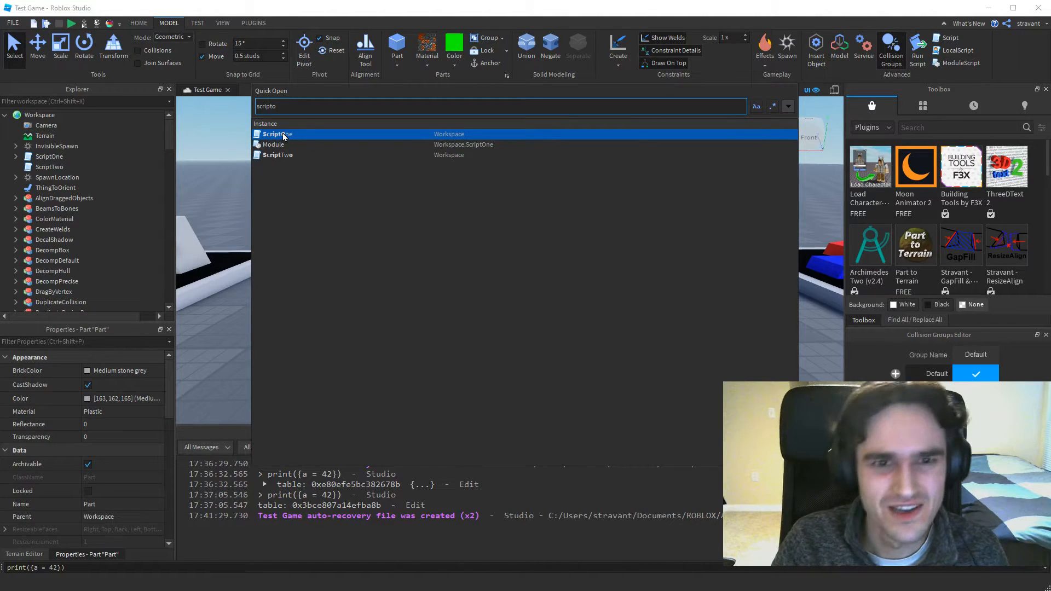
pyautogui.click(282, 137)
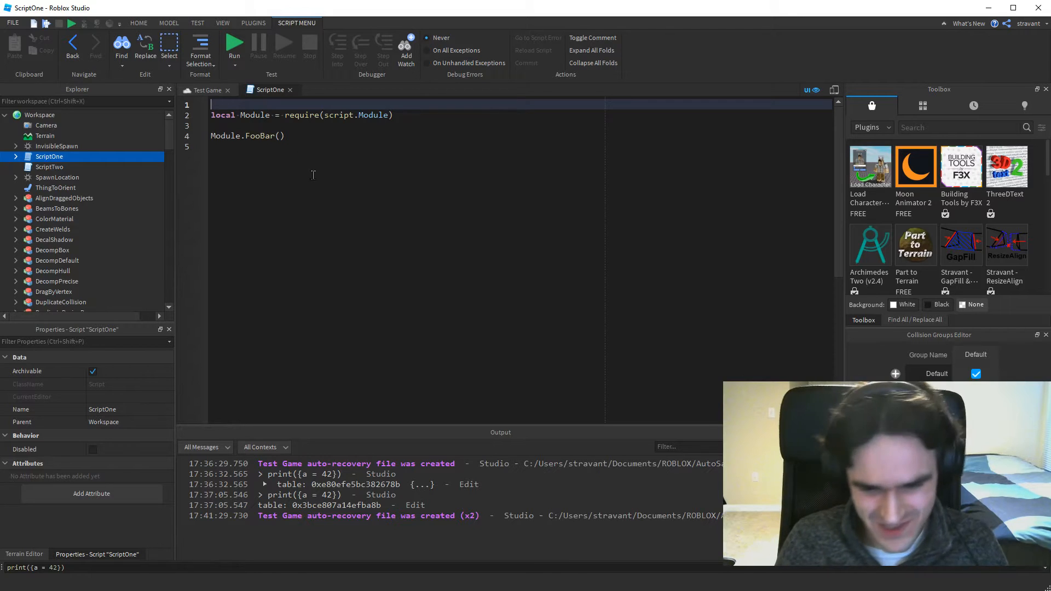
# Return to the Test Game viewport, select SpawnLocation through Quick Open by searching for "spawn", and focus the camera on it.
pyautogui.click(204, 93)
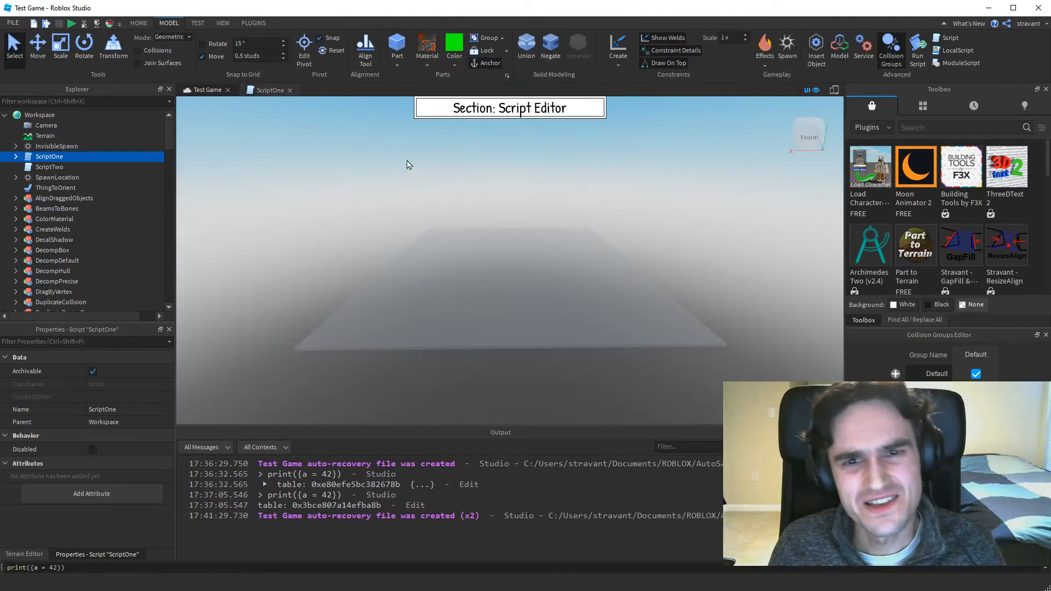
pyautogui.moveTo(481, 207)
pyautogui.mouseDown(button='right')
pyautogui.moveTo(468, 194)
pyautogui.moveTo(487, 195)
pyautogui.mouseUp(button='right')
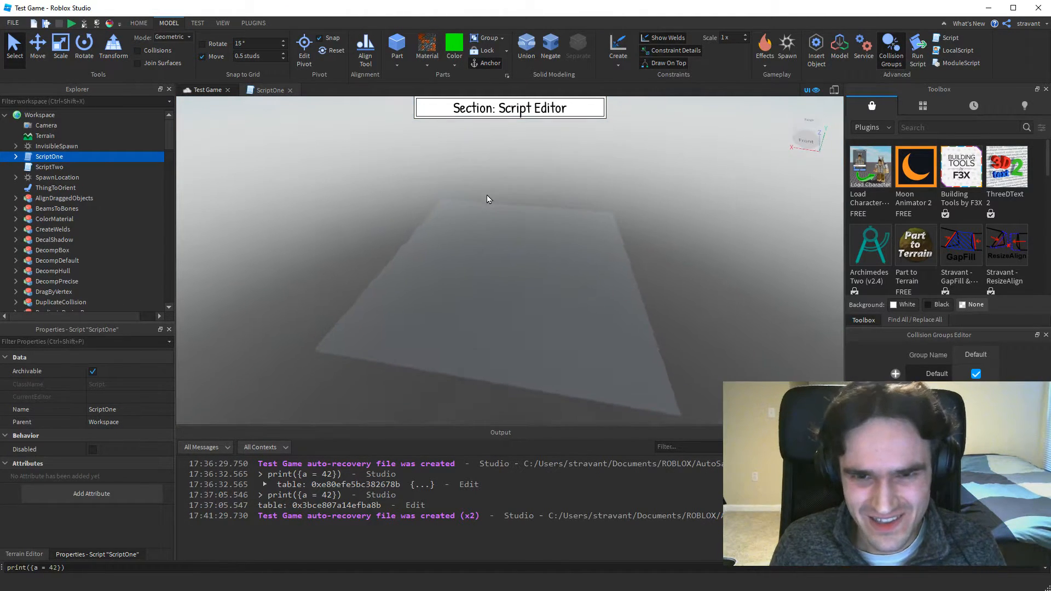
pyautogui.scroll(3, 552, 272)
pyautogui.scroll(5, 520, 271)
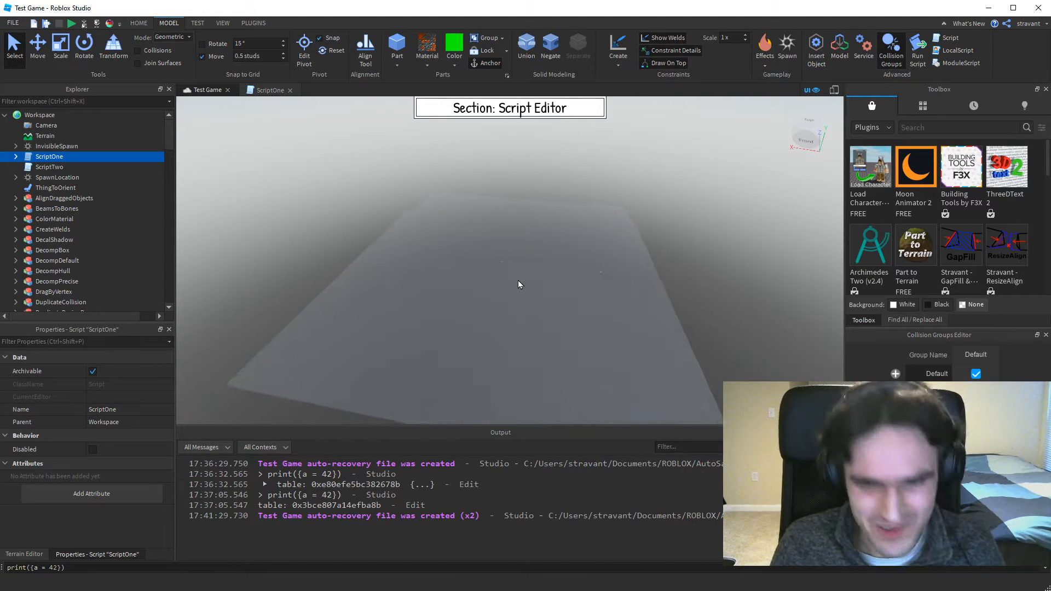
pyautogui.moveTo(81, 159)
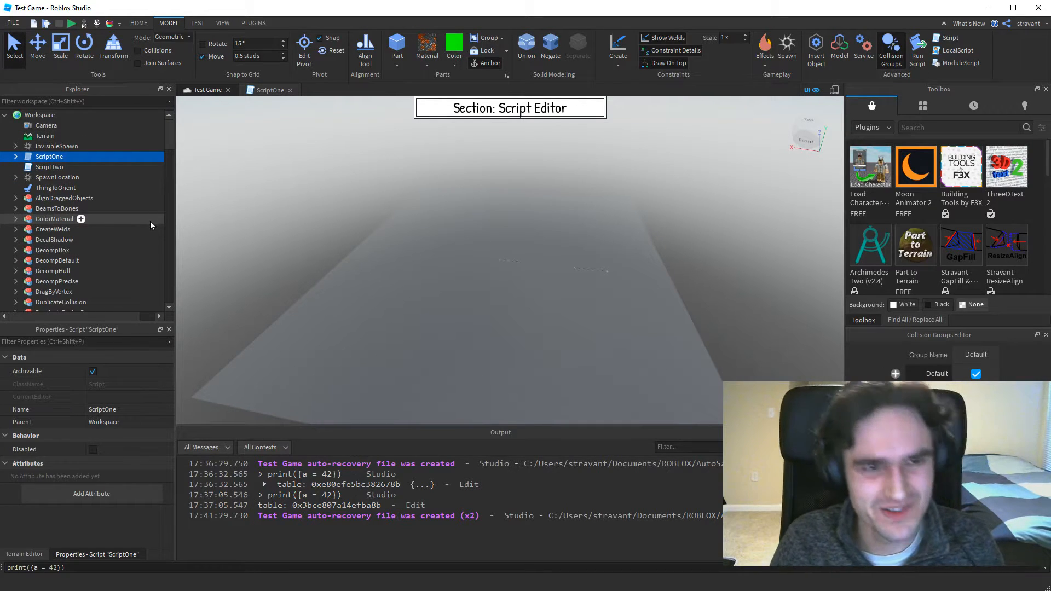
pyautogui.hotkey('ctrl', 'p')
pyautogui.write('spawn')
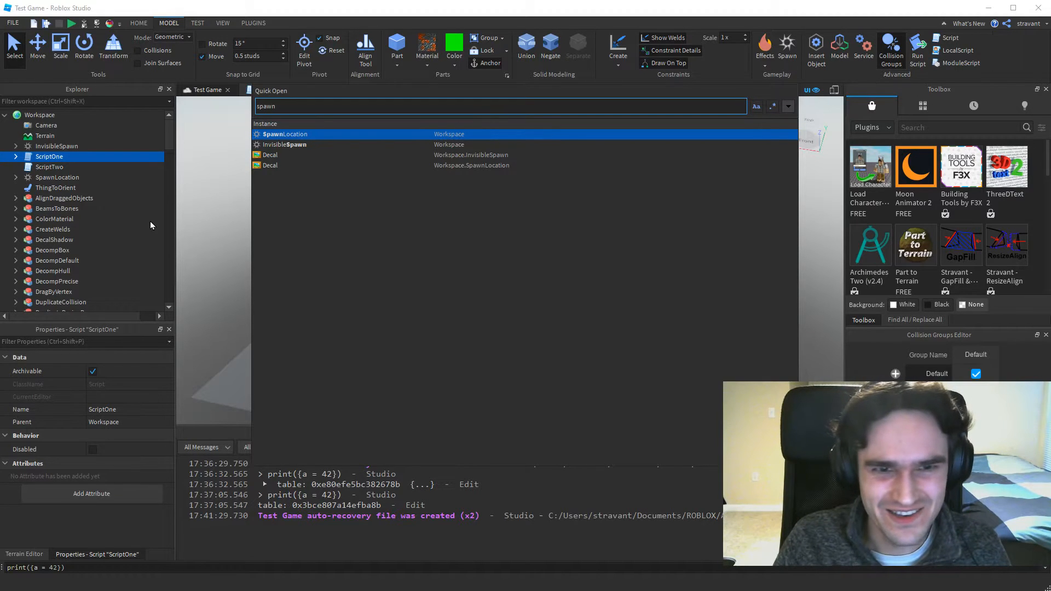
pyautogui.press('Return')
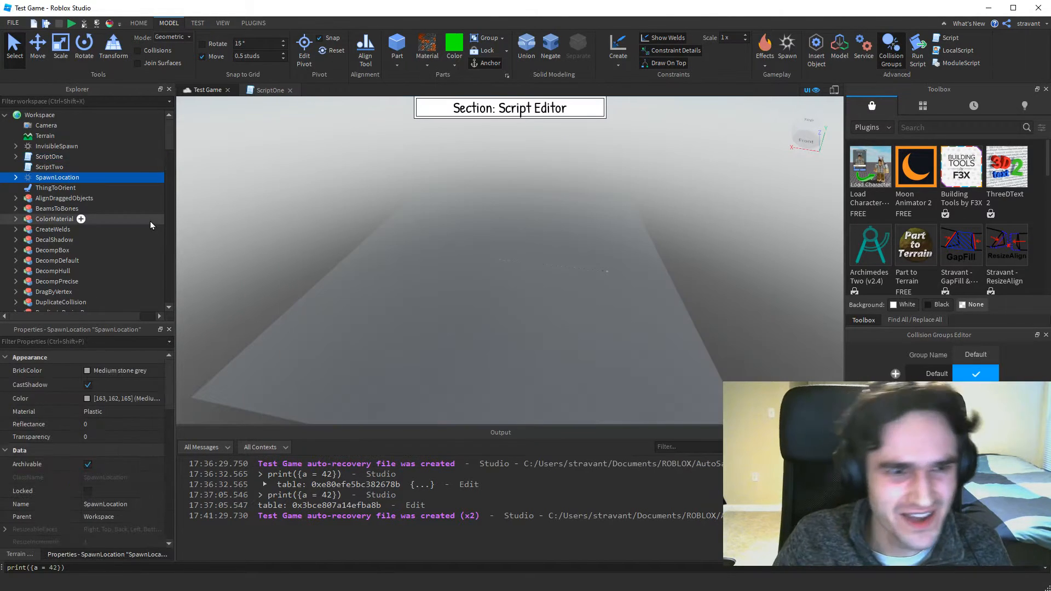
pyautogui.press('f')
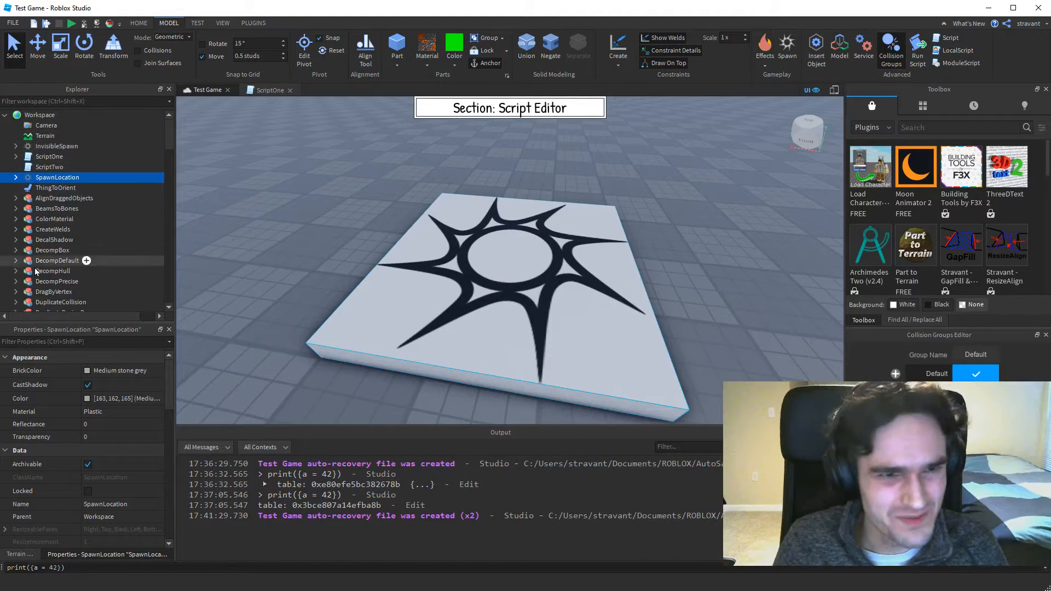
# Return to ScriptOne and search all scripts for "local" with Find All / Replace All.
pyautogui.click(270, 91)
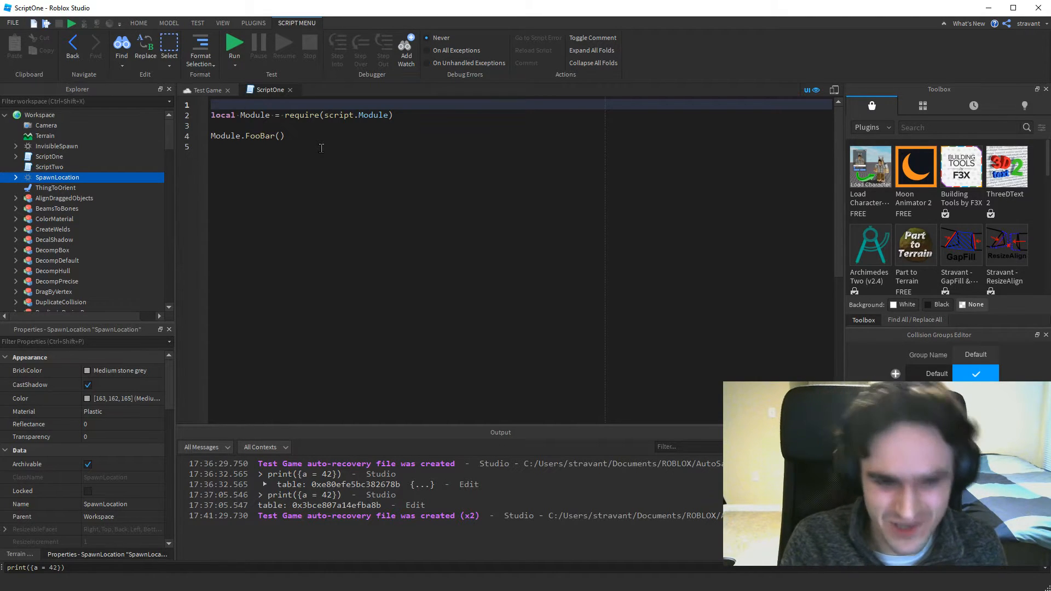
pyautogui.hotkey('ctrl', 'shift', 'f')
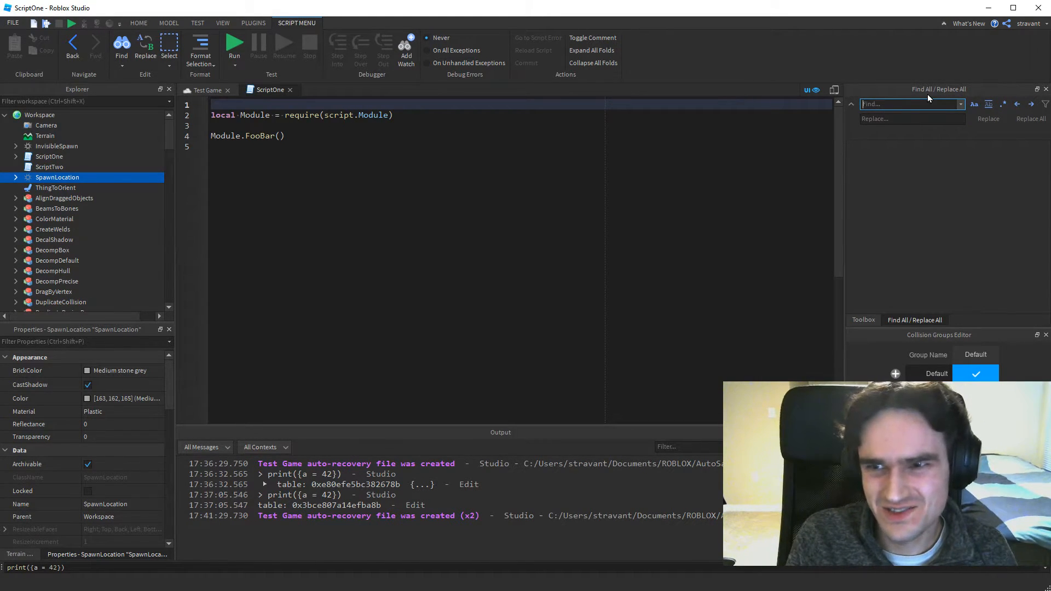
pyautogui.write('local')
pyautogui.press('Return')
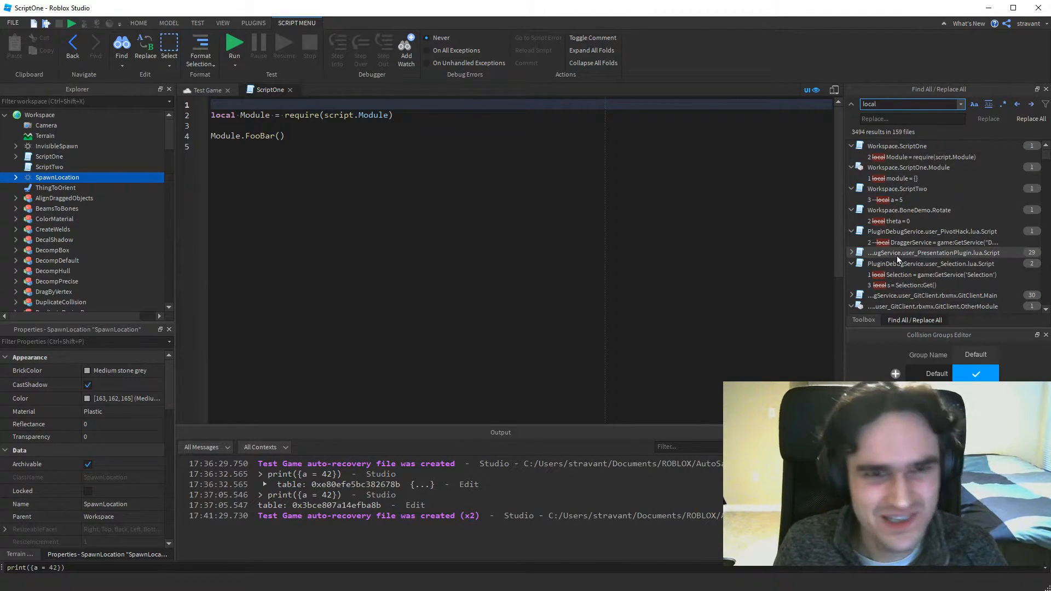
pyautogui.click(887, 119)
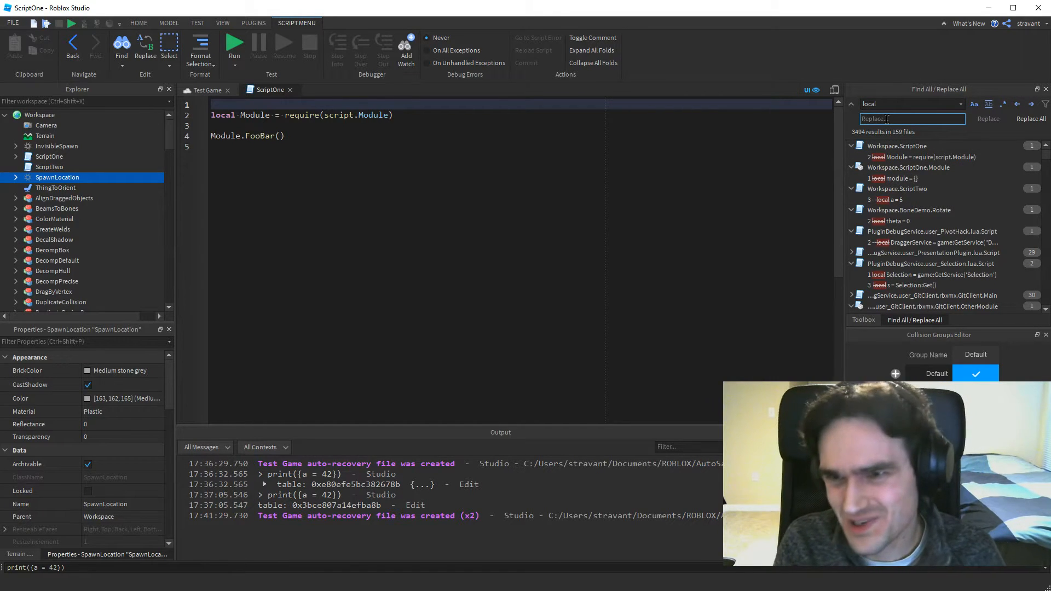
# Replace the search term with "FooBar" and search all scripts for it.
pyautogui.click(910, 105)
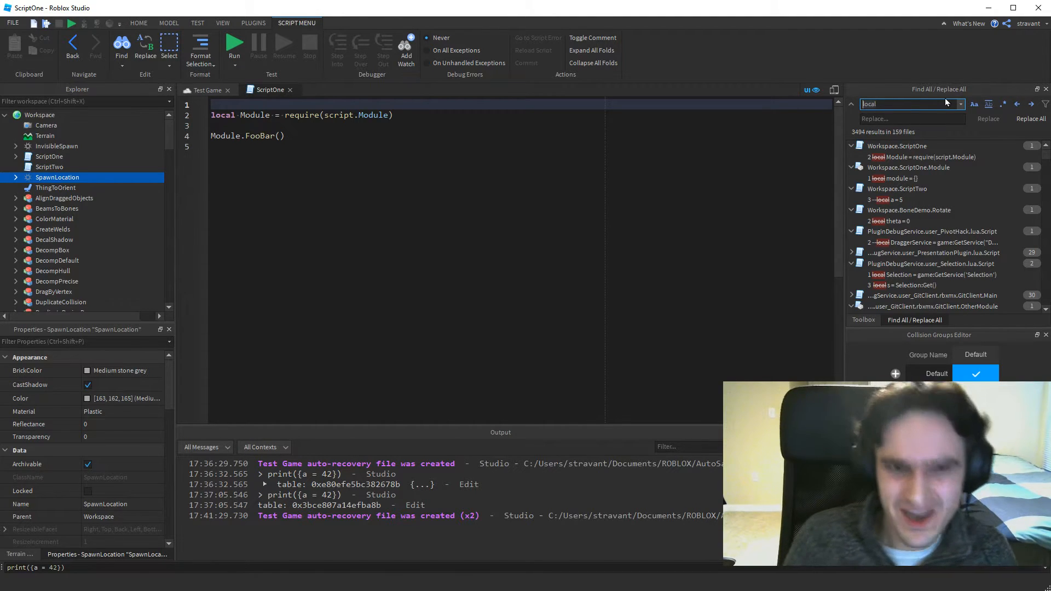
pyautogui.hotkey('ctrl', 'a')
pyautogui.write('Fre')
pyautogui.press('BackSpace')
pyautogui.press('BackSpace')
pyautogui.write('ooBa')
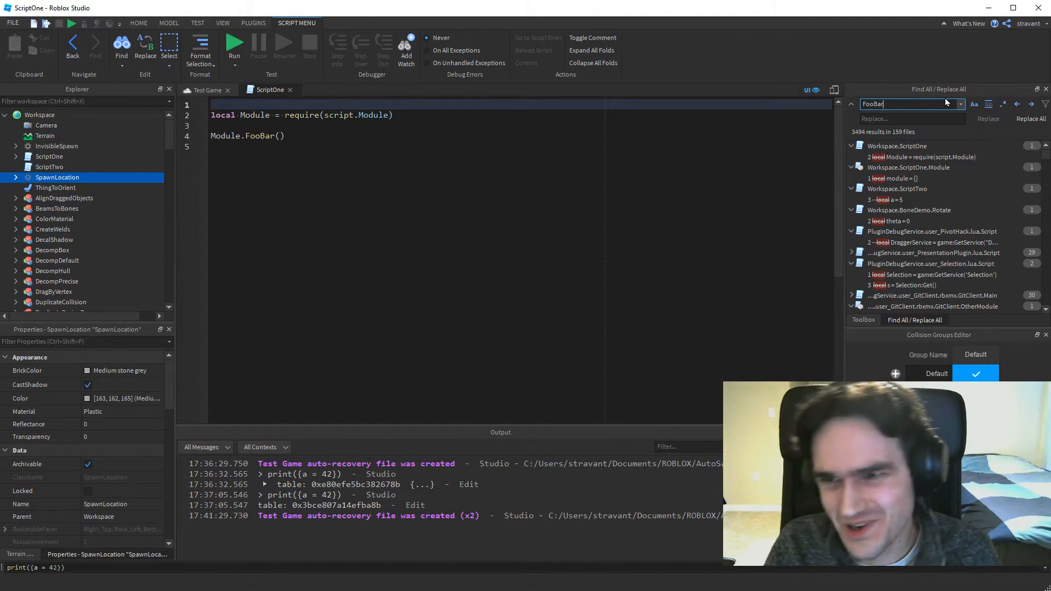
pyautogui.press('Return')
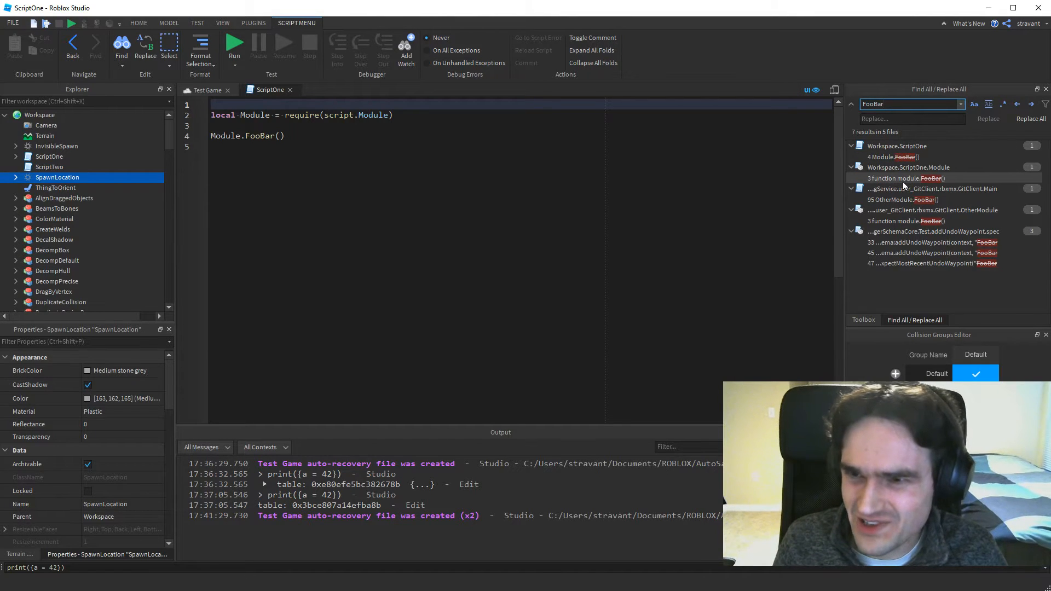
# Open the FooBar function result from ScriptOne's Module script, then close that script to return to ScriptOne.
pyautogui.click(901, 180)
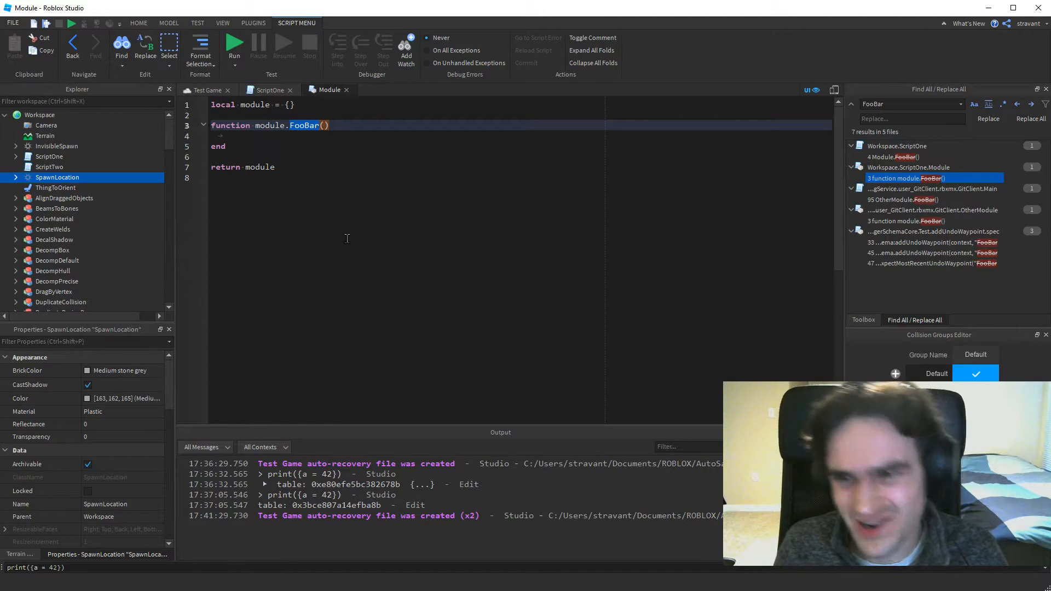
pyautogui.click(898, 105)
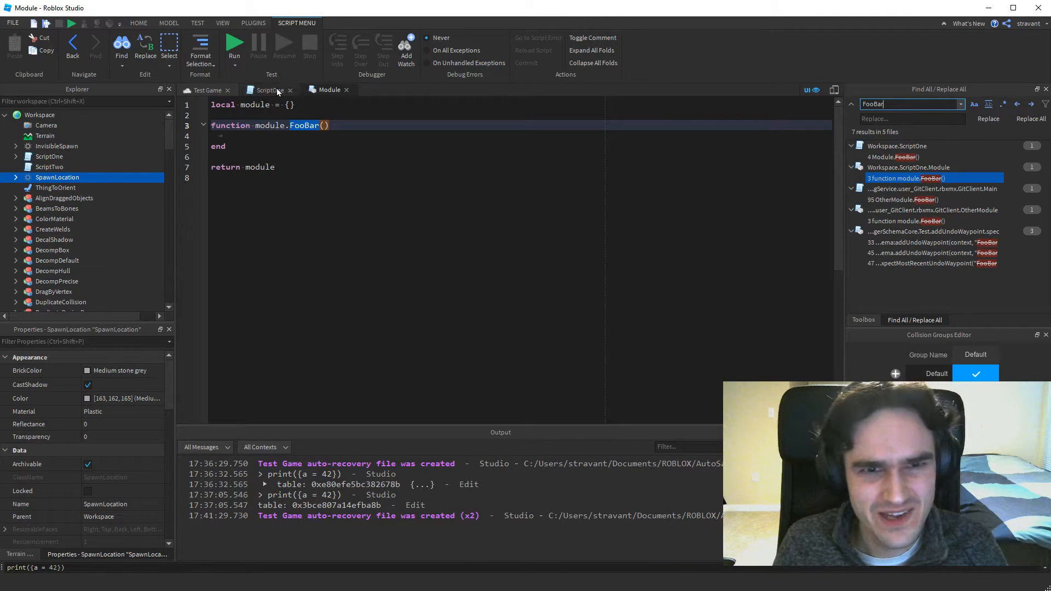
pyautogui.click(346, 89)
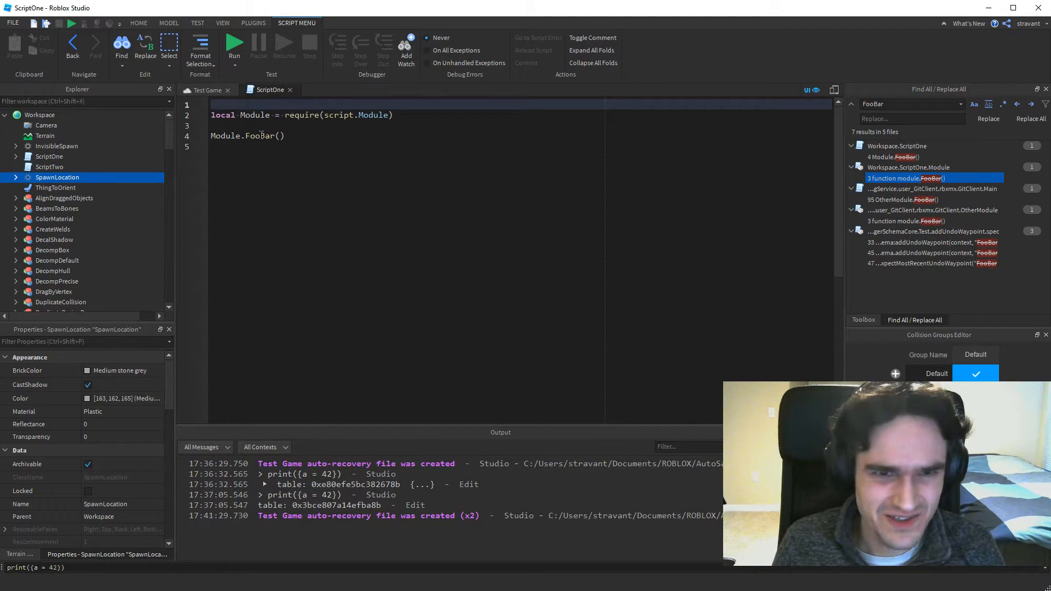
# Pass true as the argument of the Module.FooBar call on line 4 of ScriptOne.
pyautogui.moveTo(261, 135)
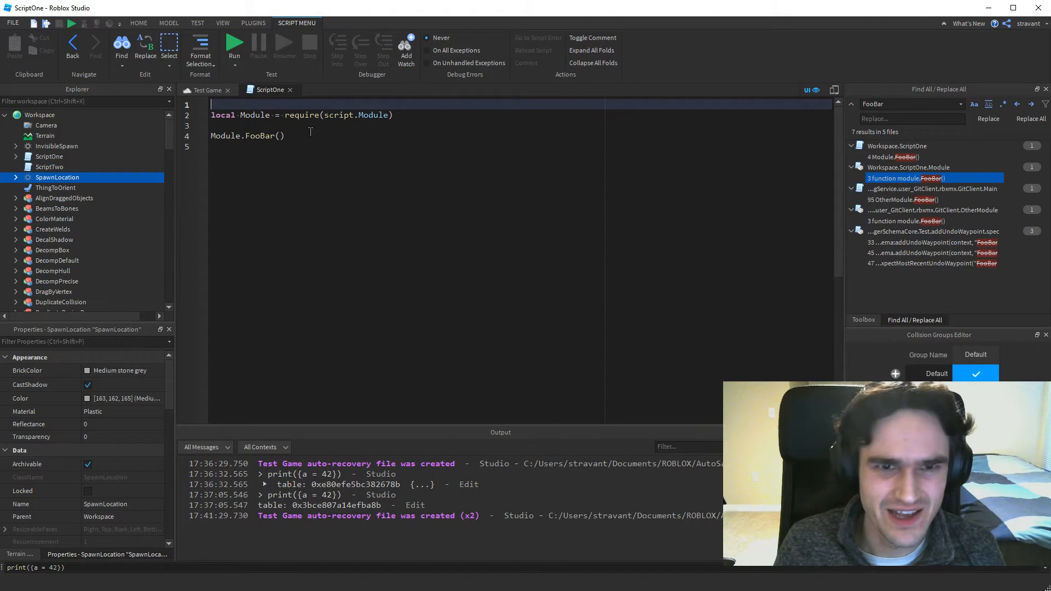
pyautogui.click(293, 142)
pyautogui.press('Up')
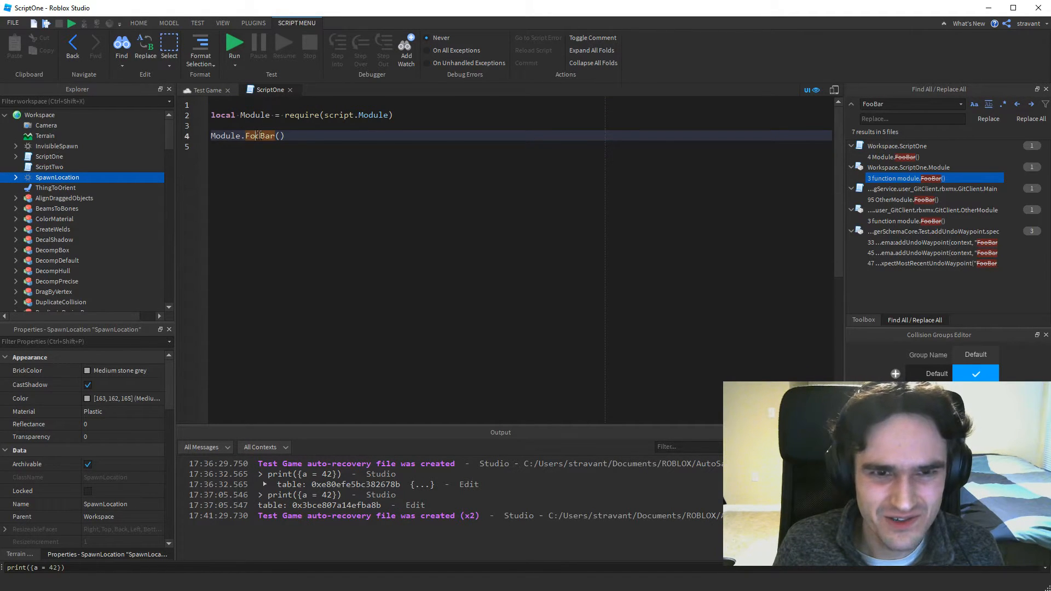
pyautogui.click(279, 135)
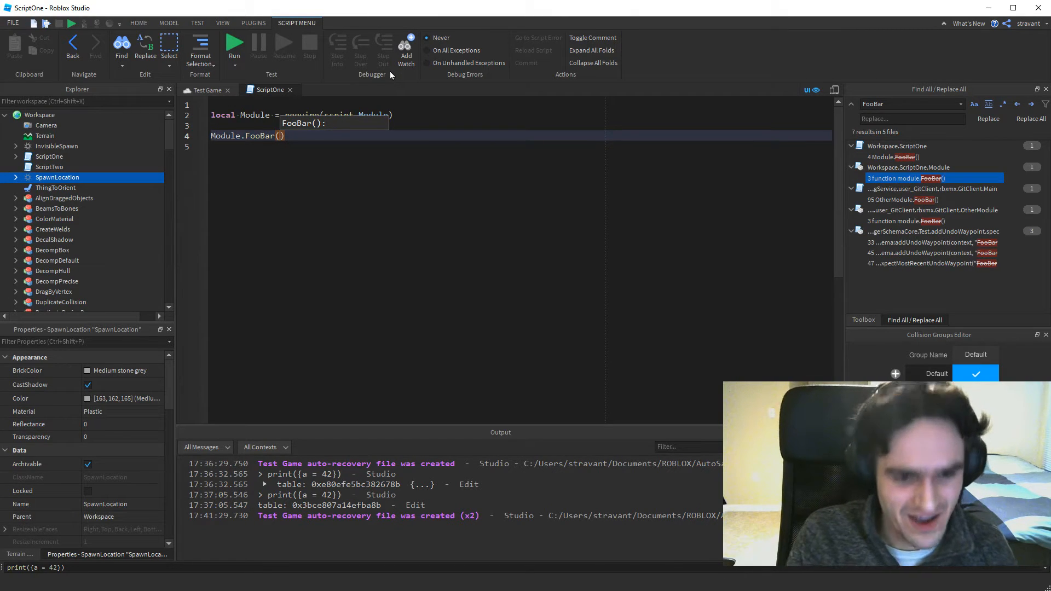
pyautogui.write('true')
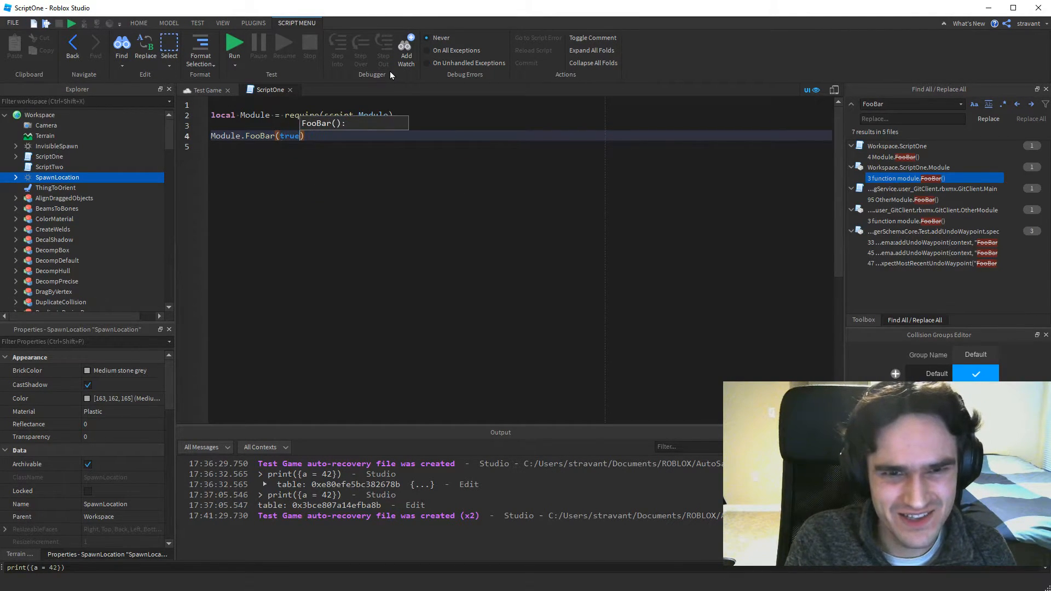
pyautogui.press('Right')
pyautogui.press('Left')
pyautogui.press('Left')
pyautogui.press('Left')
pyautogui.press('Left')
pyautogui.press('Left')
pyautogui.press('Left')
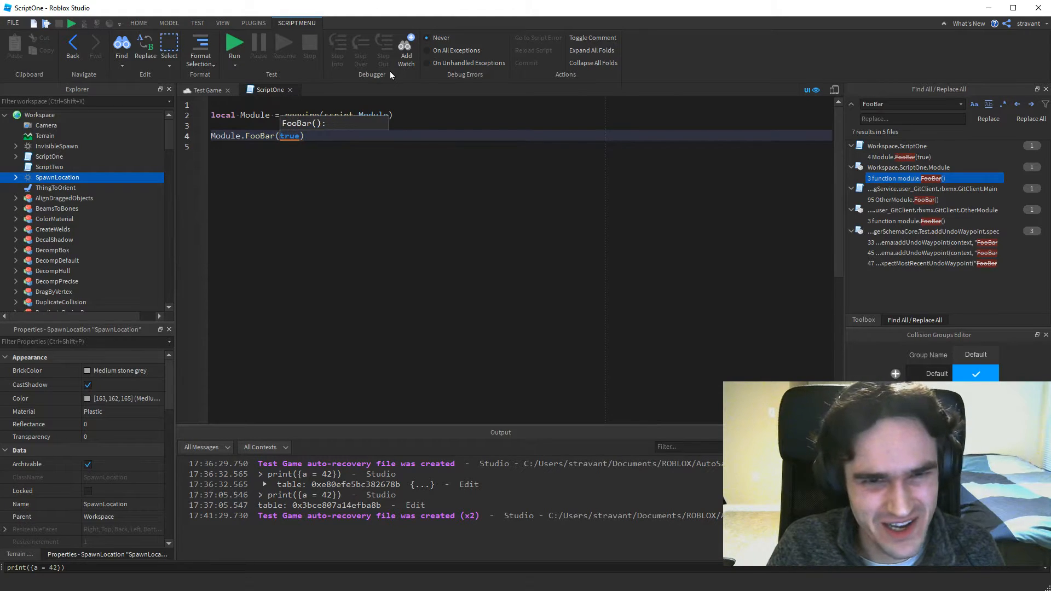
pyautogui.press('End')
# Jump from the FooBar call to its definition in Module and add an argument named "parameter" to the function.
pyautogui.moveTo(261, 139)
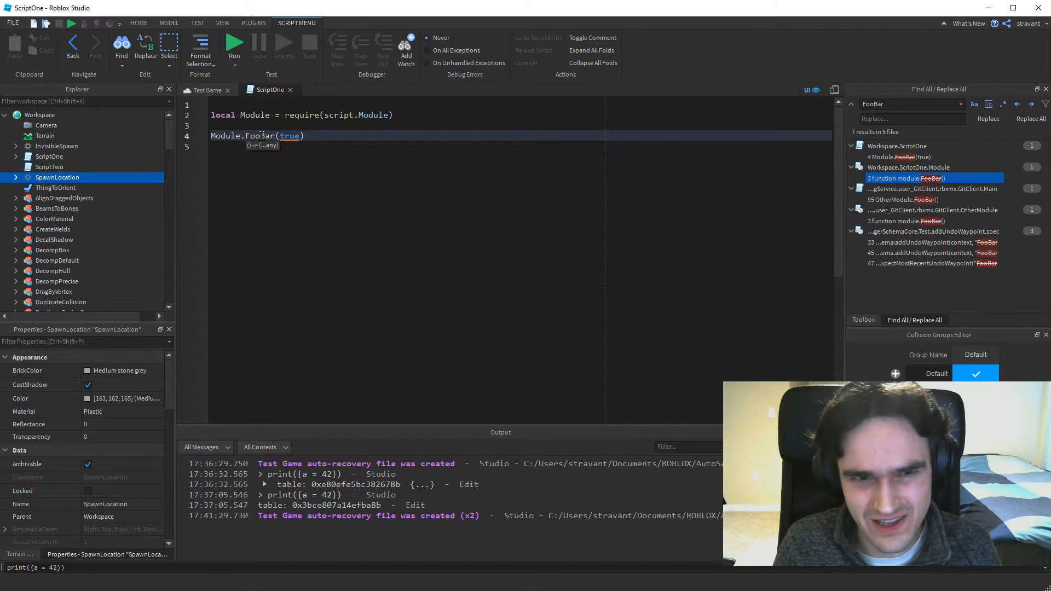
pyautogui.keyDown('ctrl'); pyautogui.click(261, 135); pyautogui.keyUp('ctrl')
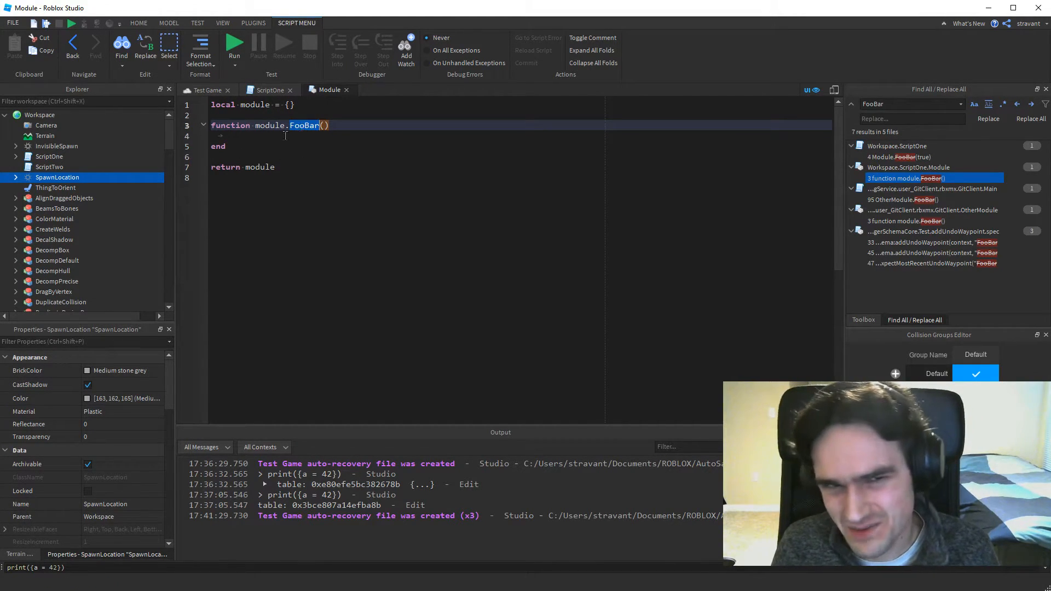
pyautogui.click(317, 134)
pyautogui.click(328, 128)
pyautogui.write('parameter')
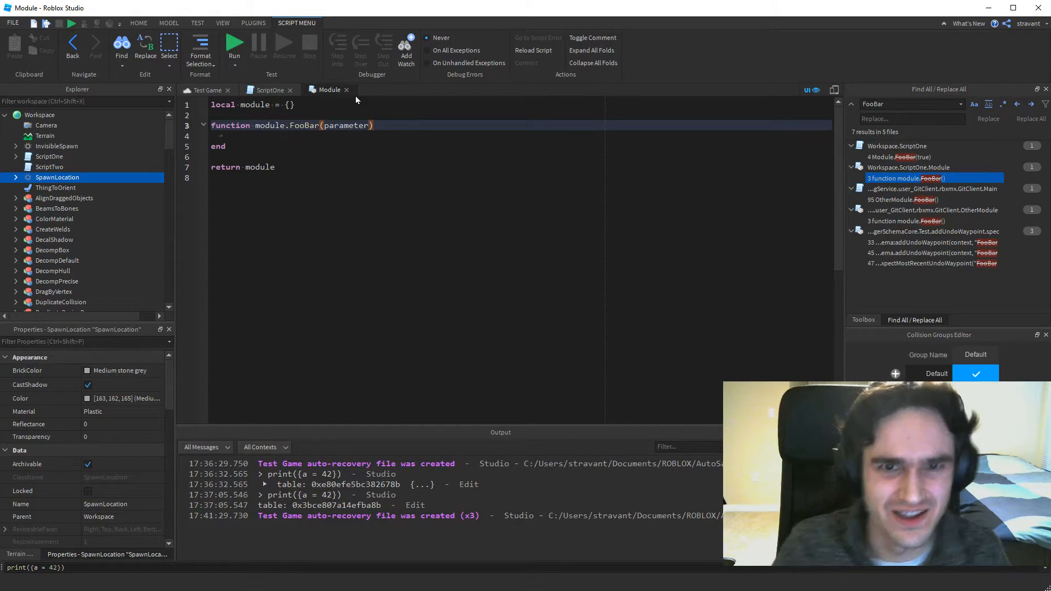
# Remove the argument named "parameter" from the FooBar function definition in Module.
pyautogui.click(199, 138)
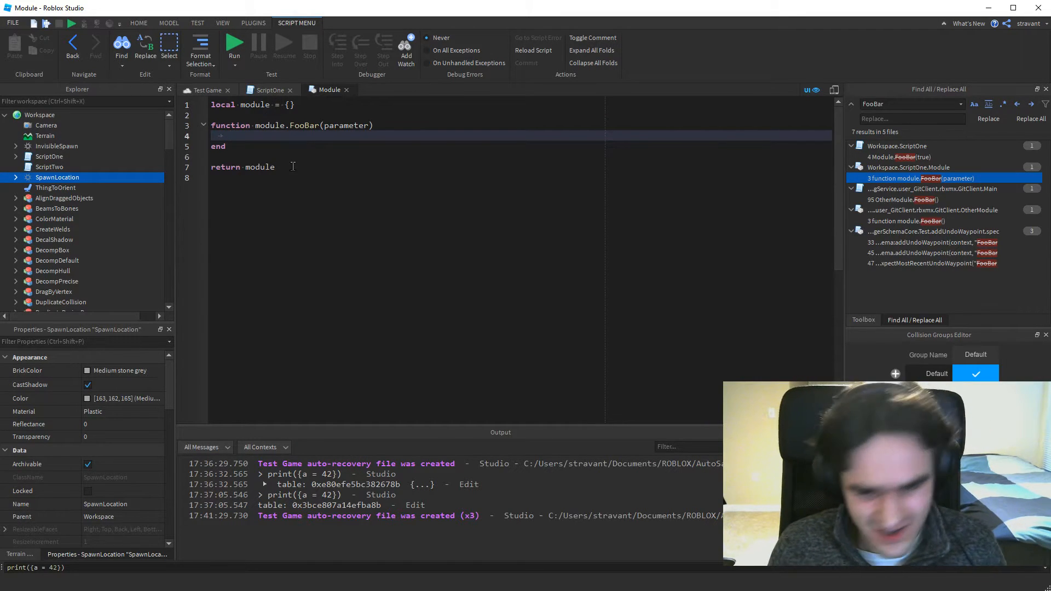
pyautogui.doubleClick(335, 125)
pyautogui.press('BackSpace')
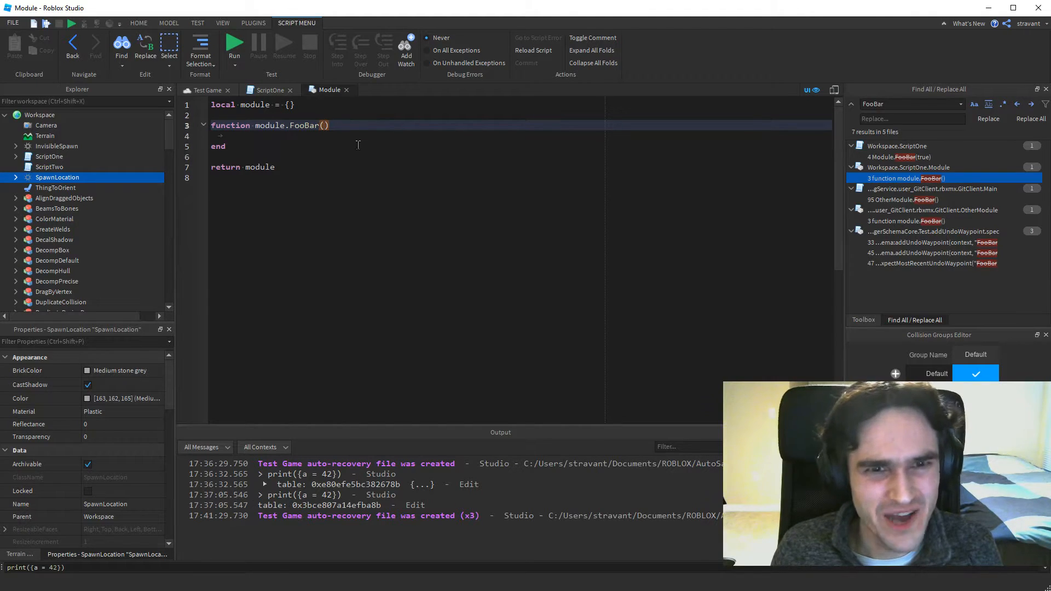
# Return to the previous script location in ScriptOne and delete the true argument from the Module.FooBar call.
pyautogui.click(72, 51)
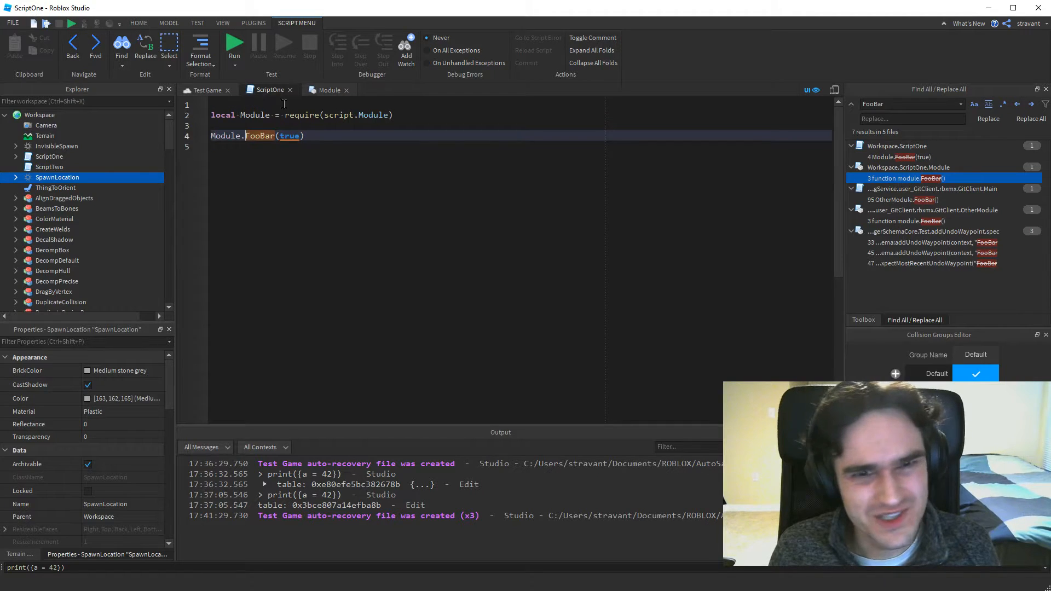
pyautogui.doubleClick(291, 136)
pyautogui.press('BackSpace')
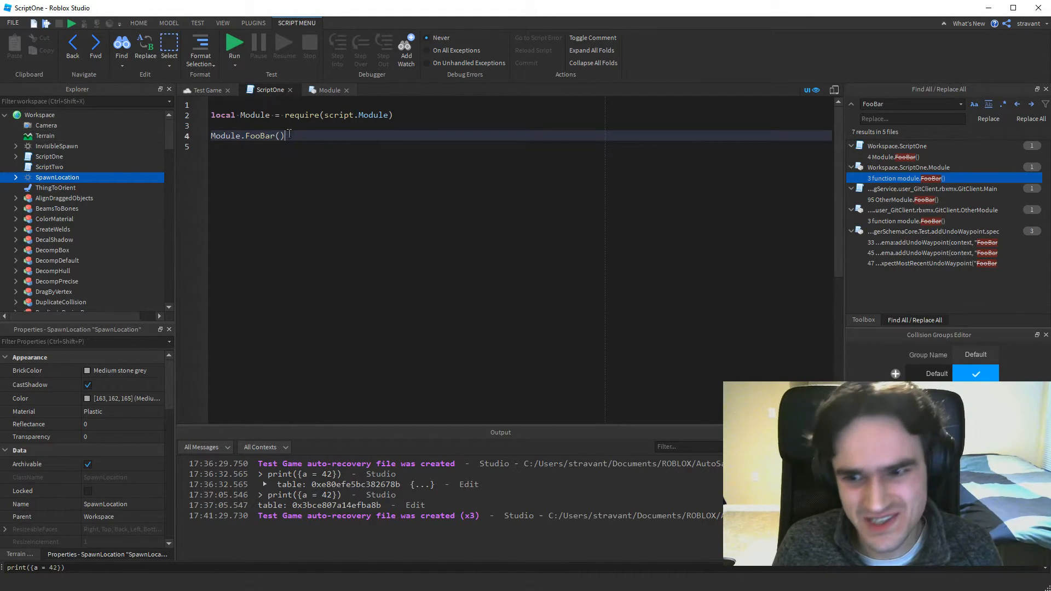
# Jump repeatedly between the FooBar call in ScriptOne and its definition in Module, finishing back in ScriptOne.
pyautogui.keyDown('ctrl'); pyautogui.click(259, 135); pyautogui.keyUp('ctrl')
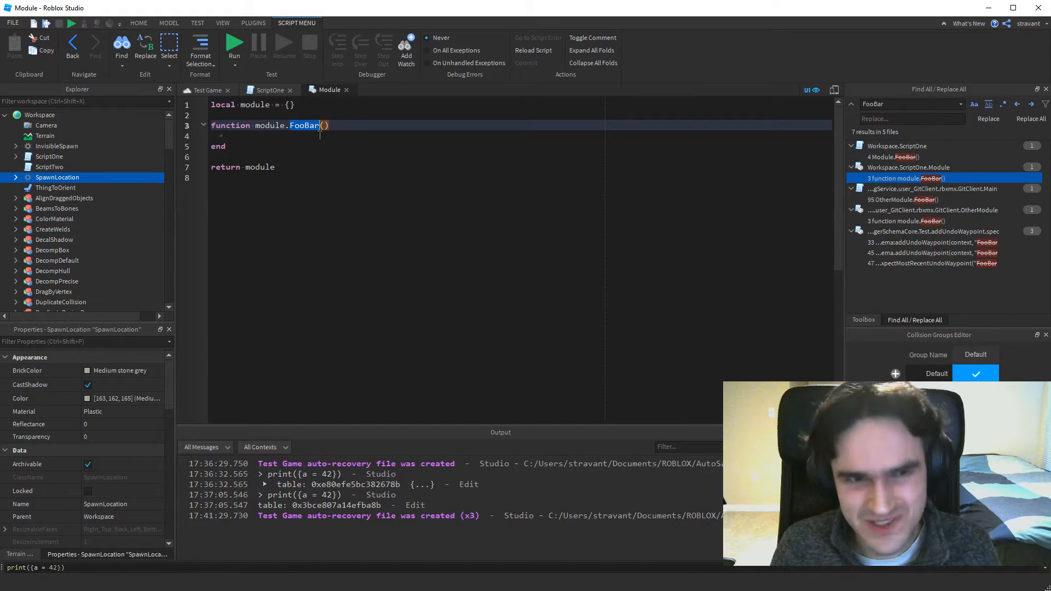
pyautogui.hotkey('alt', 'Left')
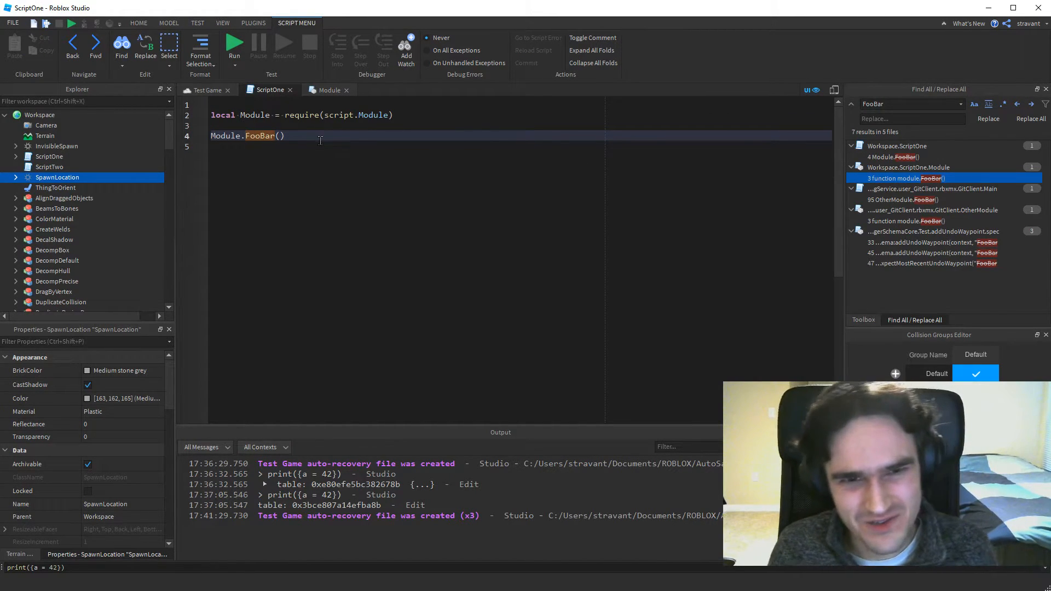
pyautogui.keyDown('ctrl'); pyautogui.click(261, 135); pyautogui.keyUp('ctrl')
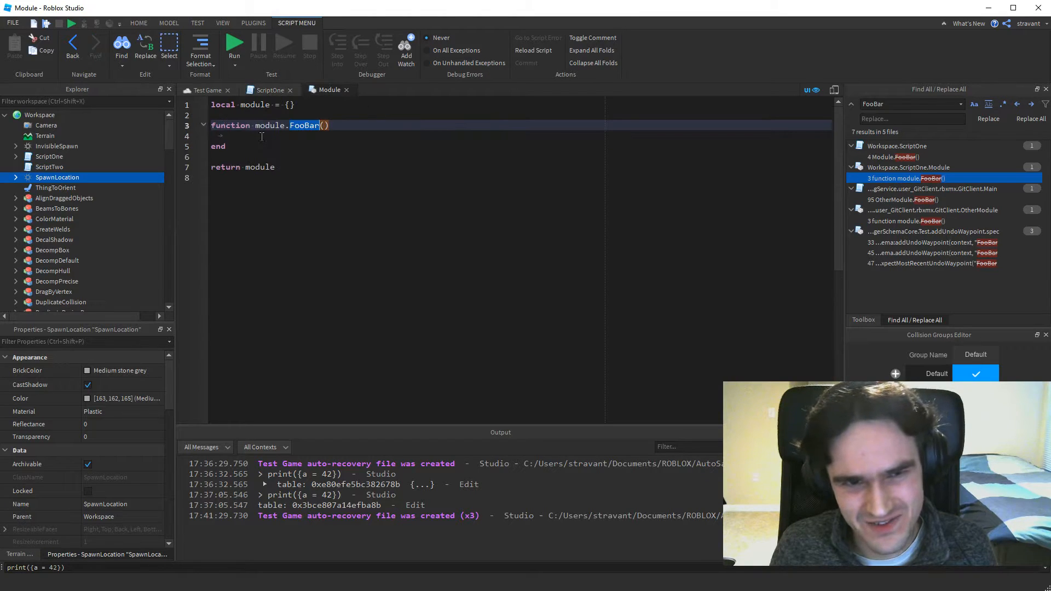
pyautogui.hotkey('alt', 'Left')
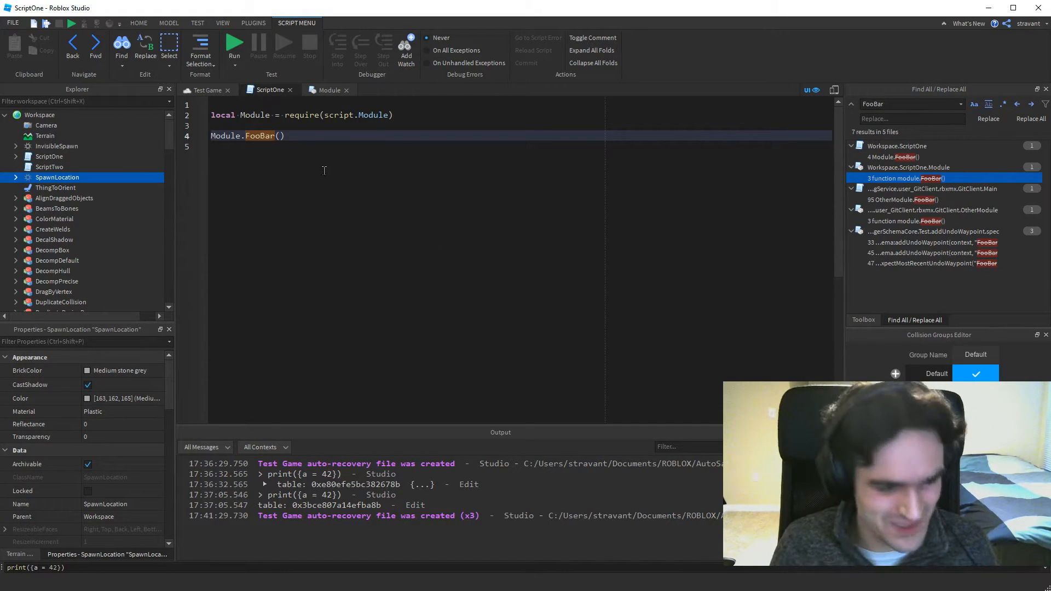
pyautogui.keyDown('ctrl'); pyautogui.click(260, 139); pyautogui.keyUp('ctrl')
pyautogui.hotkey('alt', 'Left')
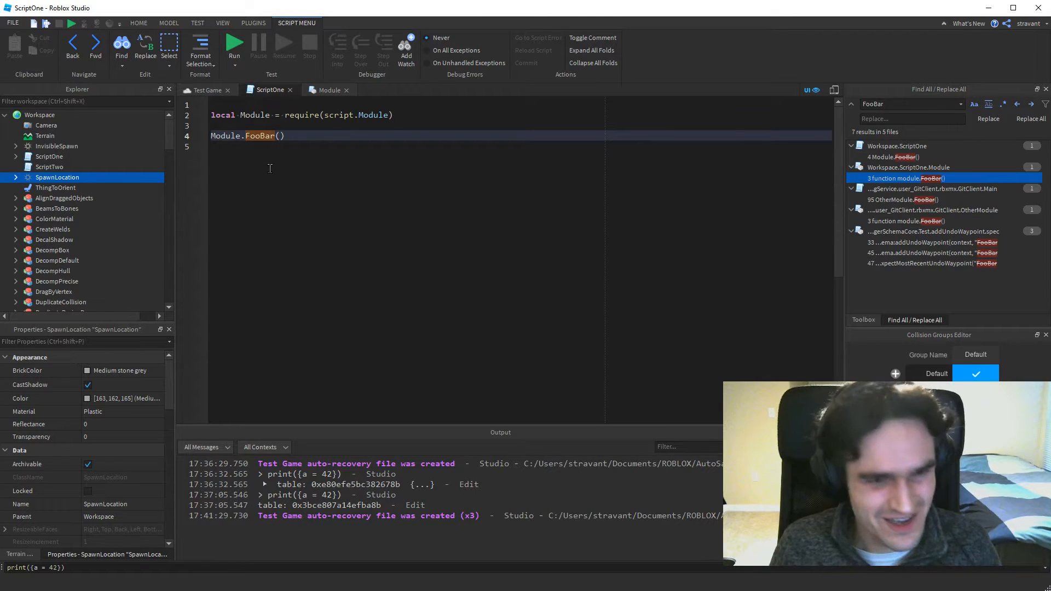
pyautogui.keyDown('ctrl'); pyautogui.click(266, 138); pyautogui.keyUp('ctrl')
pyautogui.hotkey('alt', 'Left')
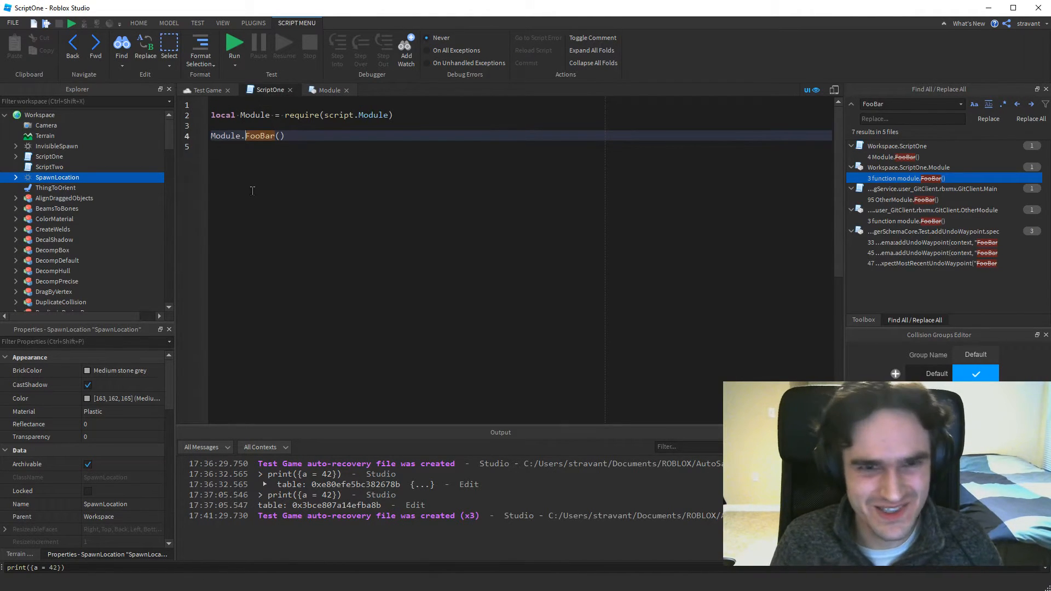
pyautogui.keyDown('ctrl'); pyautogui.click(265, 137); pyautogui.keyUp('ctrl')
pyautogui.hotkey('alt', 'Left')
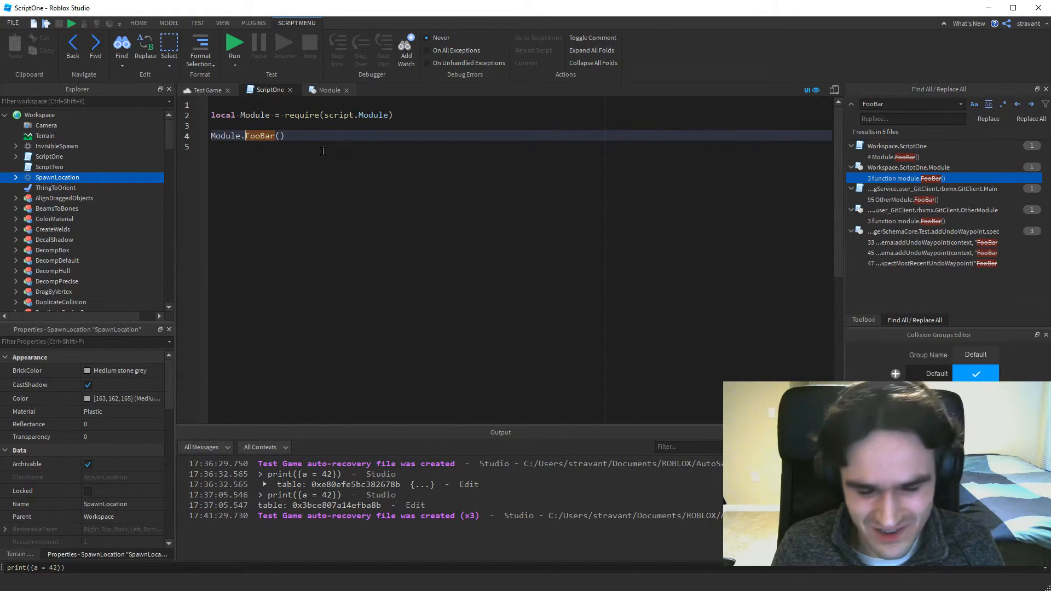
# Return to the Test Game viewport and enable Show Decomposition Geometry in the Studio settings, found by searching for "decom".
pyautogui.click(208, 91)
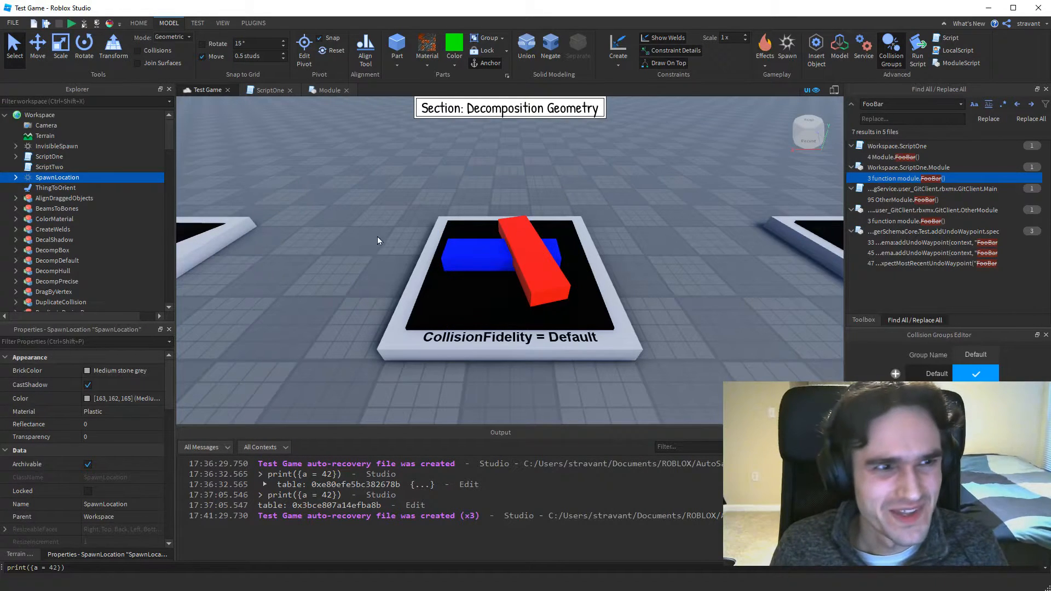
pyautogui.click(13, 23)
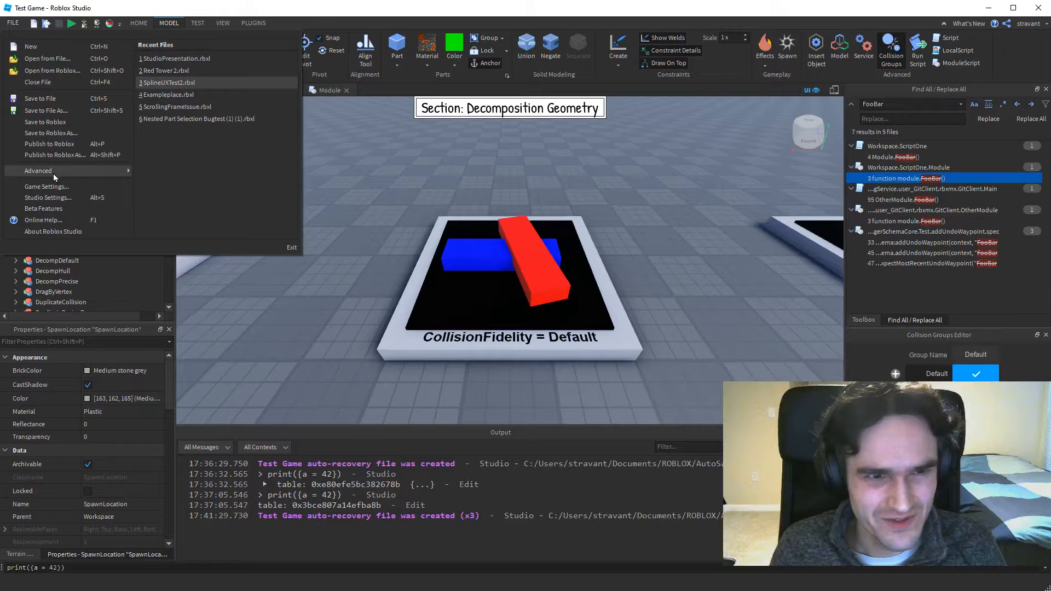
pyautogui.click(46, 200)
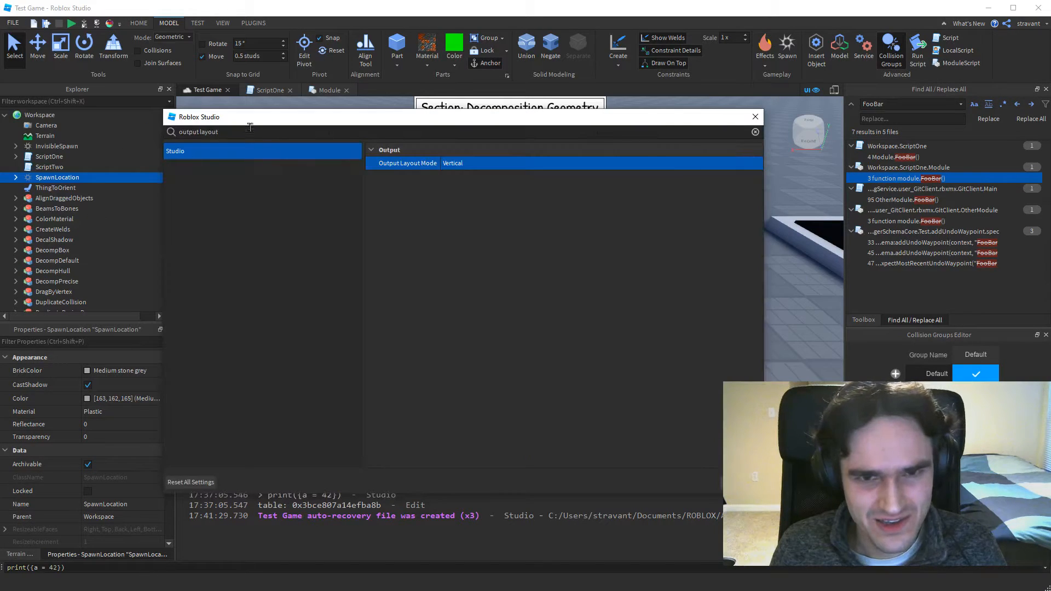
pyautogui.click(242, 131)
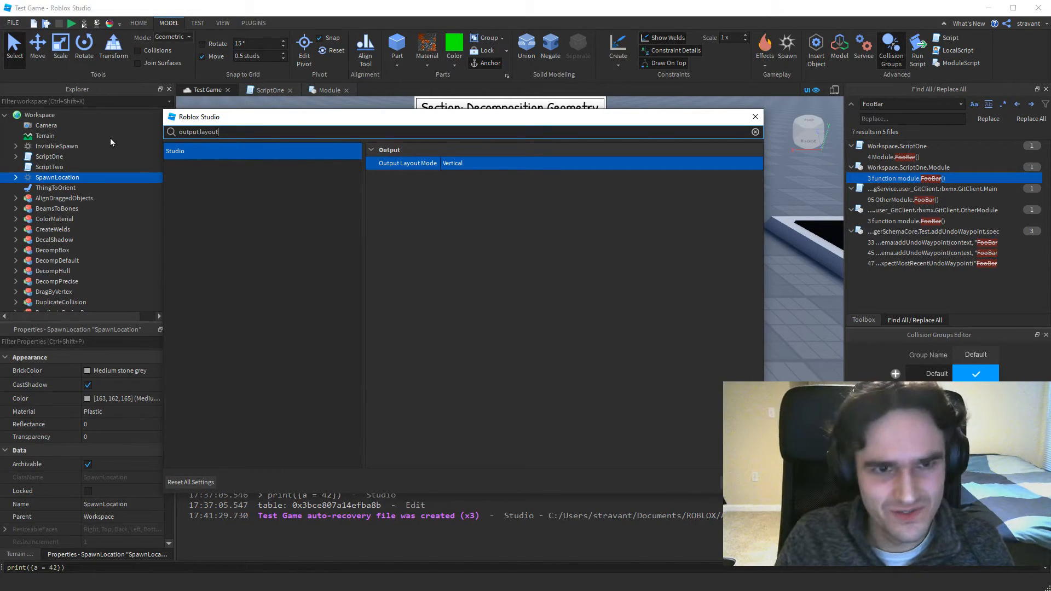
pyautogui.press('BackSpace')
pyautogui.press('BackSpace')
pyautogui.press('BackSpace')
pyautogui.press('BackSpace')
pyautogui.press('BackSpace')
pyautogui.press('BackSpace')
pyautogui.press('BackSpace')
pyautogui.press('BackSpace')
pyautogui.press('BackSpace')
pyautogui.press('BackSpace')
pyautogui.press('BackSpace')
pyautogui.press('BackSpace')
pyautogui.press('BackSpace')
pyautogui.write('decom')
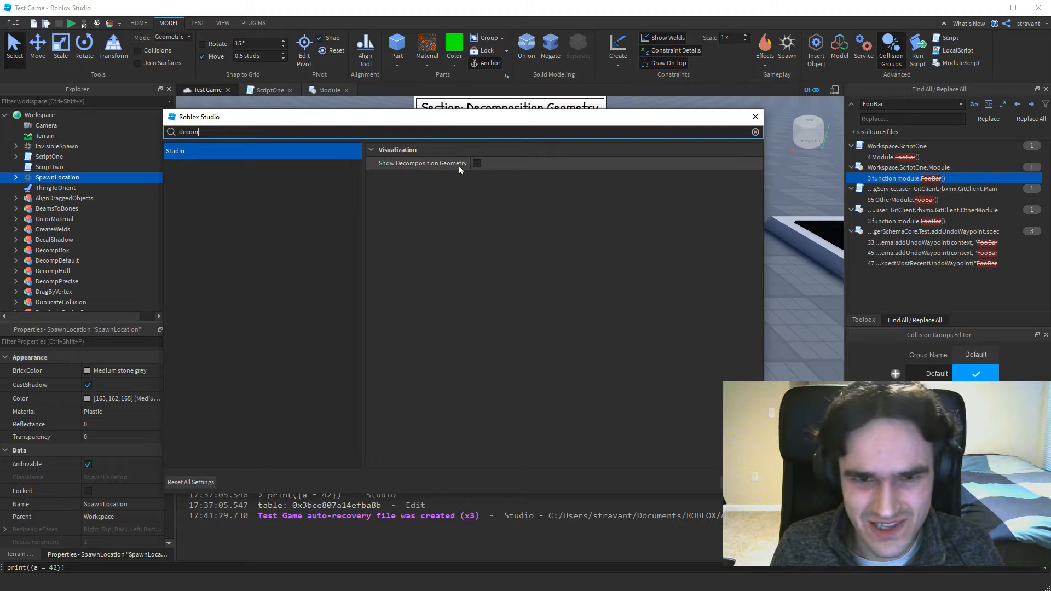
pyautogui.click(476, 163)
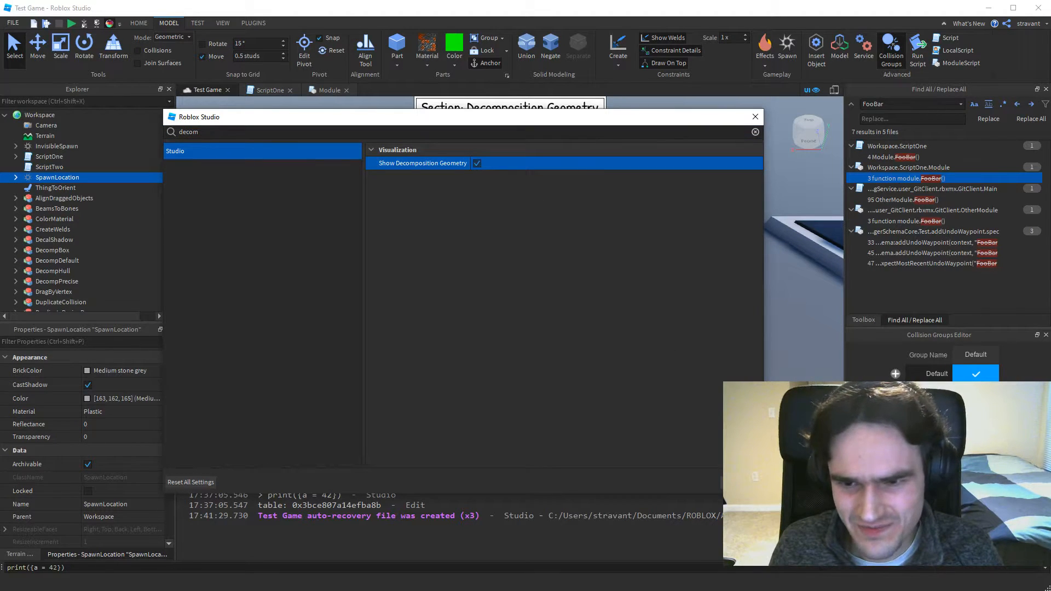
pyautogui.press('Escape')
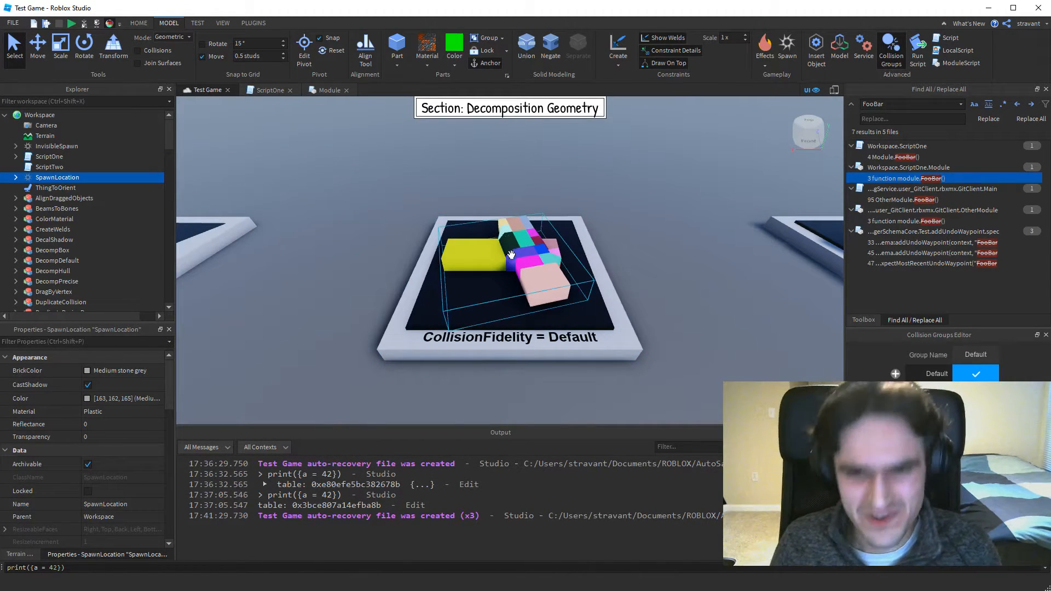
# Examine the decomposition geometry of the crossed parts on the "CollisionFidelity = Default" platform up close.
pyautogui.press('s')
pyautogui.moveTo(559, 231); pyautogui.dragTo(559, 232, button='right')
pyautogui.press('w')
pyautogui.press('w')
pyautogui.press('w')
pyautogui.press('s')
pyautogui.press('a')
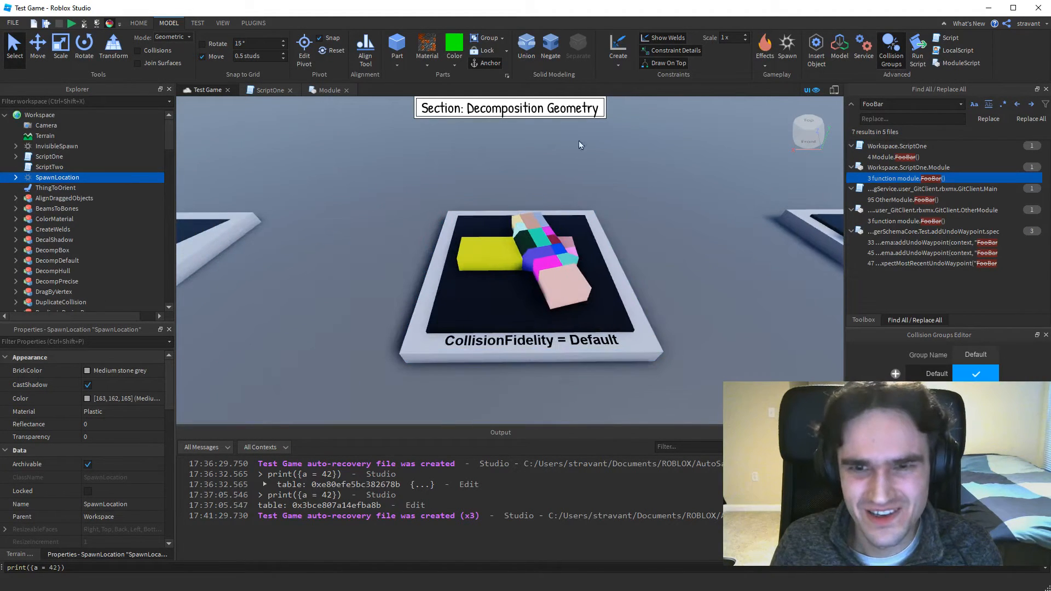
pyautogui.press('w')
pyautogui.moveTo(516, 246); pyautogui.dragTo(534, 233, button='right')
pyautogui.press('s')
pyautogui.press('w')
pyautogui.press('s')
pyautogui.press('w')
pyautogui.press('s')
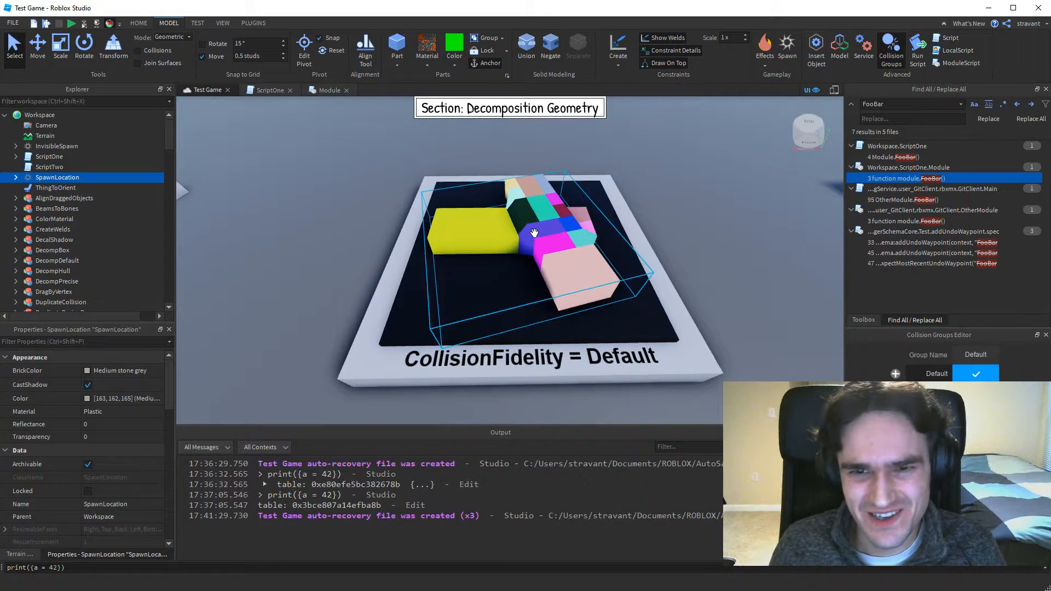
# Review the Show Decomposition Geometry option in the Studio settings, then close the settings window.
pyautogui.click(12, 23)
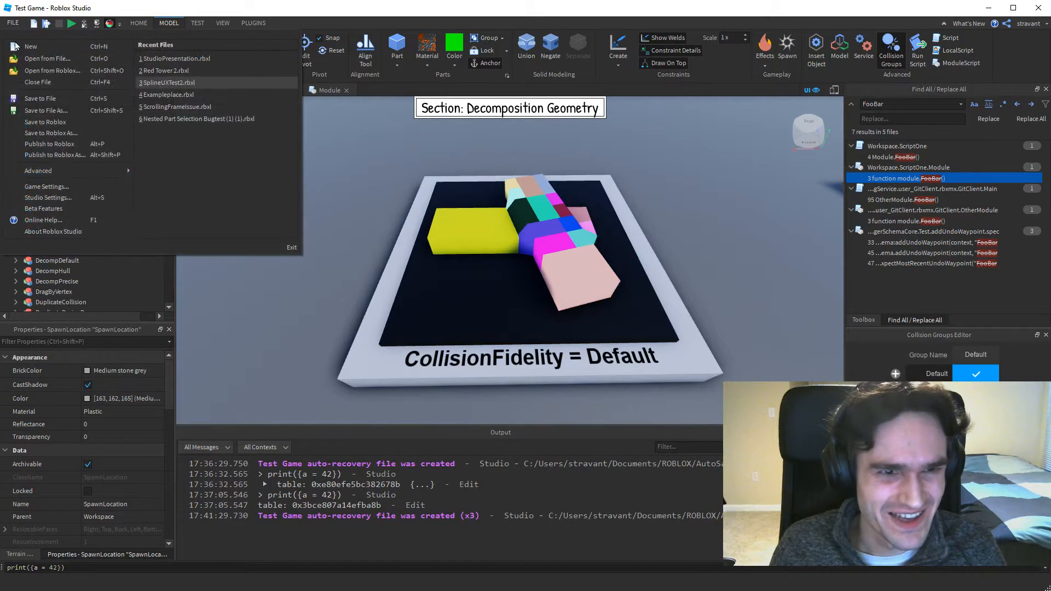
pyautogui.click(44, 197)
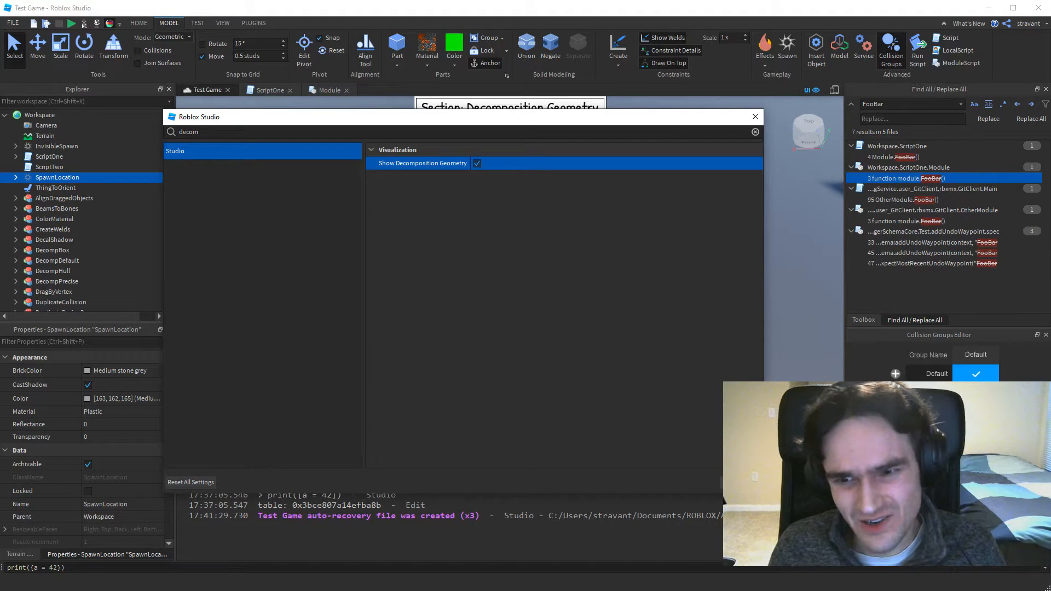
pyautogui.click(741, 482)
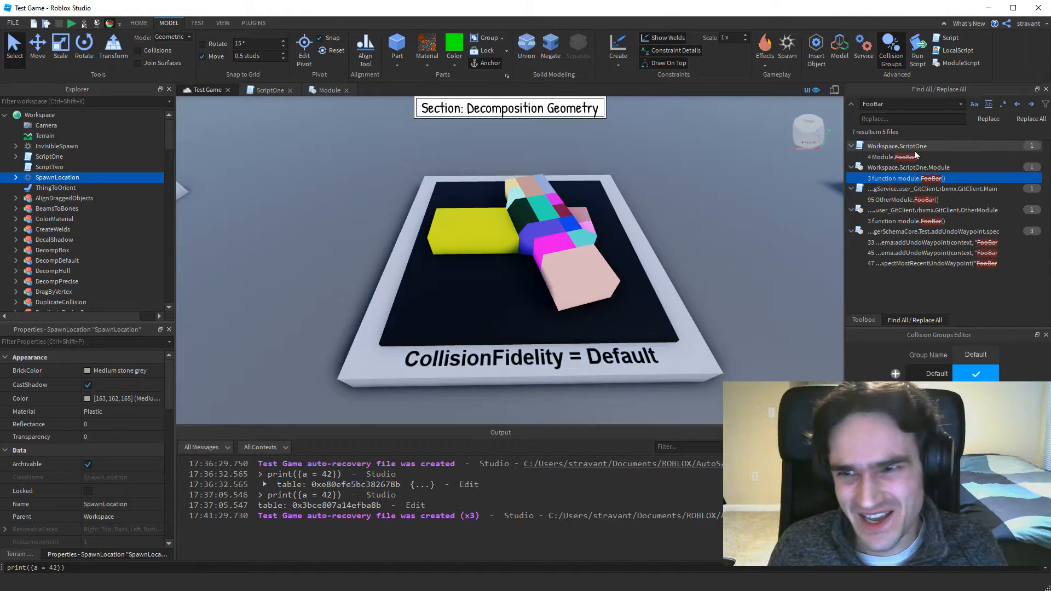
# Toggle Show Decomposition Geometry off and on with its quick-access command, leaving the decomposition display turned off.
pyautogui.click(110, 25)
pyautogui.click(110, 25)
pyautogui.click(110, 25)
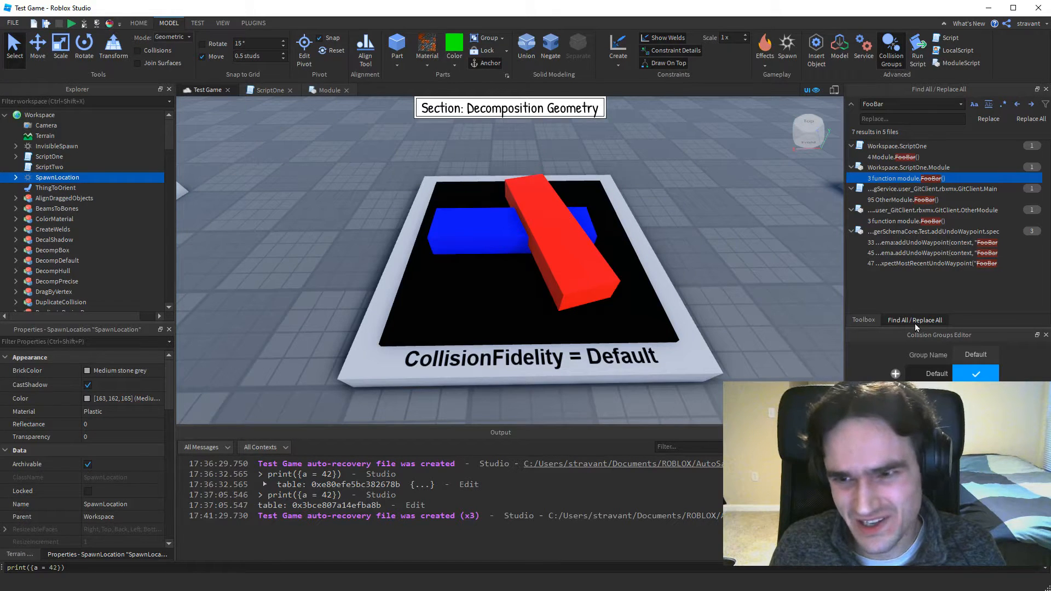
# Search the Toolbox's Plugins category for "mesh optimizer".
pyautogui.click(864, 320)
pyautogui.click(875, 128)
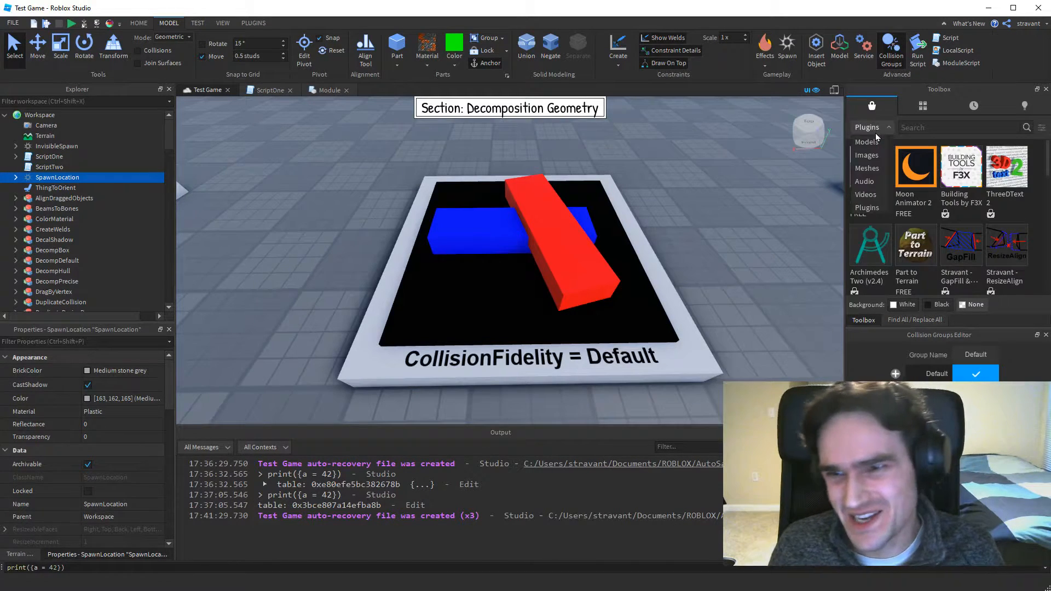
pyautogui.click(867, 208)
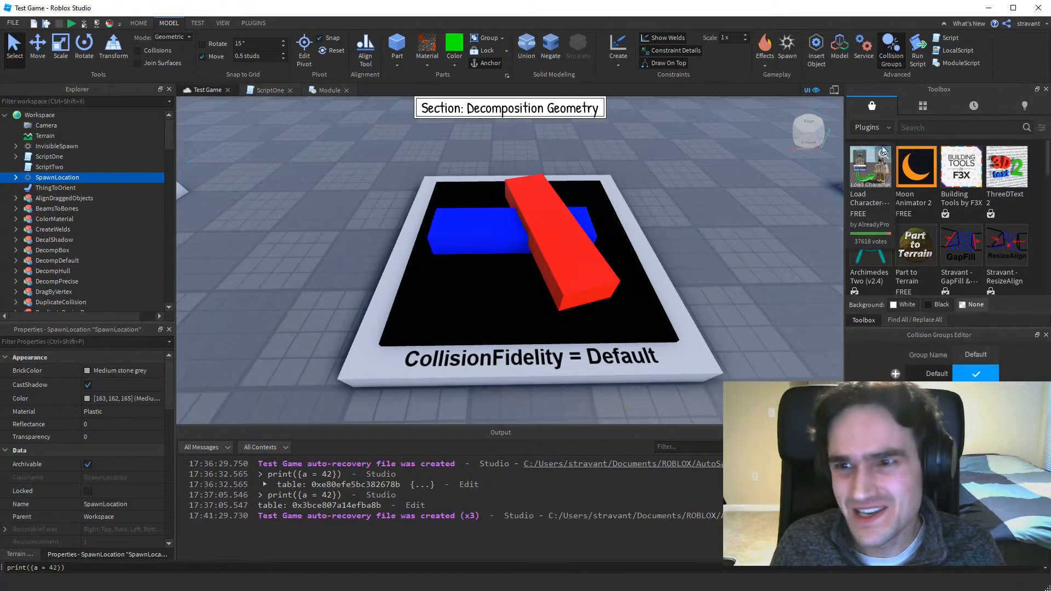
pyautogui.click(915, 130)
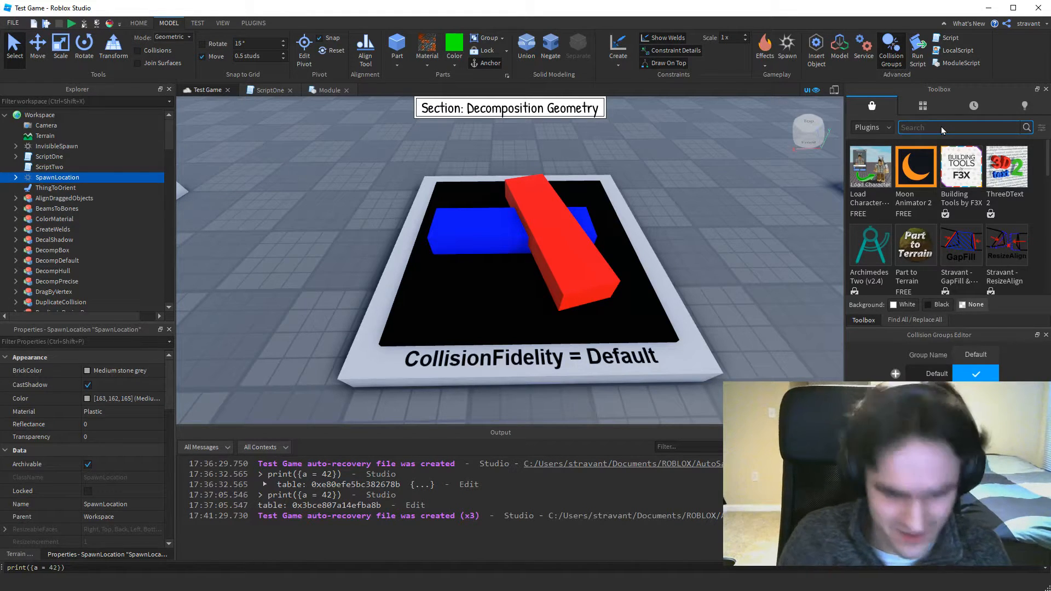
pyautogui.write('mesh optimizer')
pyautogui.press('Return')
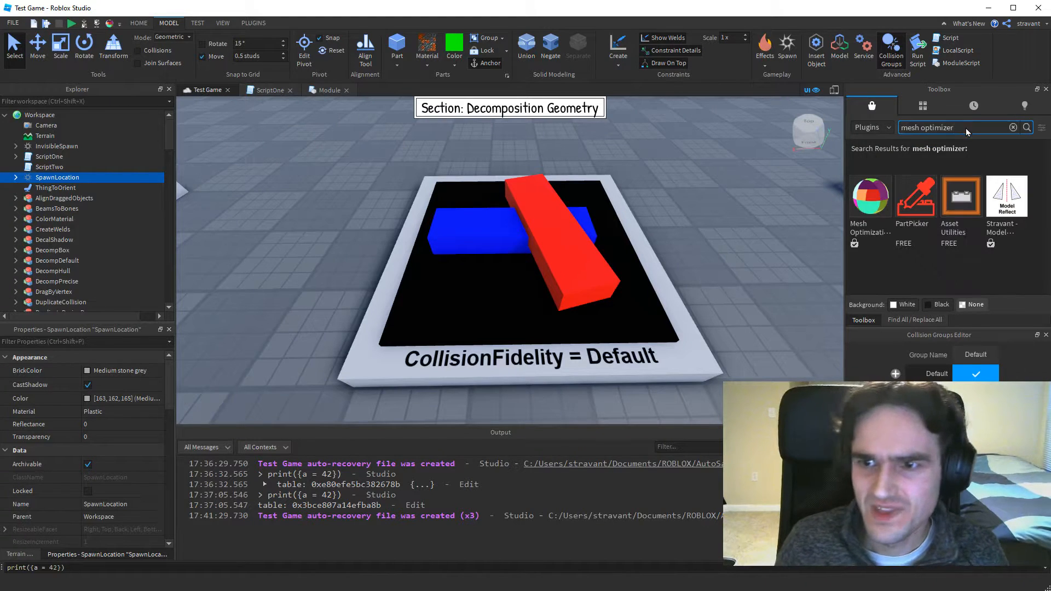
pyautogui.moveTo(868, 218)
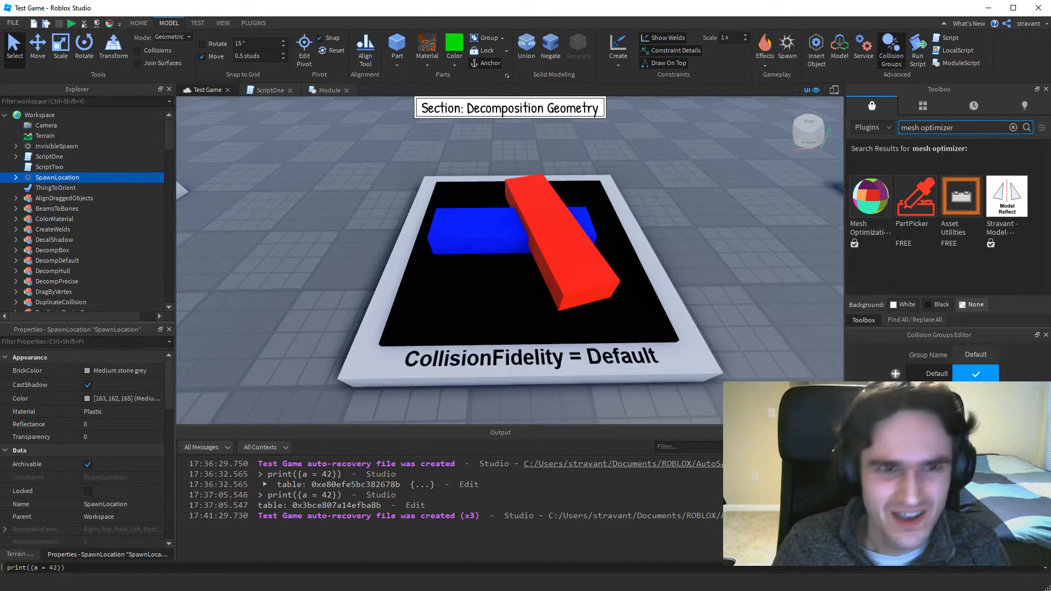
# Review the installed Mesh Optimization Tools and toggle Show Decomposition Geometry repeatedly to compare both displays, leaving it off.
pyautogui.click(253, 23)
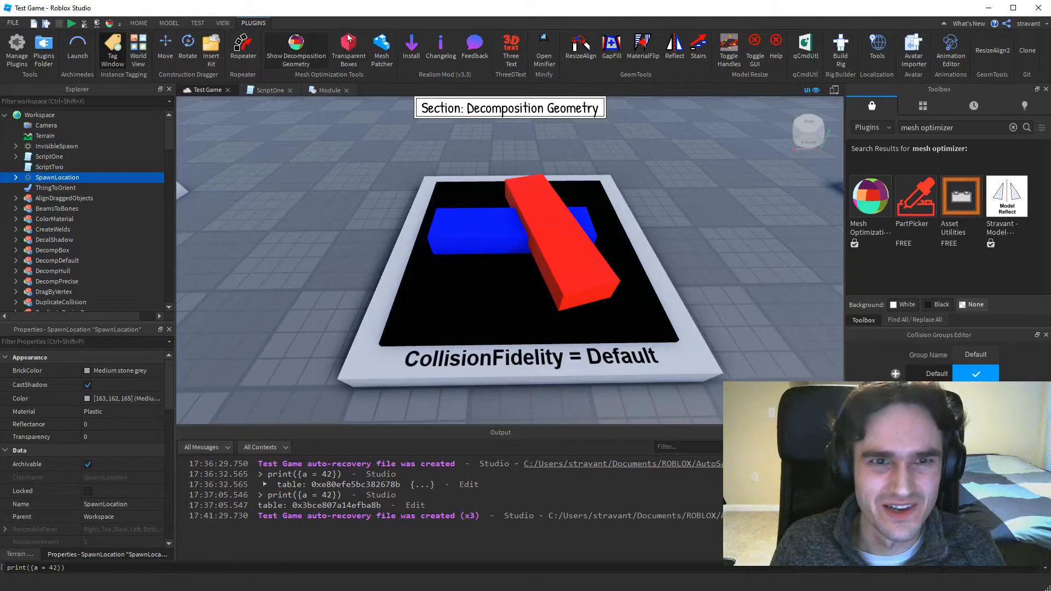
pyautogui.click(138, 23)
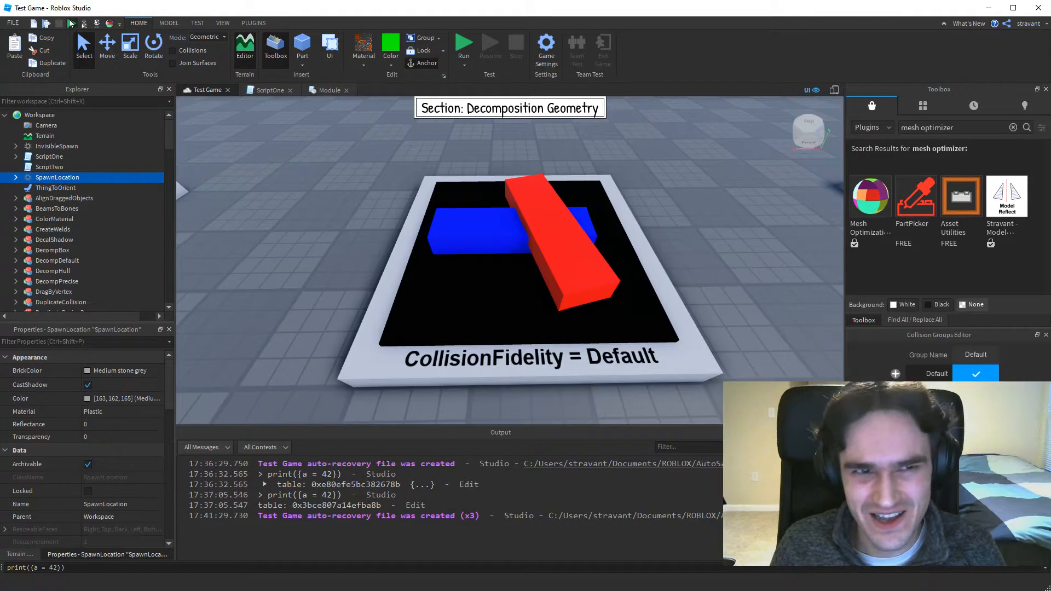
pyautogui.click(110, 24)
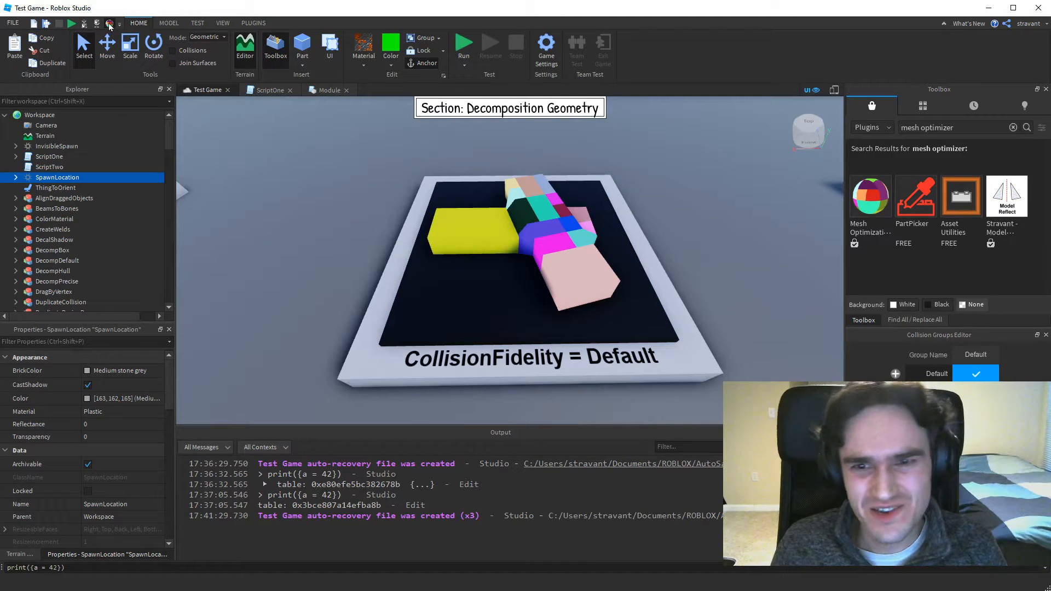
pyautogui.click(110, 24)
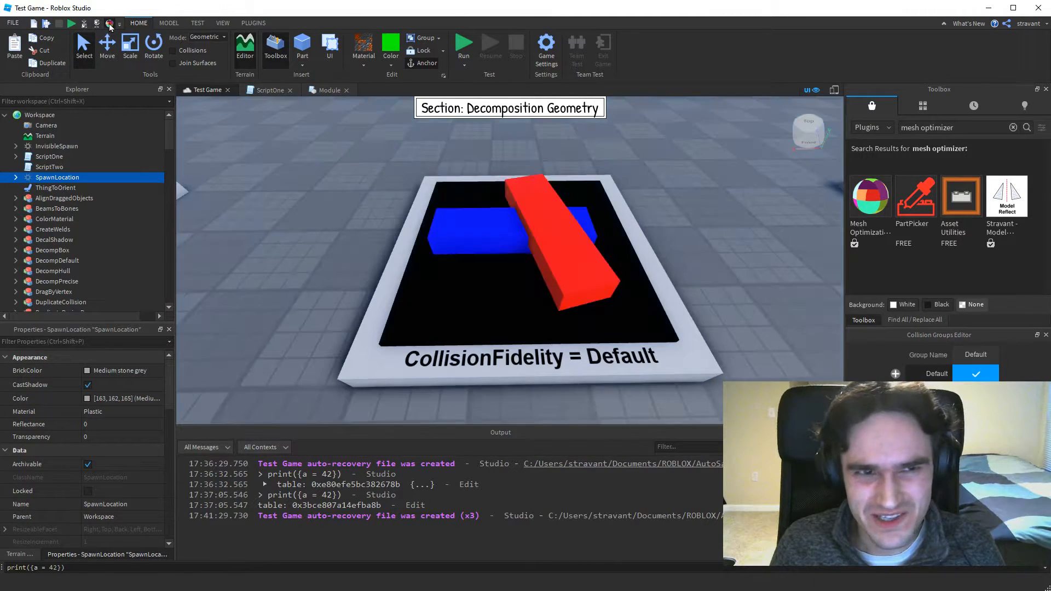
pyautogui.click(110, 24)
pyautogui.click(110, 25)
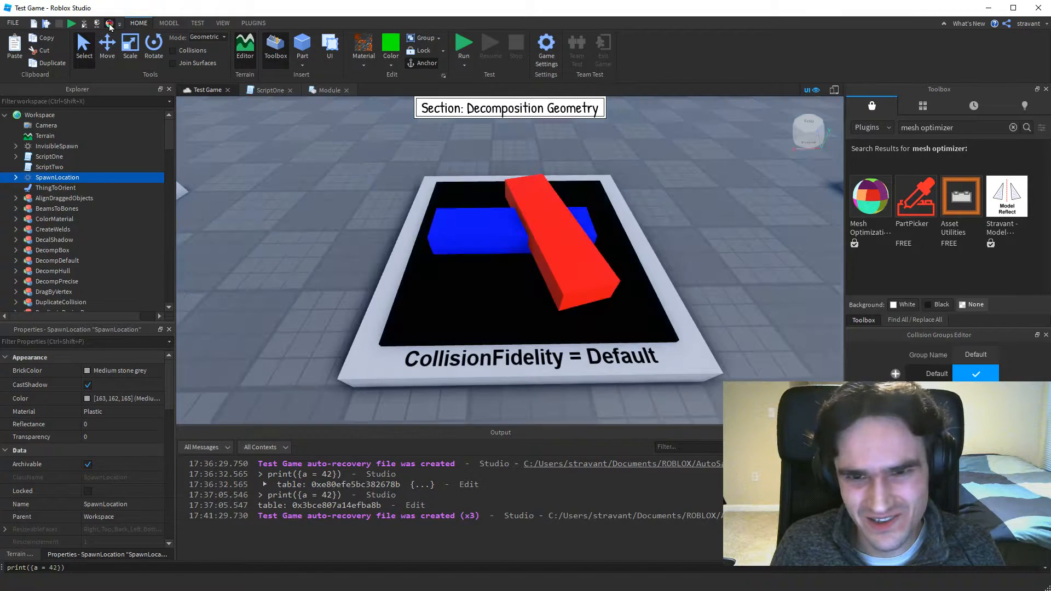
pyautogui.click(110, 24)
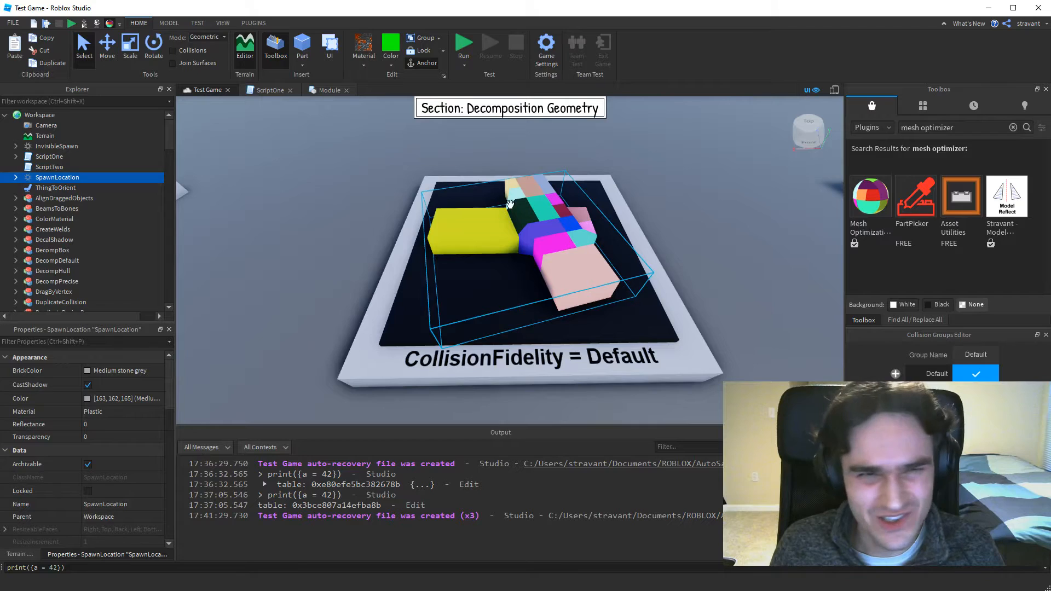
pyautogui.click(109, 25)
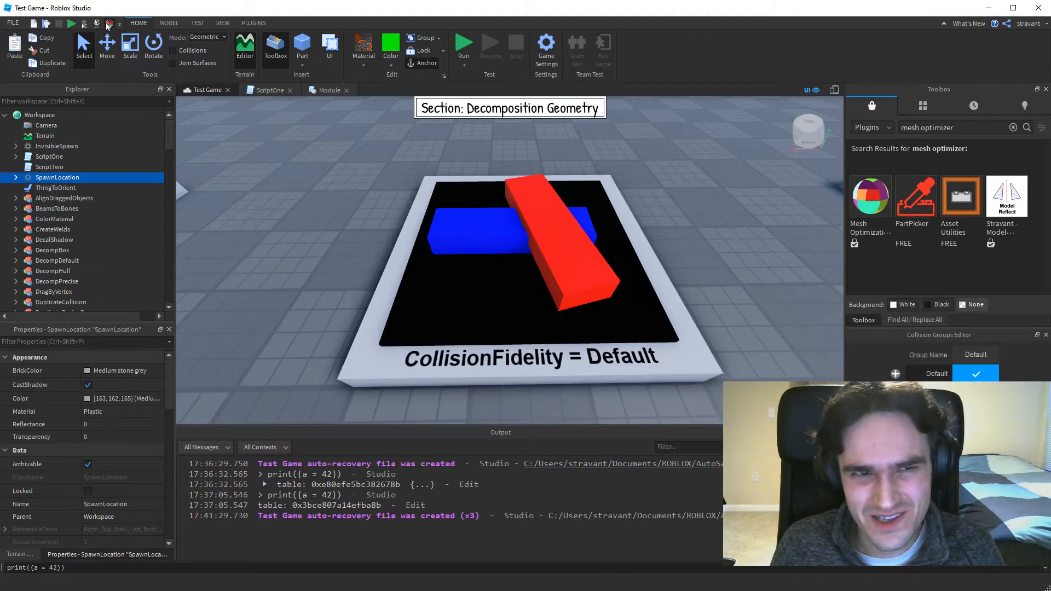
pyautogui.click(109, 25)
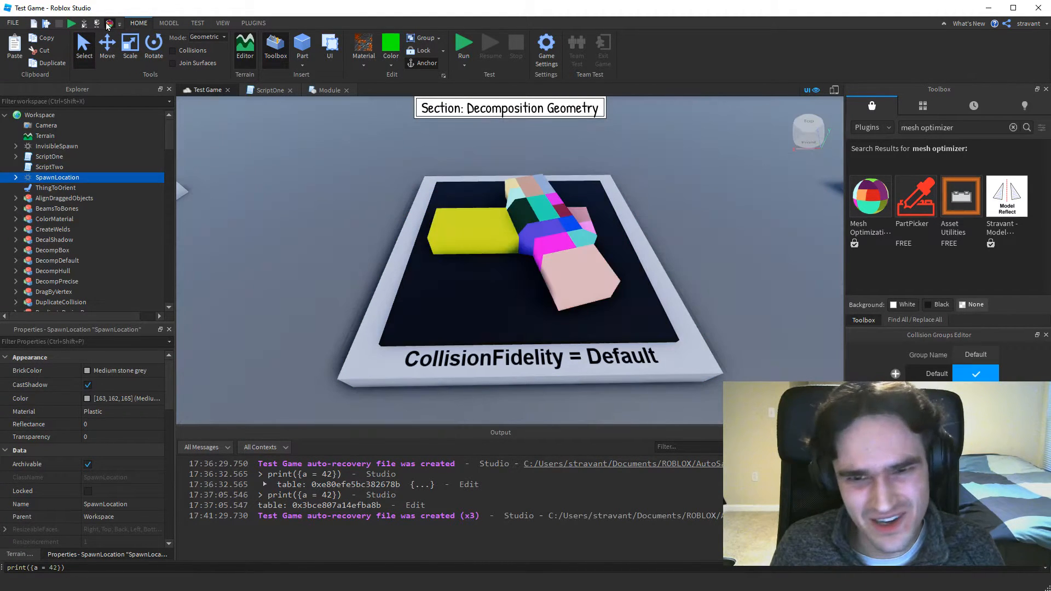
pyautogui.click(109, 24)
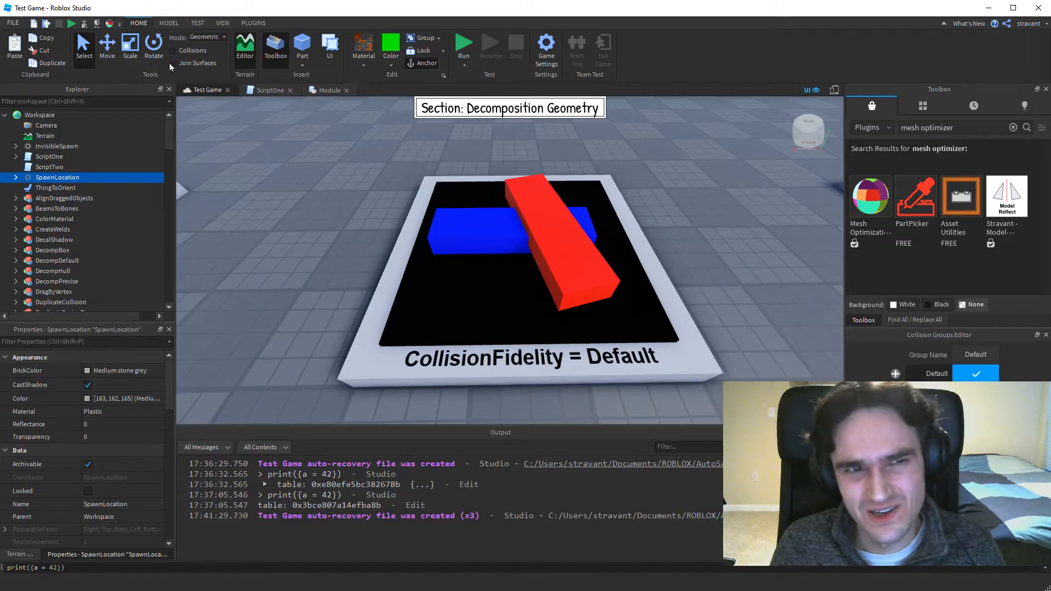
pyautogui.click(109, 24)
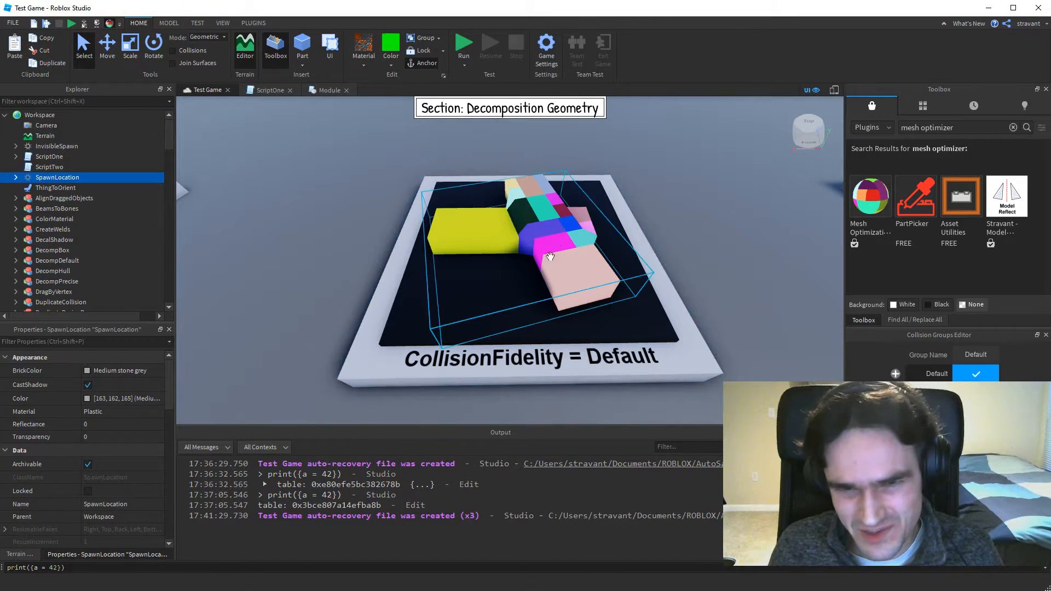
pyautogui.click(109, 24)
# Turn on Show Decomposition Geometry and examine the colored pieces of the crossed parts up close from an angle.
pyautogui.scroll(10, 704, 249)
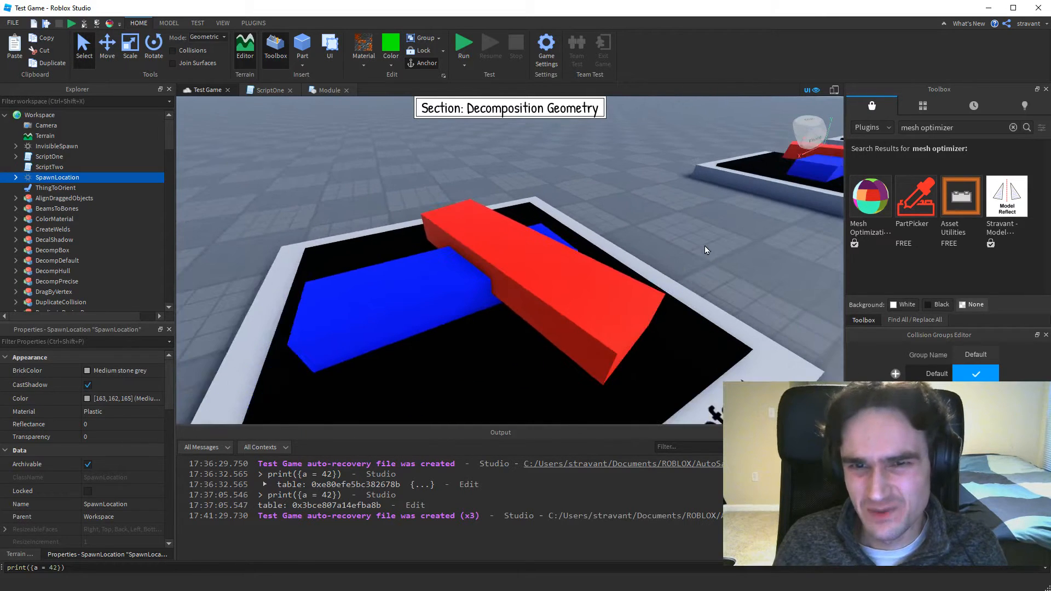
pyautogui.moveTo(629, 251); pyautogui.dragTo(582, 241, button='right')
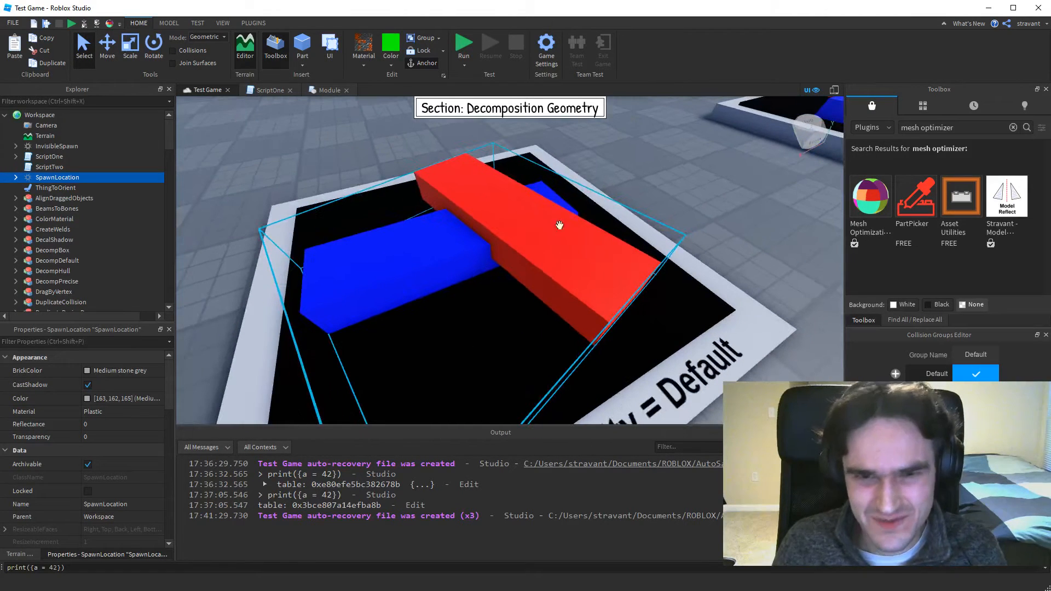
pyautogui.click(109, 25)
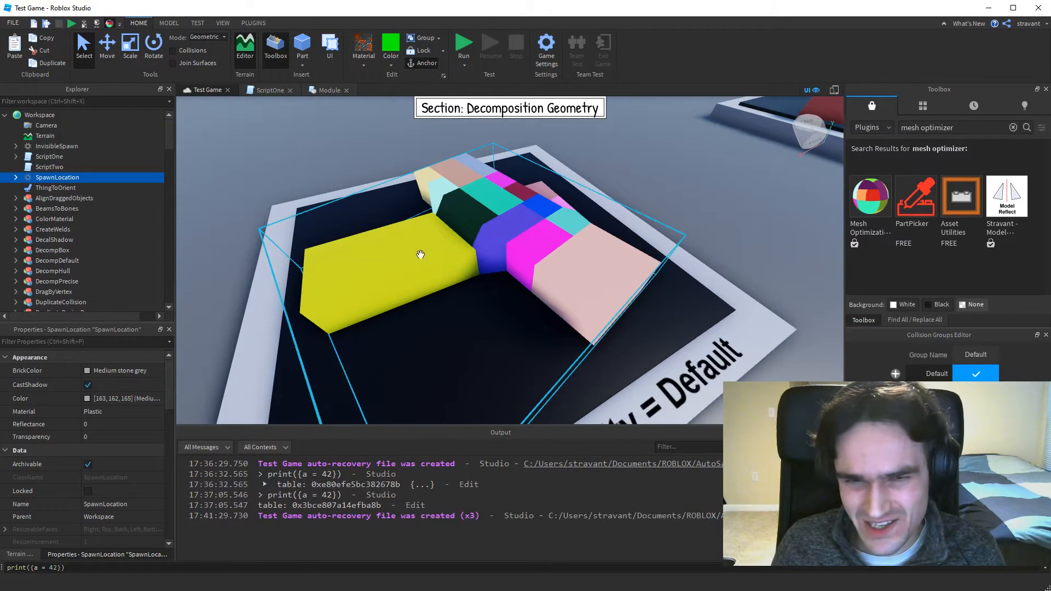
pyautogui.moveTo(546, 209); pyautogui.dragTo(546, 209, button='right')
pyautogui.scroll(-3, 546, 208)
pyautogui.scroll(-2, 547, 208)
# Select the crossed-parts union on the "CollisionFidelity = Default" platform and compare it with the decomposition display off and on.
pyautogui.click(730, 269)
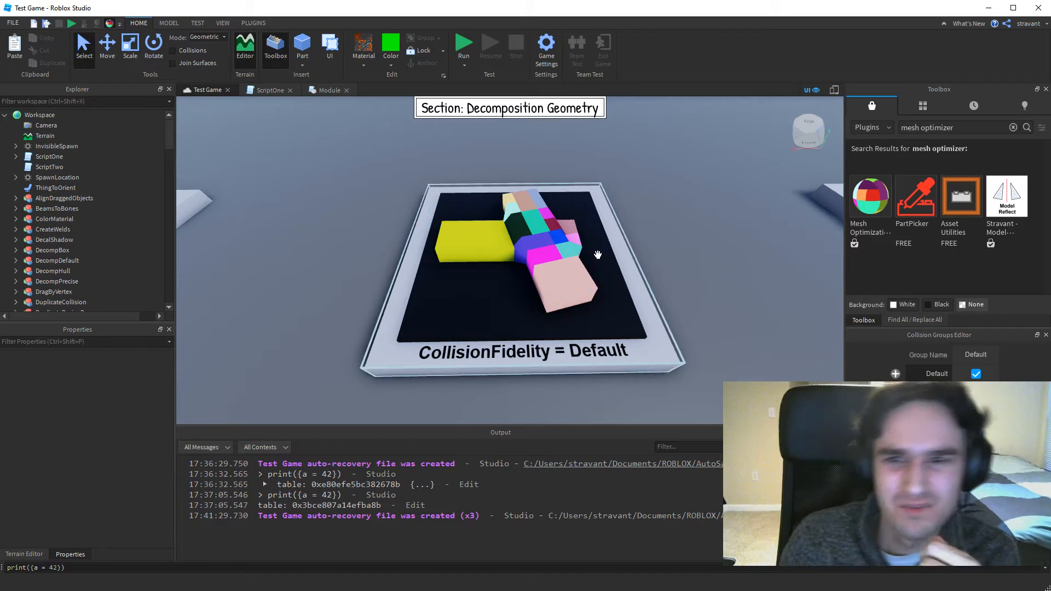
pyautogui.click(526, 246)
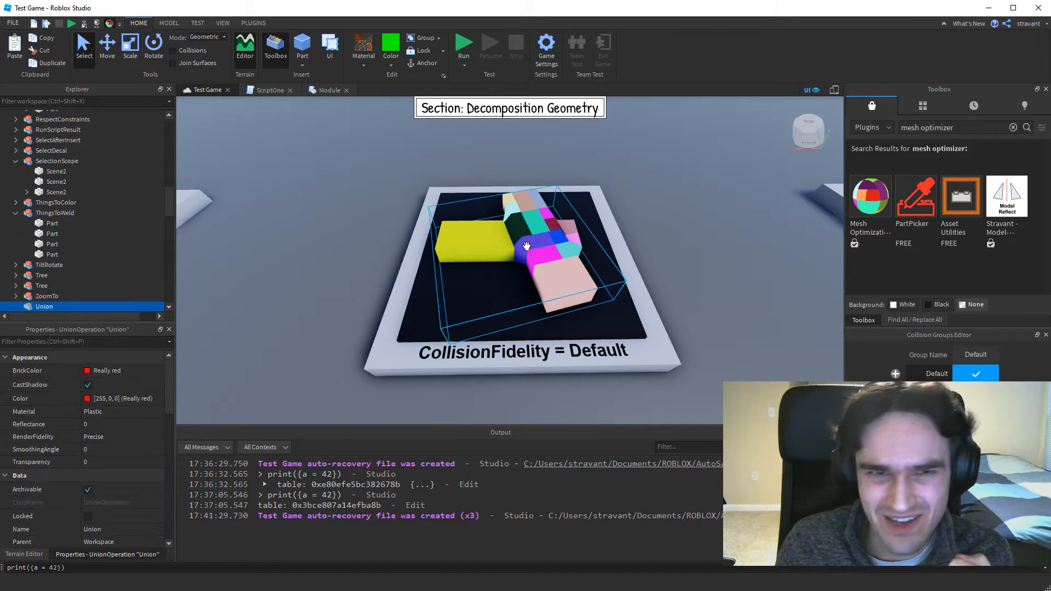
pyautogui.click(110, 23)
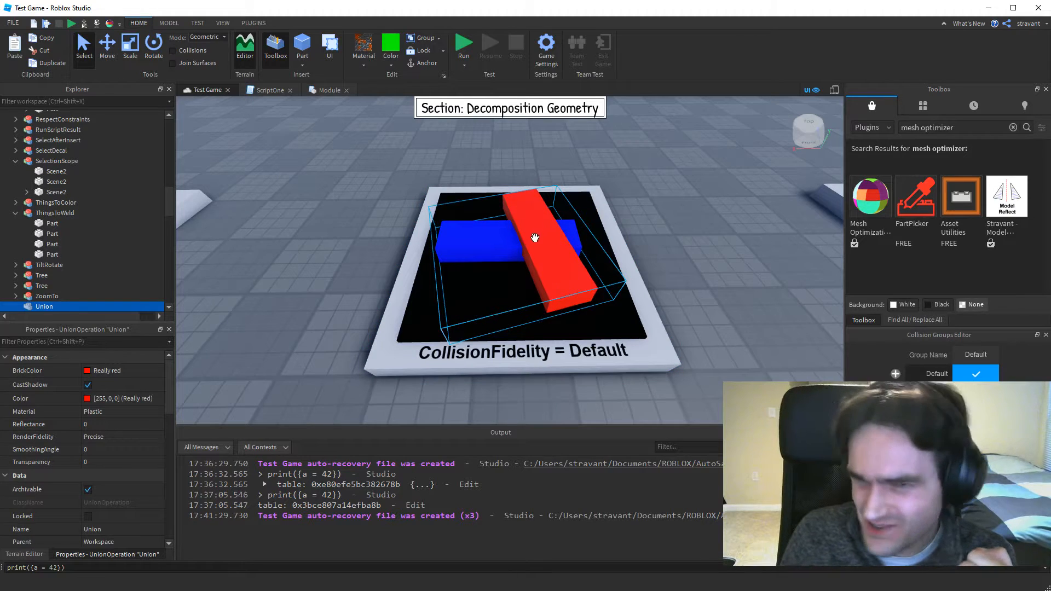
pyautogui.click(110, 25)
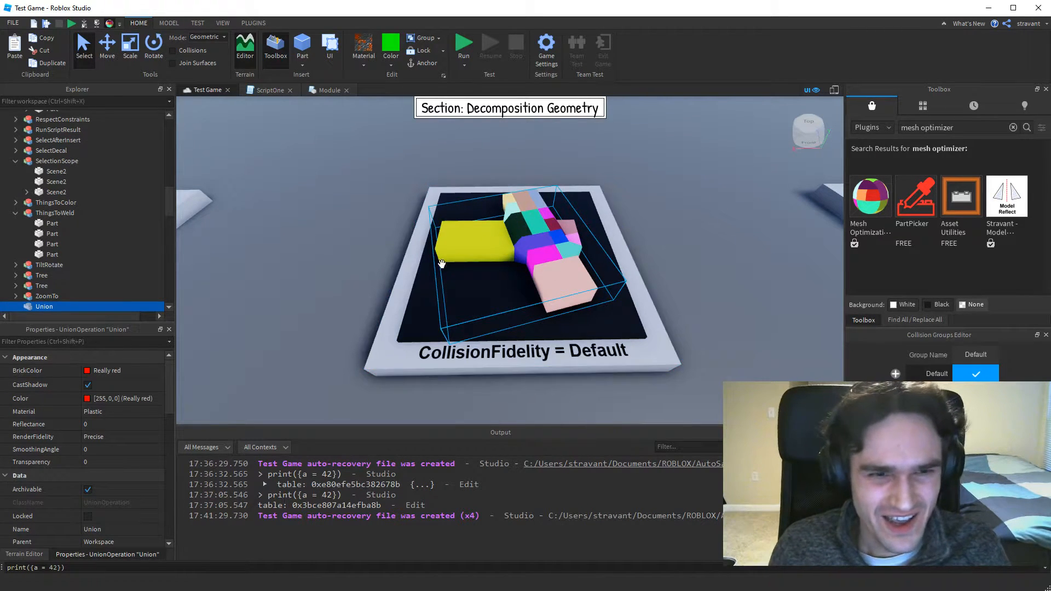
# Find the union's CollisionFidelity property and review its available options, keeping it at Default.
pyautogui.scroll(-3, 120, 416)
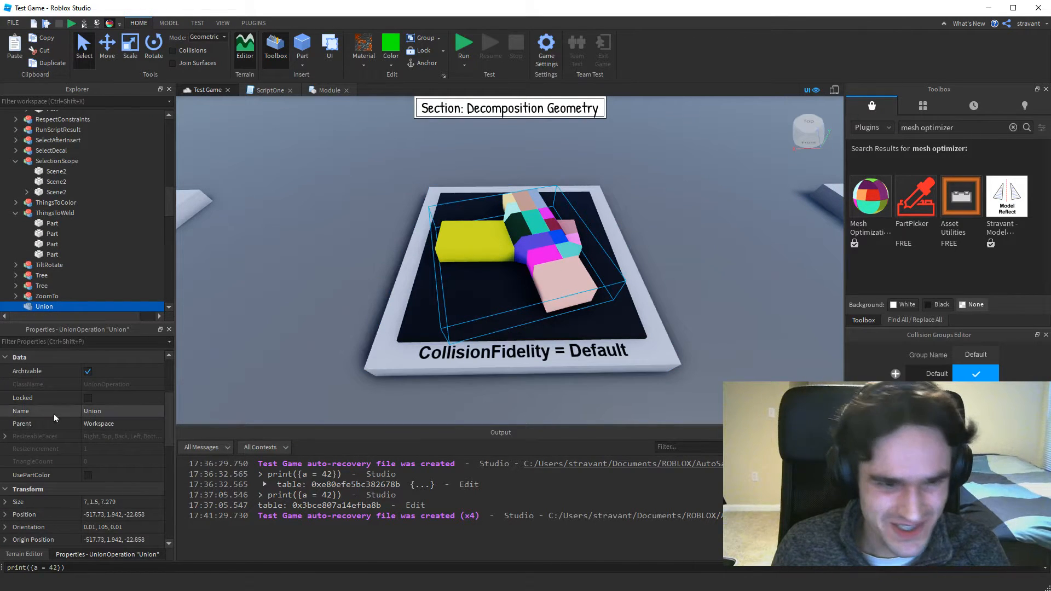
pyautogui.scroll(-6, 100, 411)
pyautogui.scroll(3, 114, 416)
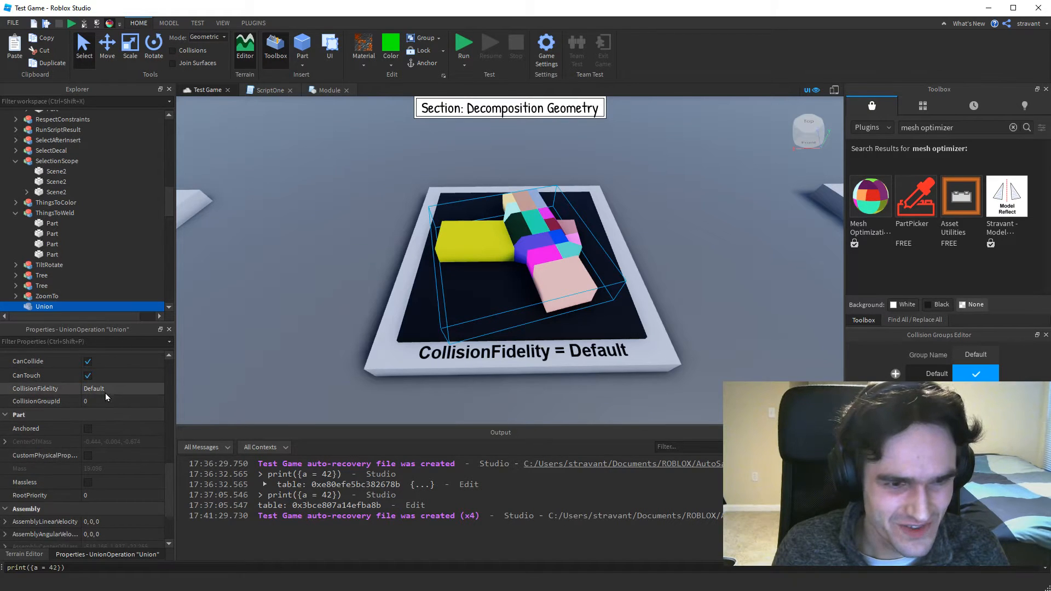
pyautogui.click(84, 388)
pyautogui.click(160, 388)
pyautogui.click(158, 390)
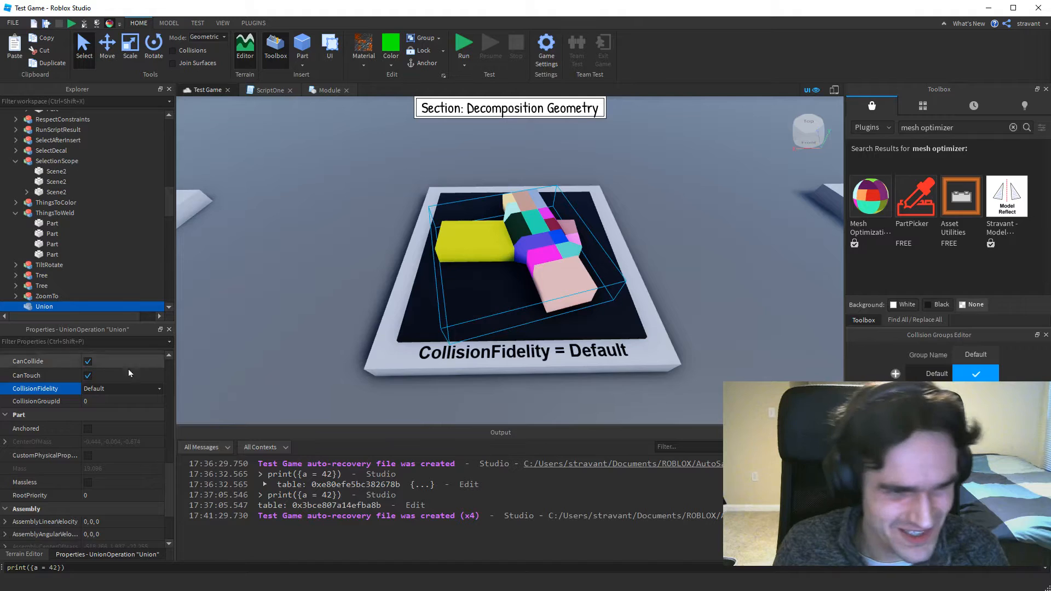
pyautogui.click(157, 389)
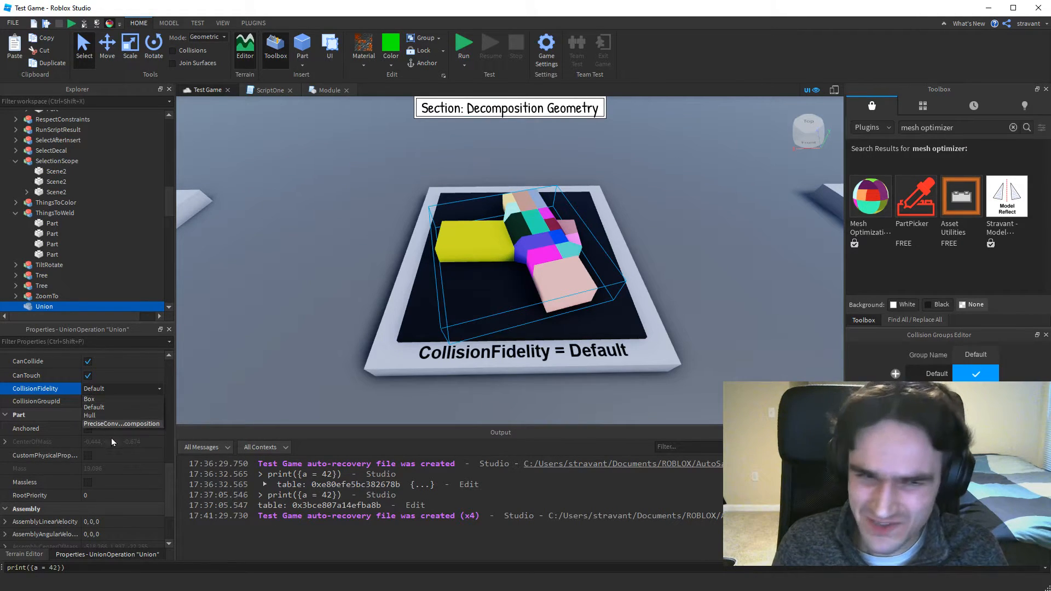
pyautogui.click(160, 388)
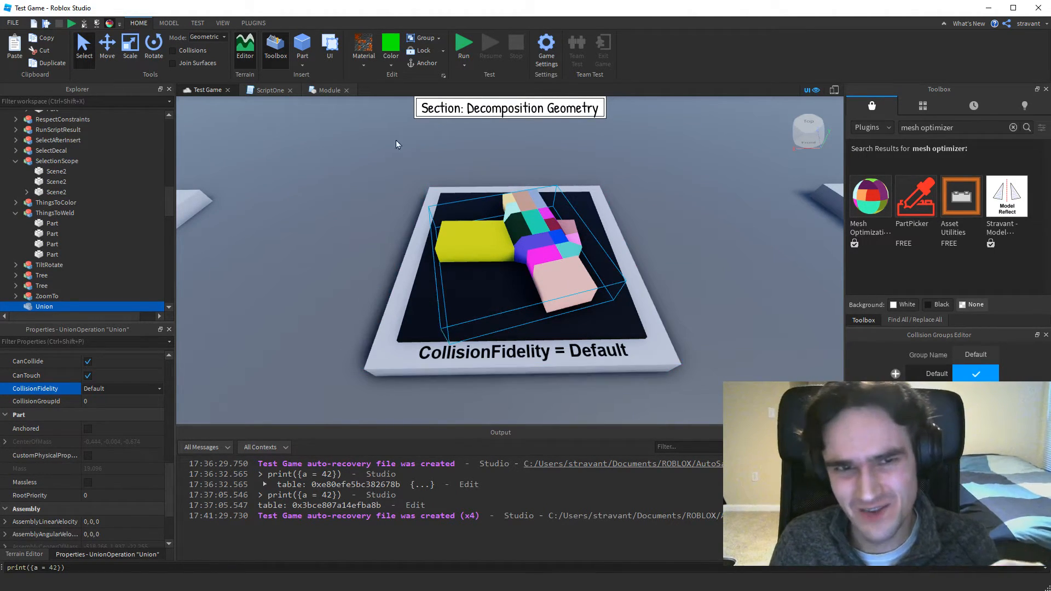
# Look over the basic part shapes available for insertion and compare them with the union's CollisionFidelity options, without changing anything.
pyautogui.click(304, 66)
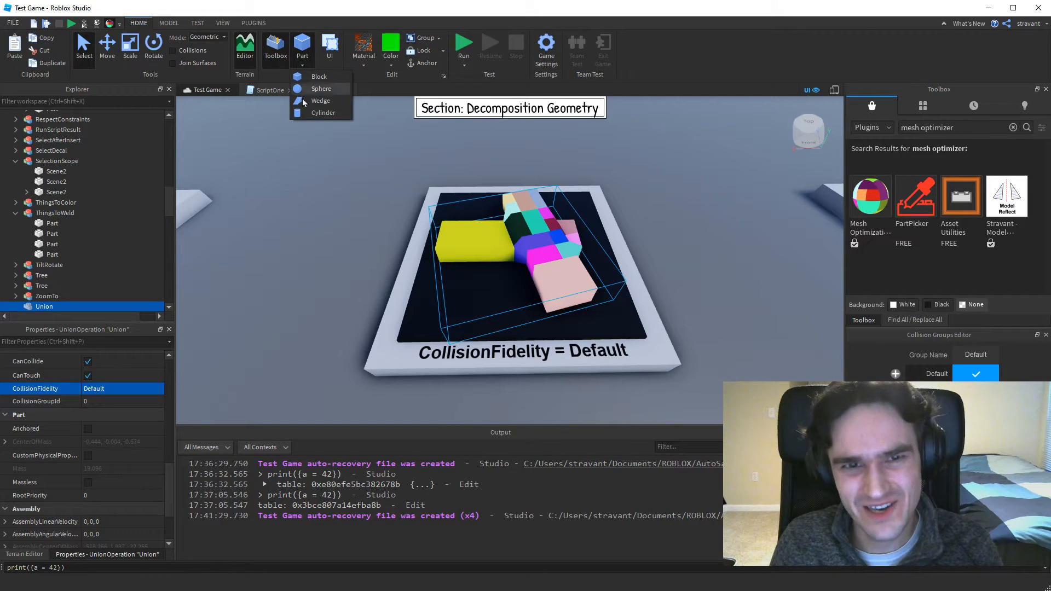
pyautogui.click(303, 66)
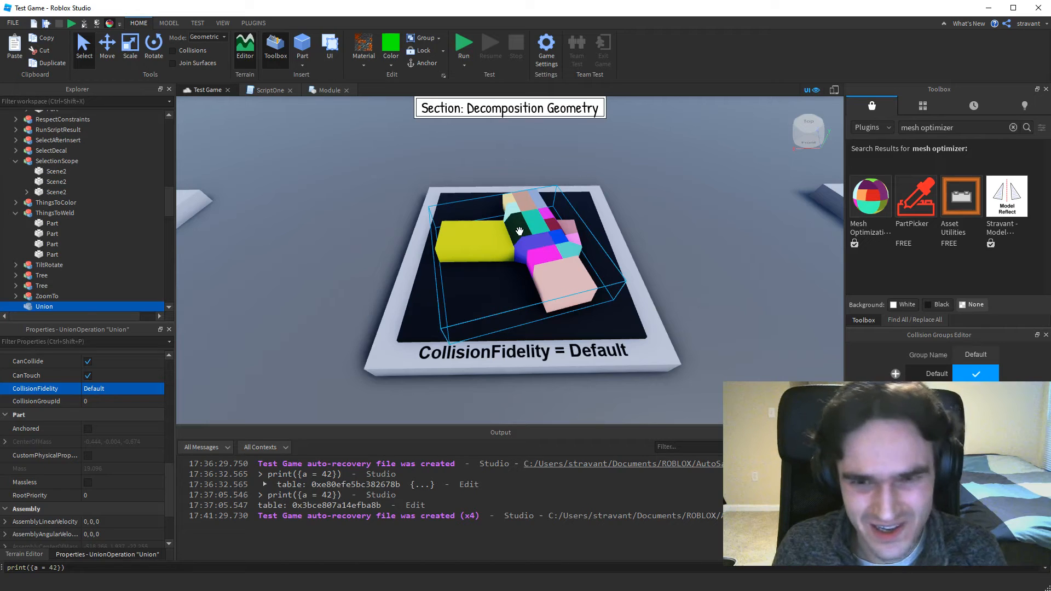
pyautogui.click(162, 388)
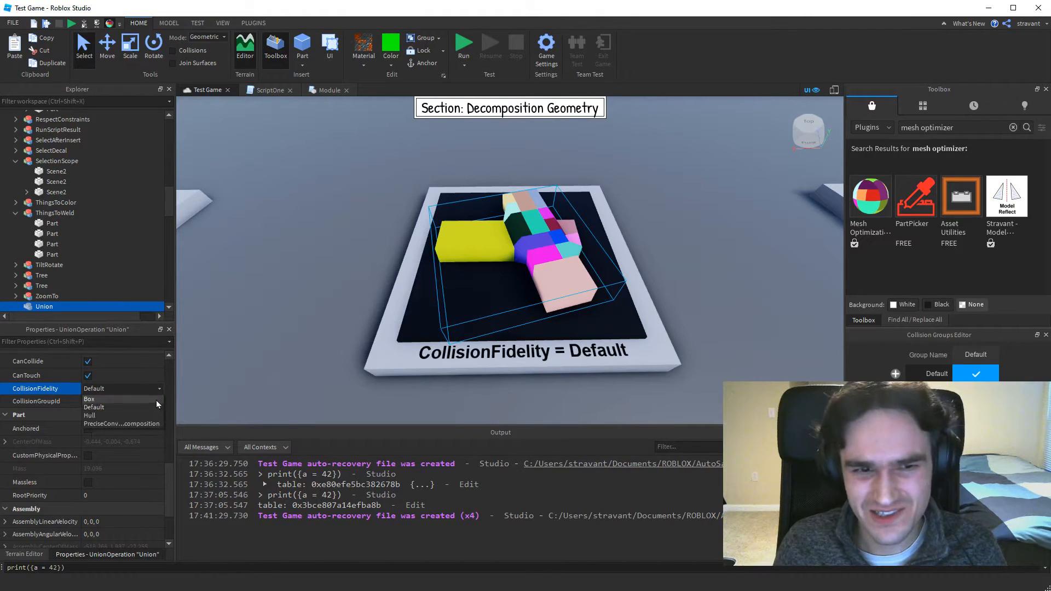
pyautogui.click(158, 390)
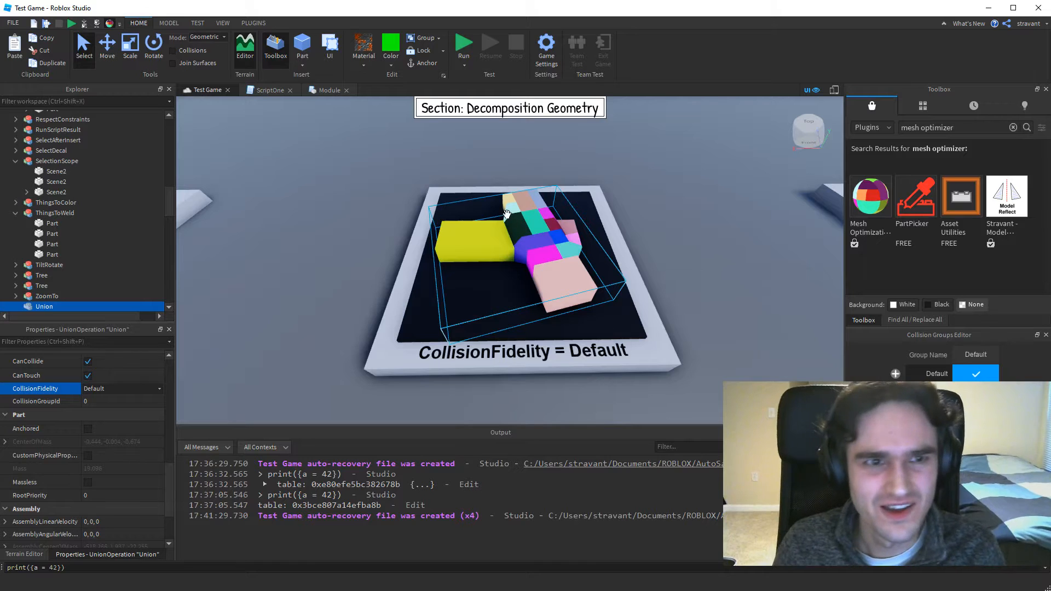
# Turn off Show Decomposition Geometry and bring the "CollisionFidelity = Box" platform into view, keeping the union's CollisionFidelity at Default.
pyautogui.click(110, 23)
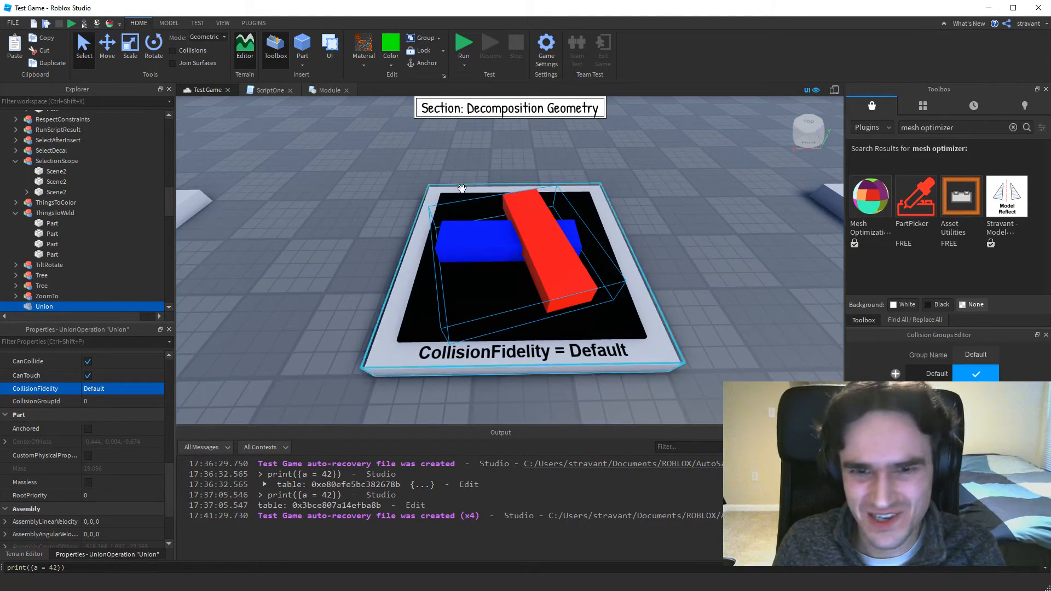
pyautogui.click(157, 387)
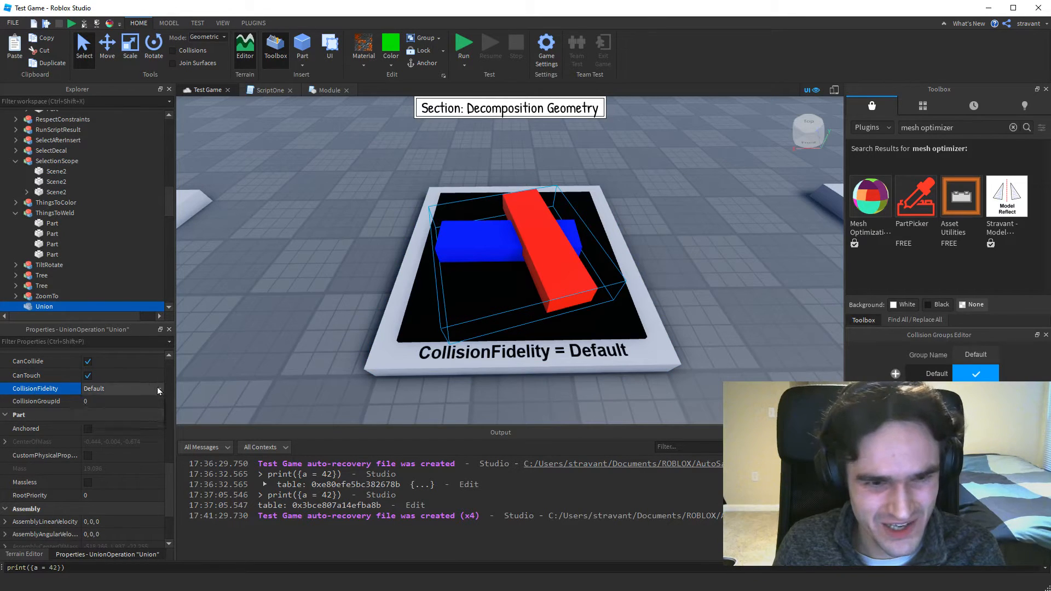
pyautogui.click(156, 385)
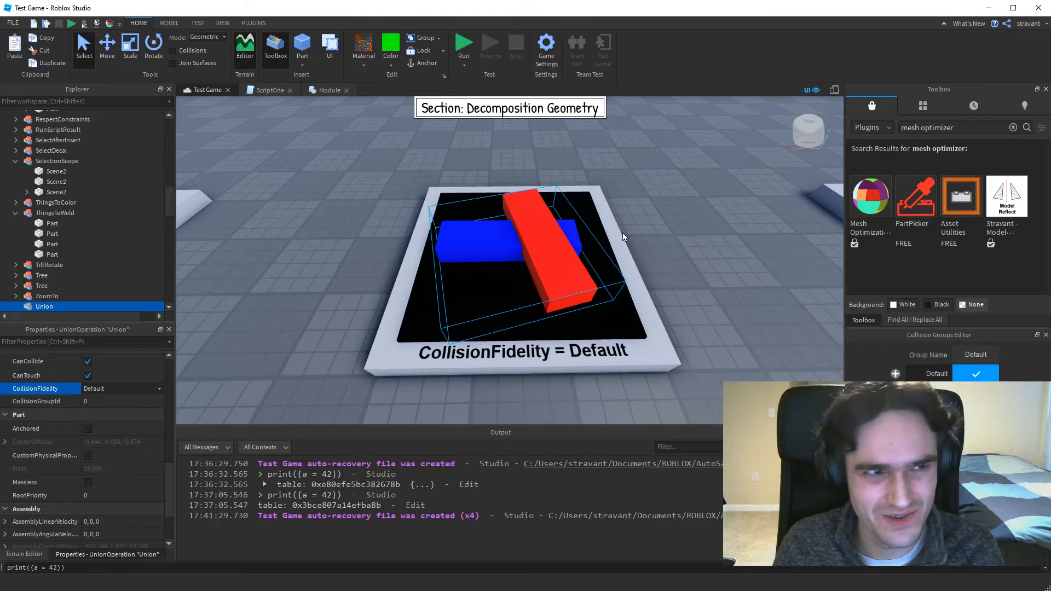
pyautogui.press('a')
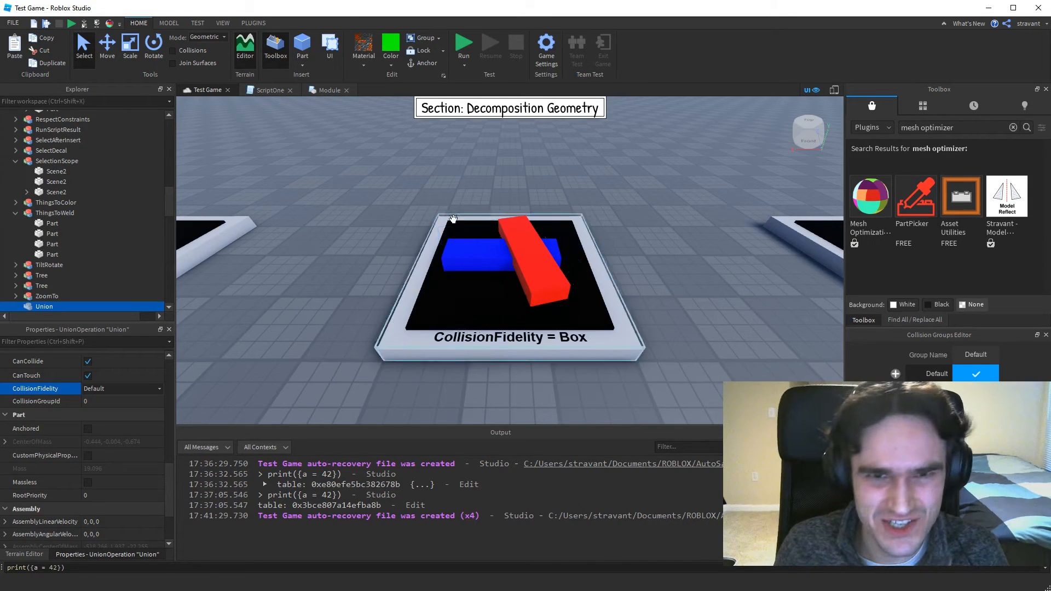
# Turn on Show Decomposition Geometry for the "CollisionFidelity = Box" union, and compare the "CollisionFidelity = Hull" union with the display on and off.
pyautogui.click(111, 26)
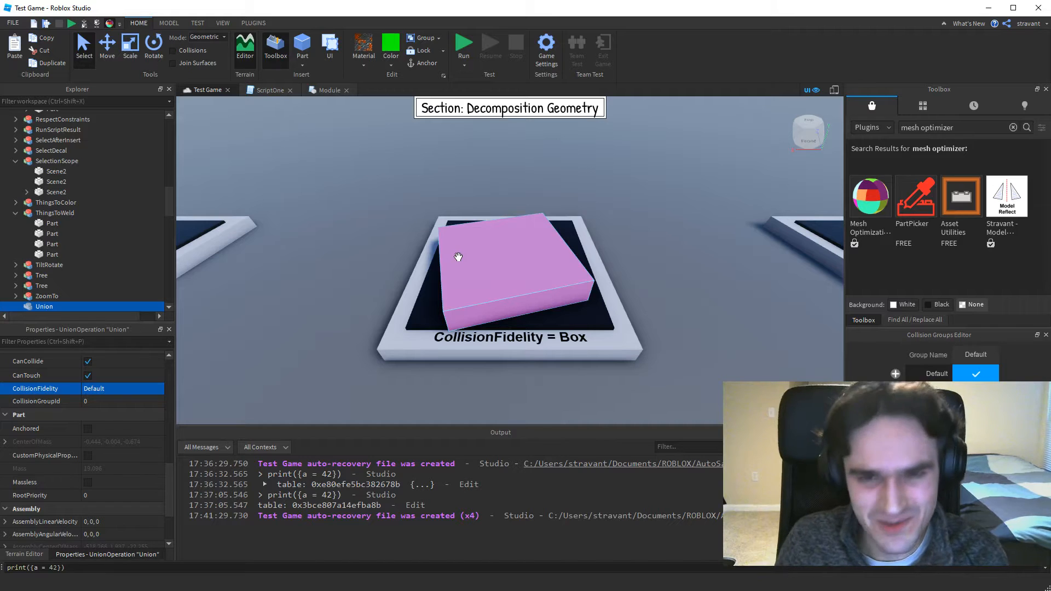
pyautogui.press('Right')
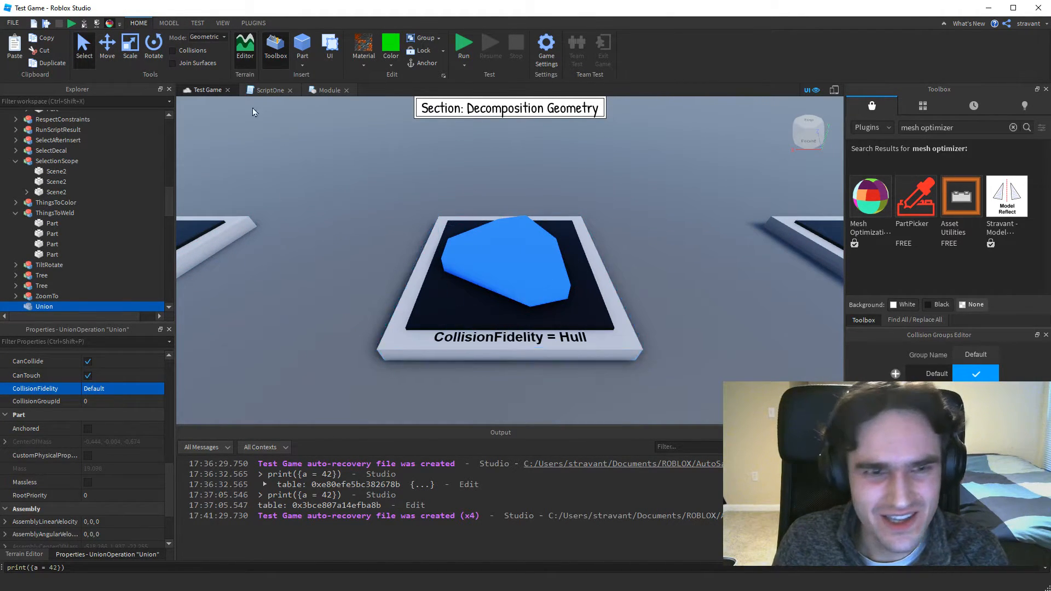
pyautogui.click(112, 27)
pyautogui.click(112, 26)
pyautogui.click(112, 27)
pyautogui.click(112, 27)
pyautogui.click(112, 27)
pyautogui.click(118, 25)
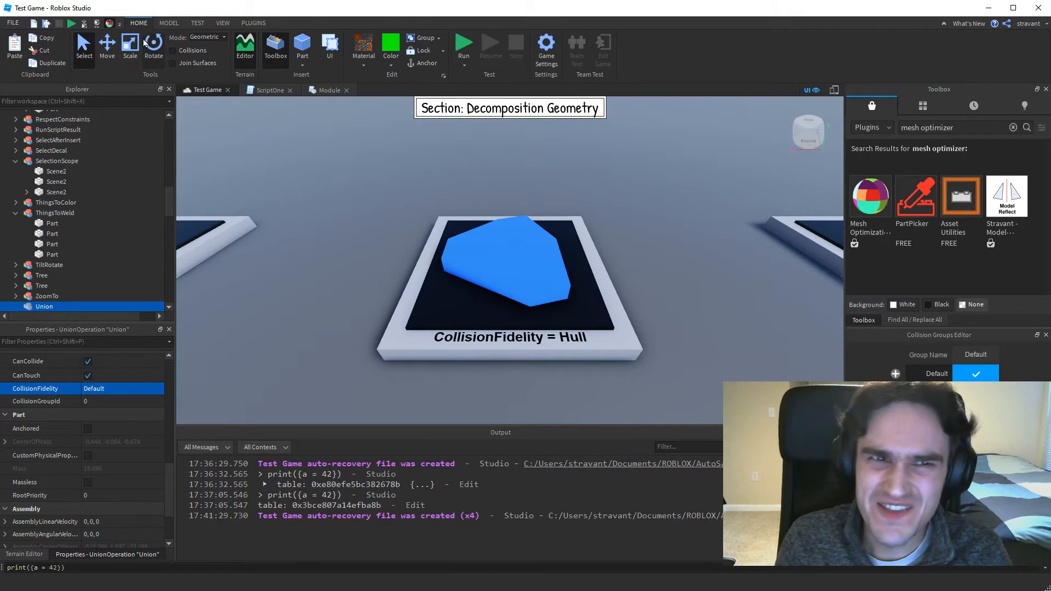
pyautogui.click(110, 25)
pyautogui.click(109, 25)
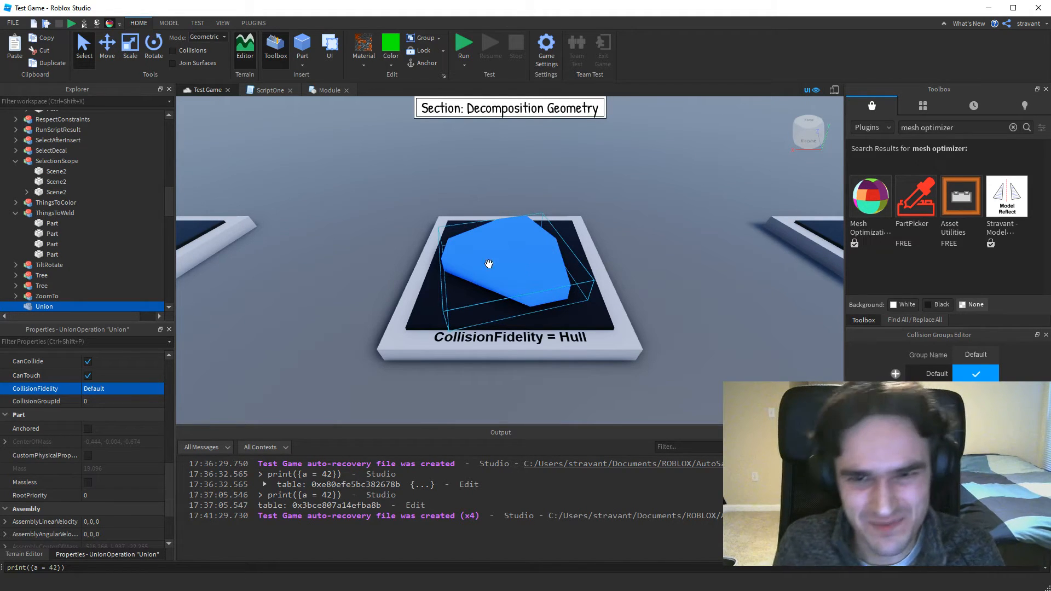
pyautogui.click(110, 23)
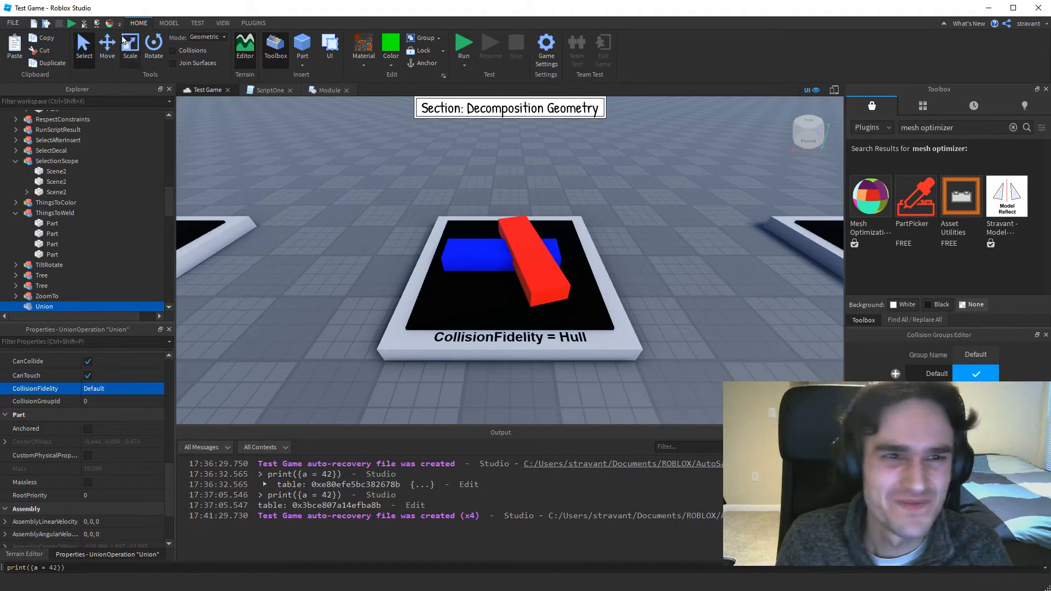
pyautogui.click(110, 23)
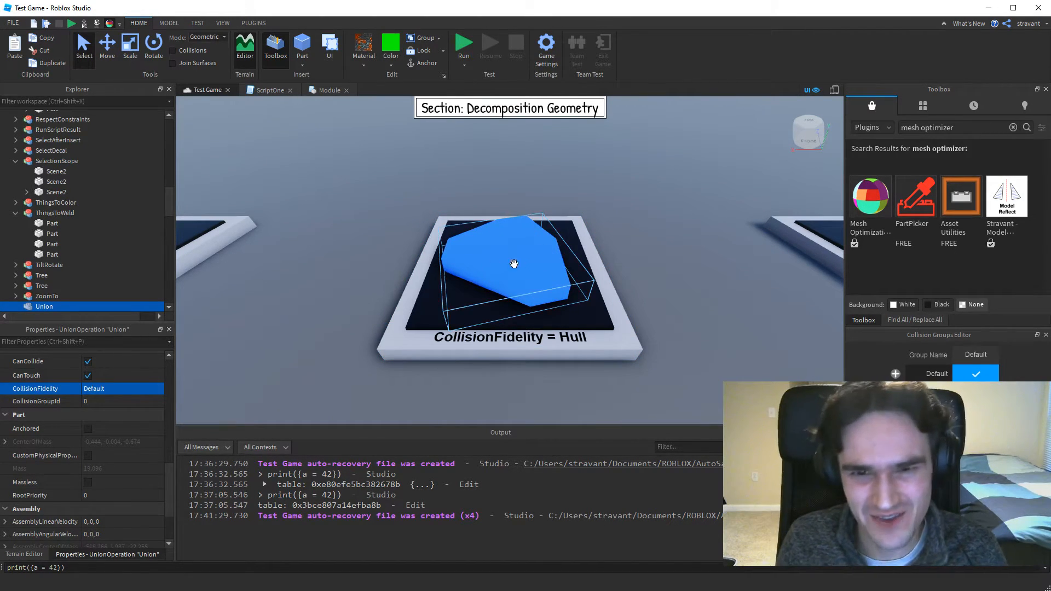
pyautogui.click(109, 25)
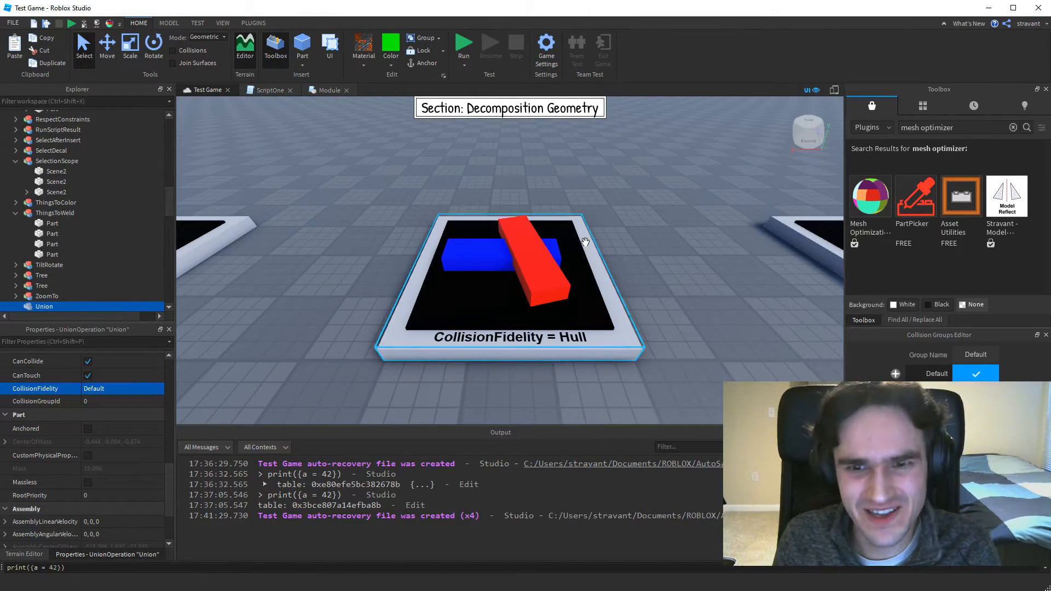
# Examine the crossed parts on the "CollisionFidelity = Precise" platform close up with Show Decomposition Geometry turned on.
pyautogui.press('Right')
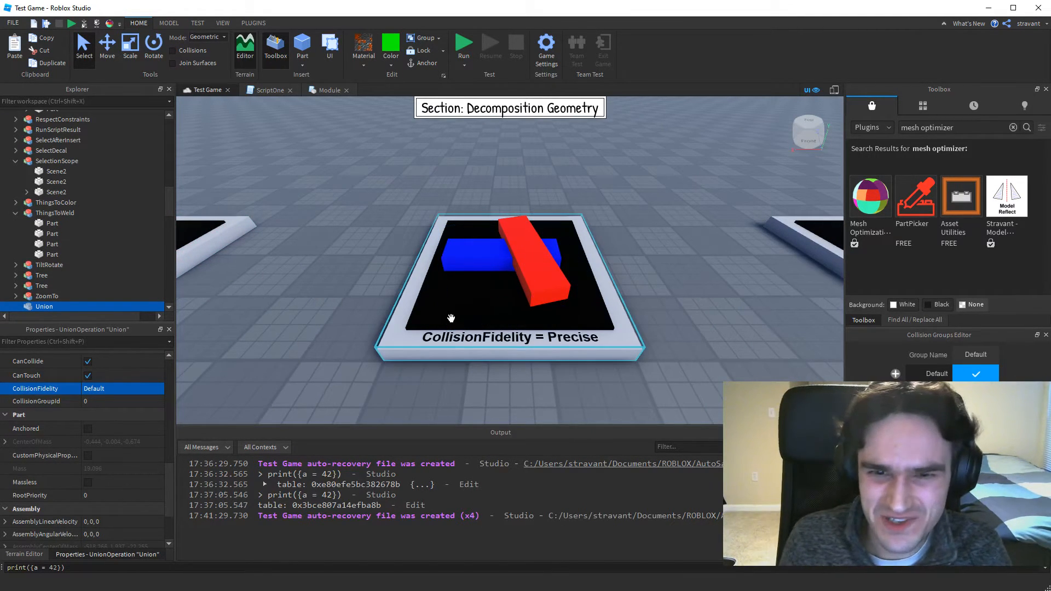
pyautogui.click(110, 24)
pyautogui.press('a')
pyautogui.moveTo(745, 279); pyautogui.dragTo(749, 280, button='right')
pyautogui.scroll(5, 748, 279)
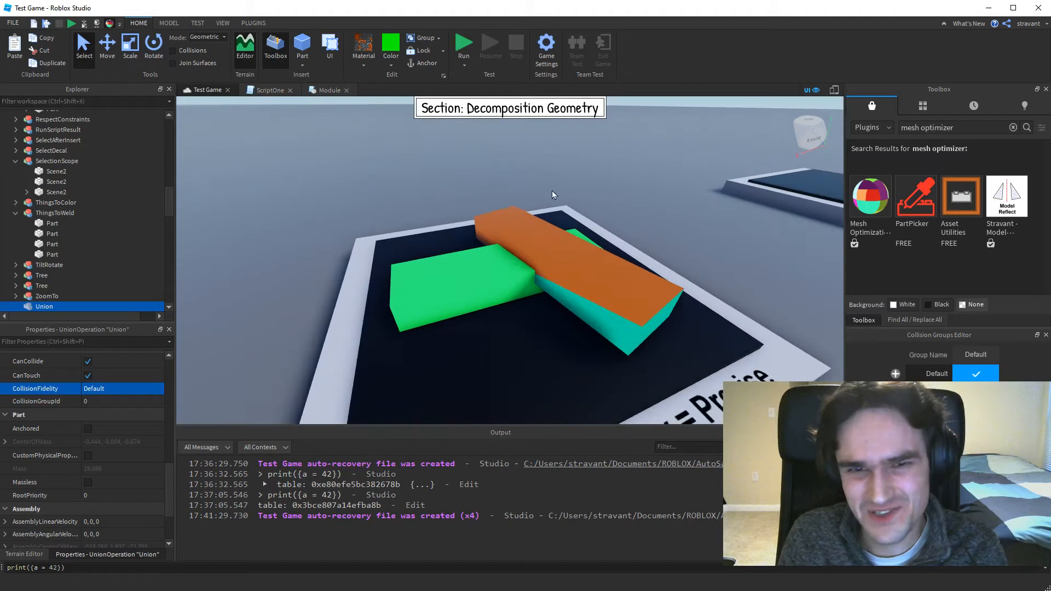
pyautogui.click(111, 24)
pyautogui.click(111, 24)
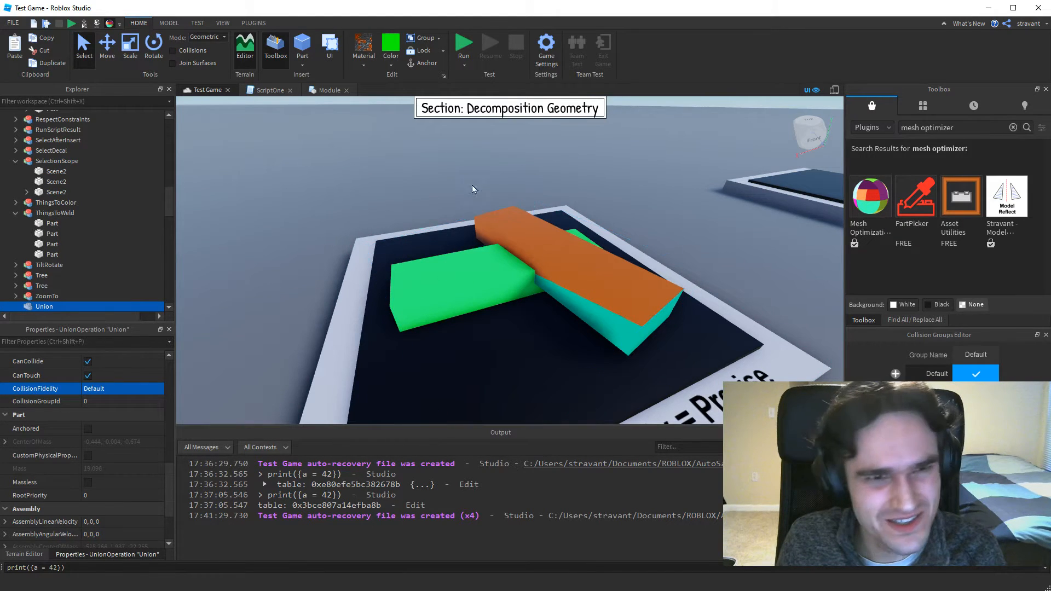
# Review the selected union's CollisionFidelity options, keeping it at Default and leaving CanTouch enabled.
pyautogui.moveTo(569, 217); pyautogui.dragTo(558, 222, button='right')
pyautogui.scroll(-3, 558, 221)
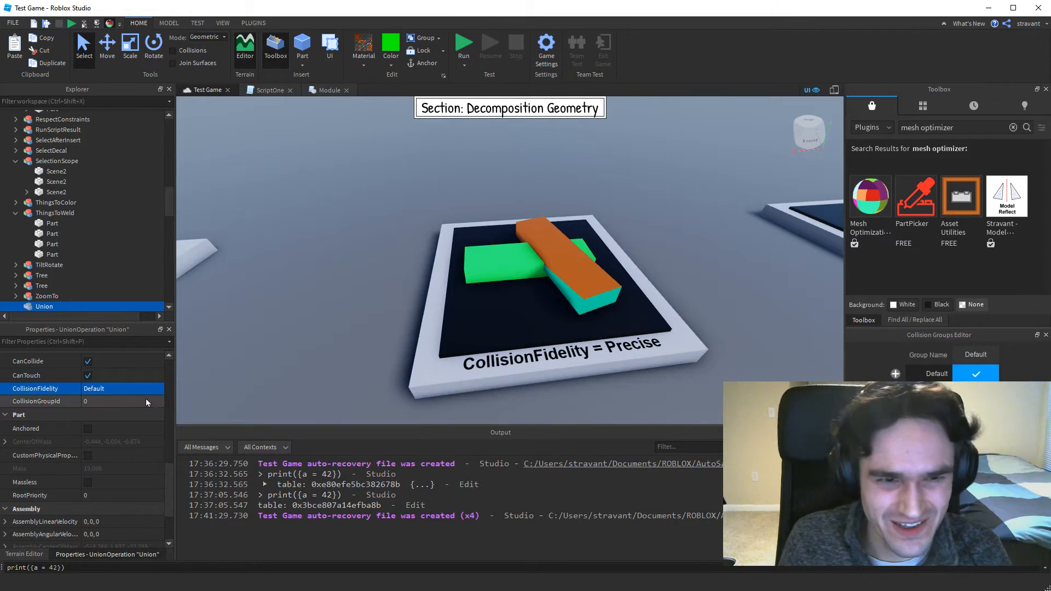
pyautogui.click(123, 386)
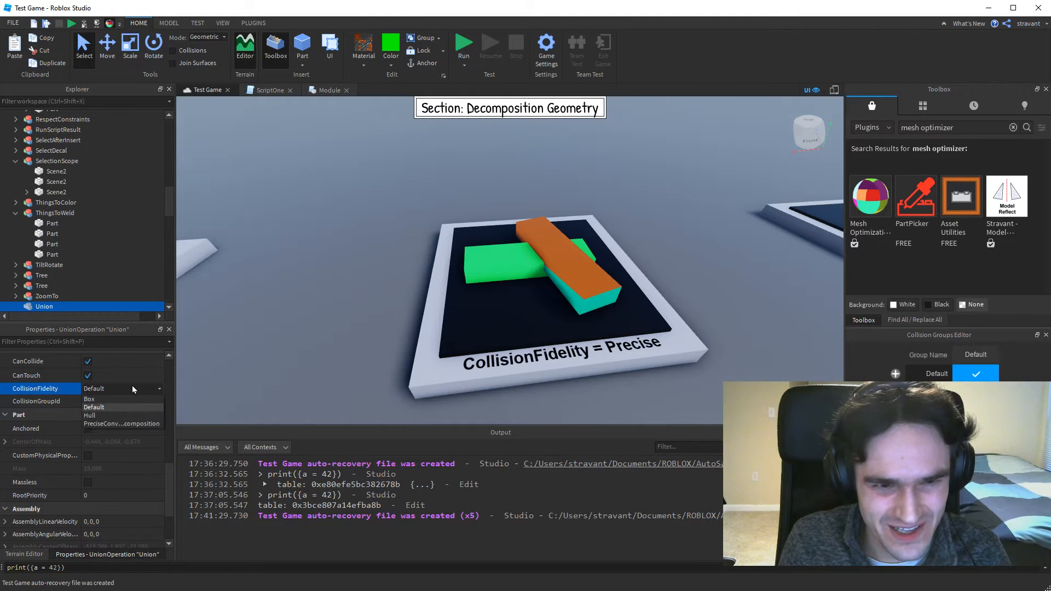
pyautogui.click(88, 376)
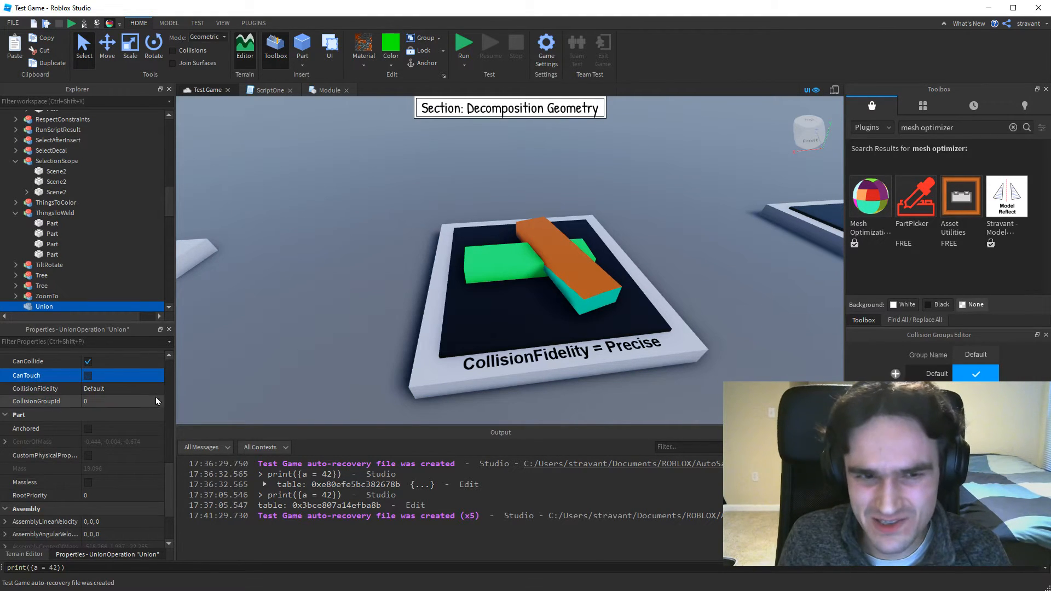
pyautogui.click(104, 378)
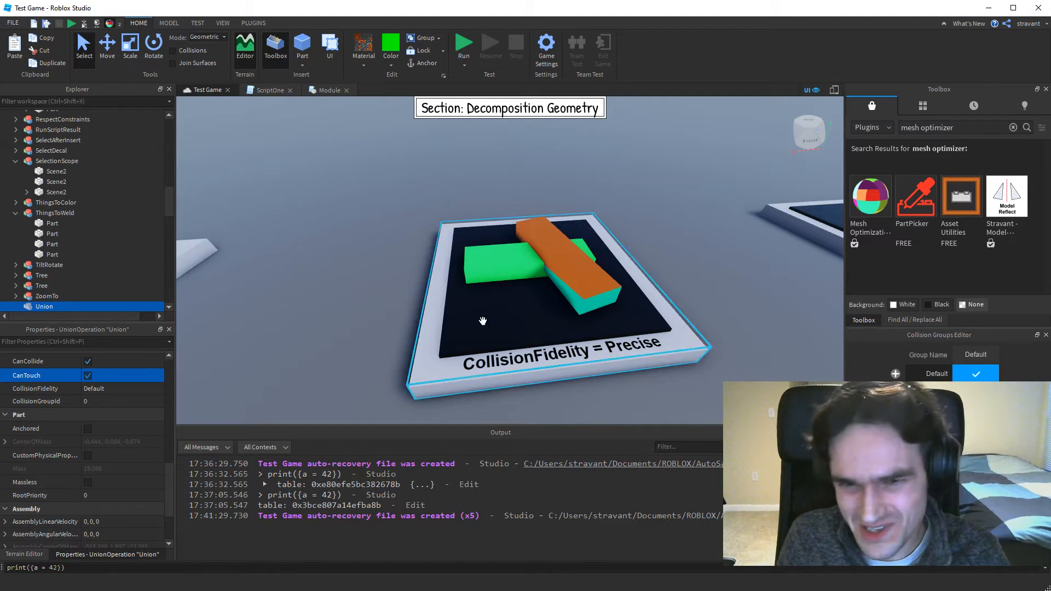
# Select the union on the "CollisionFidelity = Precise" platform and compare its decomposition with the one on the Hull platform.
pyautogui.click(548, 256)
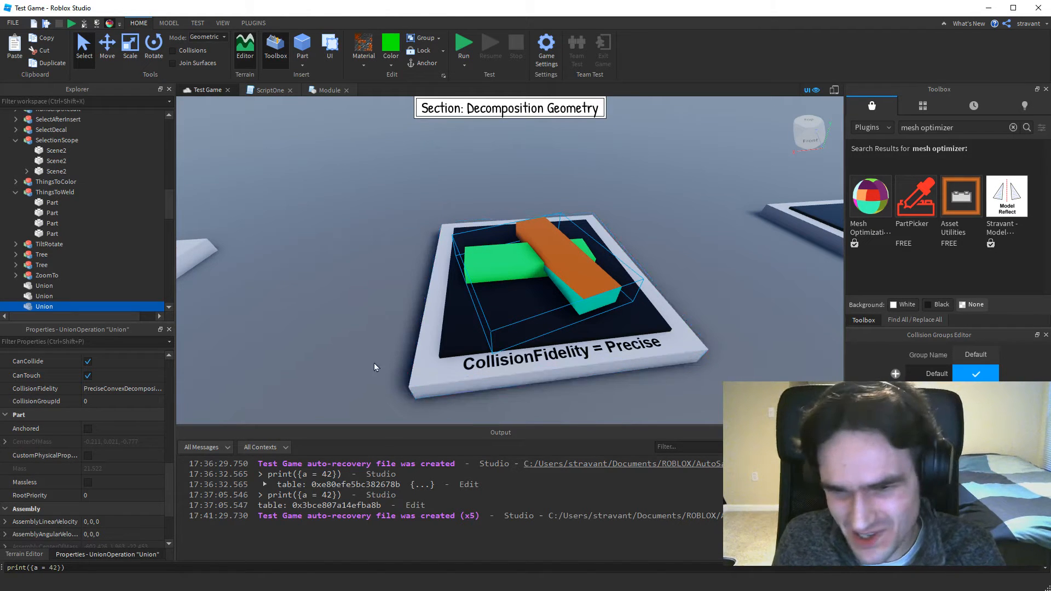
pyautogui.moveTo(565, 282); pyautogui.dragTo(565, 281, button='right')
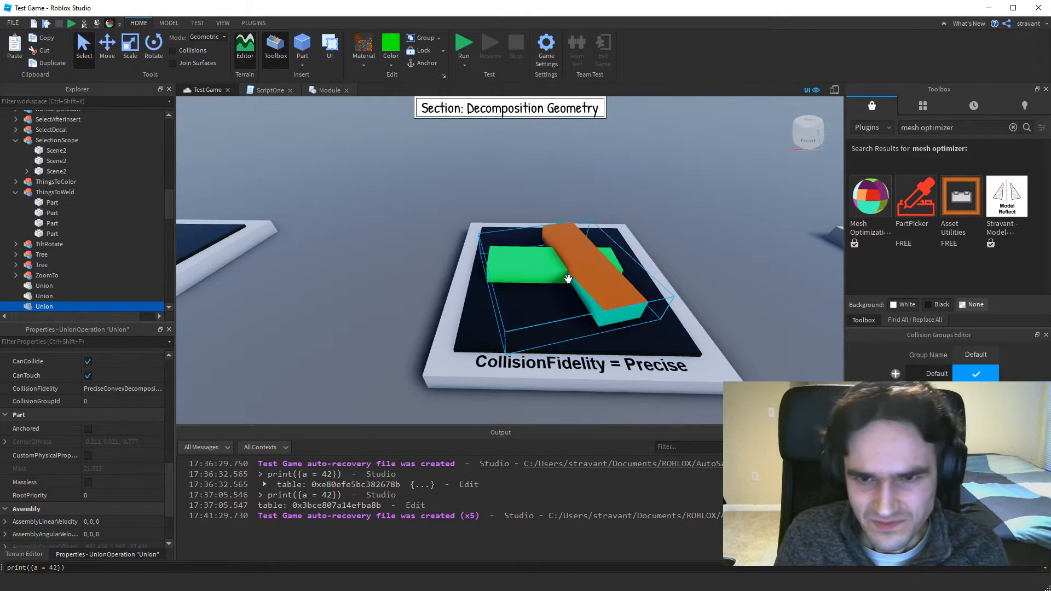
pyautogui.moveTo(568, 279); pyautogui.dragTo(568, 279, button='right')
pyautogui.moveTo(576, 240); pyautogui.dragTo(579, 239, button='right')
pyautogui.press('a')
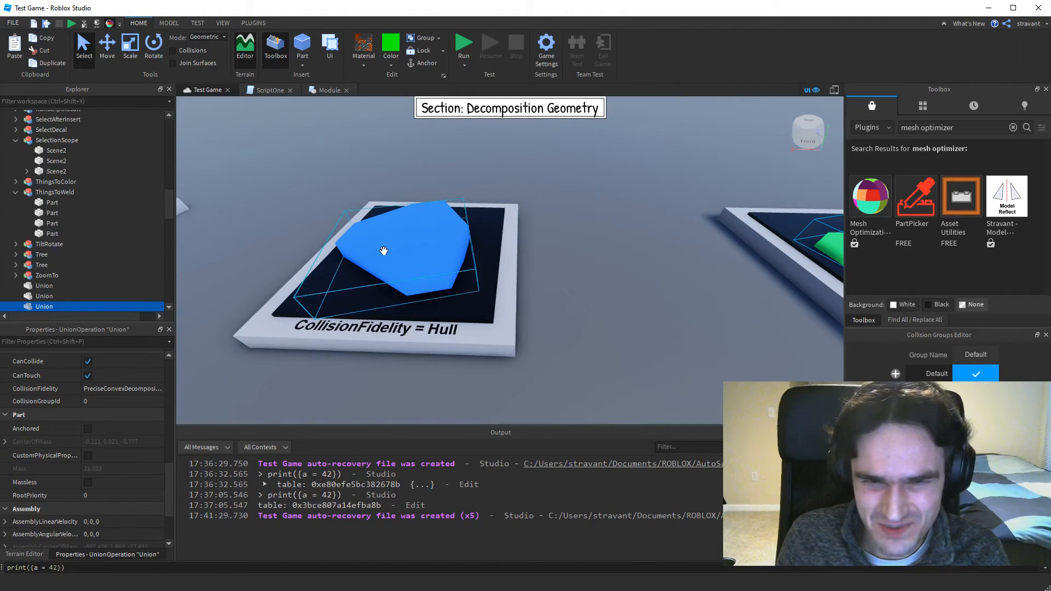
pyautogui.press('d')
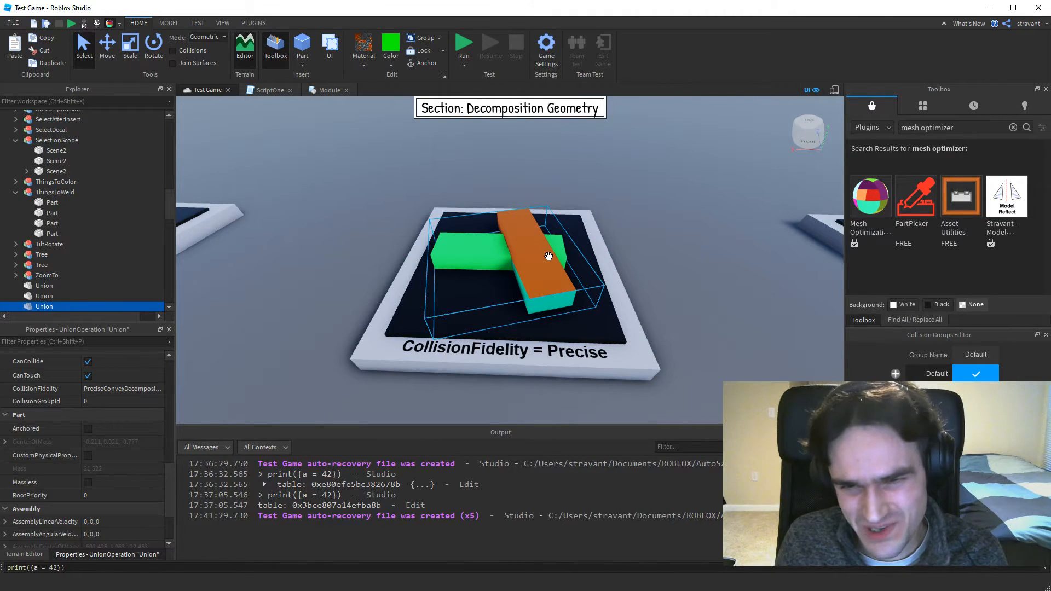
# Compare the decompositions on the Default, Box and Precise platforms, finishing at Precise with Show Decomposition Geometry turned off.
pyautogui.press('a')
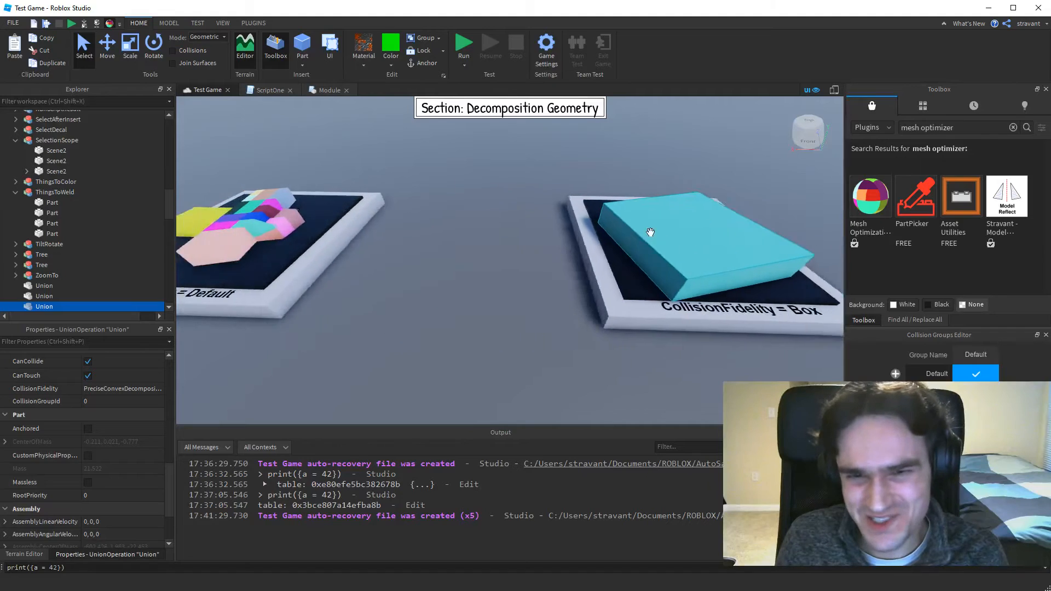
pyautogui.press('d')
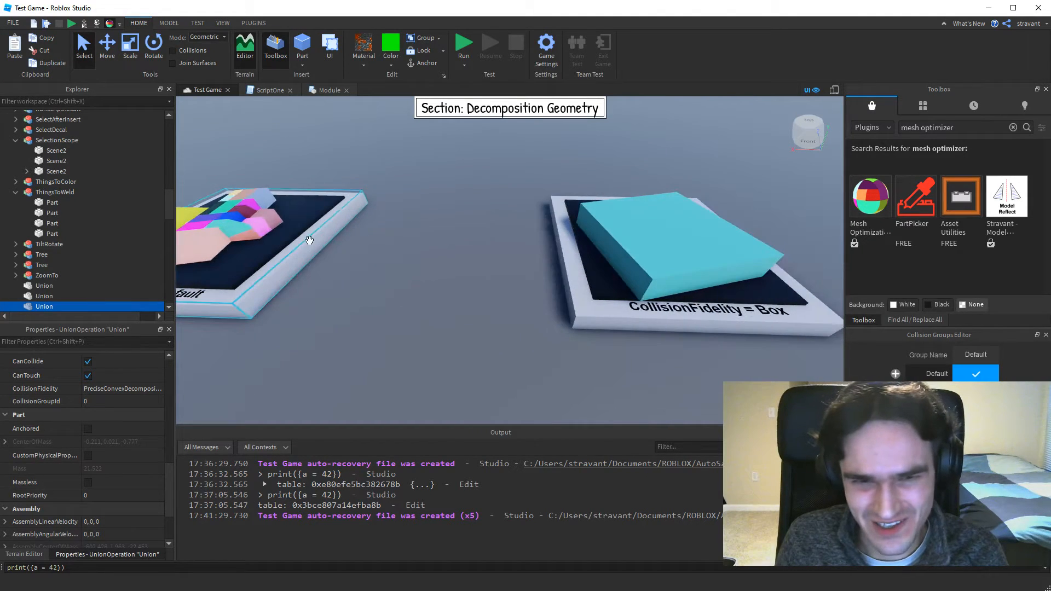
pyautogui.press('a')
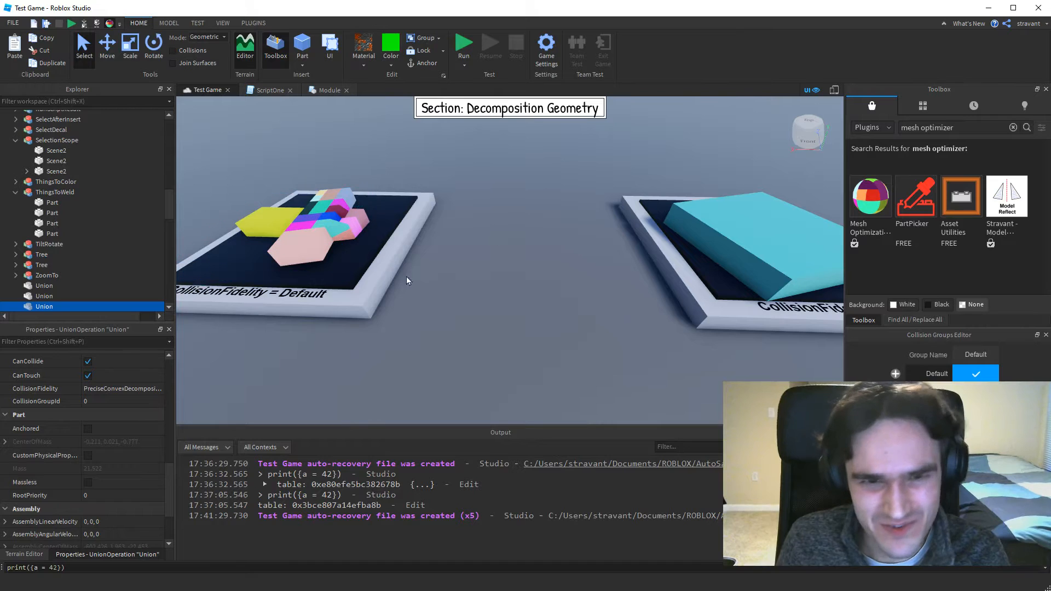
pyautogui.press('d')
pyautogui.press('d')
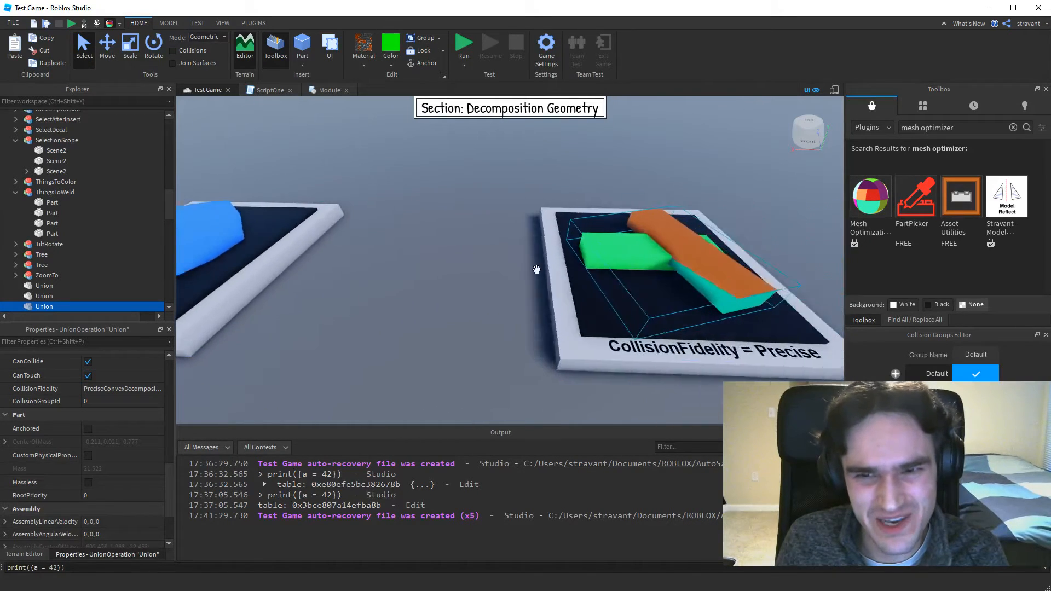
pyautogui.press('a')
pyautogui.press('s')
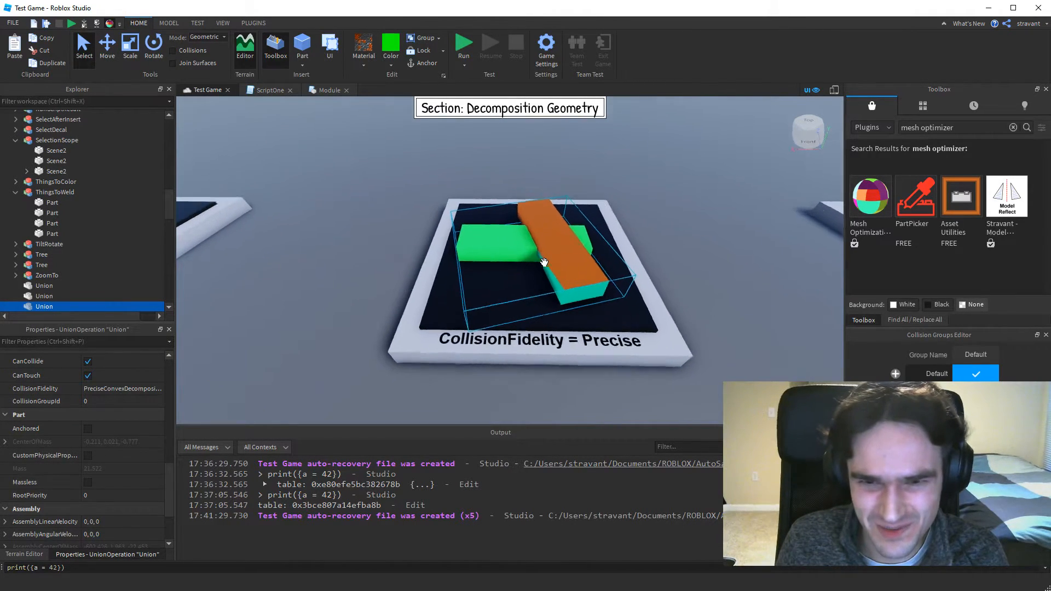
pyautogui.press('w')
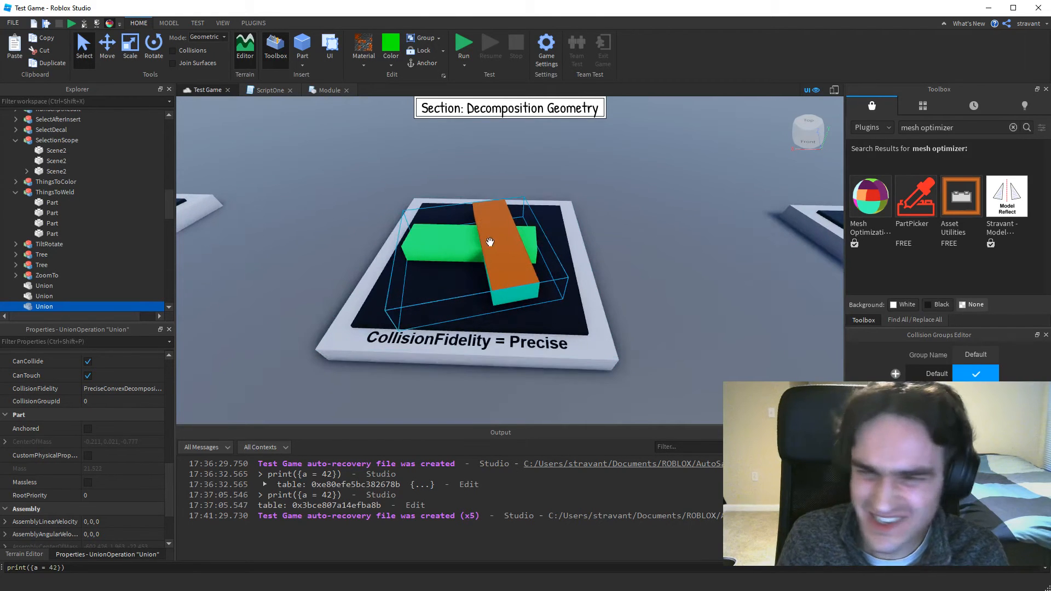
pyautogui.press('a')
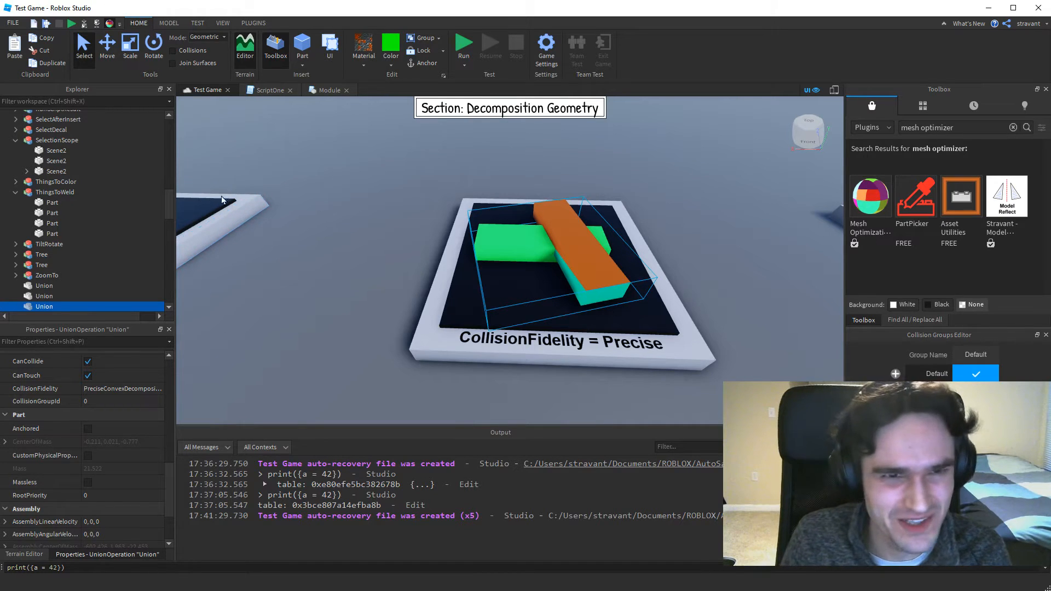
pyautogui.click(109, 25)
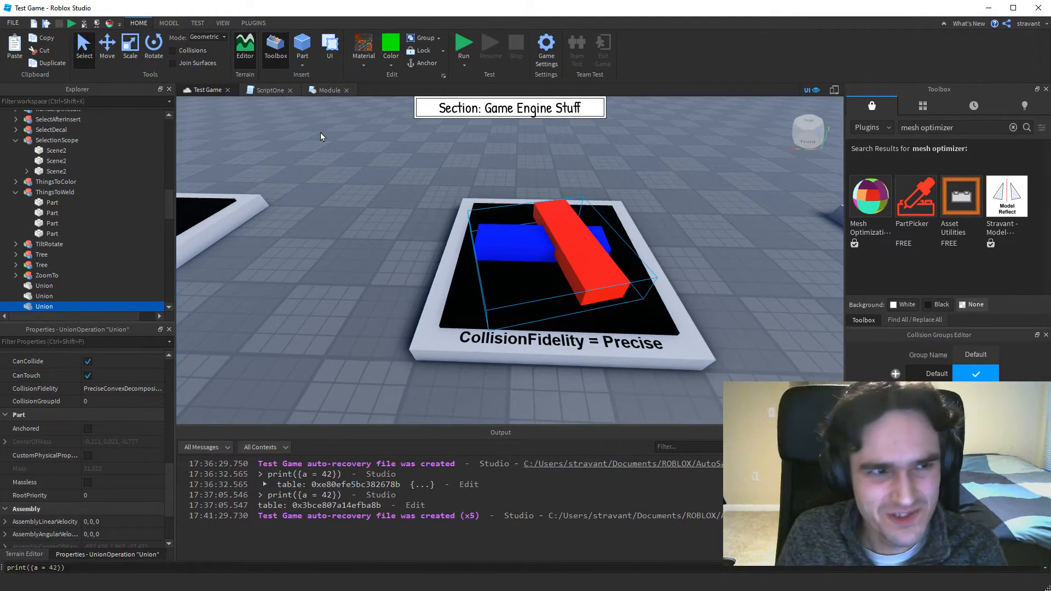
# Inspect the BoneDemo part on the "Beams Can Connect to Bones" platform and how its Rotate script sets script.Parent.Bone.CFrame, closing the script when done.
pyautogui.press('Right')
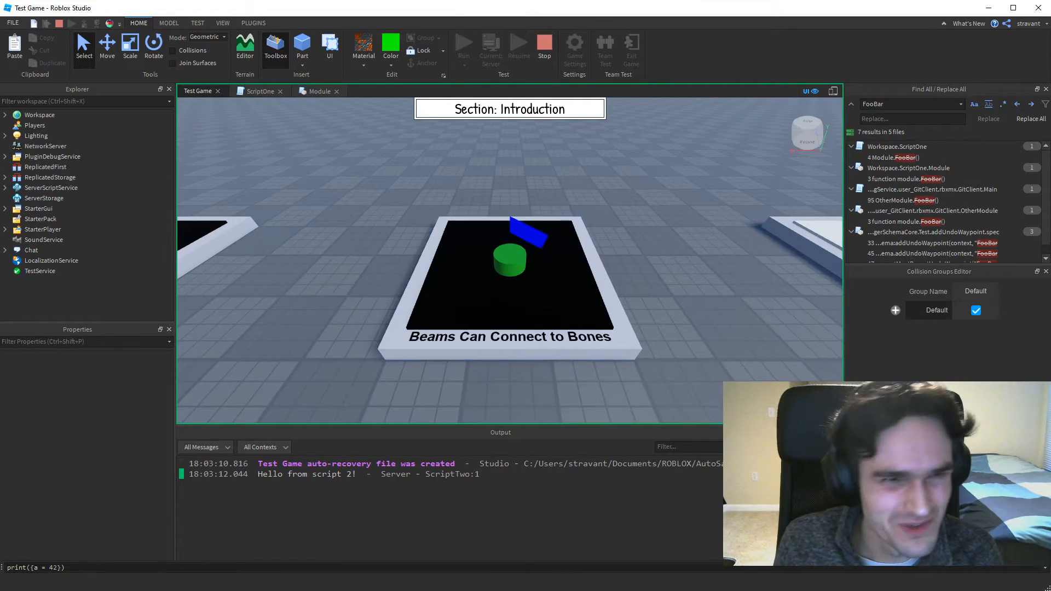
pyautogui.click(509, 260)
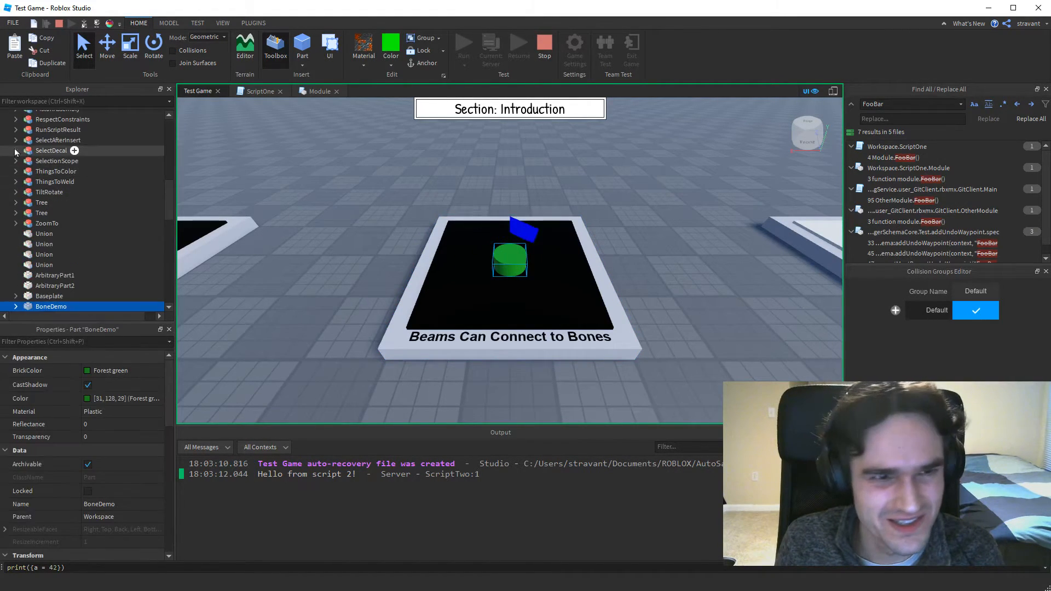
pyautogui.click(16, 307)
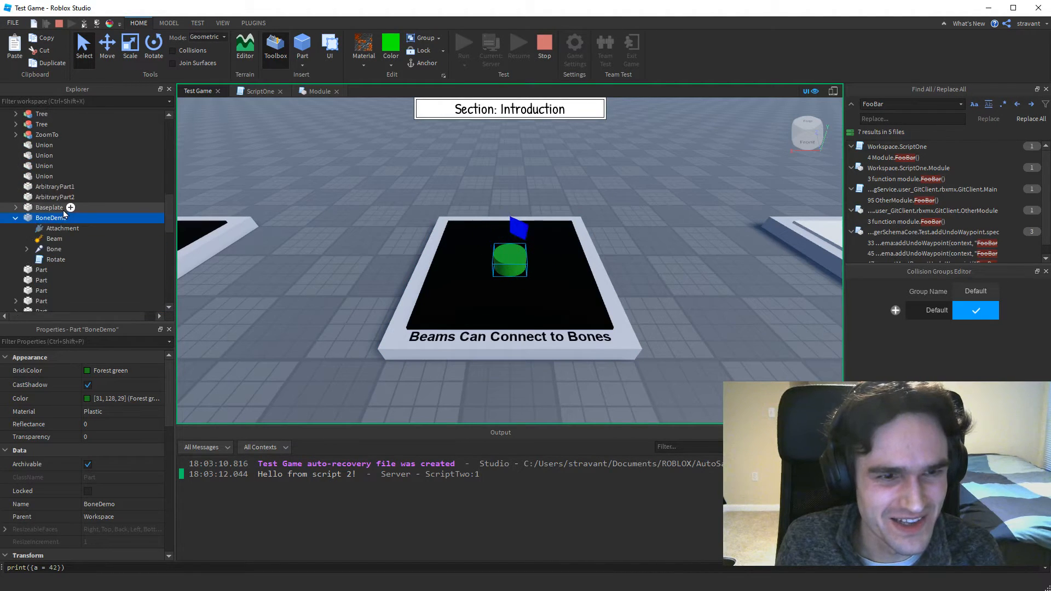
pyautogui.doubleClick(51, 260)
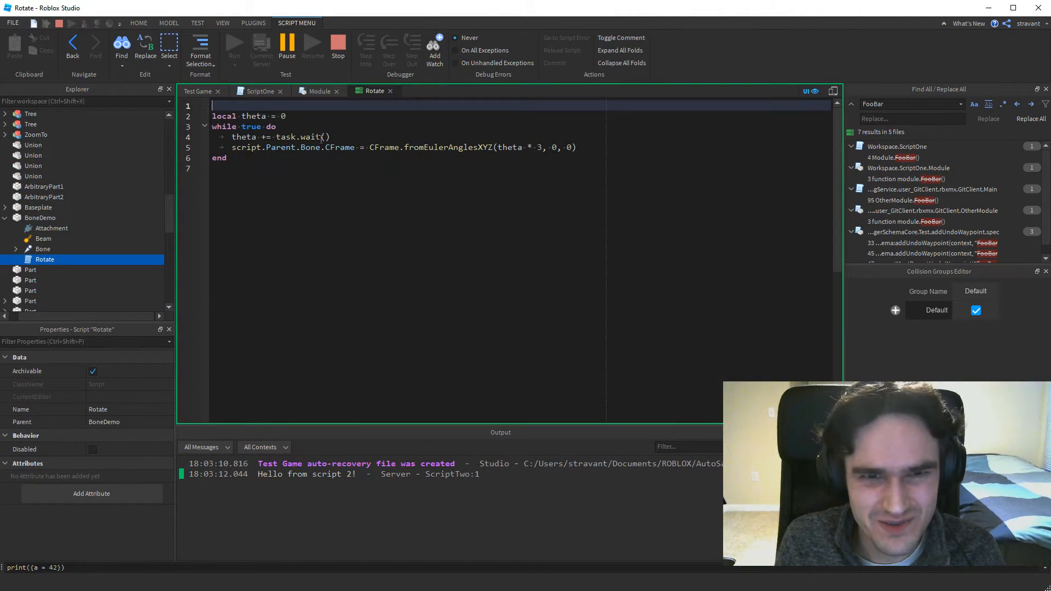
pyautogui.moveTo(356, 149); pyautogui.dragTo(323, 148)
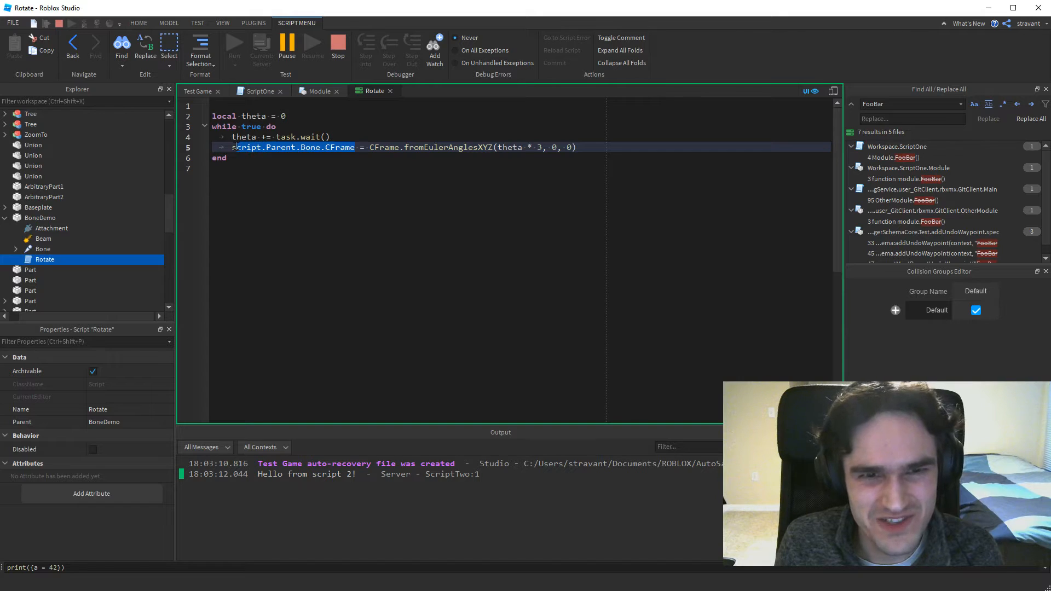
pyautogui.click(391, 92)
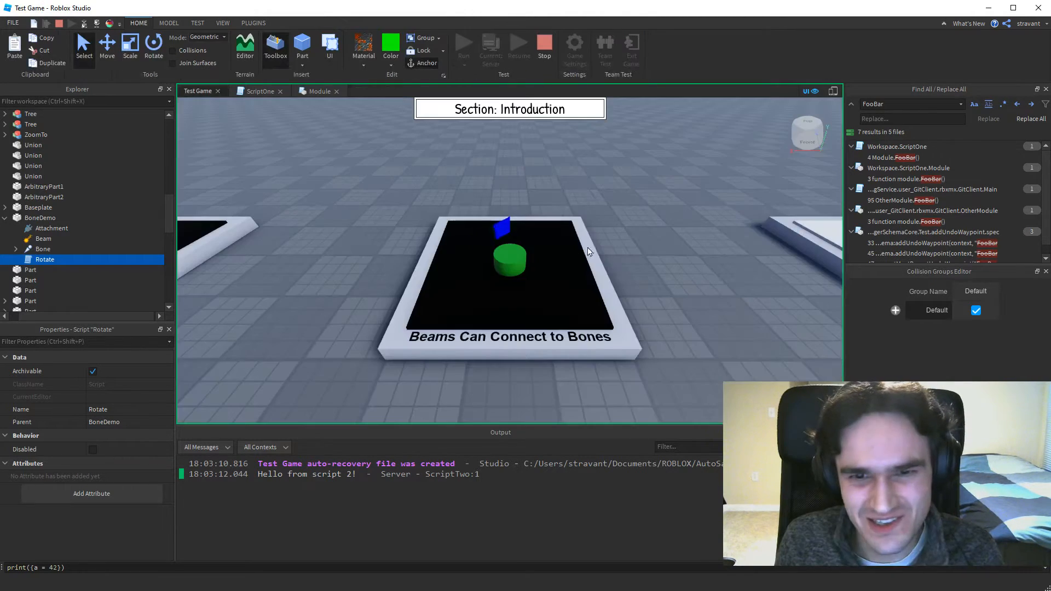
# Select the child Bone nested under BoneDemo's Bone to see where the beam attaches, and stop the running test.
pyautogui.click(17, 249)
pyautogui.click(52, 259)
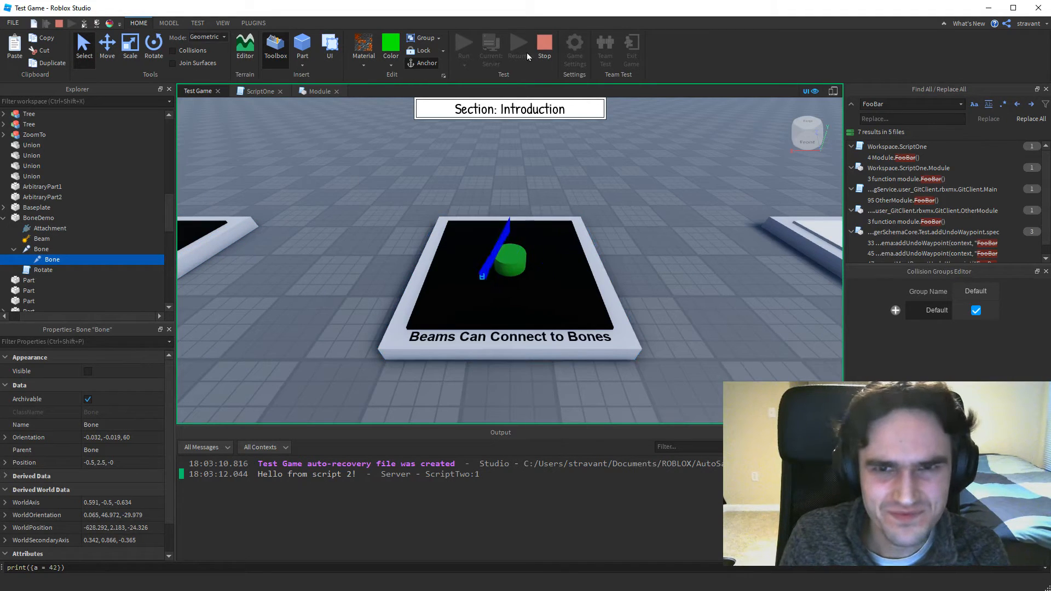
pyautogui.click(544, 46)
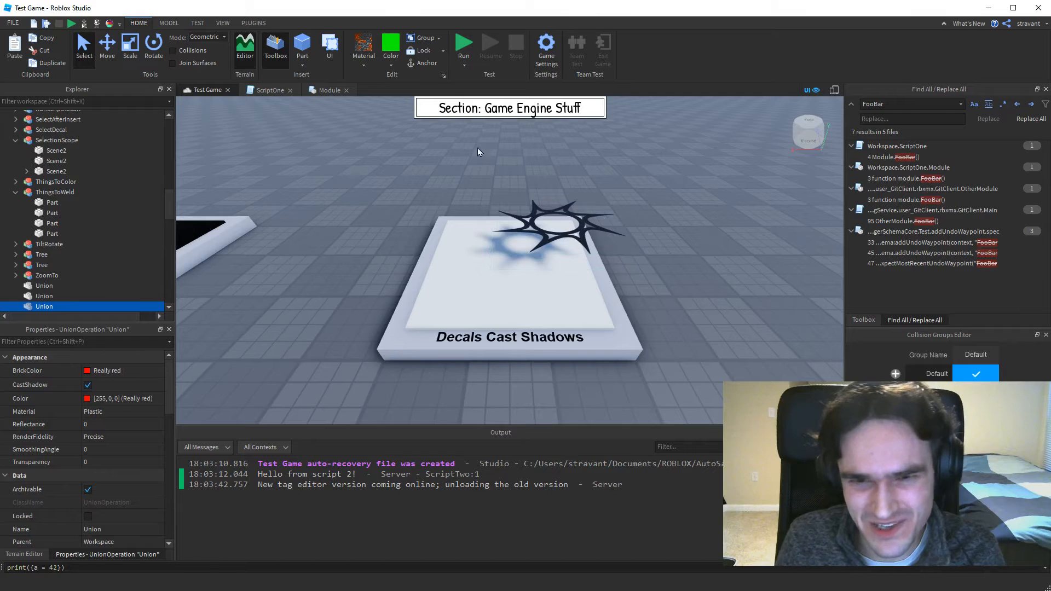
# Select the invisible spawn carrying the decal on the "Decals Cast Shadows" platform to inspect its shadow, leaving nothing selected when done.
pyautogui.click(545, 236)
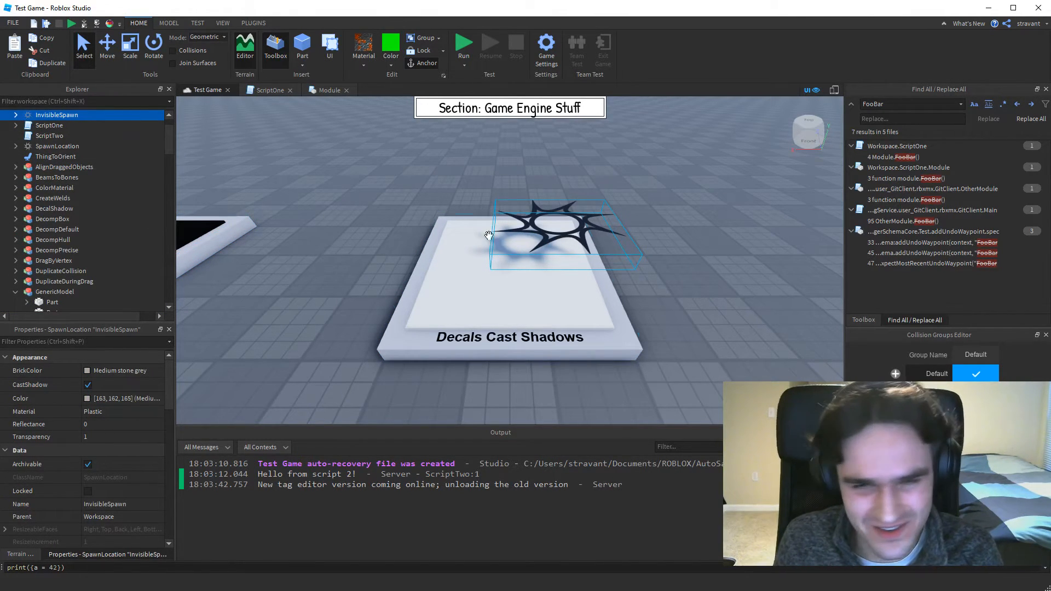
pyautogui.click(733, 205)
pyautogui.click(559, 236)
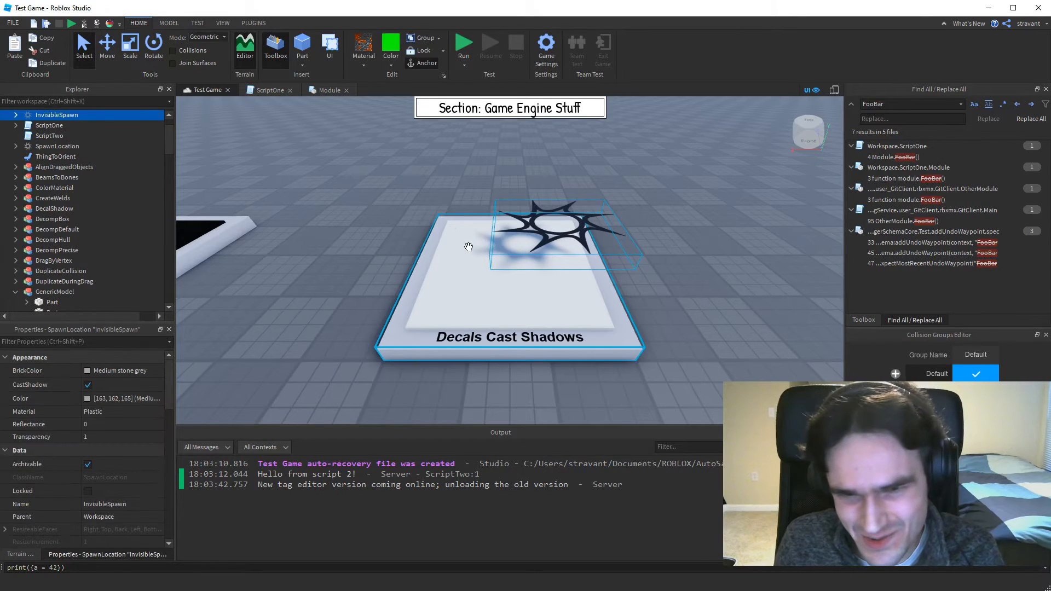
pyautogui.click(666, 290)
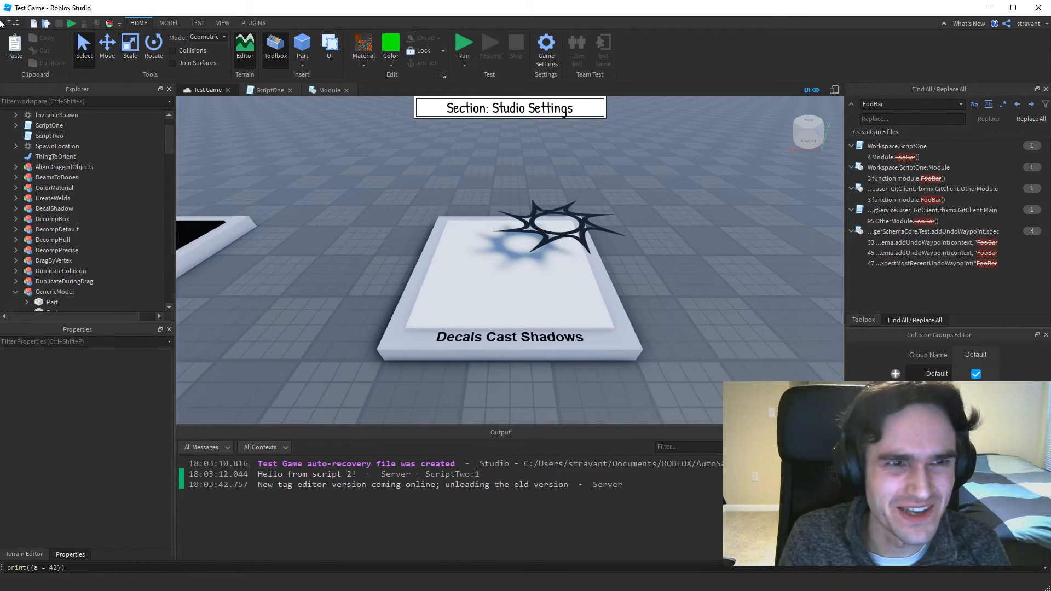
# Look over the Studio Settings and try their search field, clearing the search and closing the settings when done.
pyautogui.click(13, 25)
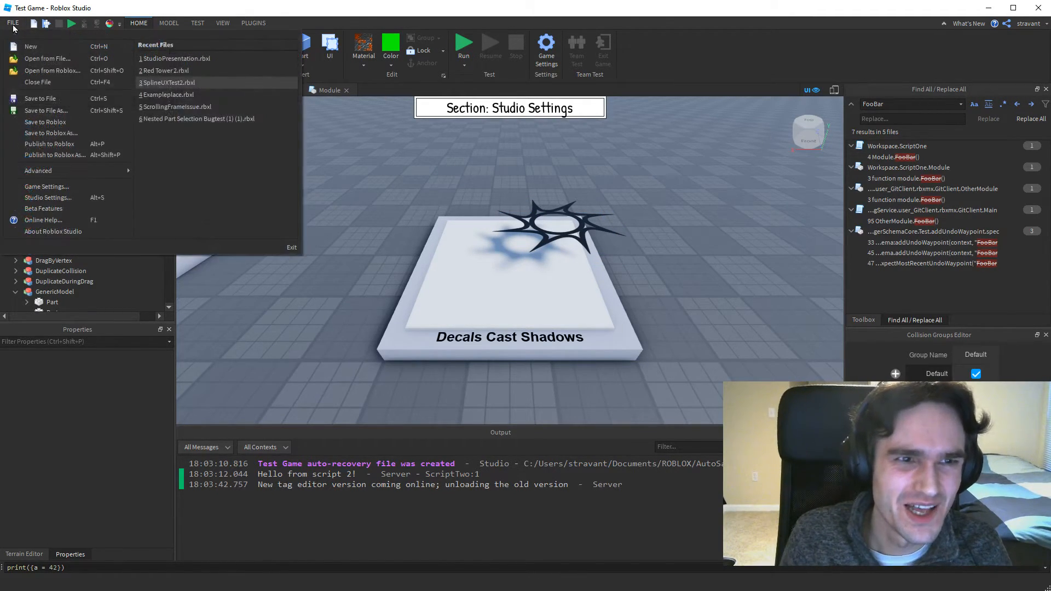
pyautogui.click(44, 200)
pyautogui.click(211, 131)
pyautogui.press('BackSpace')
pyautogui.press('BackSpace')
pyautogui.press('BackSpace')
pyautogui.press('BackSpace')
pyautogui.press('BackSpace')
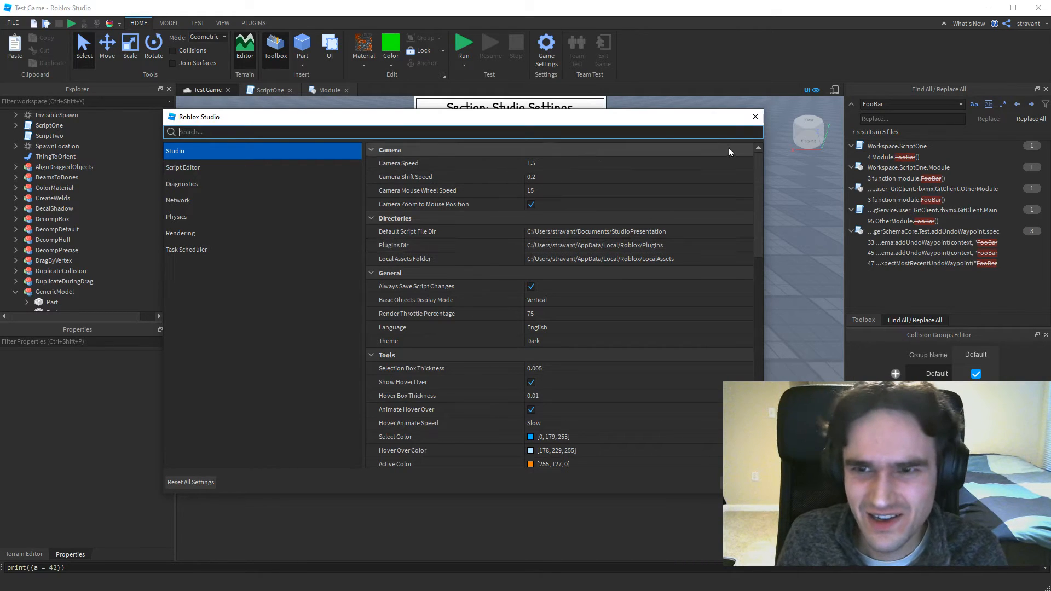
pyautogui.click(755, 117)
# View the local plugins folder, put it away, and find its path under Plugins Dir in the Studio Settings.
pyautogui.click(249, 24)
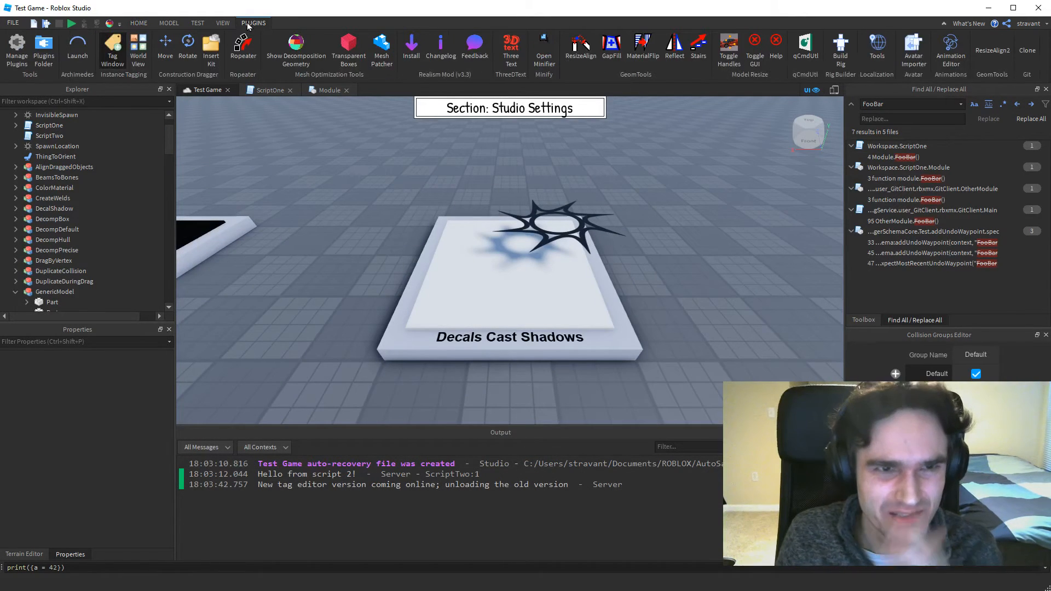
pyautogui.click(42, 51)
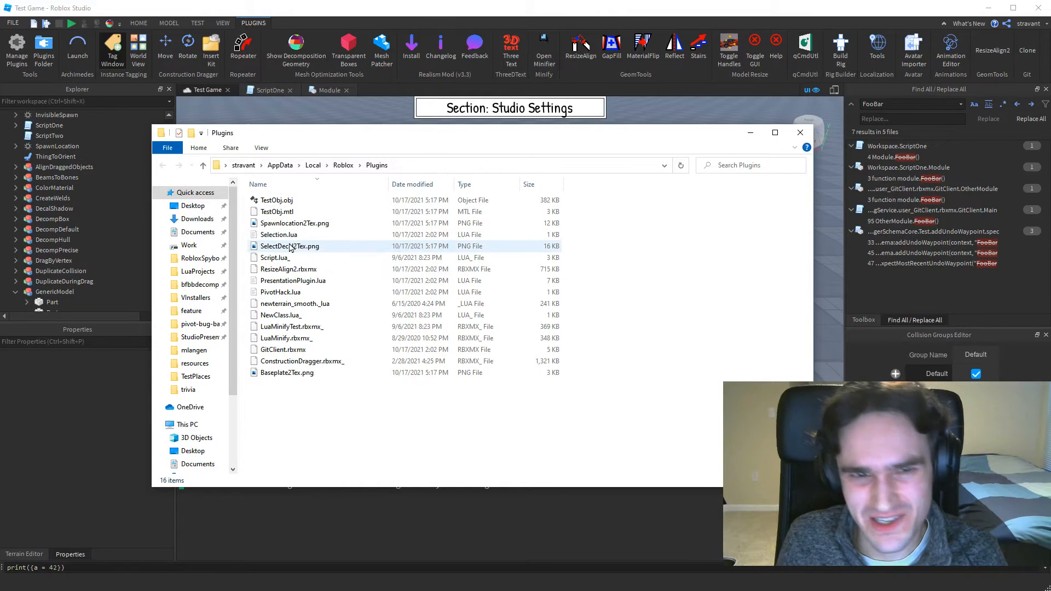
pyautogui.click(753, 136)
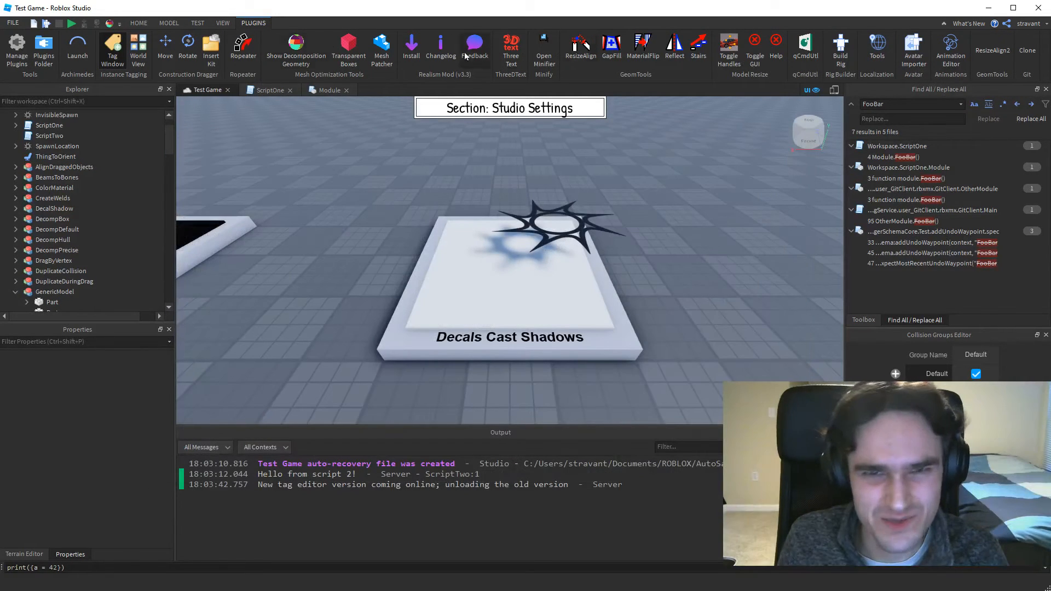
pyautogui.click(13, 22)
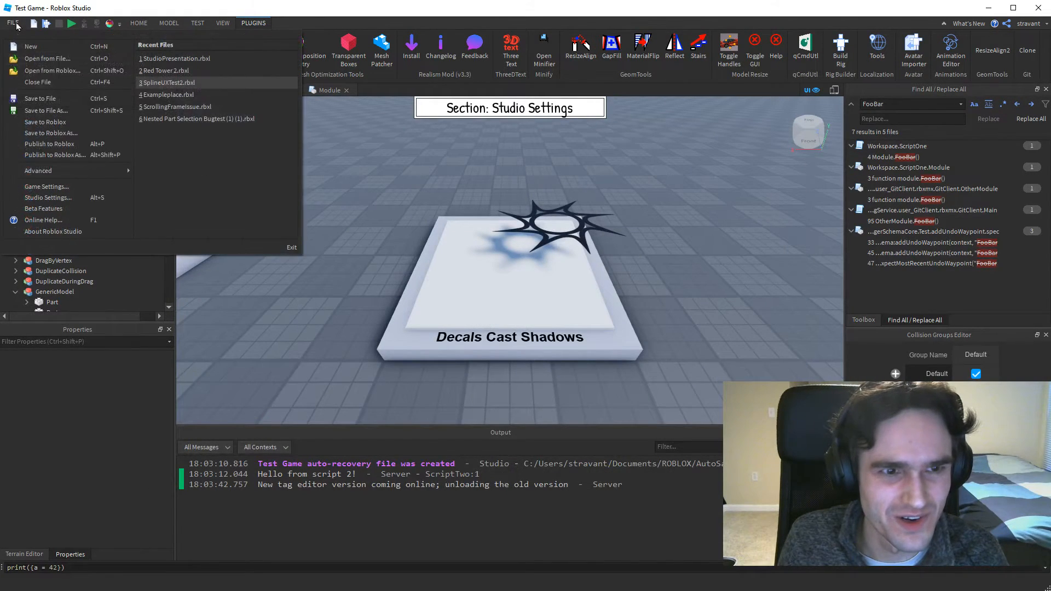
pyautogui.click(54, 199)
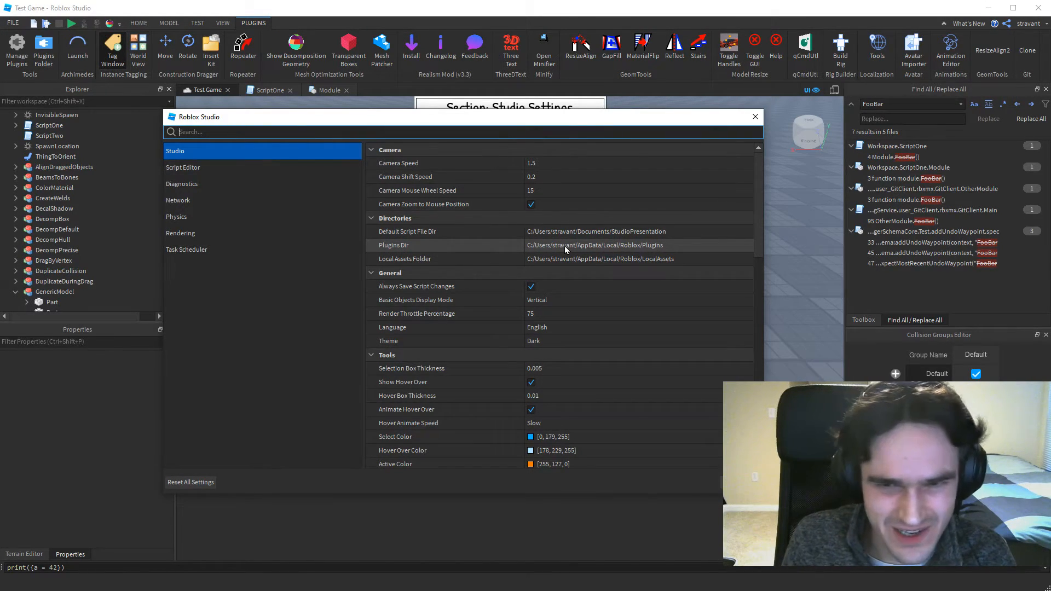
pyautogui.click(609, 249)
pyautogui.click(805, 140)
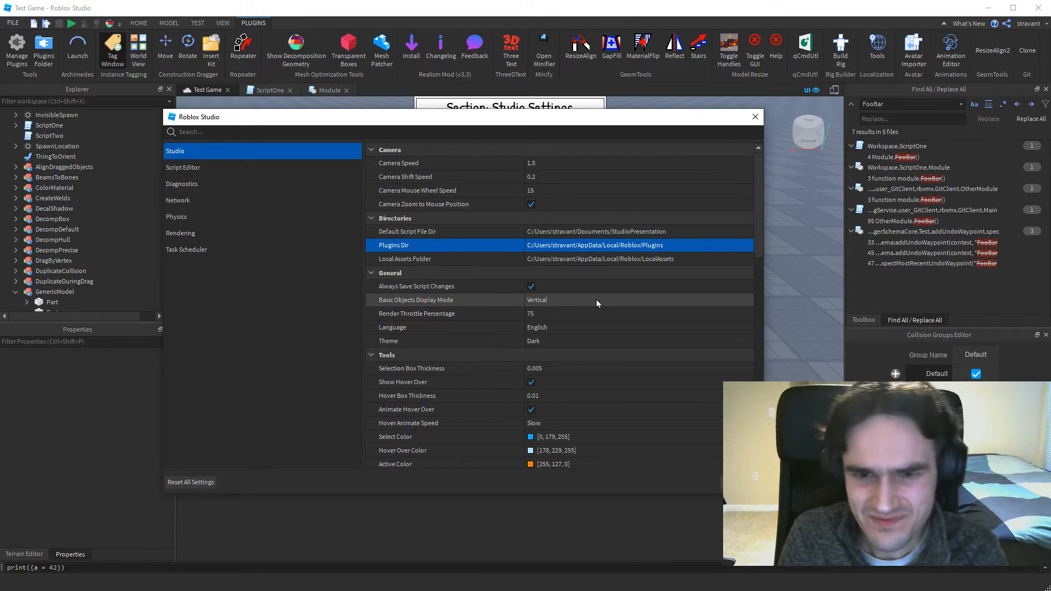
# Set the Selection Box Thickness in the Tools settings to 0.
pyautogui.scroll(-2, 594, 288)
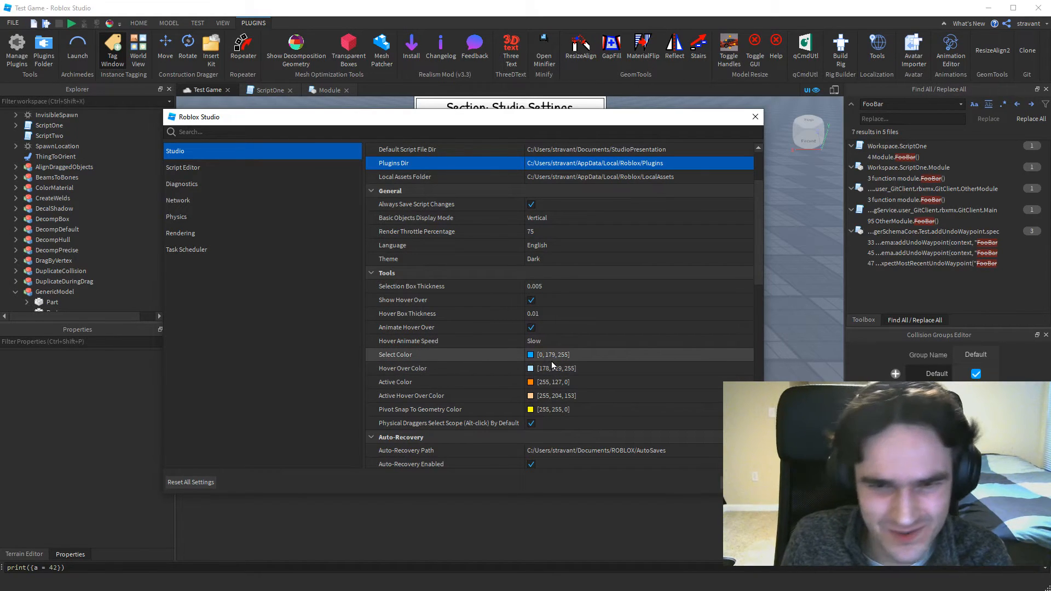
pyautogui.click(558, 286)
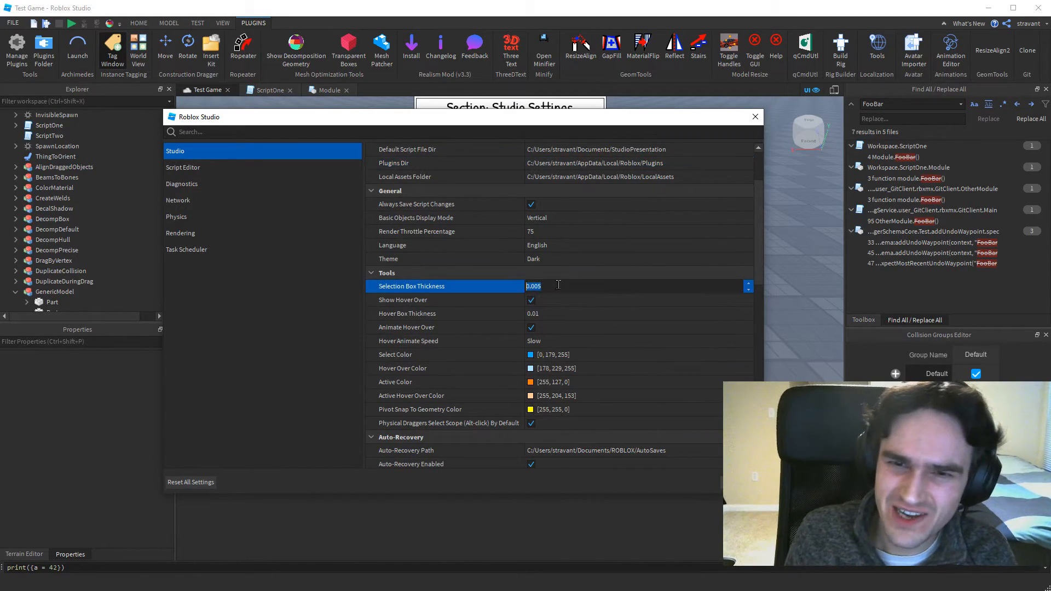
pyautogui.click(546, 286)
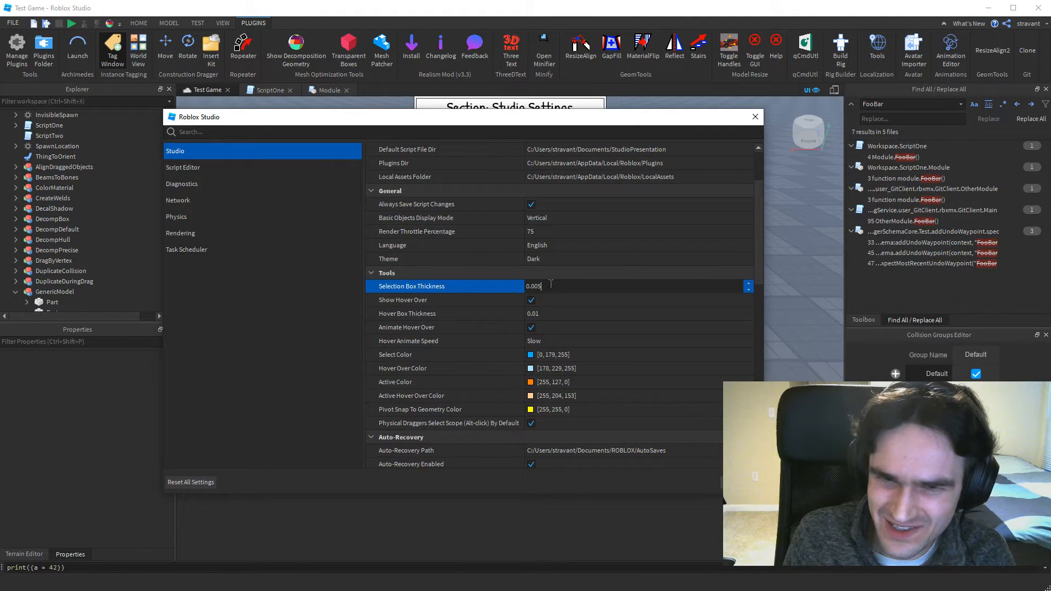
pyautogui.press('BackSpace')
pyautogui.press('BackSpace')
pyautogui.press('BackSpace')
pyautogui.press('Return')
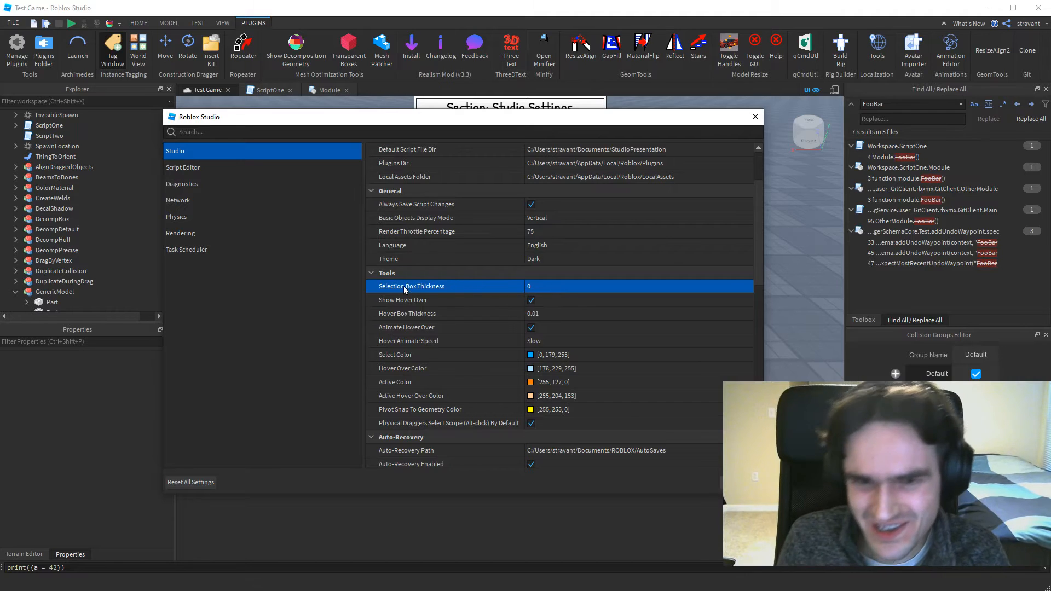
# Set the Selection Box Thickness to 0.001.
pyautogui.click(539, 286)
pyautogui.write('0.')
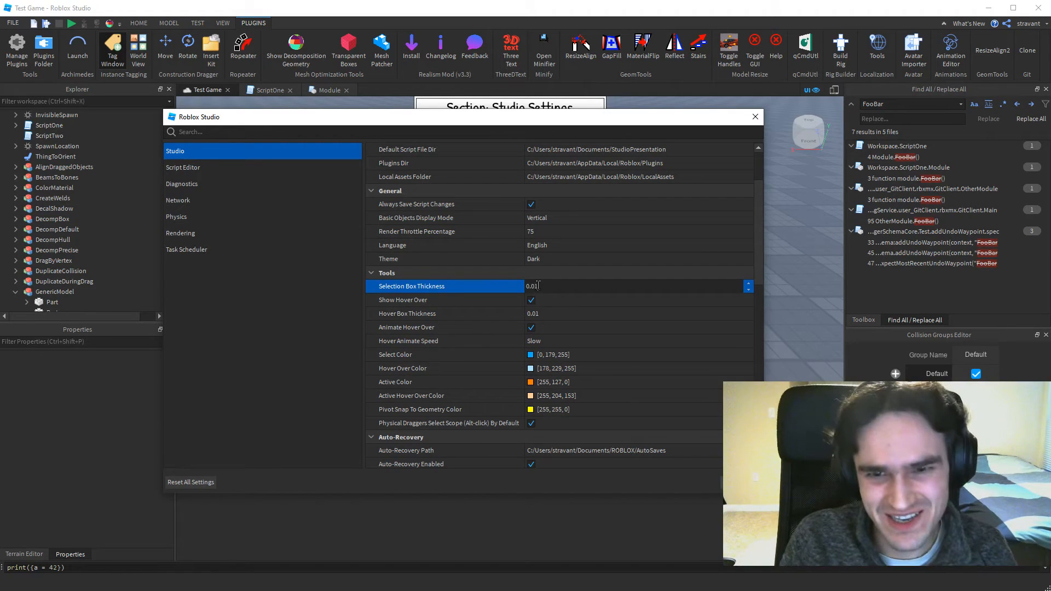
pyautogui.write('001')
pyautogui.press('Return')
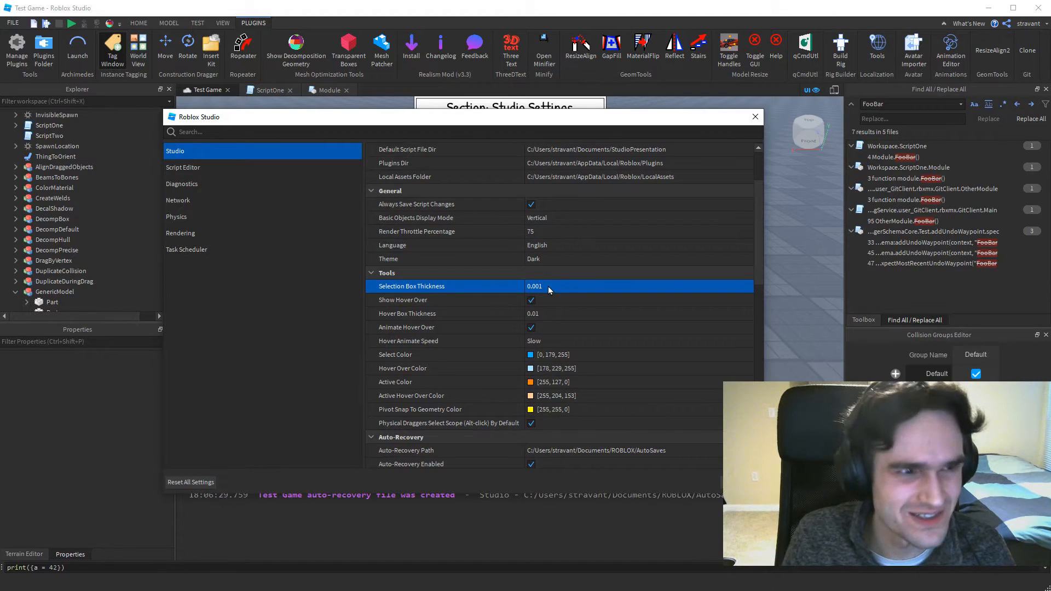
# Show the debugger setting "Command bar operates on local state at breakpoint" by switching it off and back on, and close the settings.
pyautogui.scroll(-3, 573, 260)
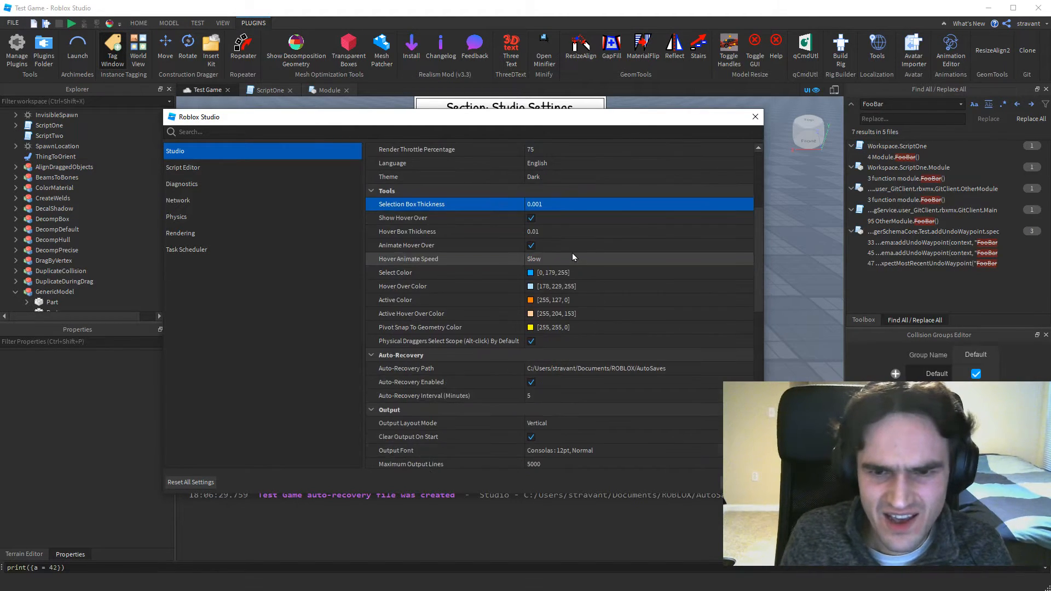
pyautogui.scroll(-1, 573, 249)
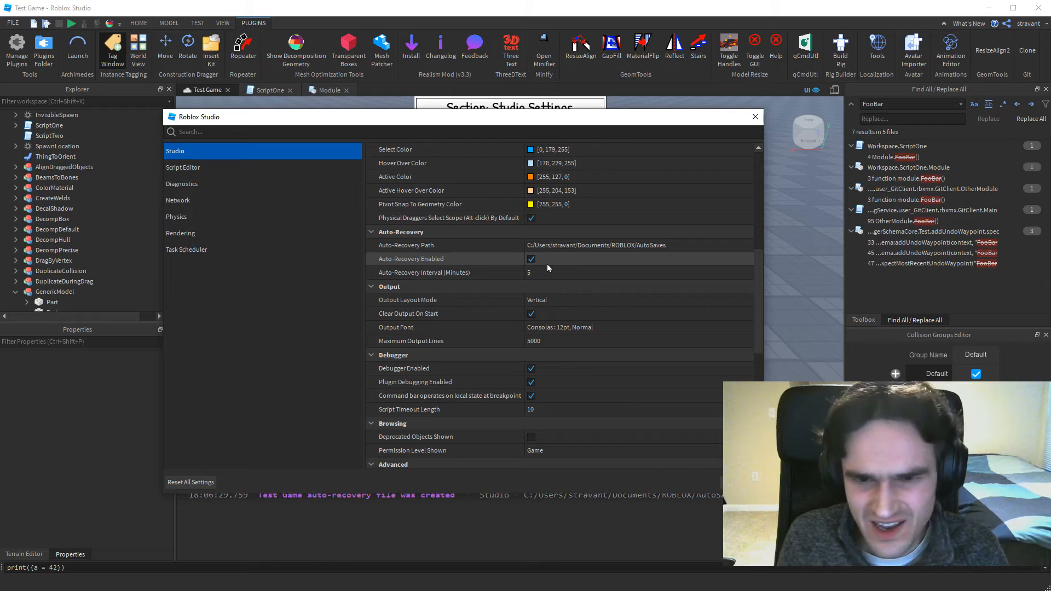
pyautogui.scroll(-3, 558, 257)
pyautogui.click(529, 316)
pyautogui.click(531, 314)
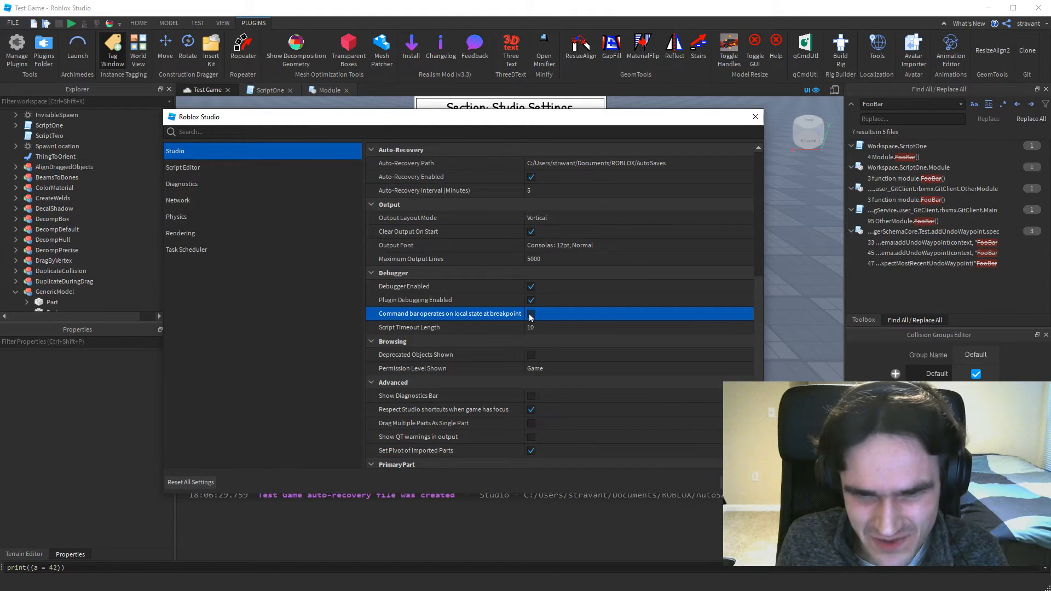
pyautogui.click(530, 315)
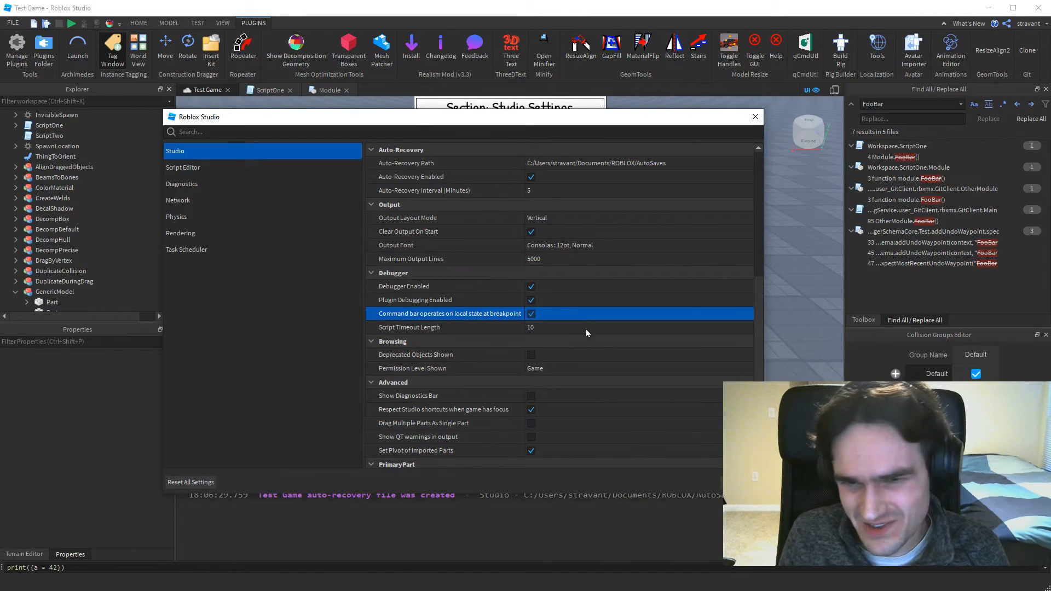
pyautogui.press('Escape')
# Open ScriptTwo and uncomment its lines local a = 5 and print("Test").
pyautogui.scroll(3, 110, 131)
pyautogui.doubleClick(55, 166)
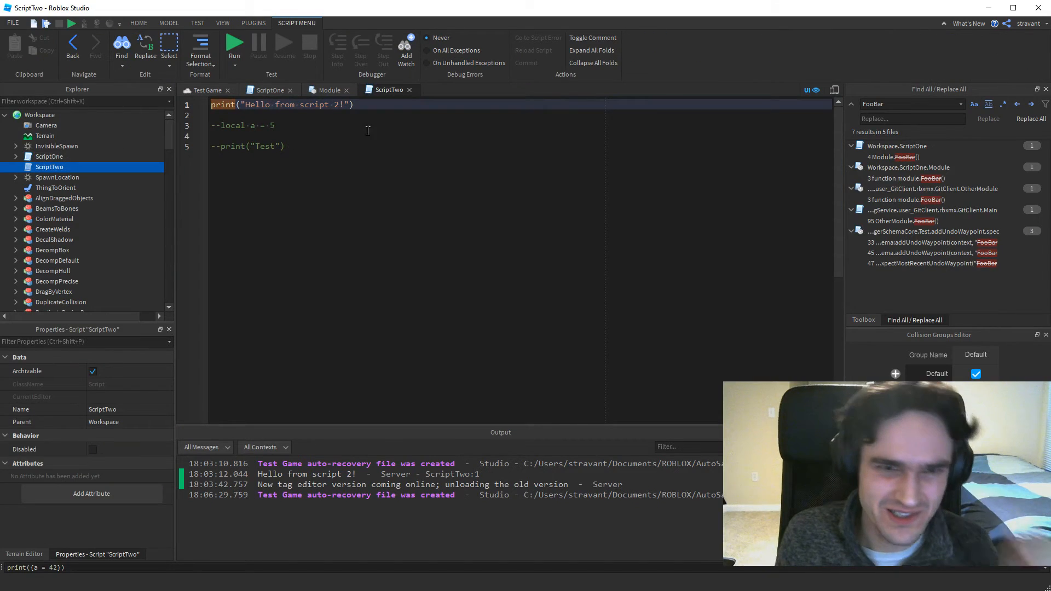
pyautogui.click(212, 125)
pyautogui.press('Delete')
pyautogui.press('Delete')
pyautogui.press('Down')
pyautogui.press('Down')
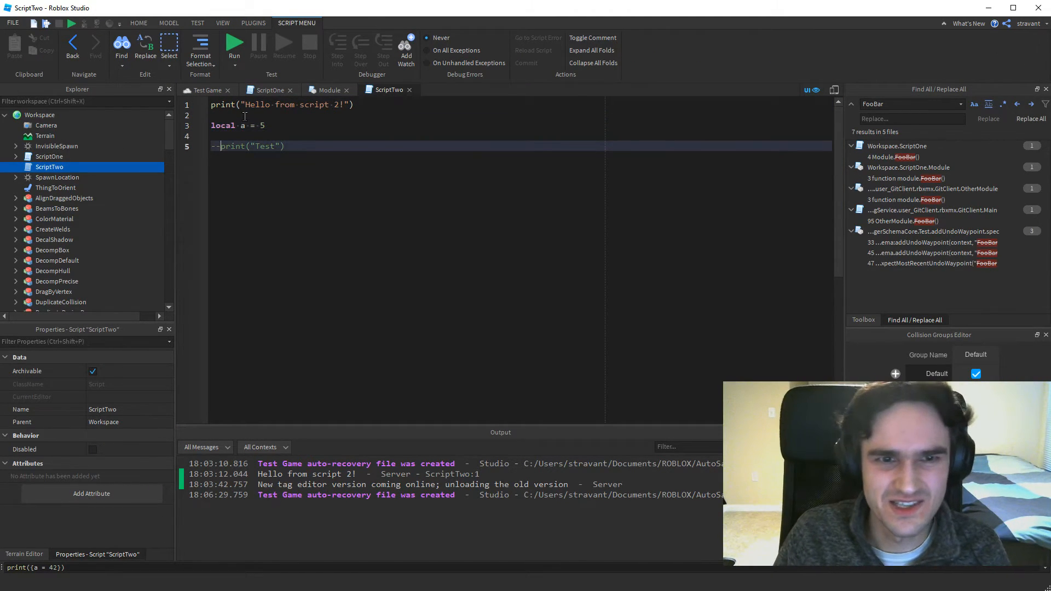
pyautogui.press('Delete')
pyautogui.press('Delete')
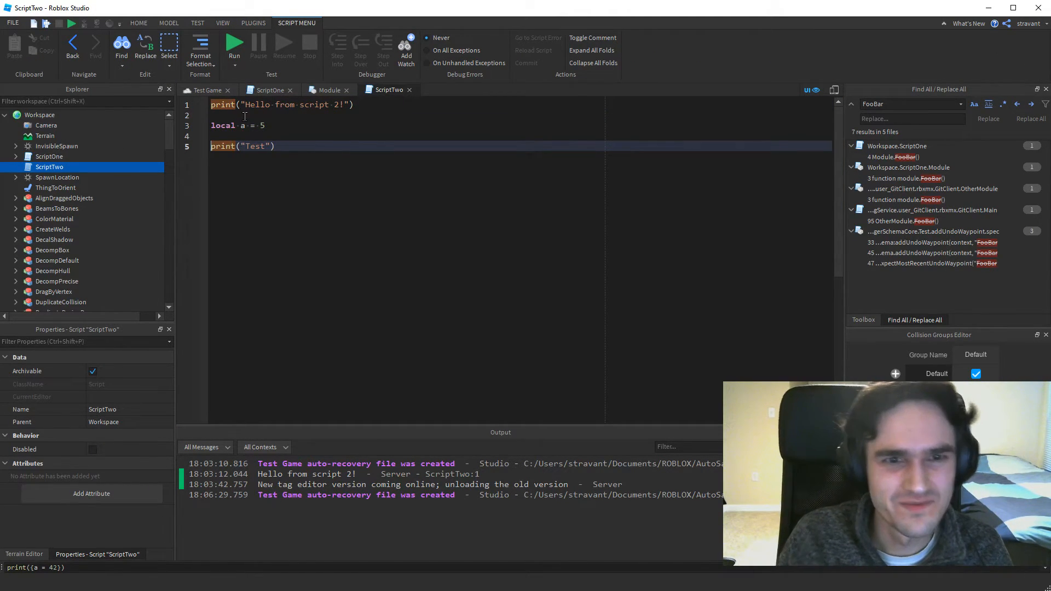
# Add a breakpoint on line 5 of ScriptTwo and run the game with the output log showing.
pyautogui.click(194, 146)
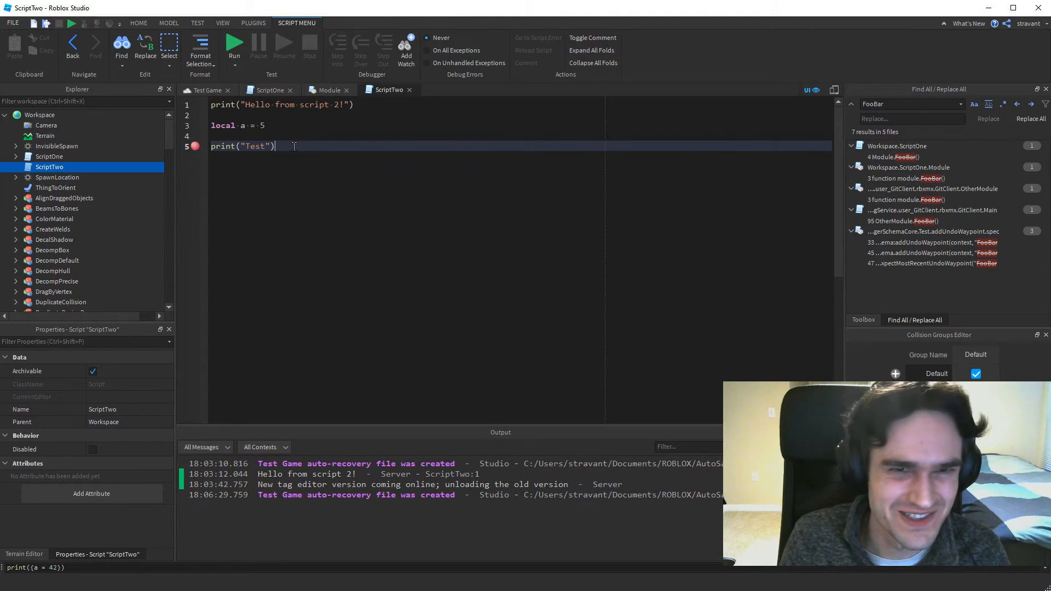
pyautogui.click(234, 44)
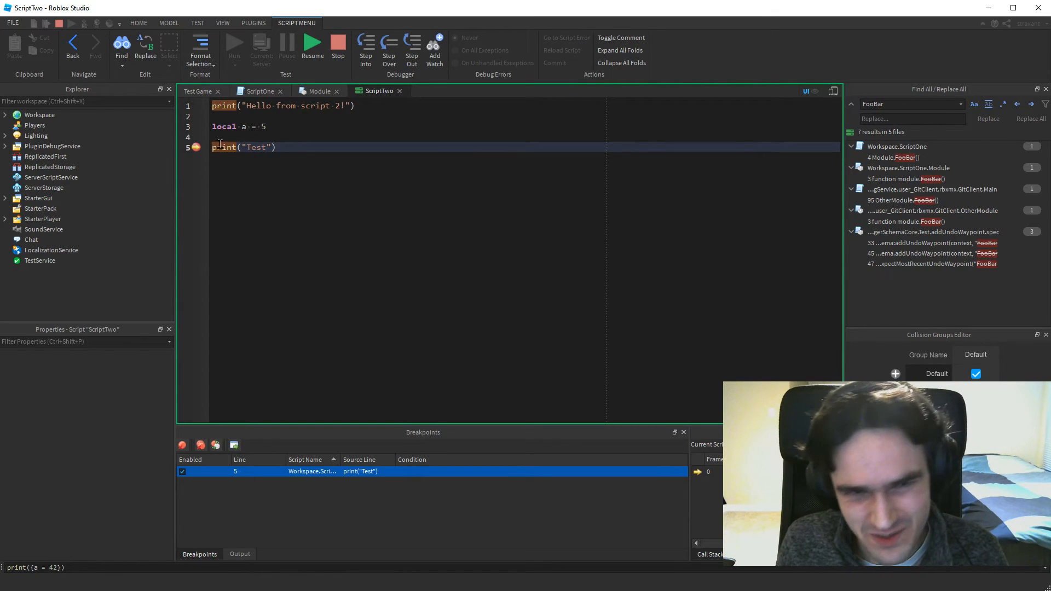
pyautogui.click(239, 554)
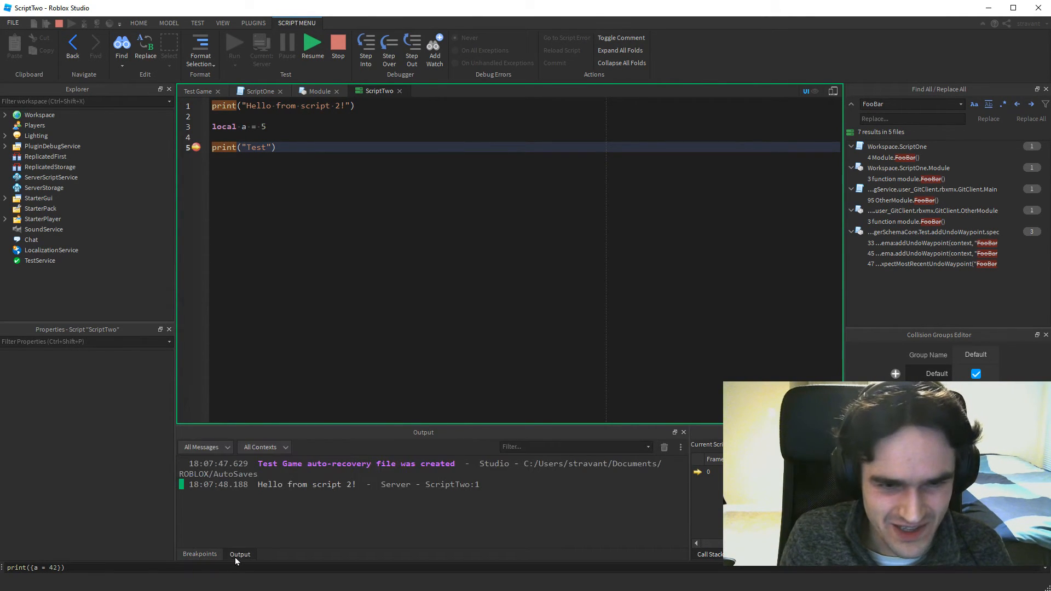
# Run print(a) as a command while the script is paused at the breakpoint.
pyautogui.click(93, 567)
pyautogui.hotkey('ctrl', 'a')
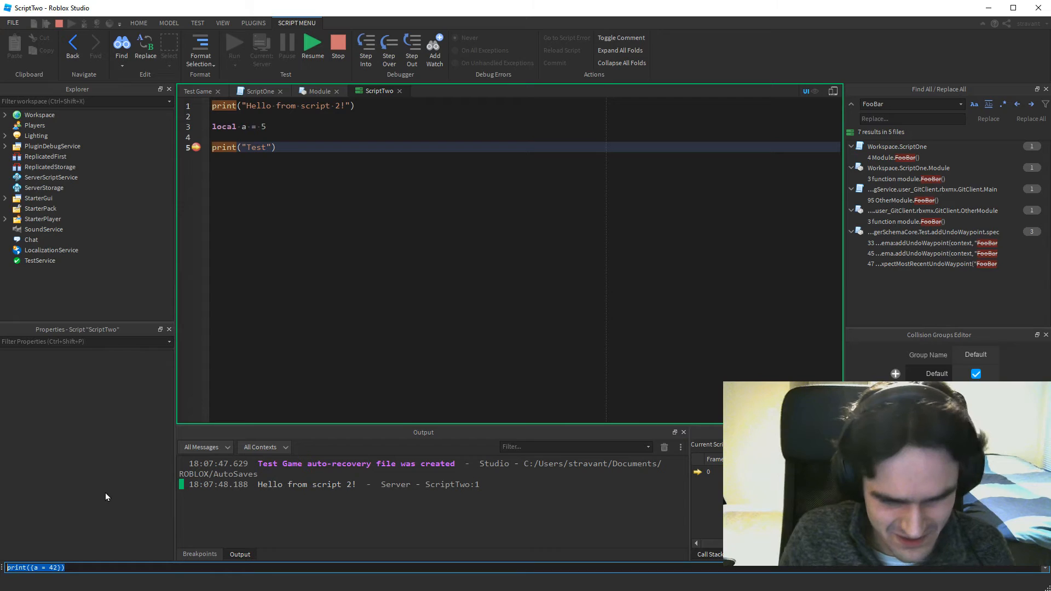
pyautogui.write('print(a)')
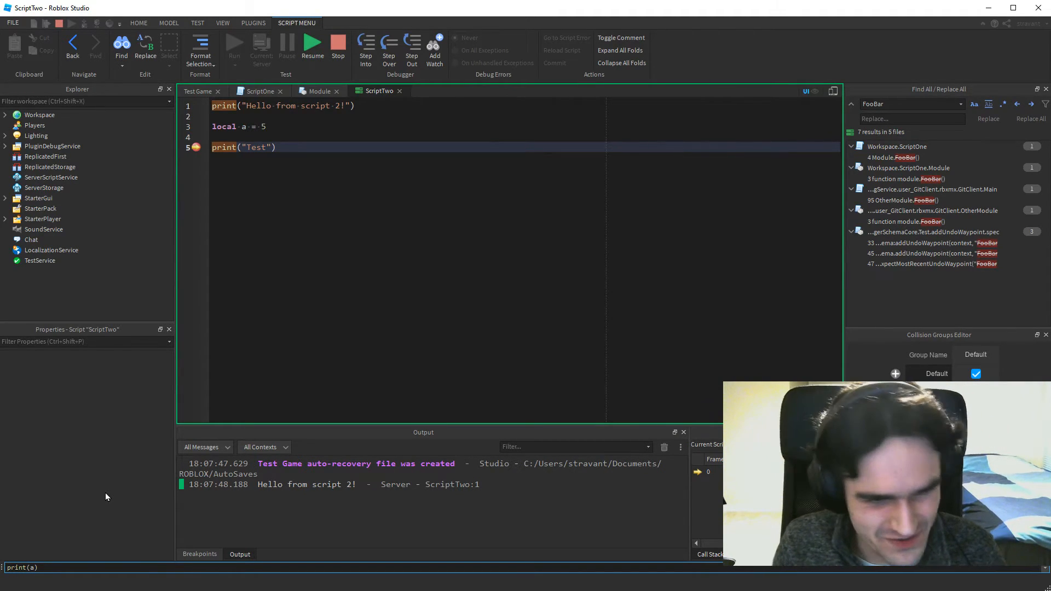
pyautogui.press('Return')
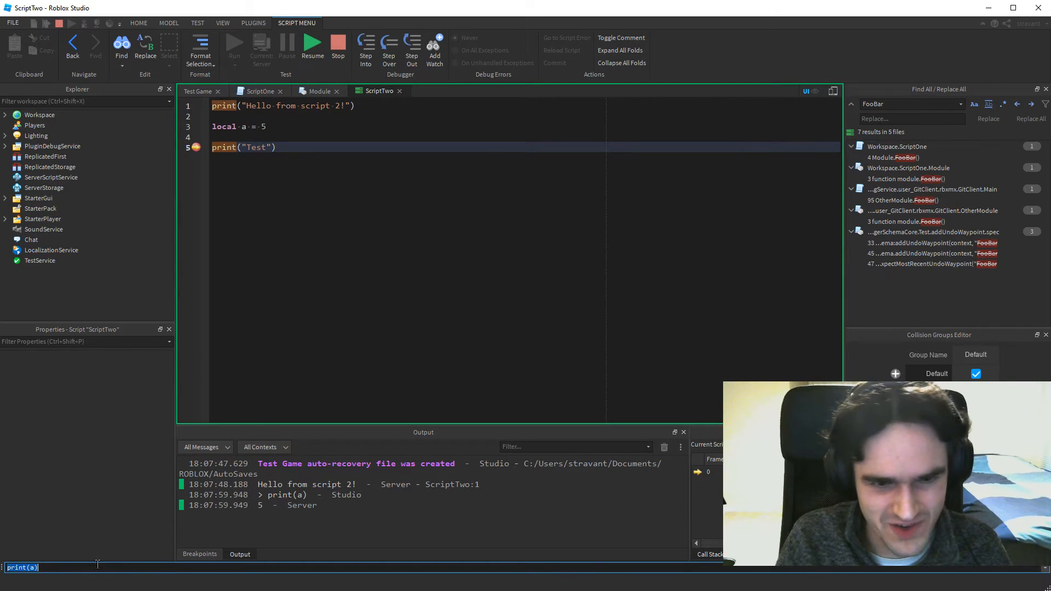
# Compare the result of print(a) in the output with the local a = 5 declaration in ScriptTwo.
pyautogui.moveTo(257, 506); pyautogui.dragTo(318, 506)
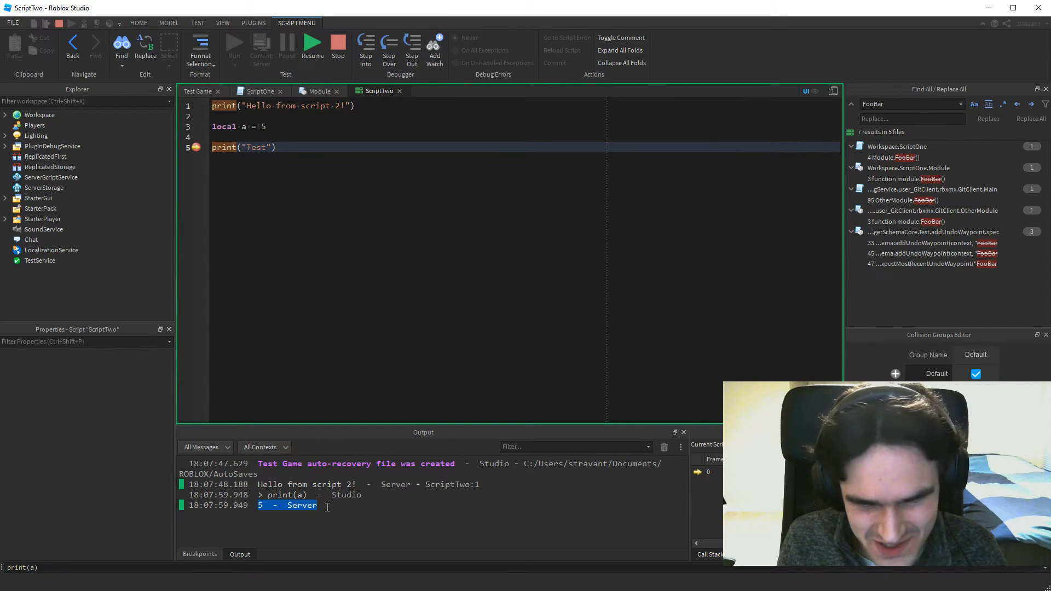
pyautogui.moveTo(273, 126); pyautogui.dragTo(212, 127)
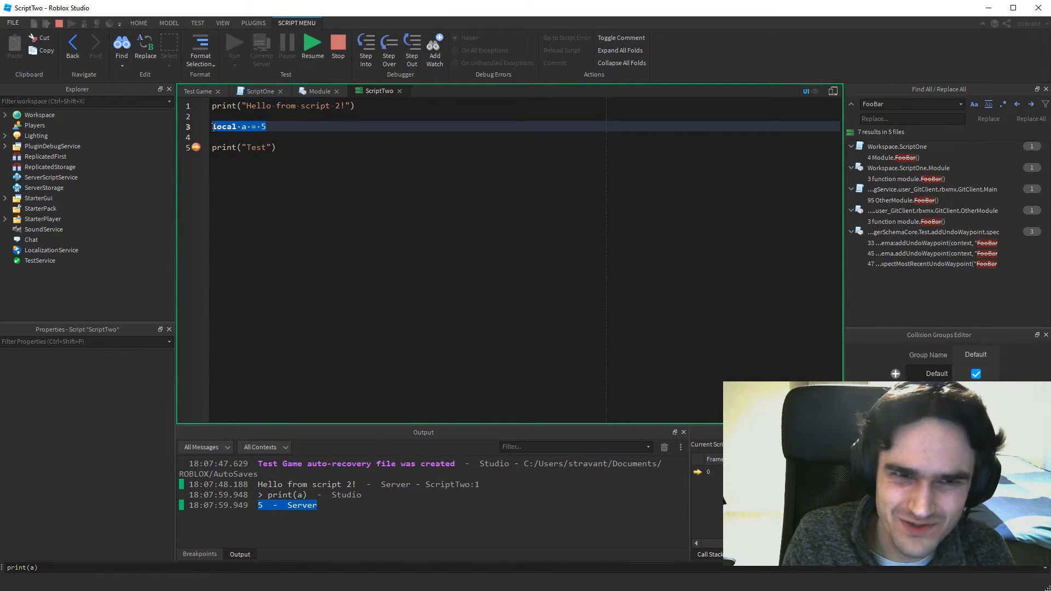
pyautogui.click(281, 124)
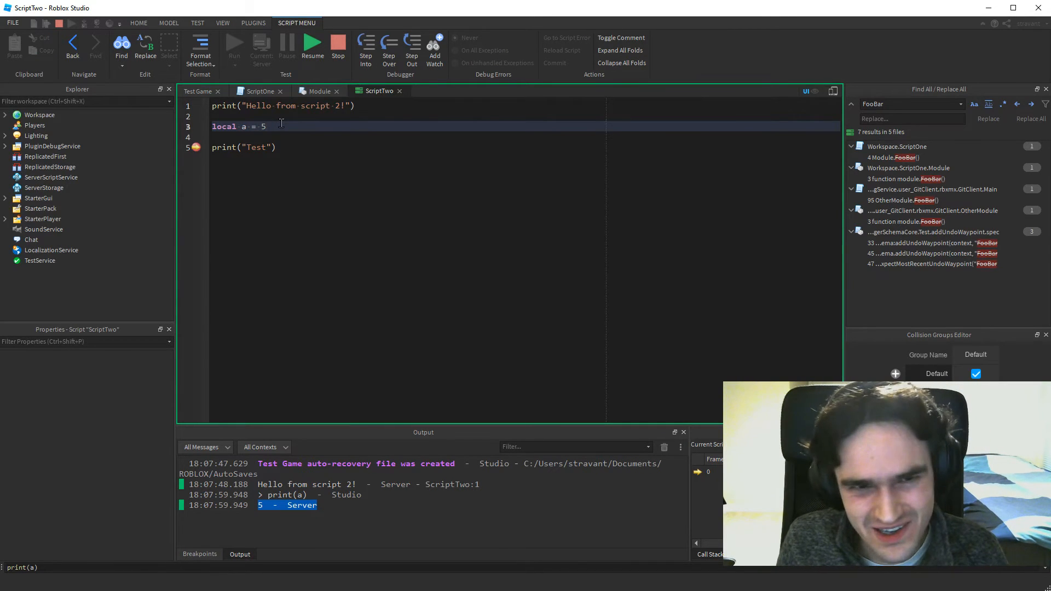
pyautogui.click(57, 569)
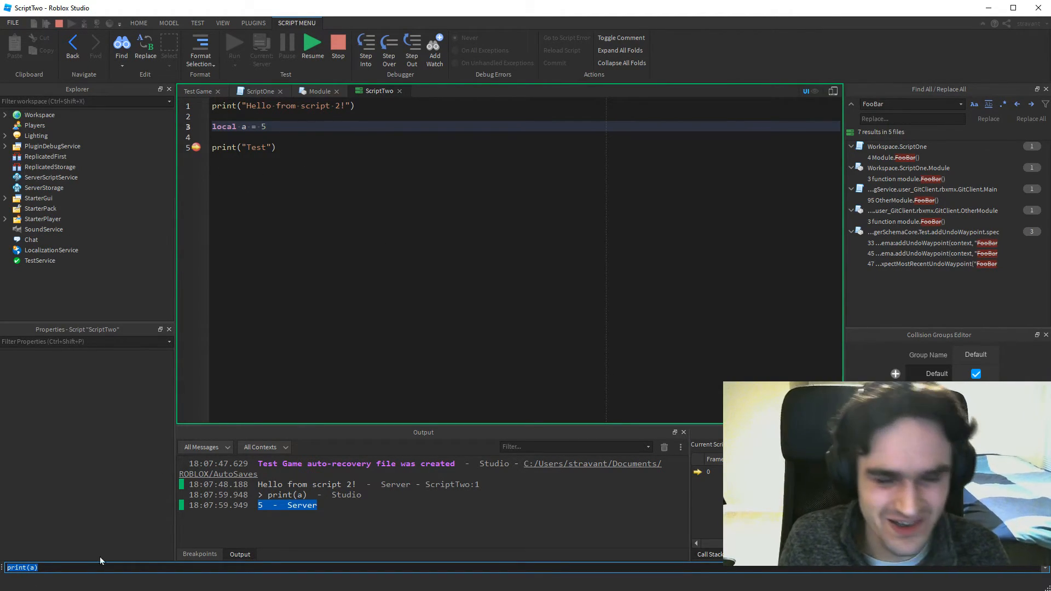
pyautogui.click(278, 126)
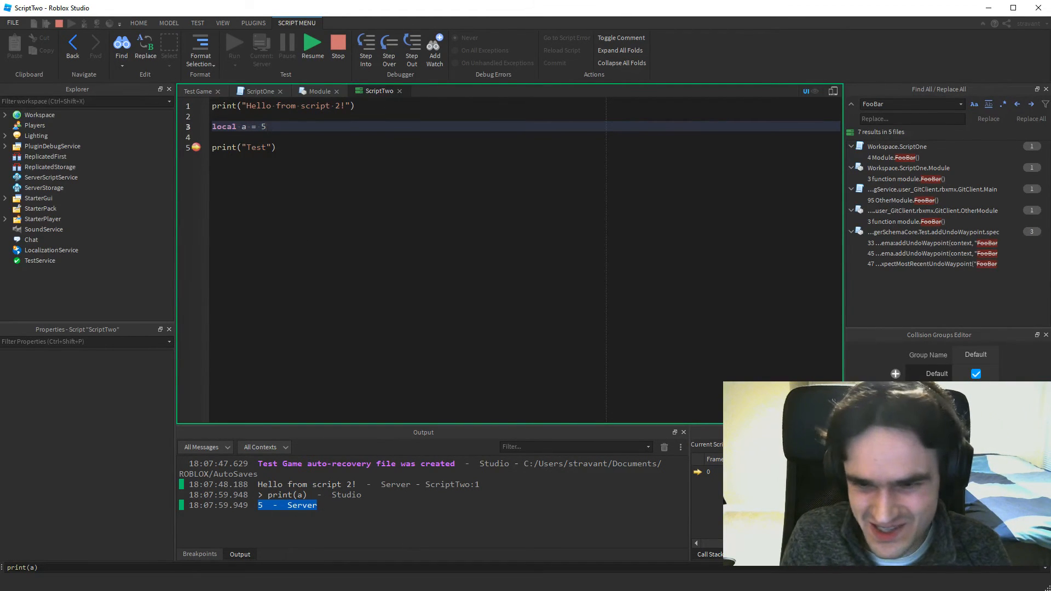
# Show the local variables of the paused ScriptTwo, and end the debugging run with the line 5 breakpoint removed.
pyautogui.click(743, 555)
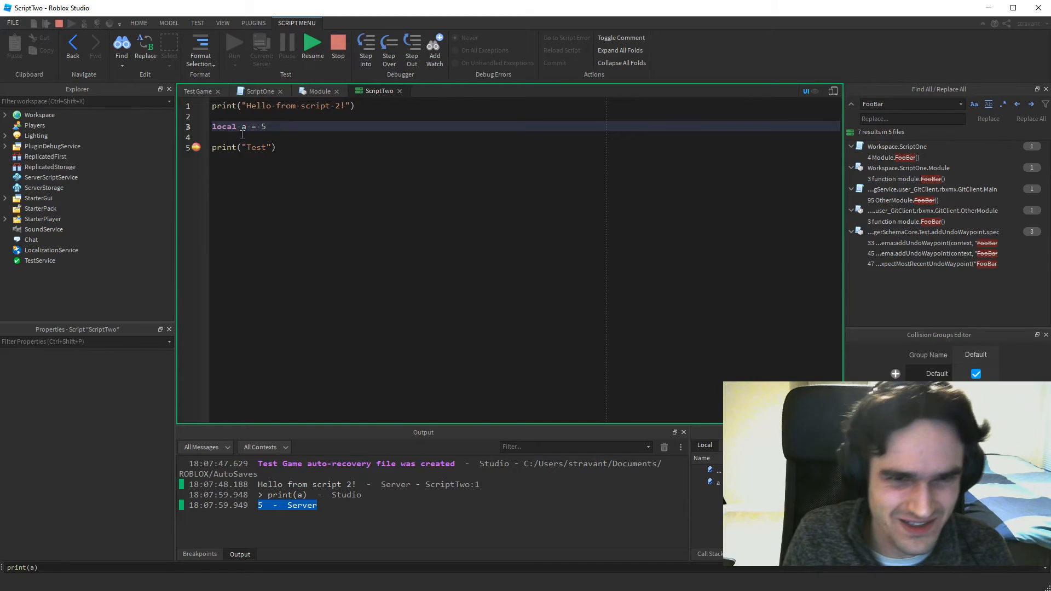
pyautogui.click(196, 149)
pyautogui.click(339, 46)
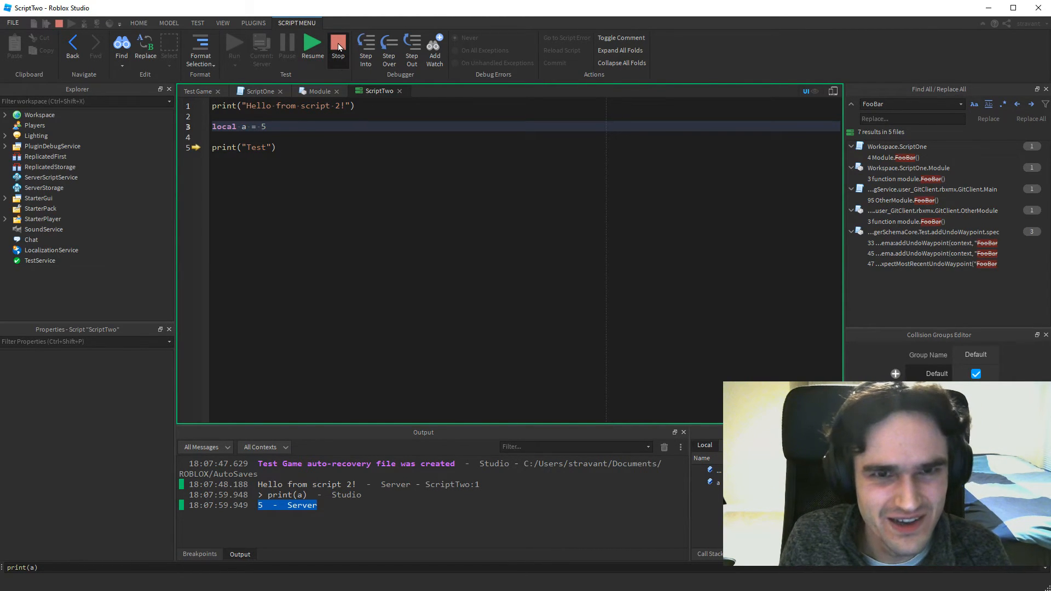
# Enable Show Diagnostics Bar in the Studio Settings and bring up the Script Editor settings.
pyautogui.click(19, 24)
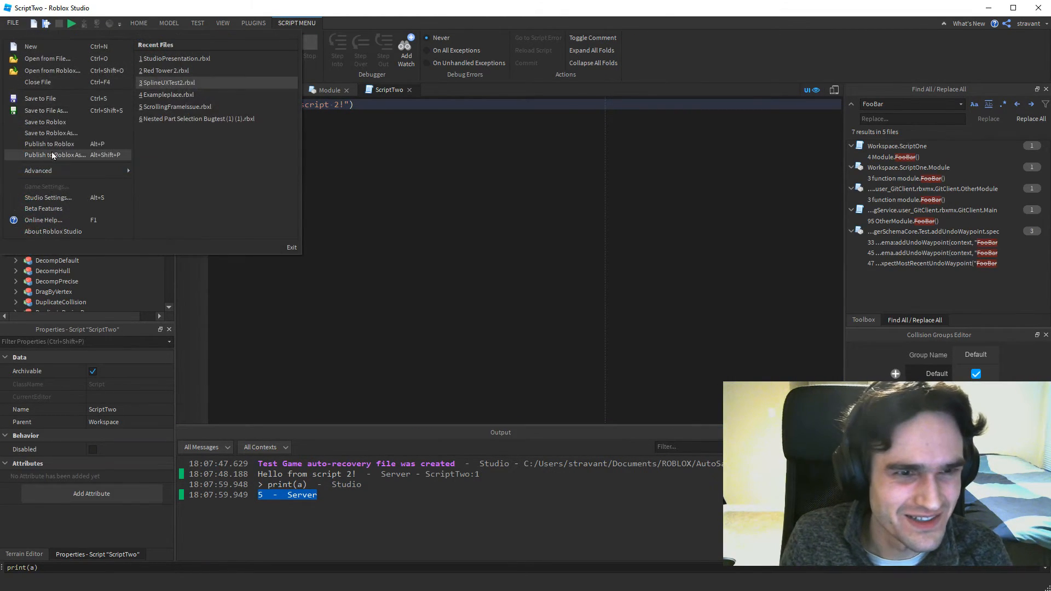
pyautogui.click(40, 195)
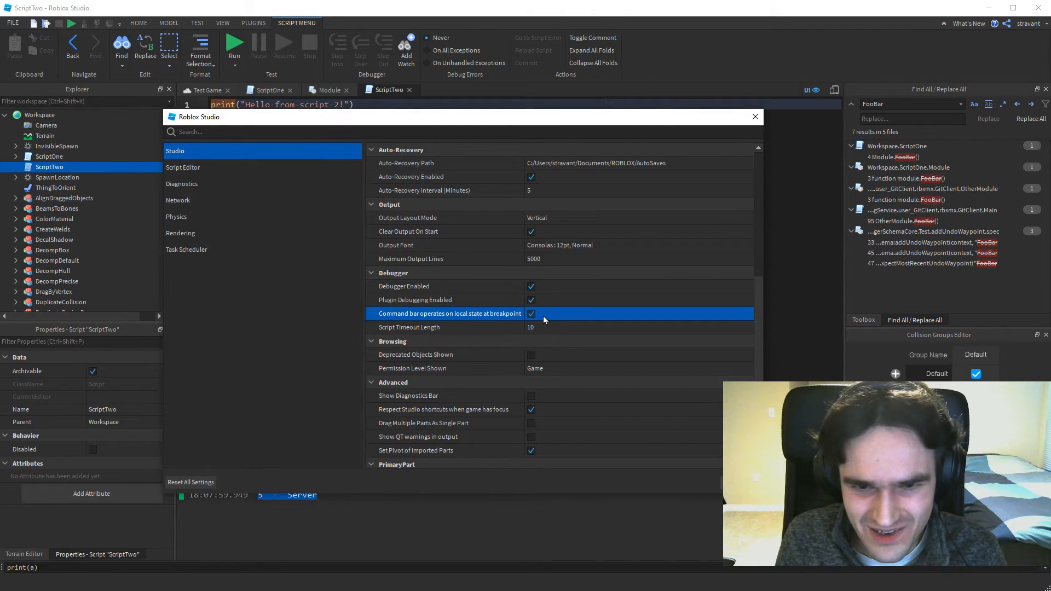
pyautogui.scroll(-1, 543, 316)
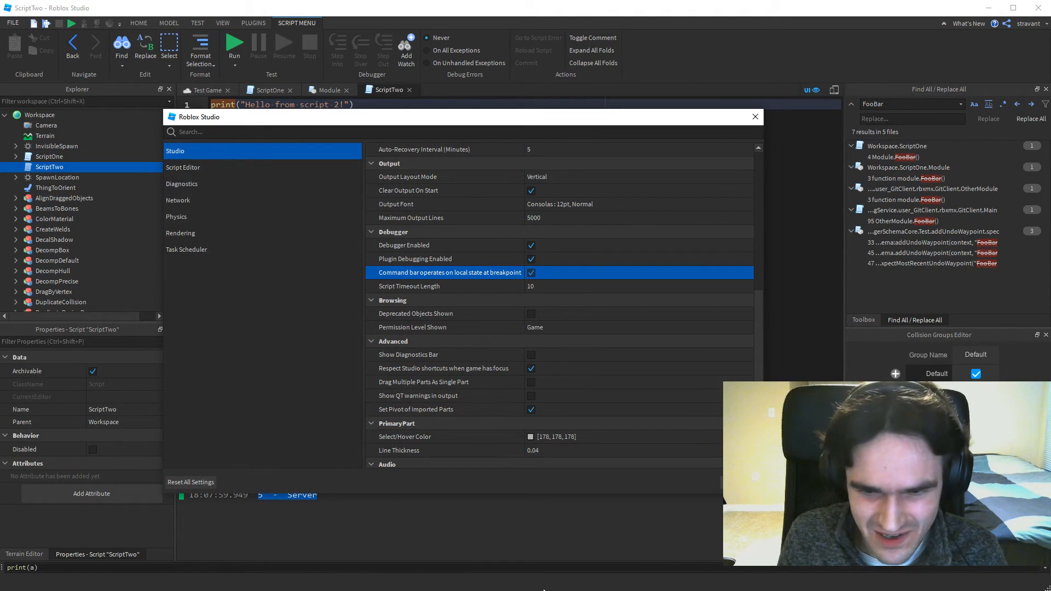
pyautogui.click(530, 355)
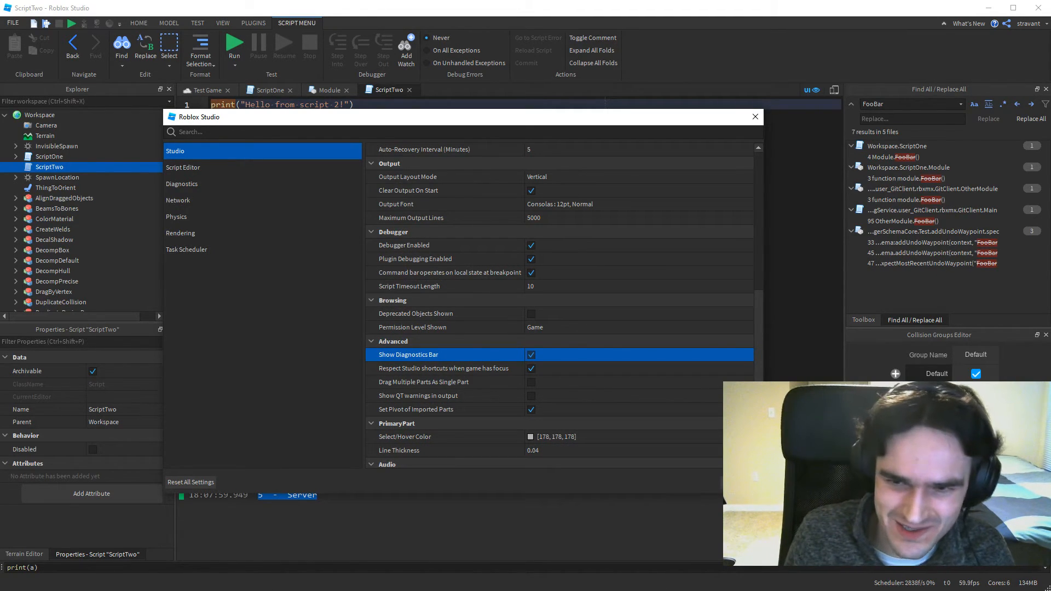
pyautogui.click(177, 174)
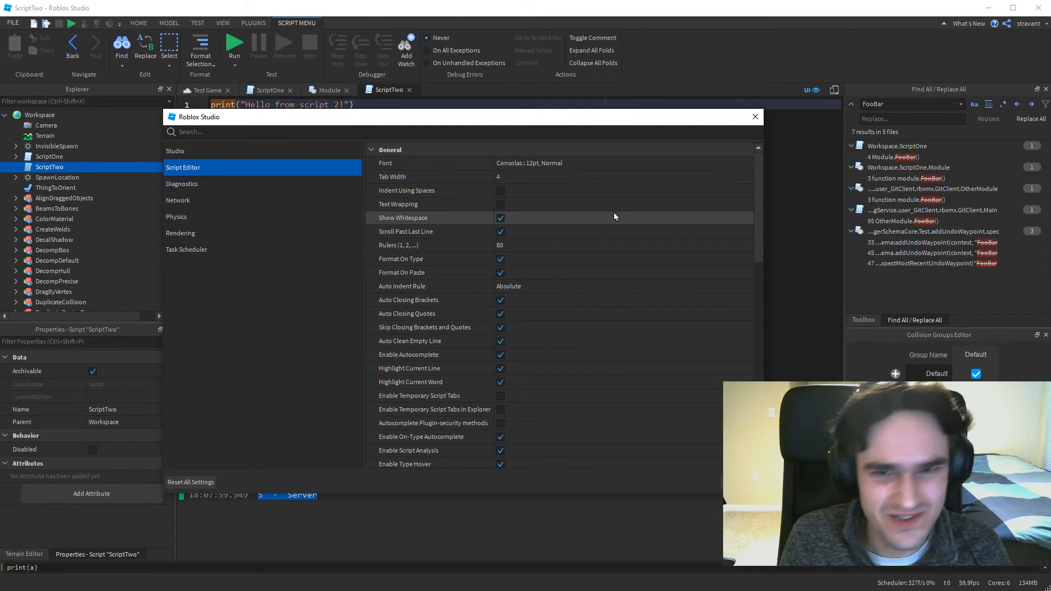
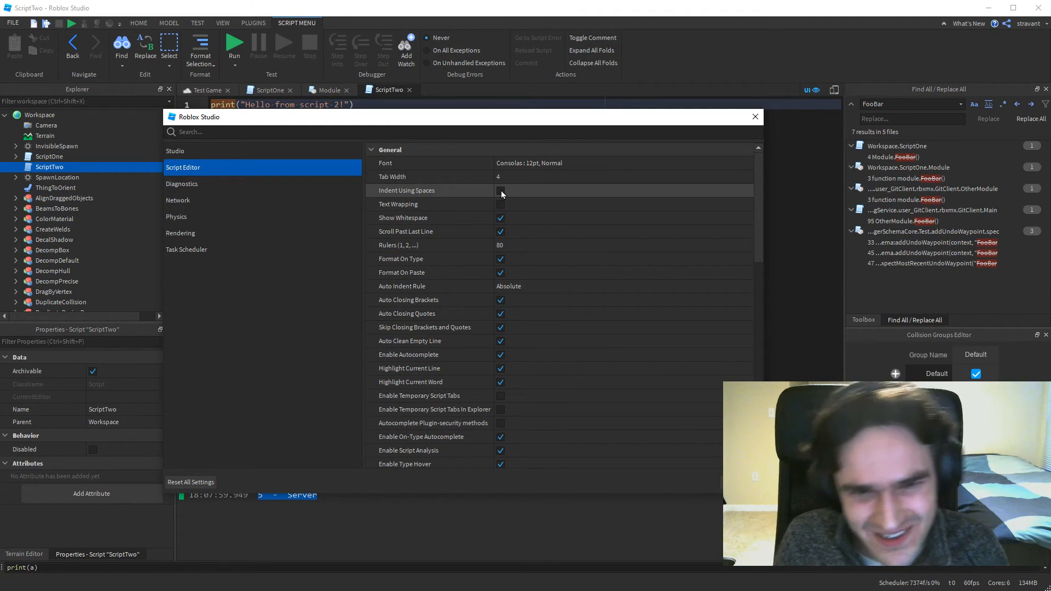
# Switch Show Whitespace off and back on in the Script Editor settings, and close the settings.
pyautogui.click(500, 218)
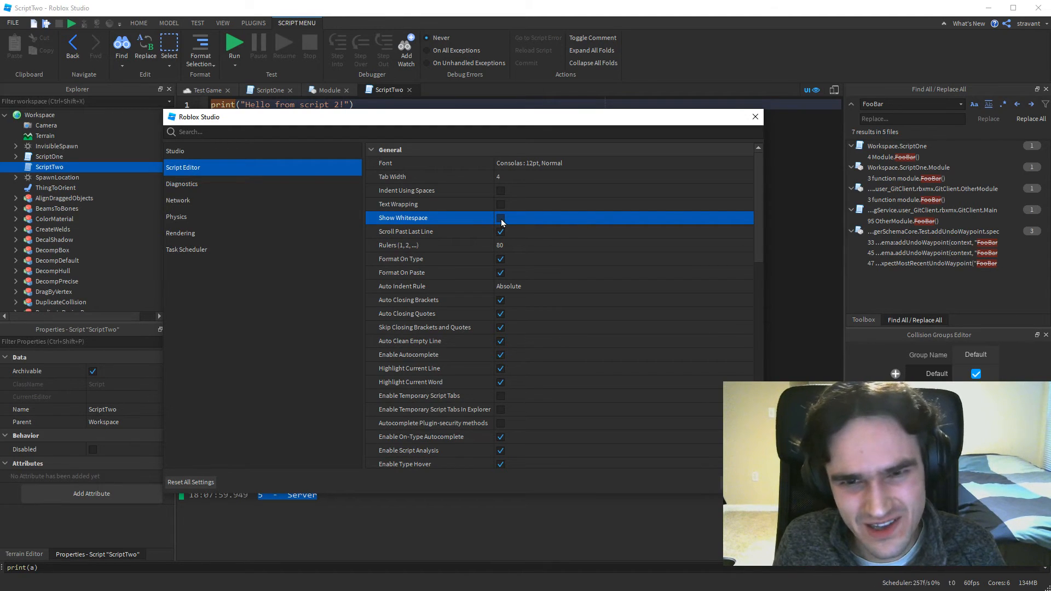
pyautogui.click(500, 218)
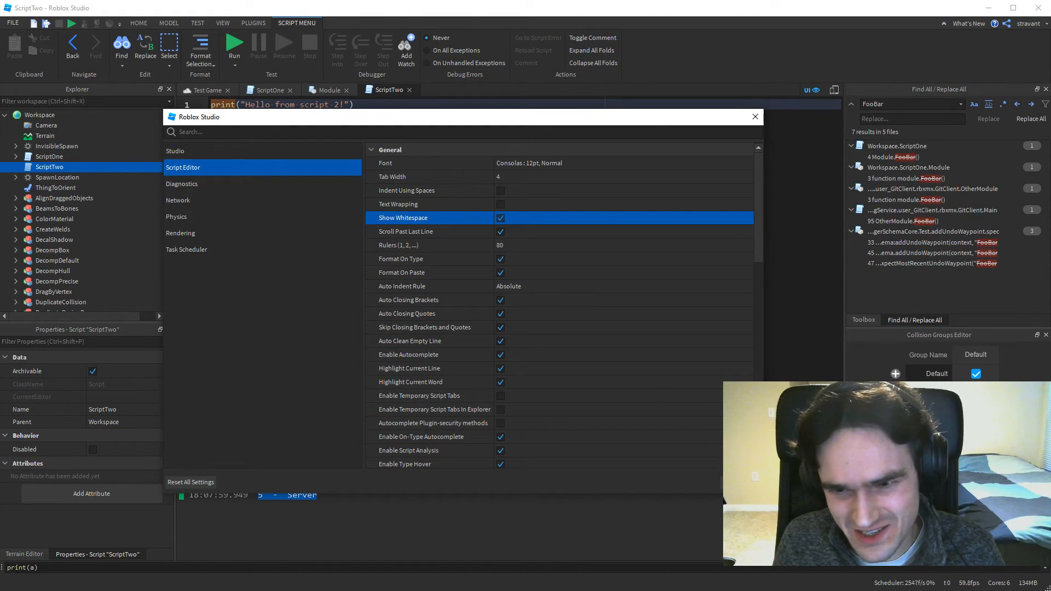
pyautogui.click(741, 482)
# Add two lines below the local a = 5 declaration in ScriptTwo, with a run of spaces on line 5, to inspect the whitespace markers.
pyautogui.click(265, 129)
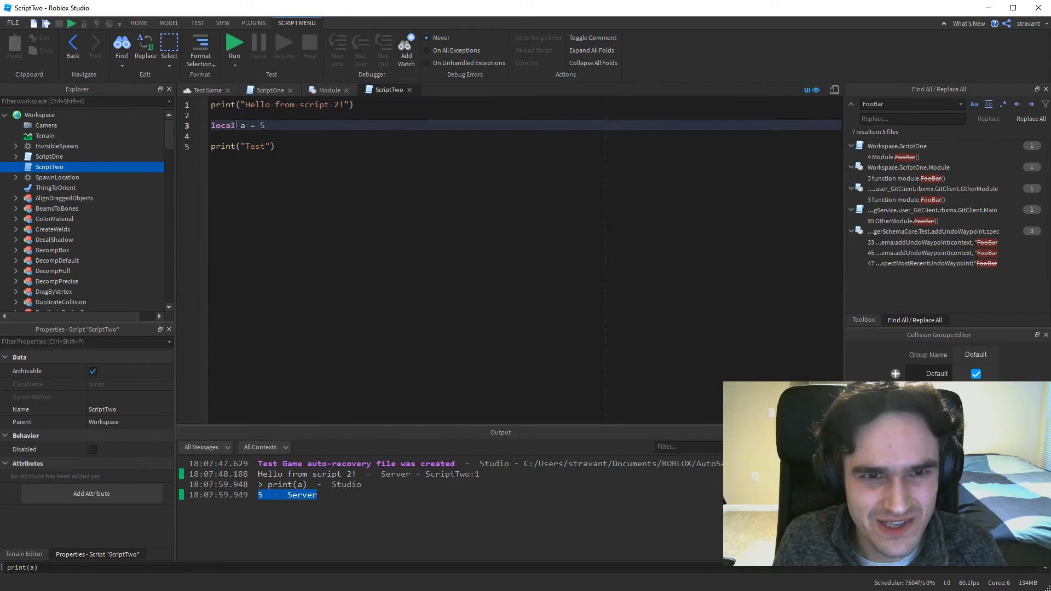
pyautogui.press('Return')
pyautogui.press('Return')
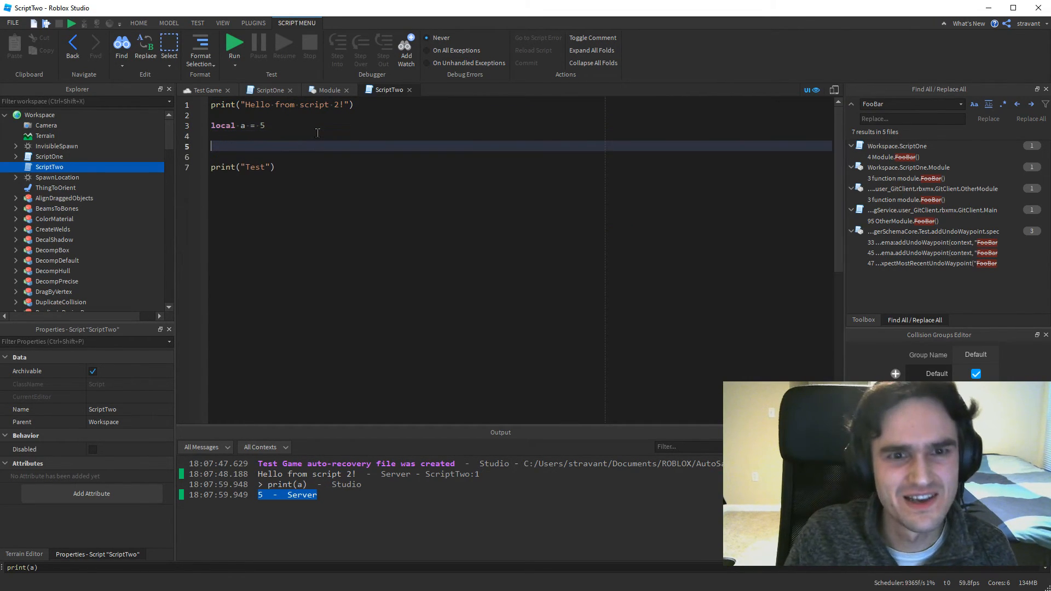
pyautogui.press('Down')
pyautogui.press('Down')
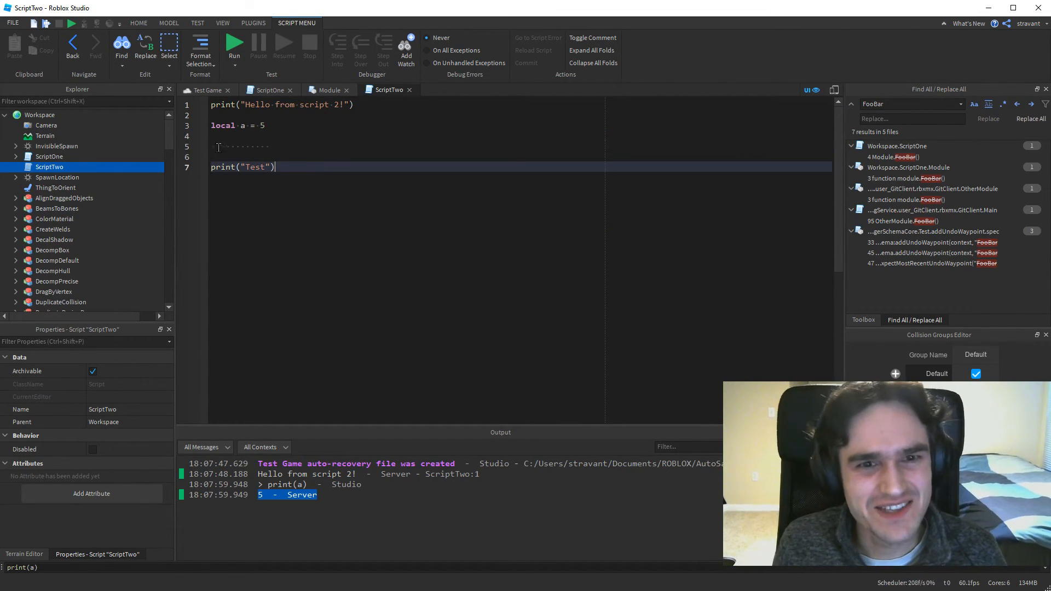
pyautogui.press('Up')
pyautogui.press('Up')
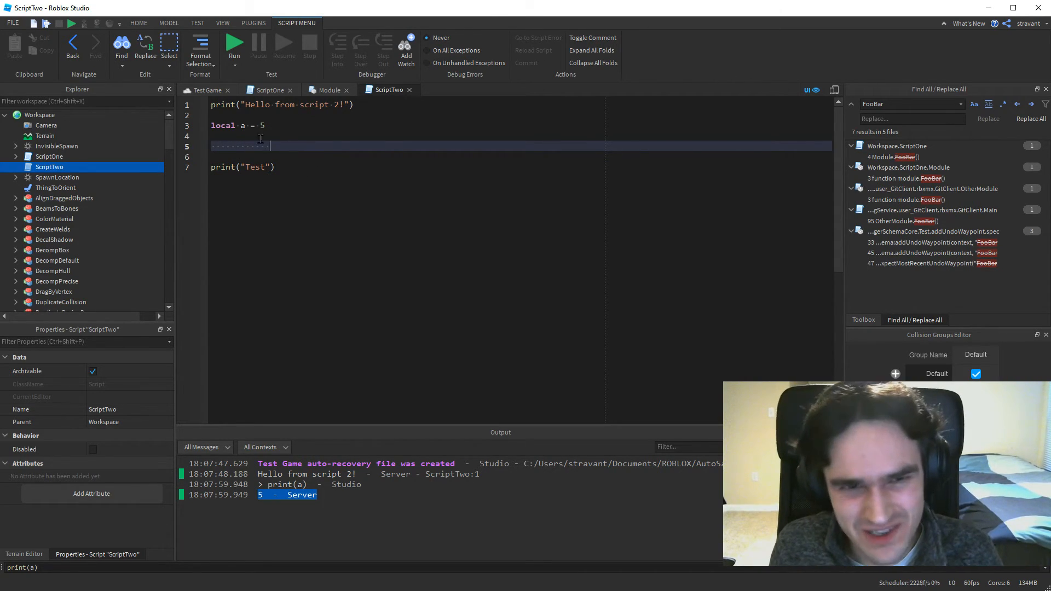
pyautogui.click(228, 166)
pyautogui.click(286, 142)
pyautogui.click(282, 127)
pyautogui.click(296, 144)
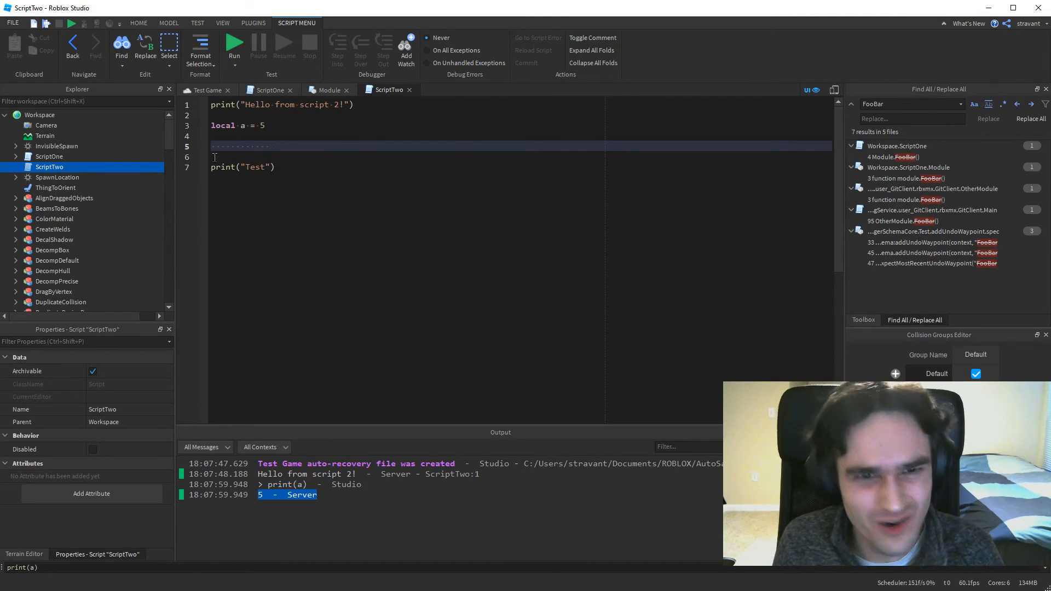
# Delete the spaces on line 5 and the two added lines below the local a = 5 declaration.
pyautogui.press('BackSpace')
pyautogui.press('BackSpace')
pyautogui.press('BackSpace')
pyautogui.press('BackSpace')
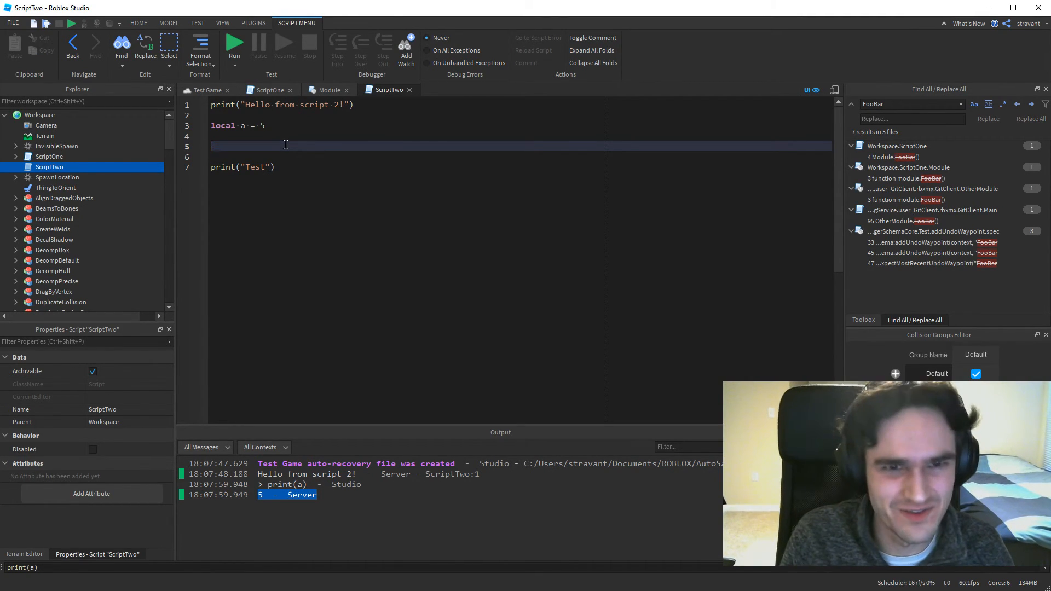
pyautogui.press('BackSpace')
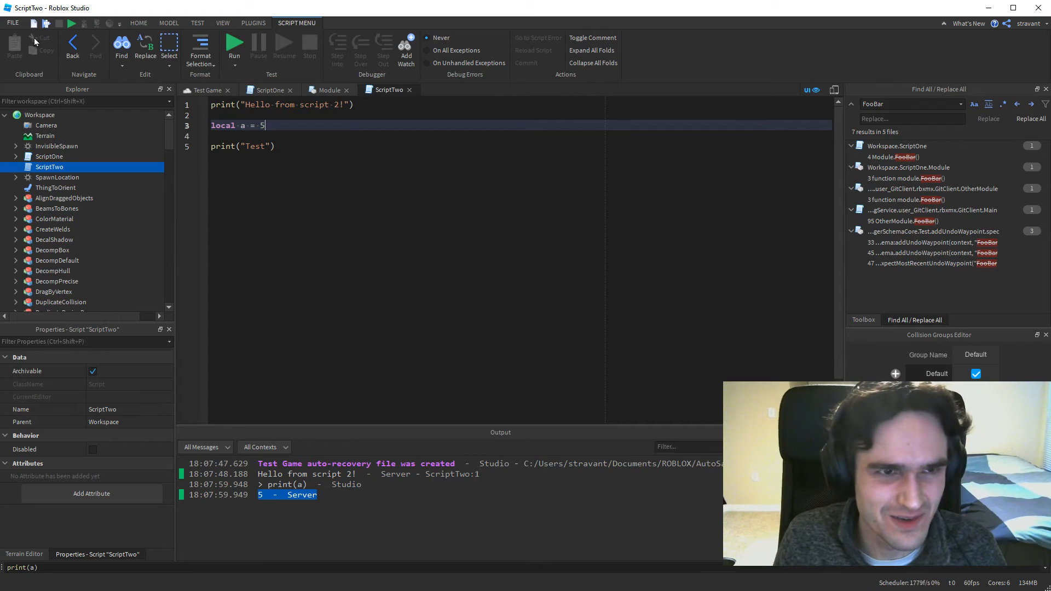
# Bring up the Script Editor settings again and inspect the Rulers value, keeping it at 80.
pyautogui.click(8, 24)
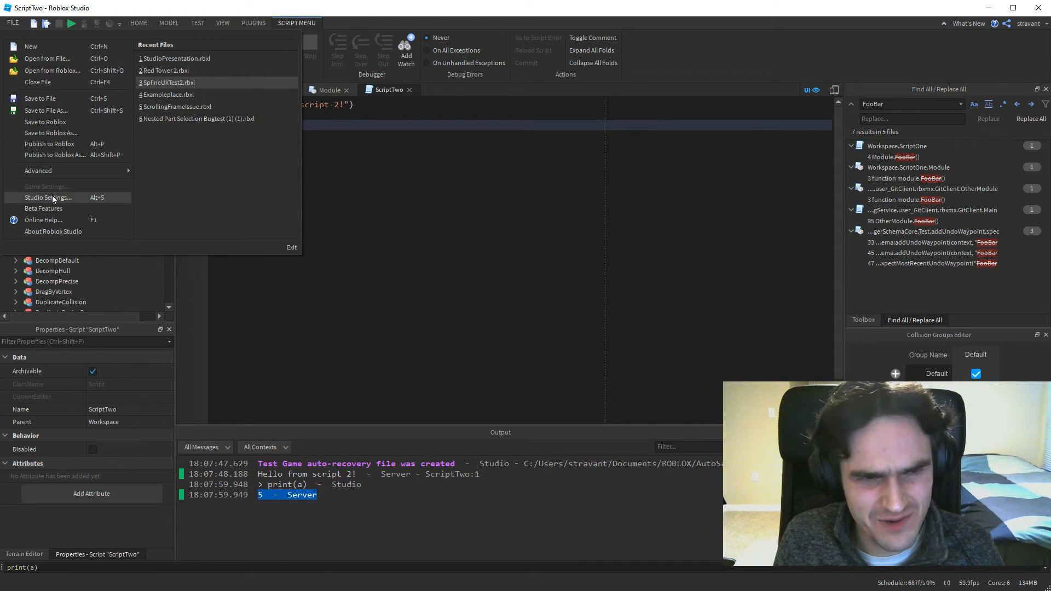
pyautogui.click(46, 197)
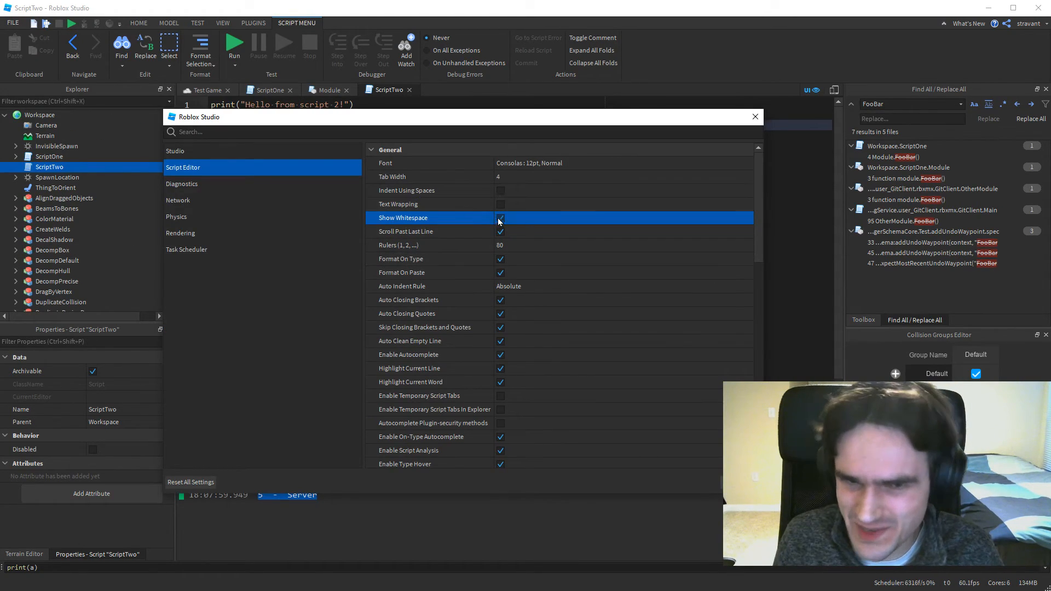
pyautogui.click(516, 244)
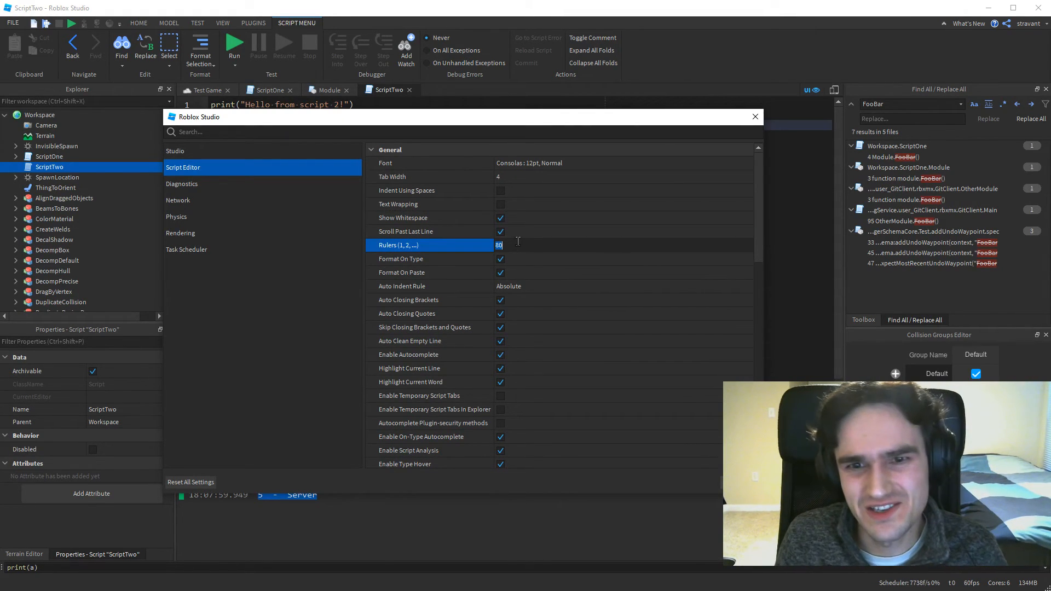
pyautogui.click(521, 245)
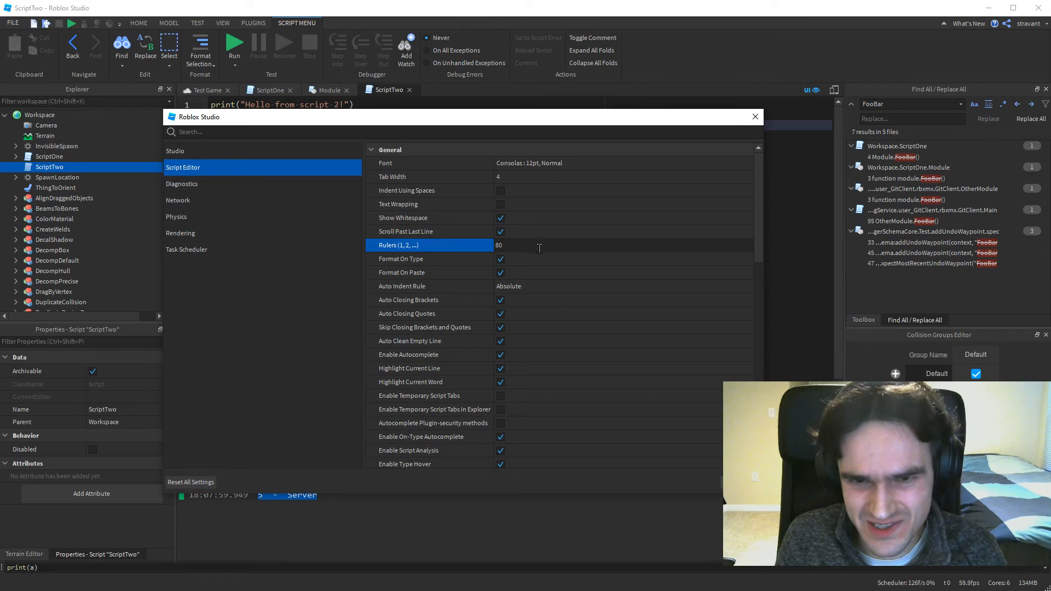
pyautogui.press('Return')
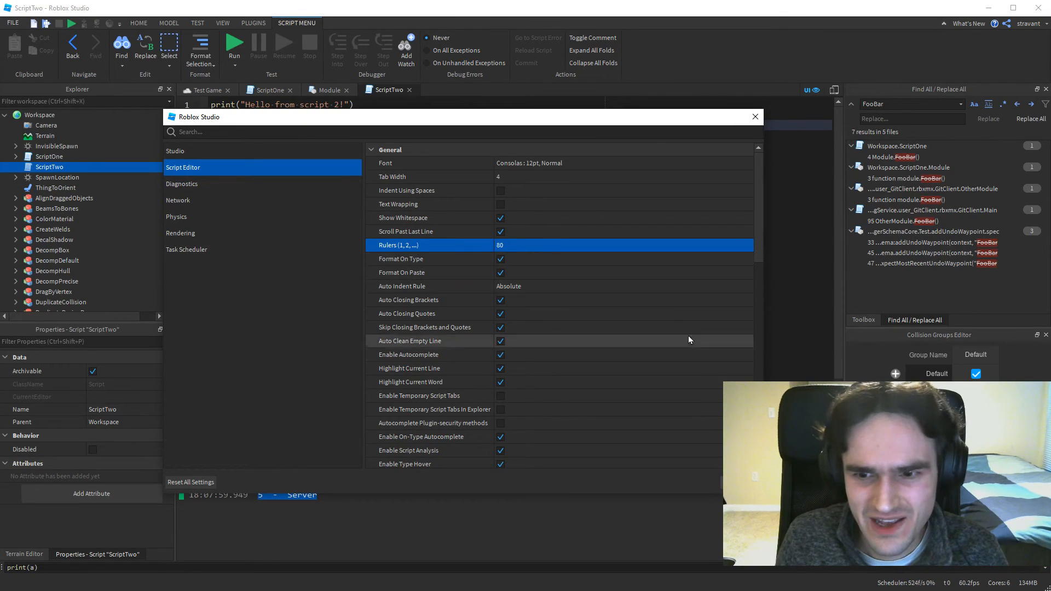
# Look through the remaining Script Editor settings and the available Script Editor Color Preset options, with the settings window shifted slightly.
pyautogui.moveTo(638, 120); pyautogui.dragTo(569, 122)
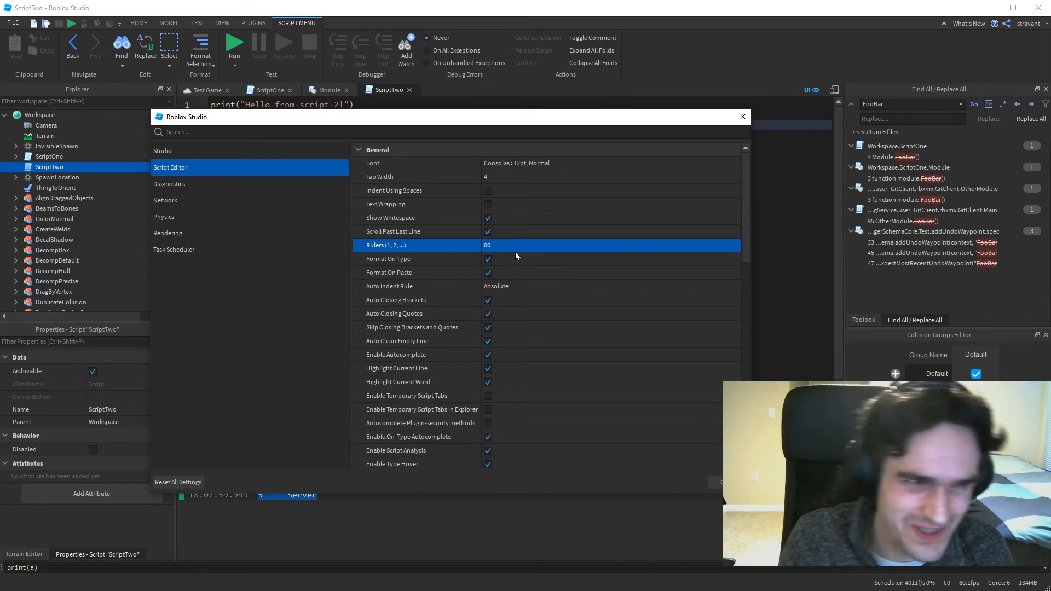
pyautogui.scroll(-2, 518, 245)
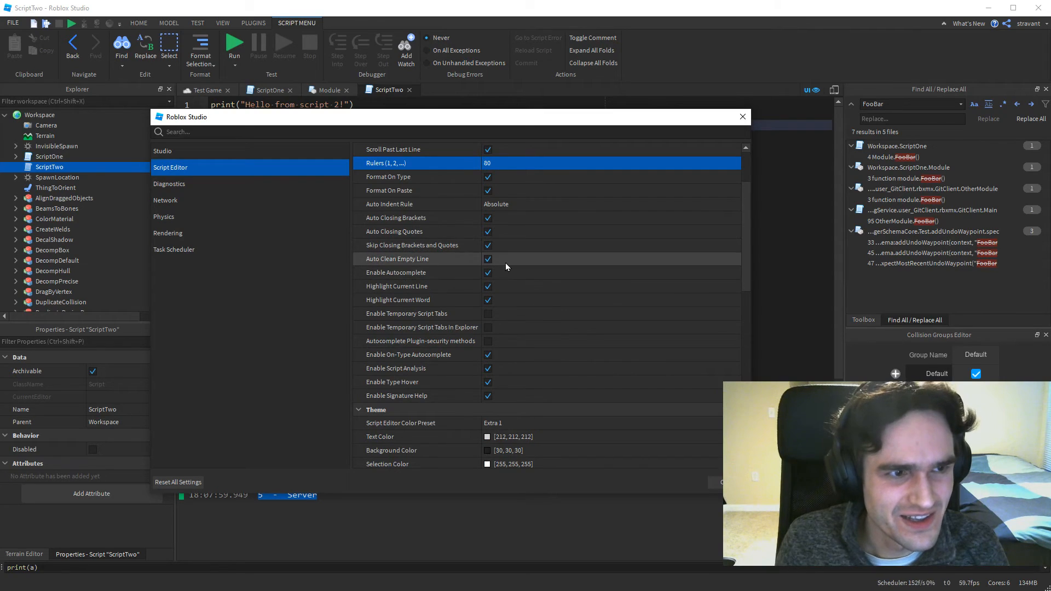
pyautogui.scroll(-4, 523, 309)
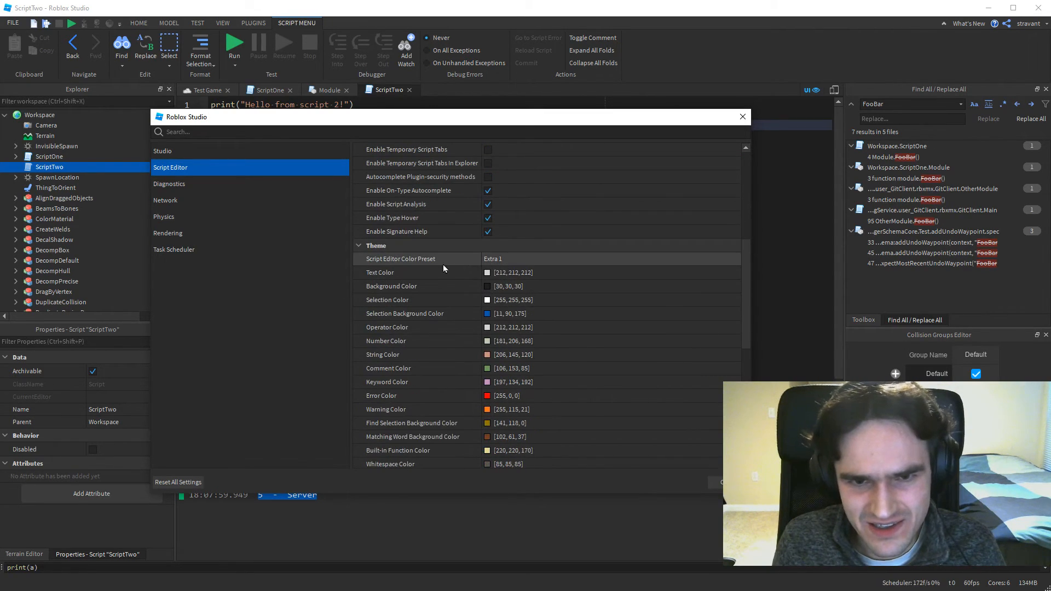
pyautogui.click(507, 258)
pyautogui.click(735, 257)
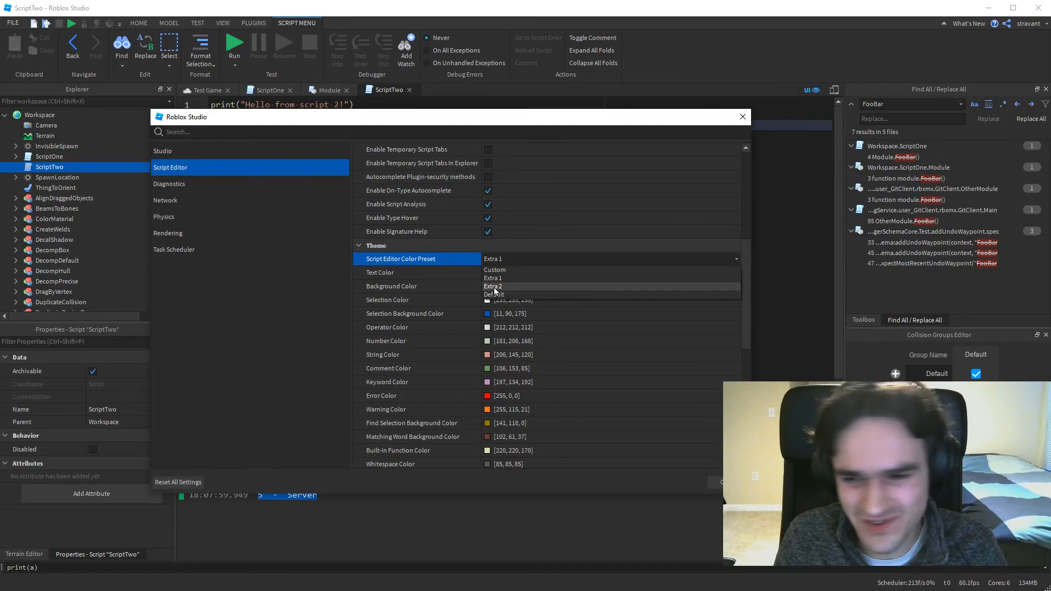
pyautogui.click(733, 257)
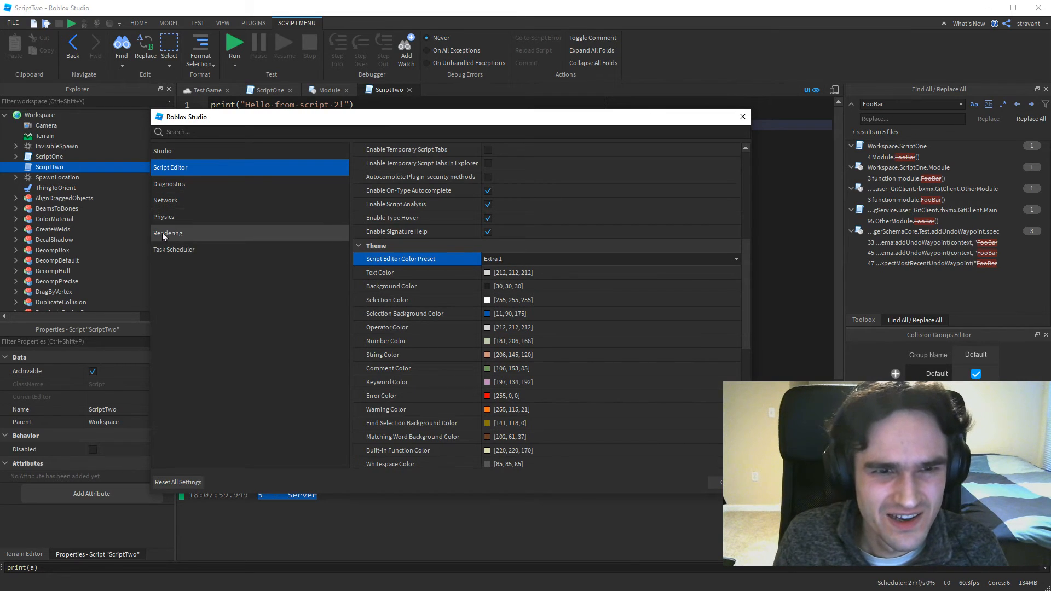
pyautogui.scroll(-2, 498, 346)
pyautogui.scroll(2, 446, 305)
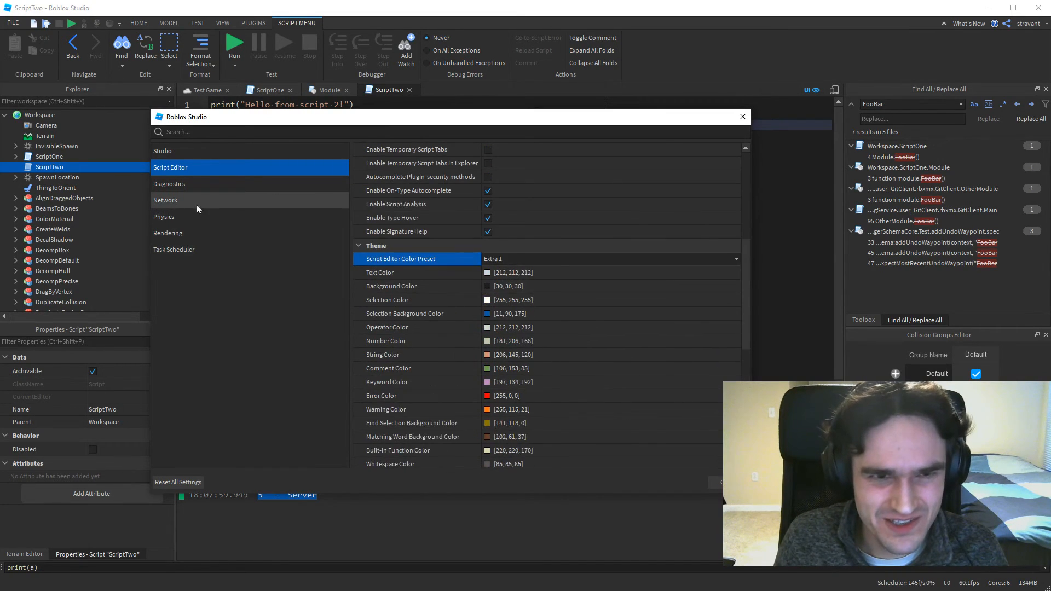
# Examine the Incoming Replication Lag value in the Network settings.
pyautogui.click(171, 202)
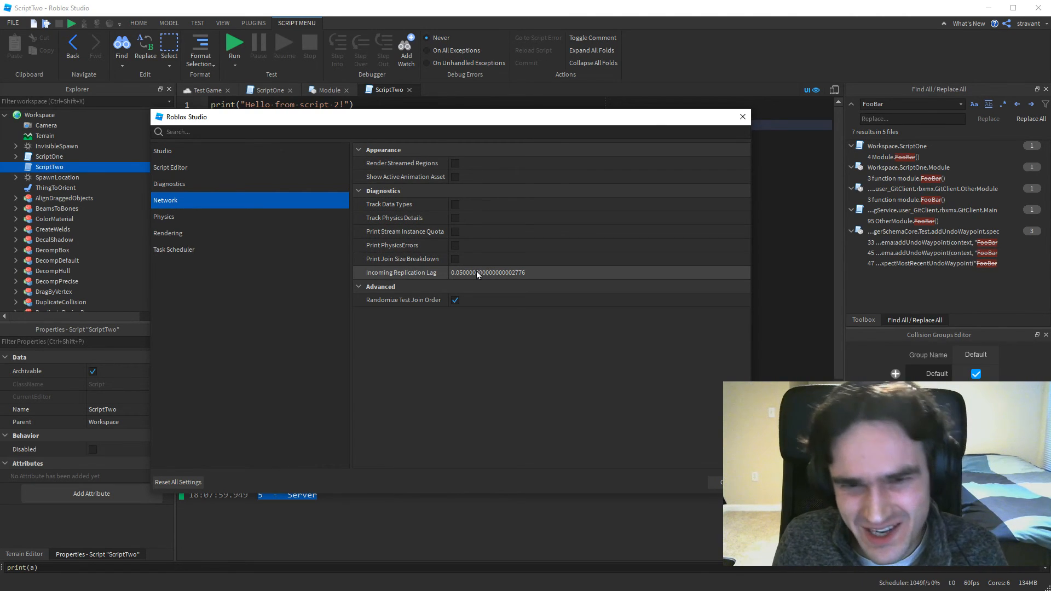
pyautogui.click(539, 272)
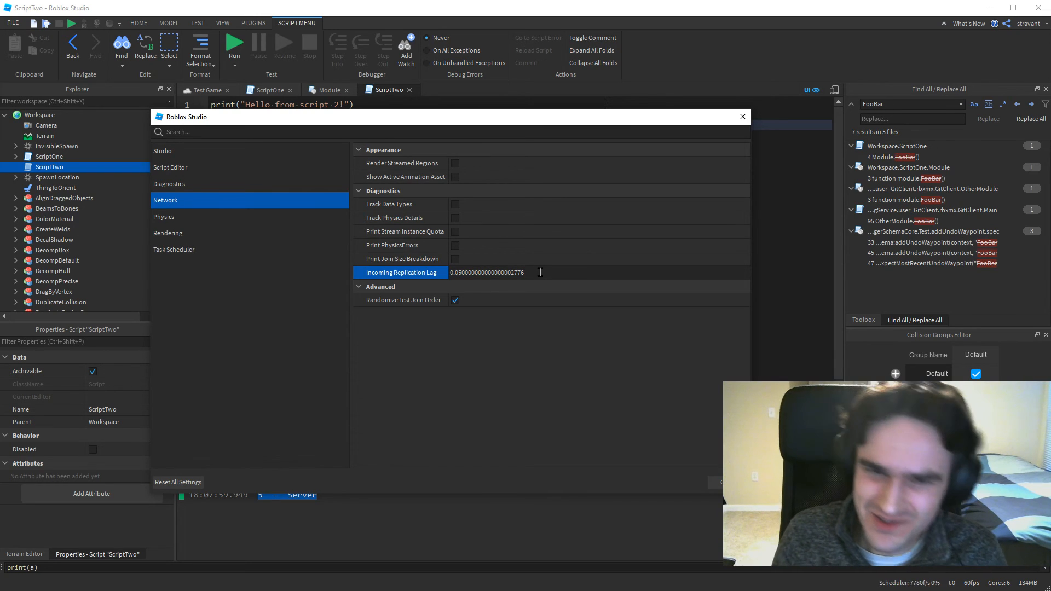
pyautogui.doubleClick(457, 272)
pyautogui.click(527, 271)
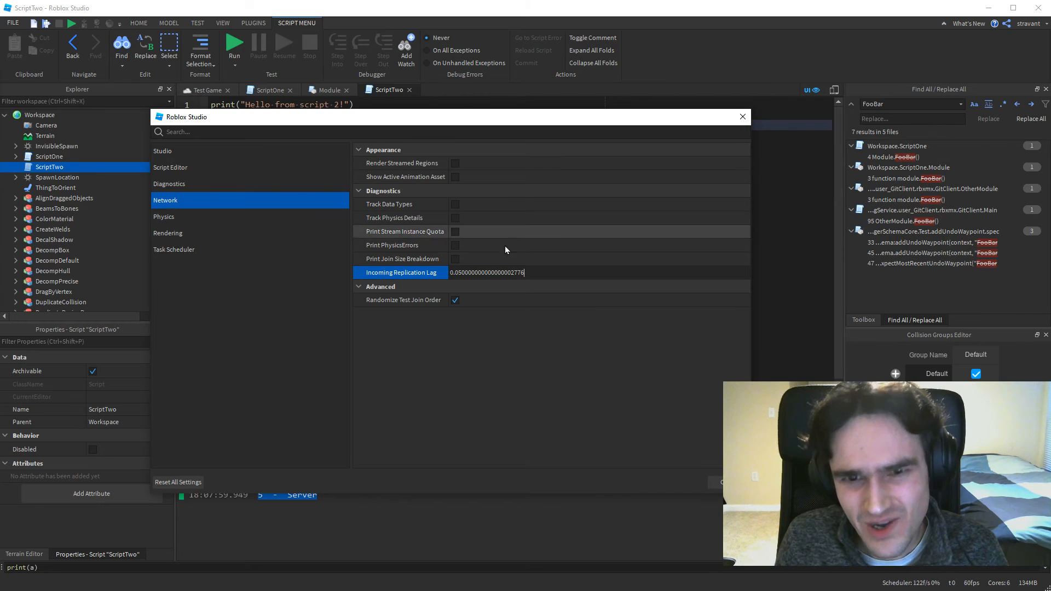
pyautogui.click(440, 270)
pyautogui.click(474, 273)
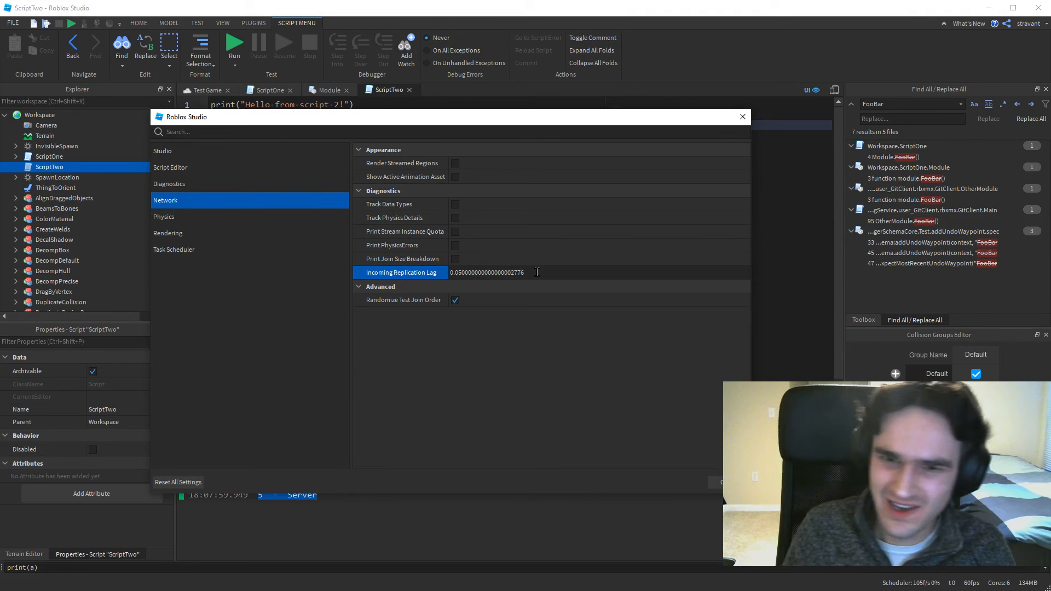
pyautogui.moveTo(537, 272); pyautogui.dragTo(439, 272)
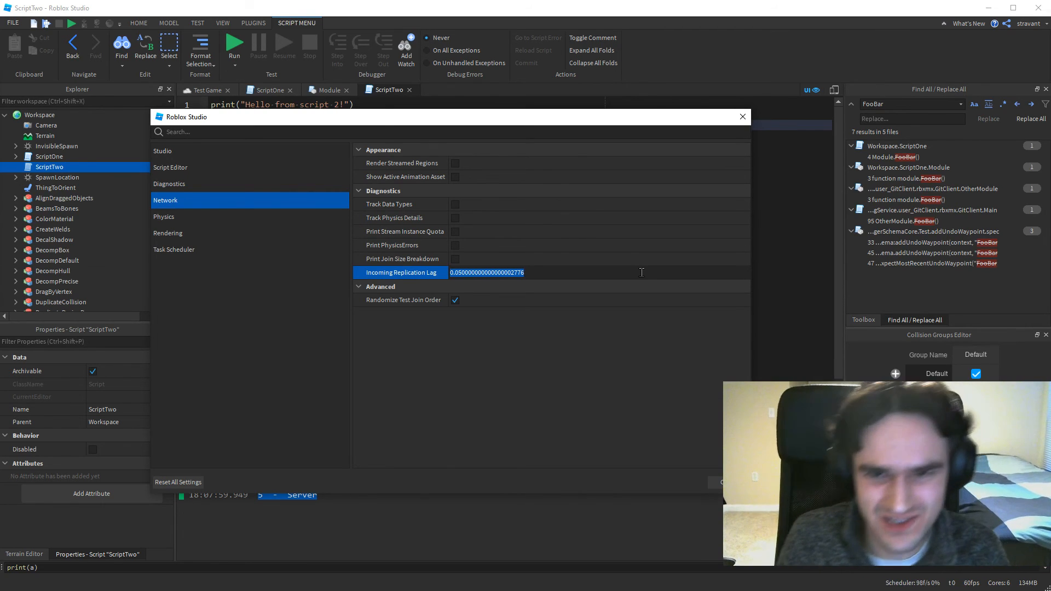
pyautogui.click(538, 270)
pyautogui.moveTo(563, 271); pyautogui.dragTo(448, 273)
pyautogui.click(496, 275)
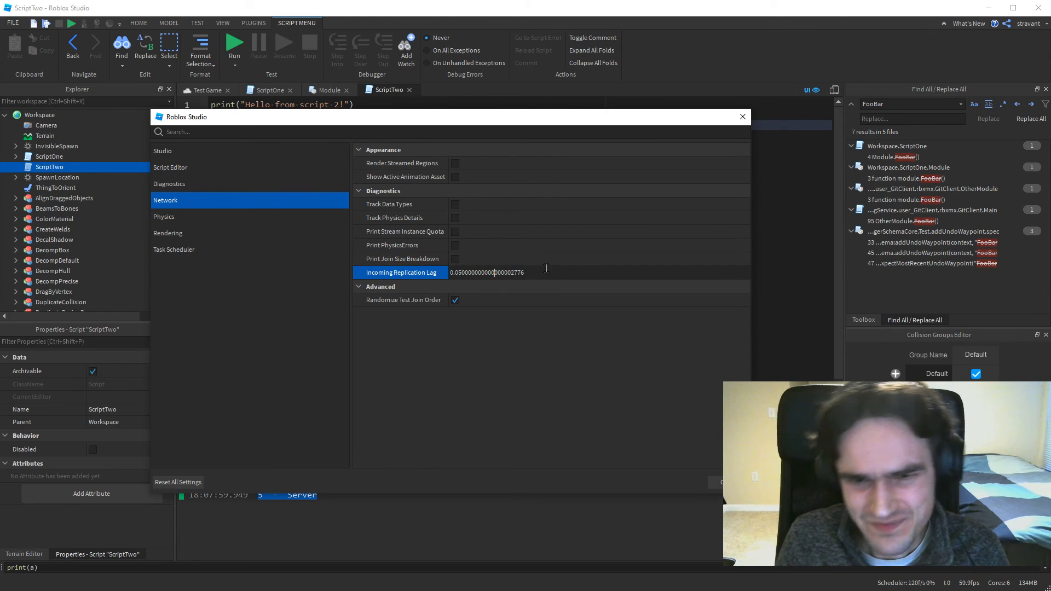
pyautogui.moveTo(529, 275); pyautogui.dragTo(454, 269)
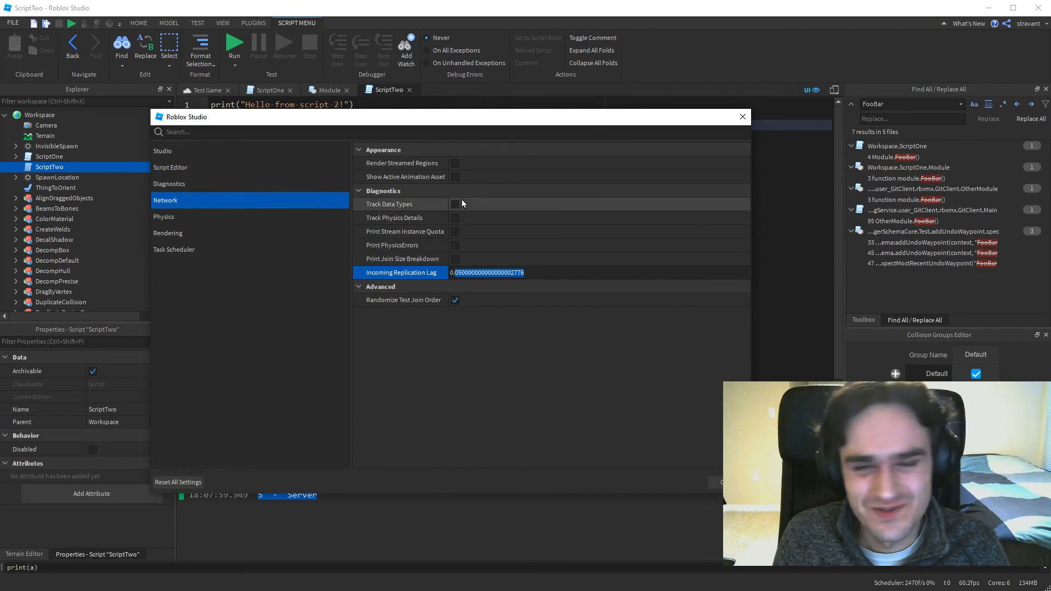
# Show the Edit Quality Level choices in the Rendering settings.
pyautogui.click(237, 229)
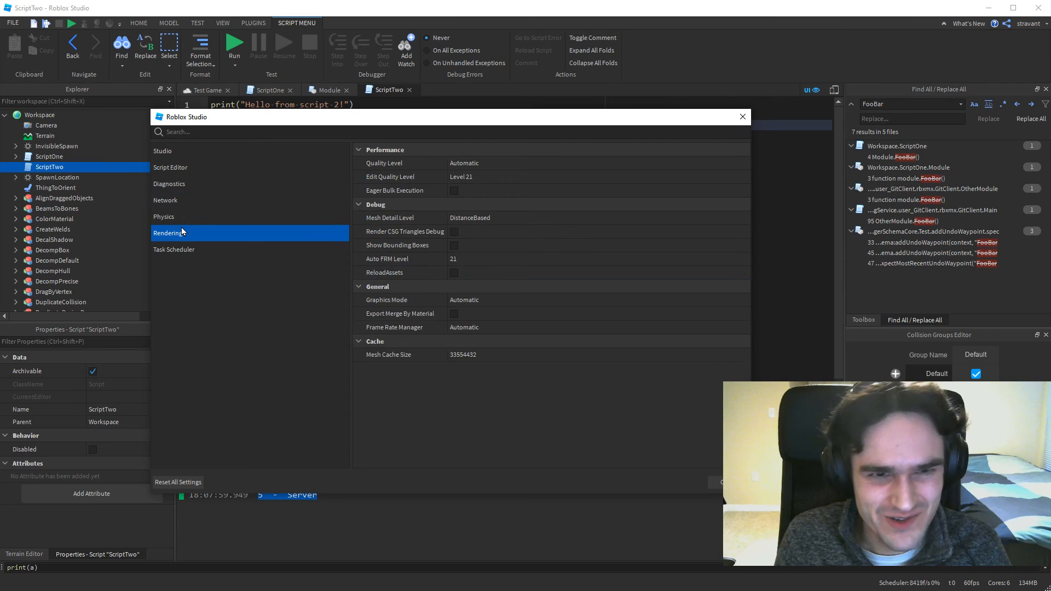
pyautogui.click(487, 176)
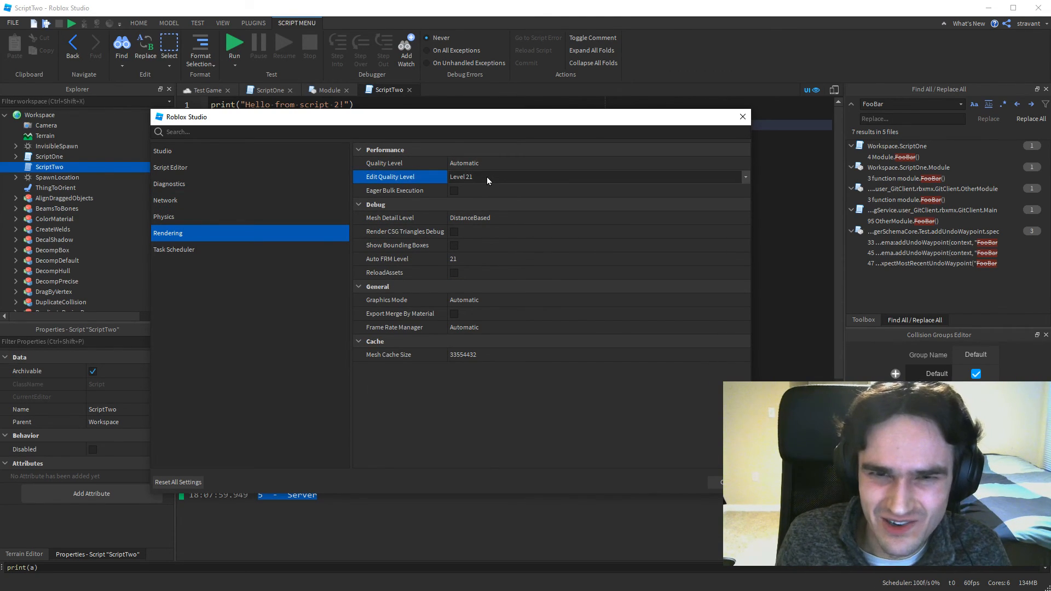
pyautogui.click(487, 178)
pyautogui.click(487, 178)
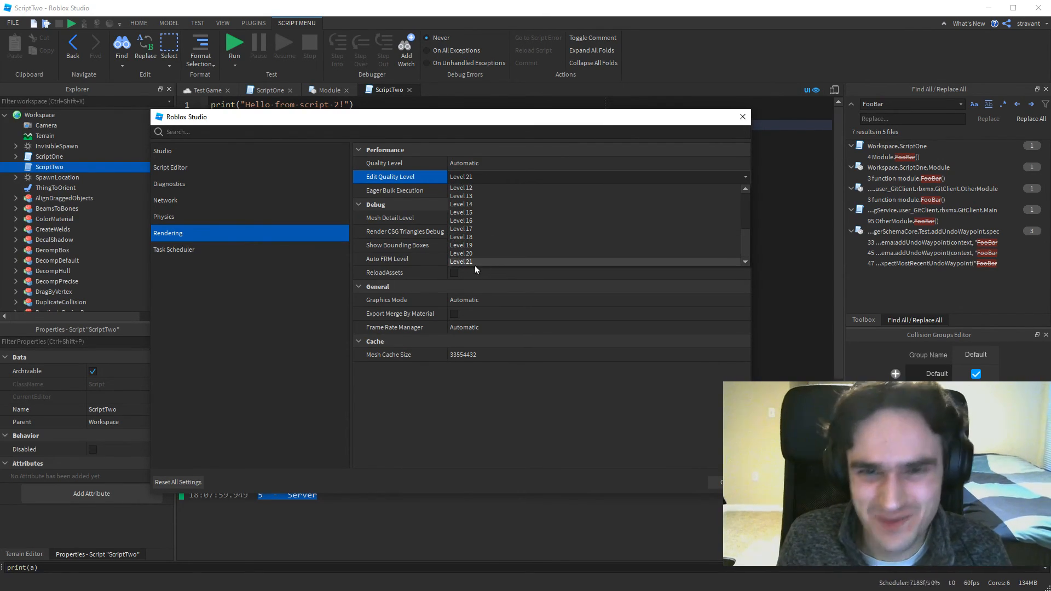
# Set the rendering Quality Level to Level 01 and close the Studio Settings.
pyautogui.click(484, 163)
pyautogui.click(483, 163)
pyautogui.click(484, 163)
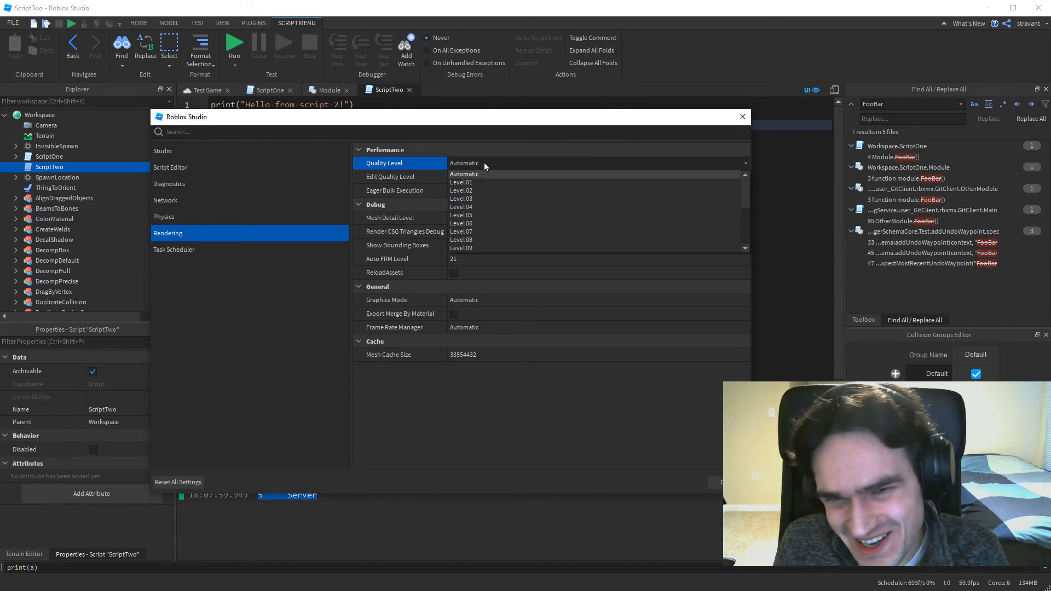
pyautogui.click(458, 182)
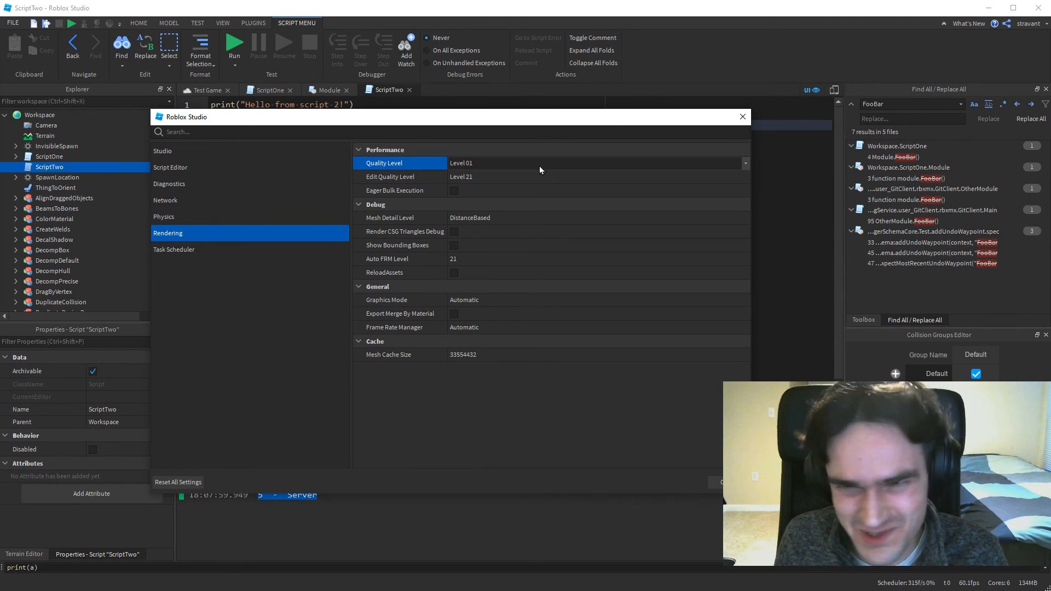
pyautogui.click(745, 163)
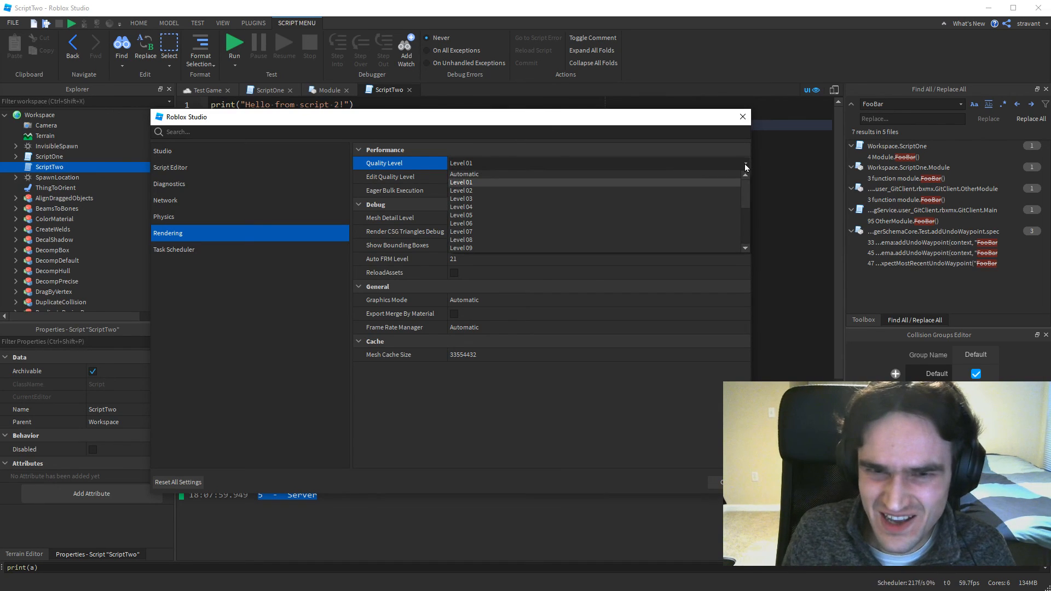
pyautogui.click(457, 183)
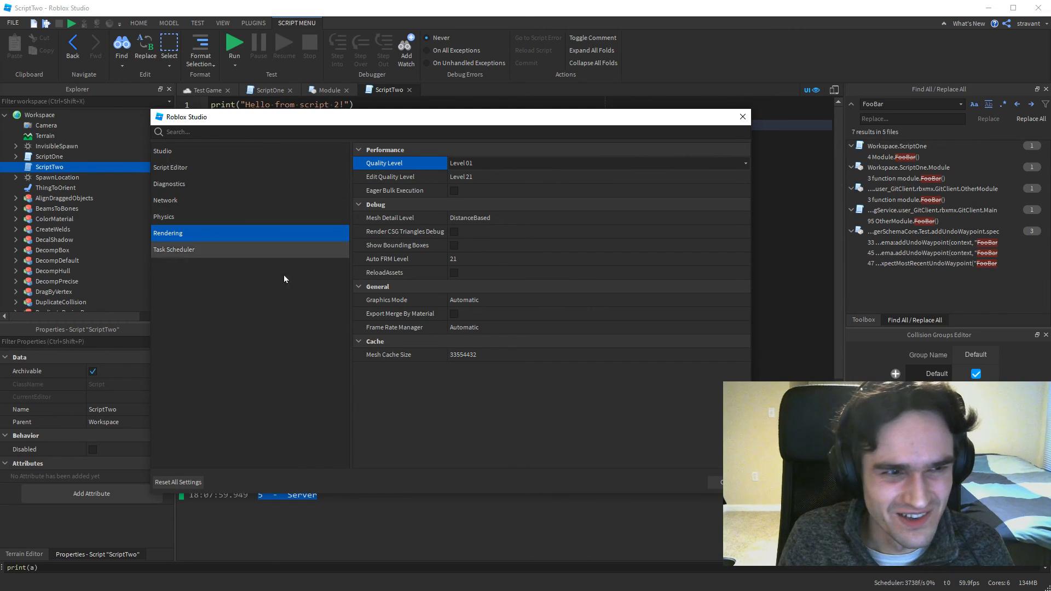
pyautogui.click(714, 482)
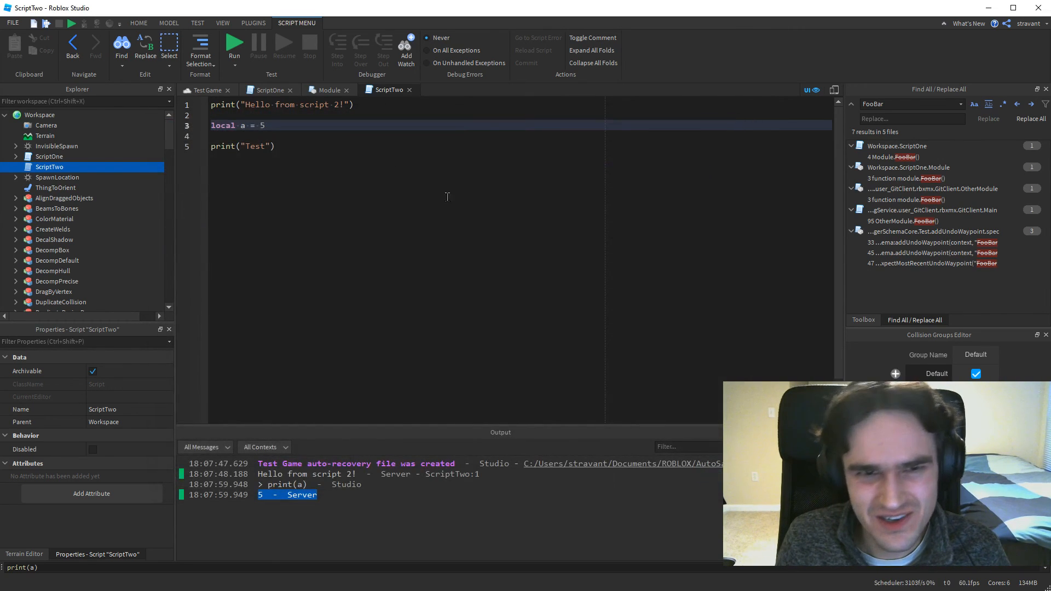
# Show the Test Game 3D view, advance to the Game Engine Stuff section and place the presentation notes window over the viewport.
pyautogui.click(207, 91)
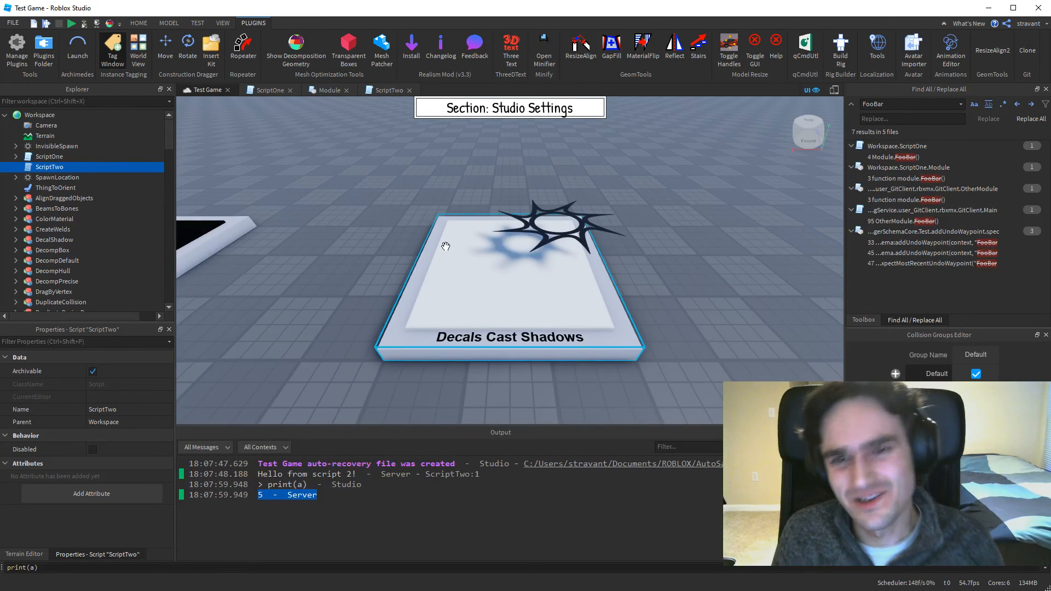
pyautogui.moveTo(574, 160); pyautogui.dragTo(574, 160, button='right')
pyautogui.scroll(-5, 574, 160)
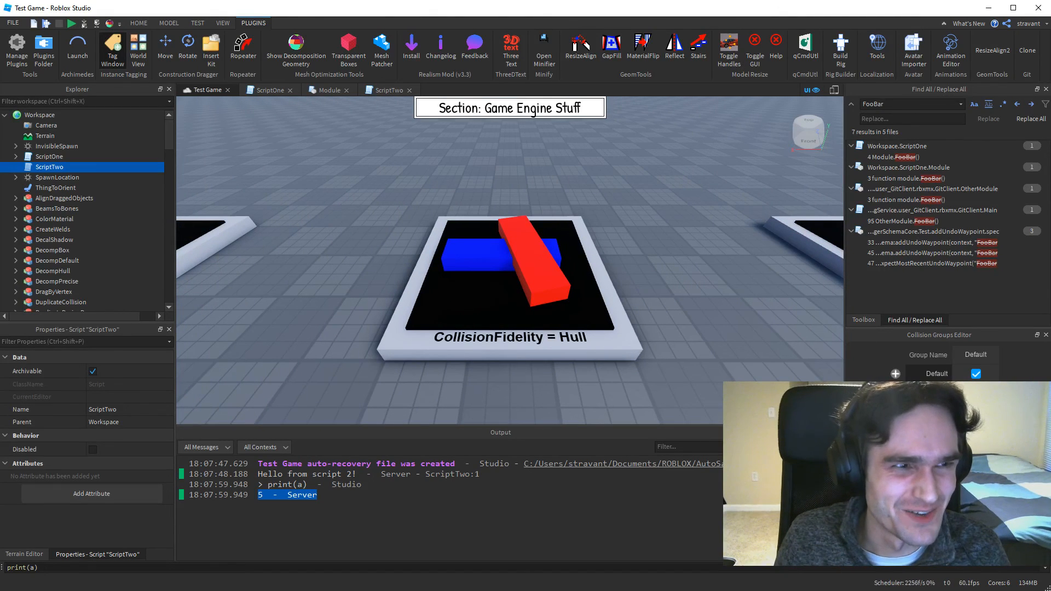
pyautogui.moveTo(0, 76); pyautogui.dragTo(317, 150)
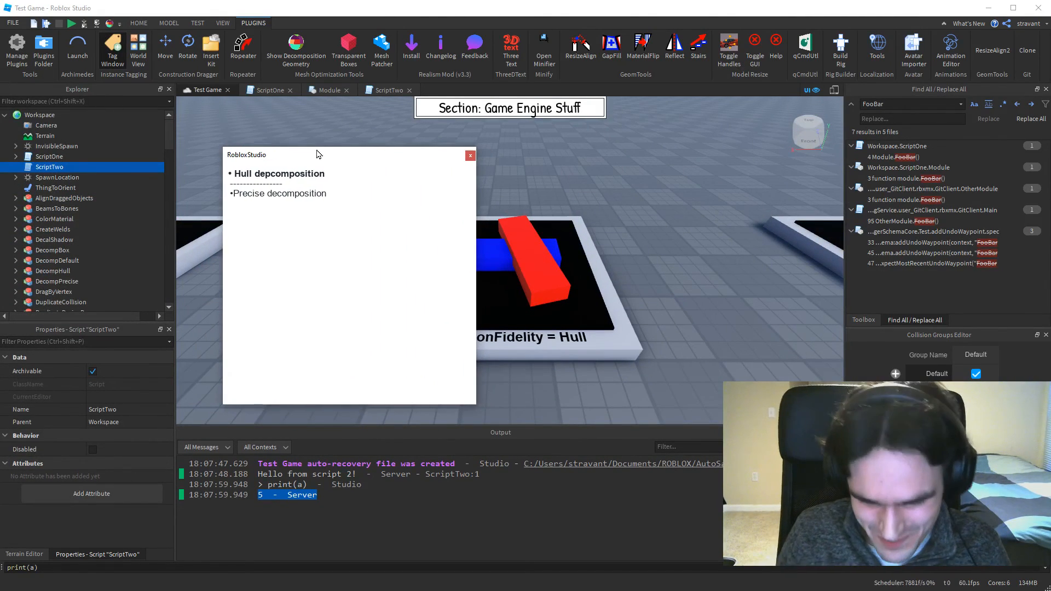
# Browse the CollisionFidelity presentation stands forward to Precise and back to Box.
pyautogui.press('Right')
pyautogui.press('Right')
pyautogui.press('Right')
pyautogui.press('Right')
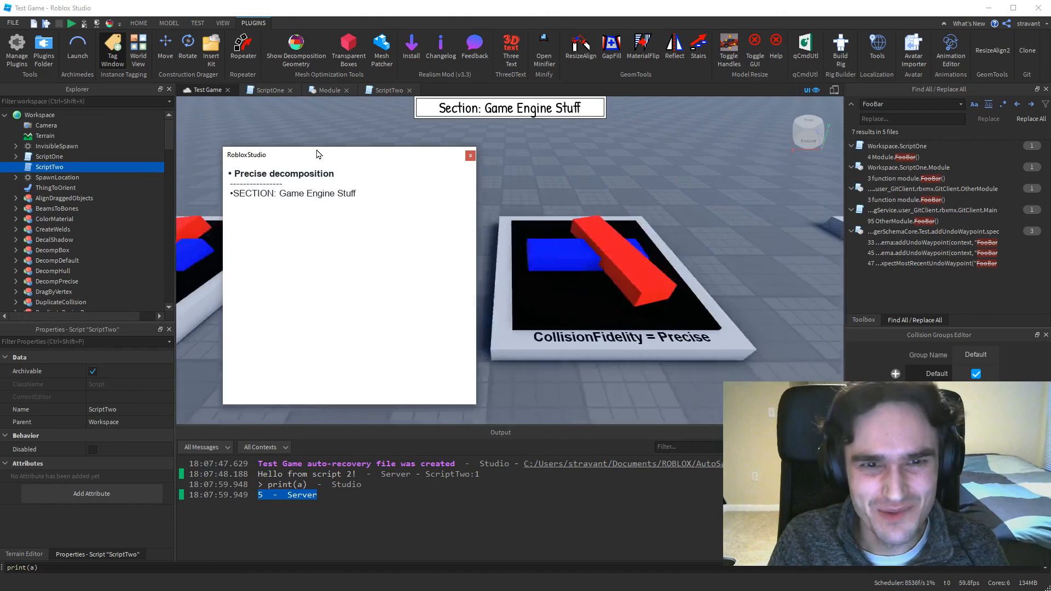
pyautogui.press('Left')
pyautogui.press('Left')
pyautogui.press('Left')
pyautogui.press('Left')
pyautogui.press('Left')
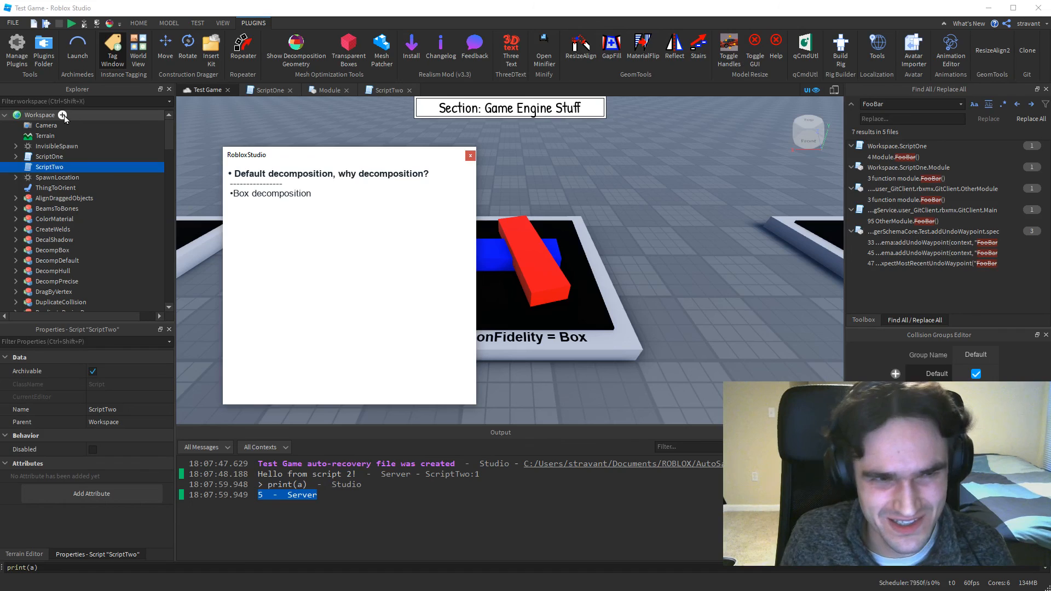
# Insert a new Script into Workspace and save it as a local plugin named TestPlugin.lua in the Plugins folder.
pyautogui.click(63, 115)
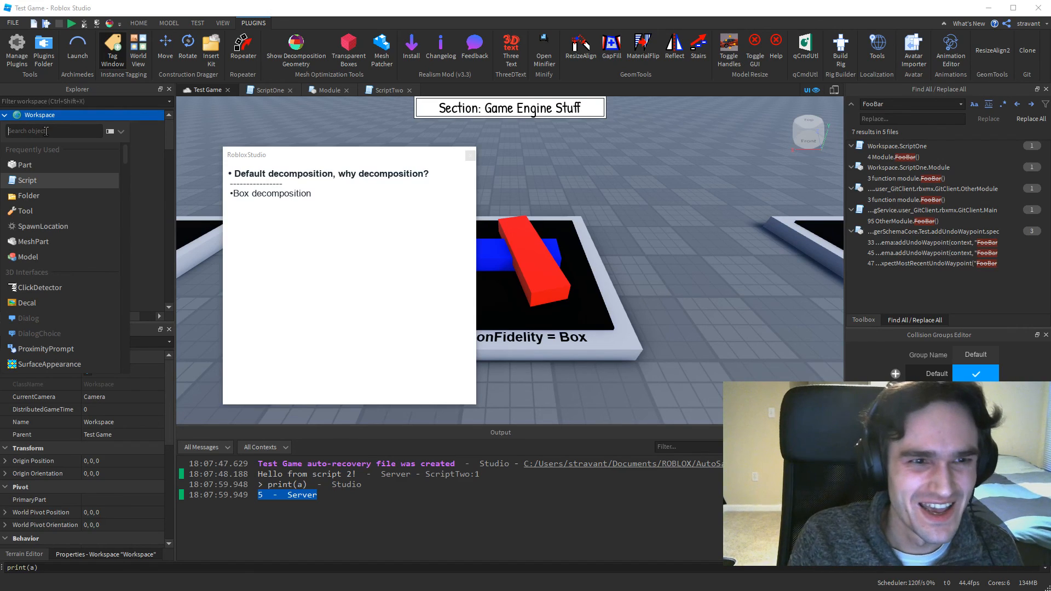
pyautogui.click(27, 180)
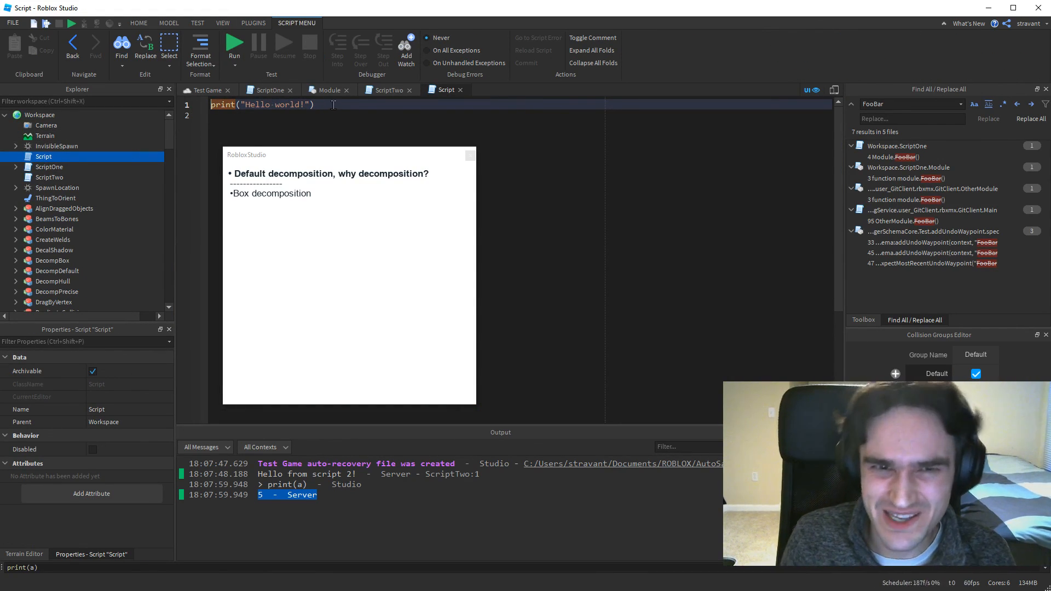
pyautogui.rightClick(43, 158)
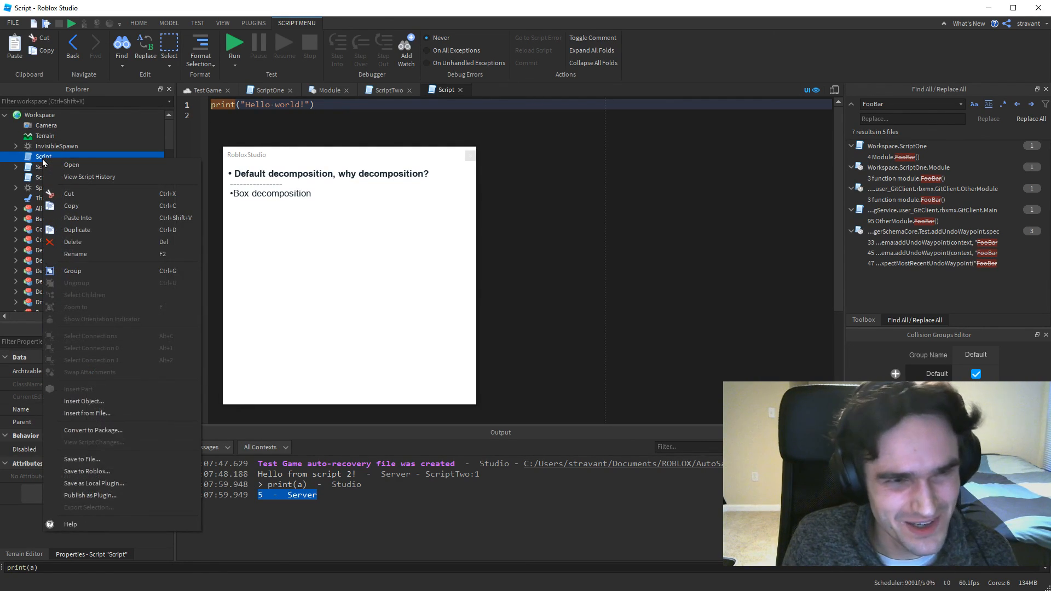
pyautogui.click(82, 484)
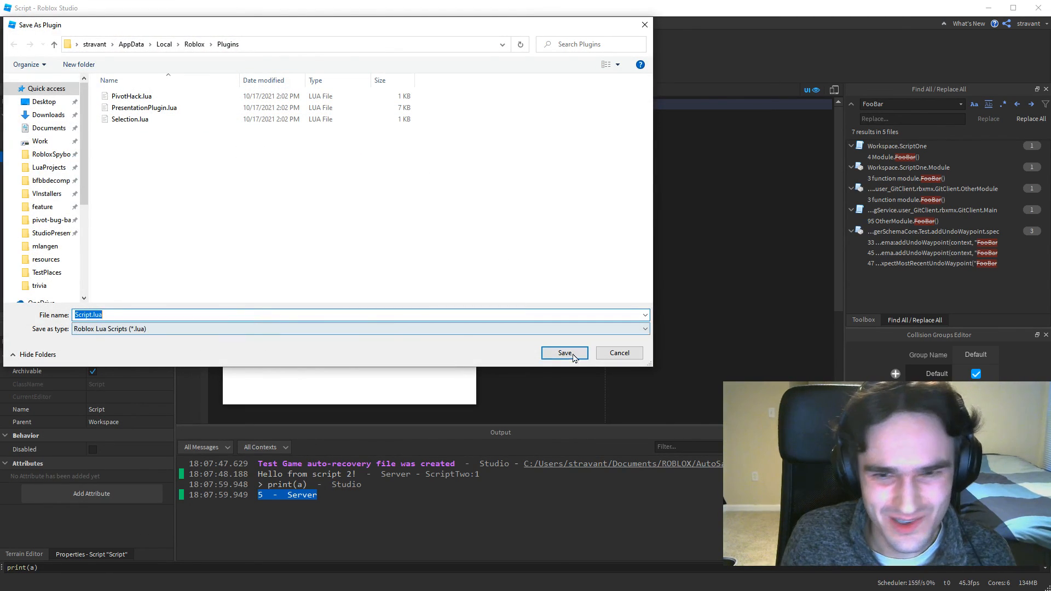
pyautogui.click(100, 315)
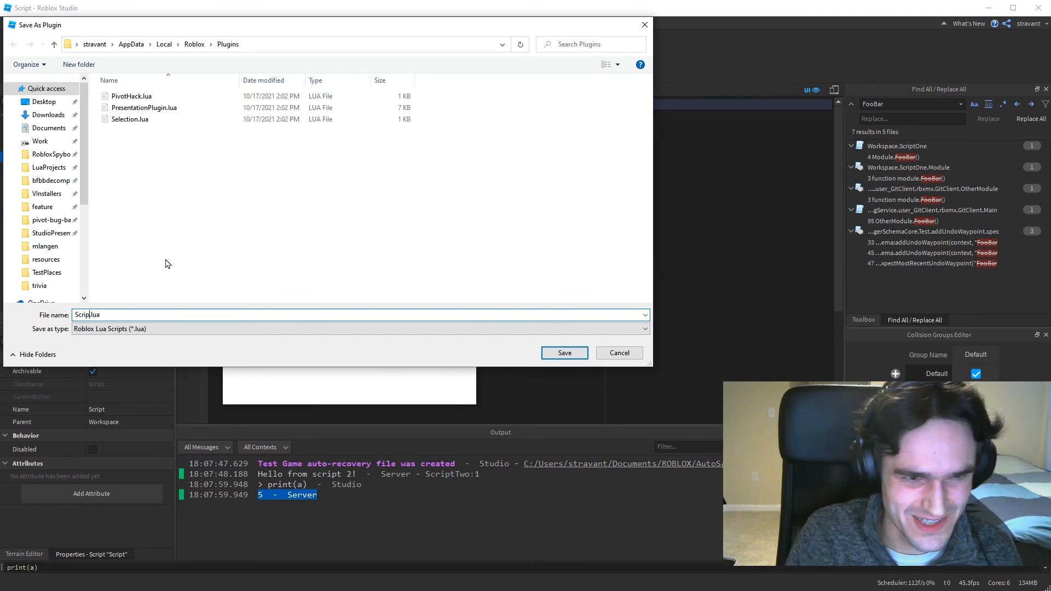
pyautogui.press('BackSpace')
pyautogui.press('BackSpace')
pyautogui.press('BackSpace')
pyautogui.press('BackSpace')
pyautogui.press('BackSpace')
pyautogui.write('TestPlu')
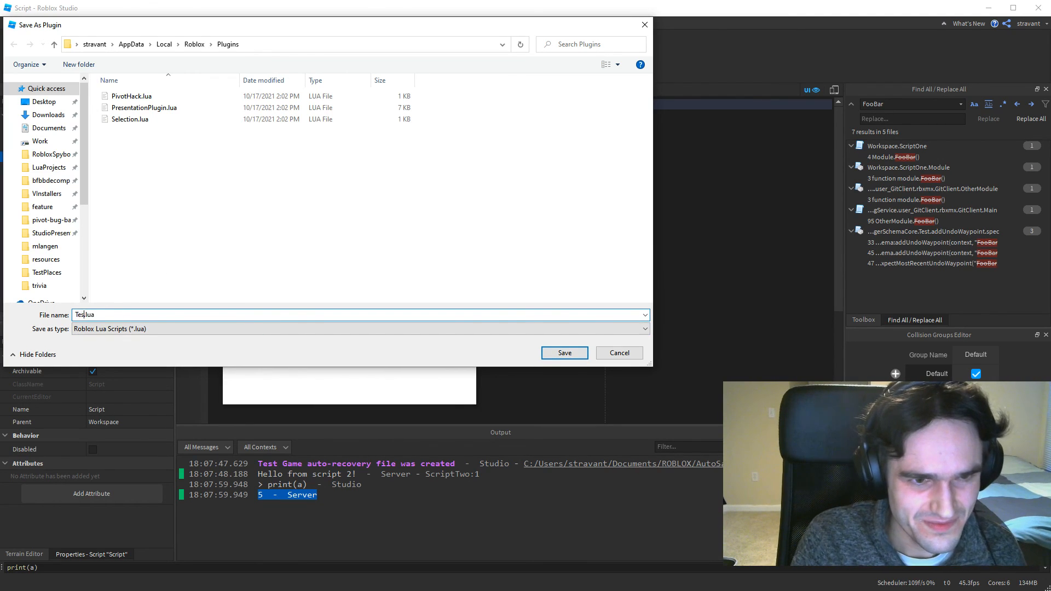
pyautogui.write('gin')
pyautogui.press('Return')
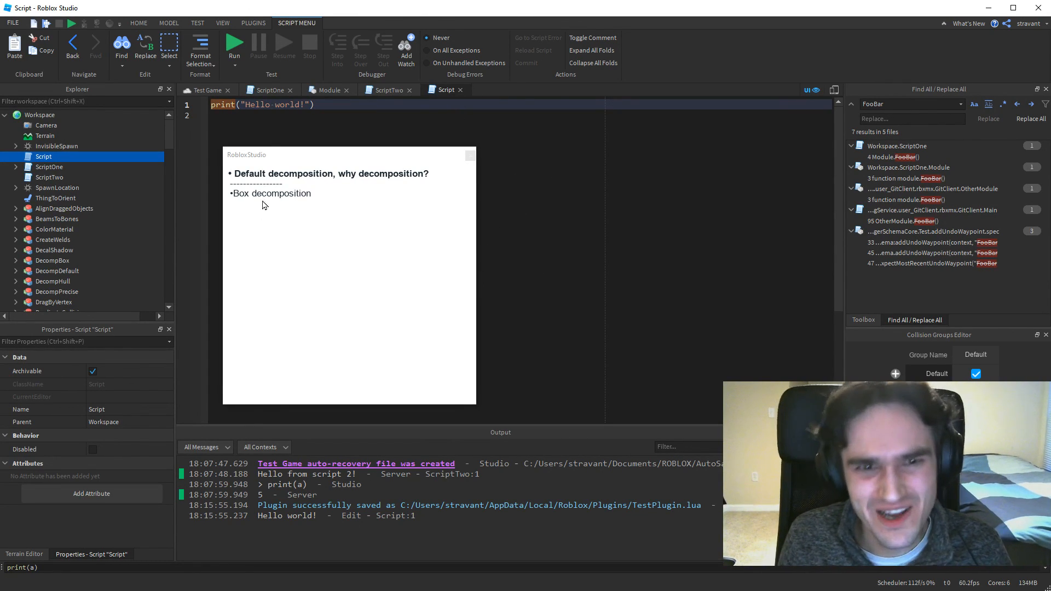
# Return to the Test Game 3D view and move the presentation notes window aside from the CollisionFidelity stand.
pyautogui.moveTo(319, 157); pyautogui.dragTo(368, 154)
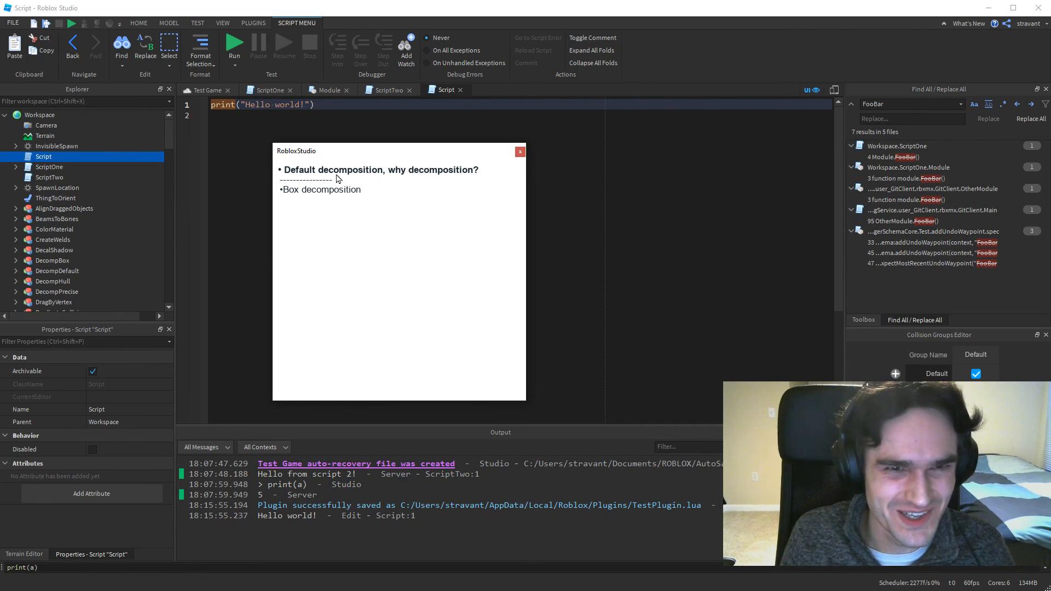
pyautogui.click(214, 89)
pyautogui.moveTo(400, 153); pyautogui.dragTo(685, 160)
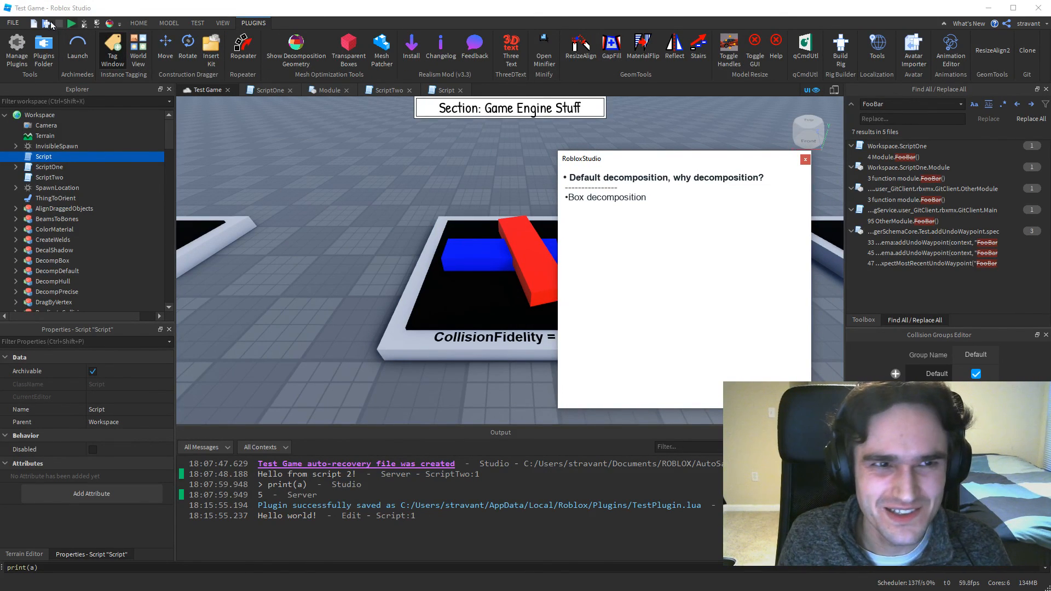